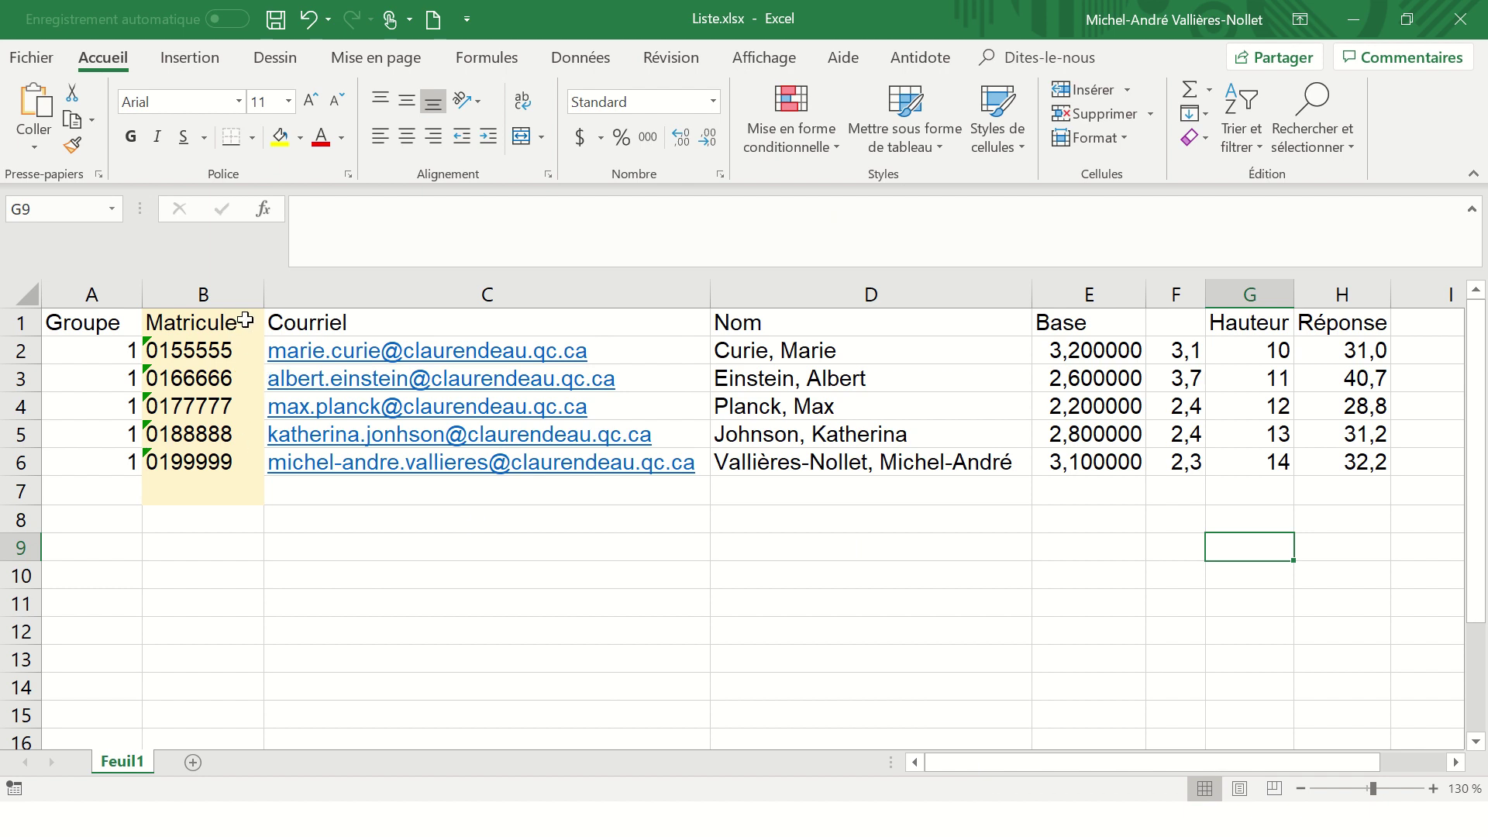
# Examine the Matricule, Base and Hauteur columns of the student list in Liste.xlsx
pyautogui.moveTo(230, 323); pyautogui.dragTo(222, 457)
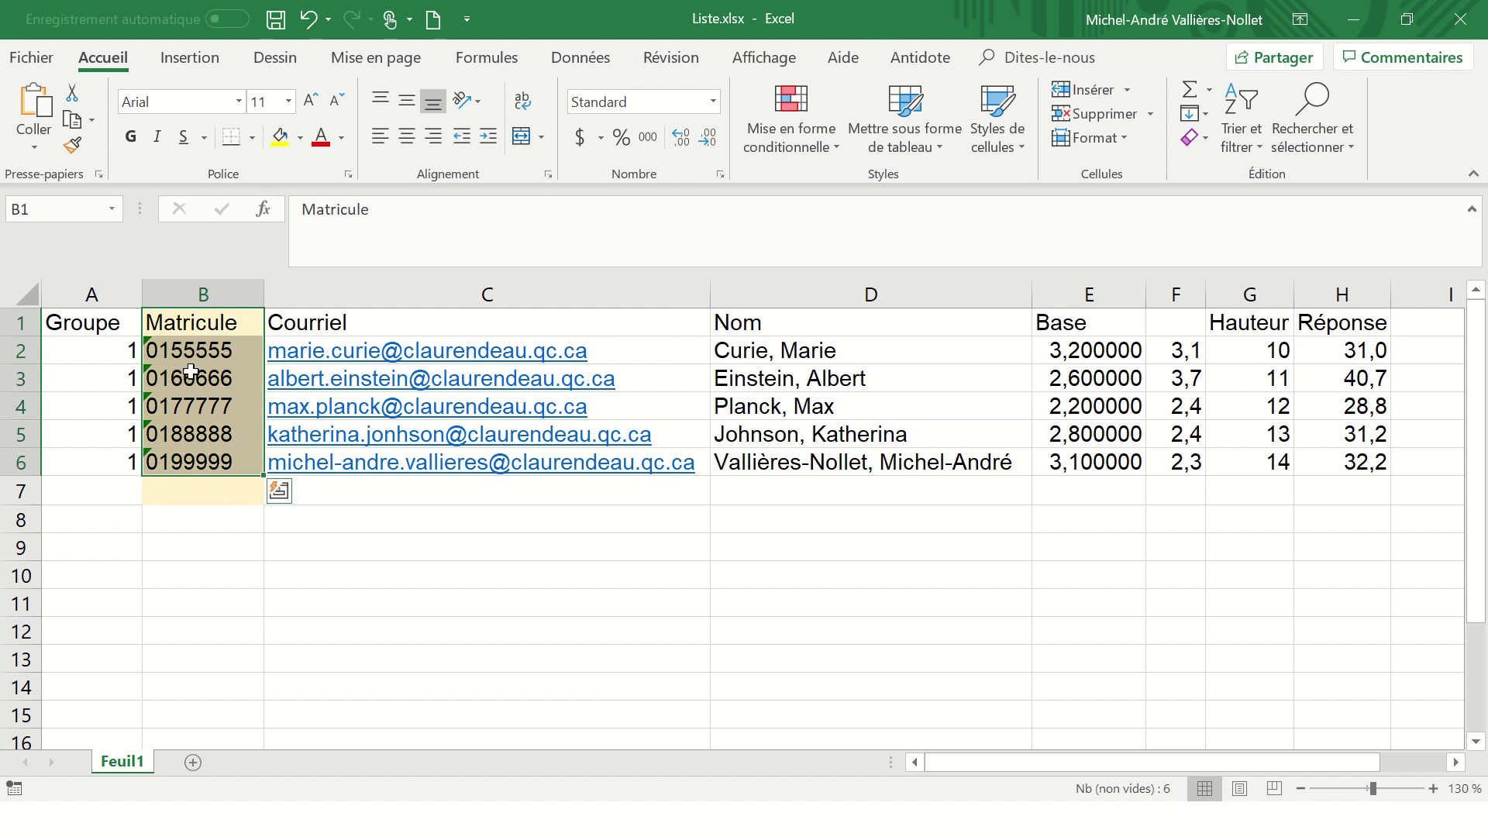
pyautogui.click(219, 320)
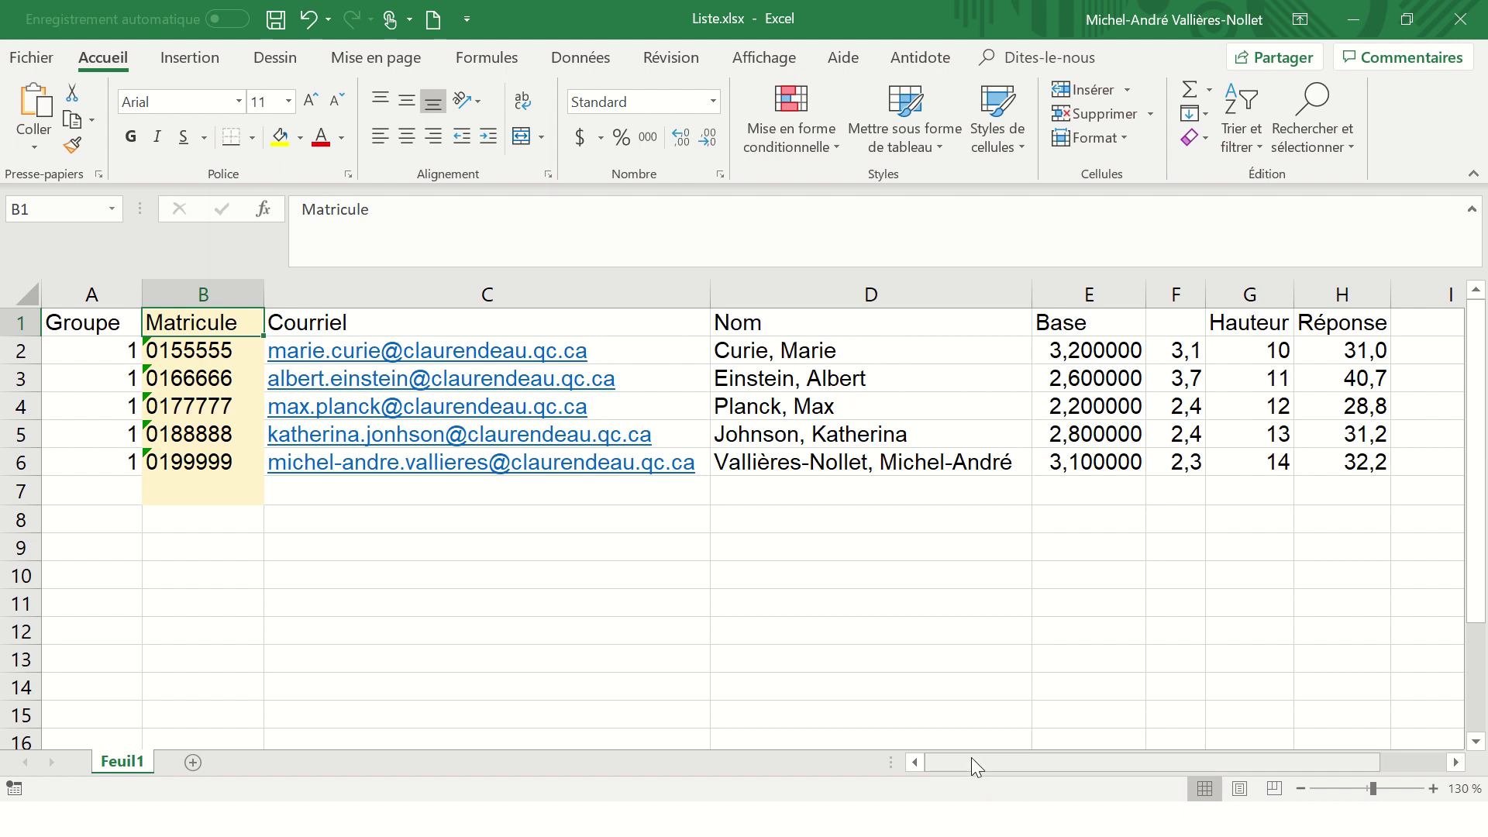
pyautogui.moveTo(970, 760)
pyautogui.mouseDown()
pyautogui.moveTo(990, 758)
pyautogui.moveTo(972, 760)
pyautogui.mouseUp()
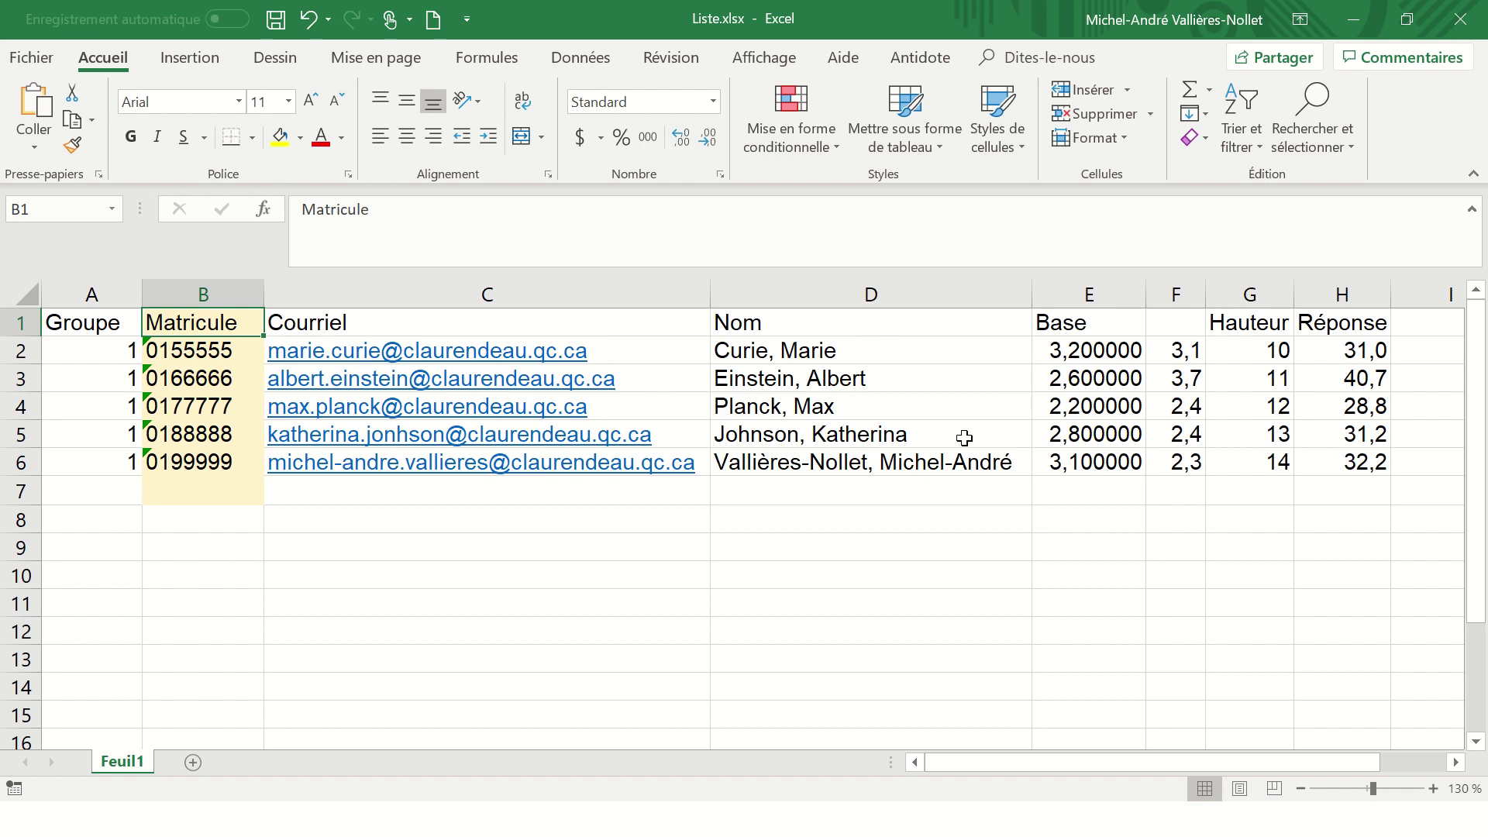
pyautogui.click(1099, 341)
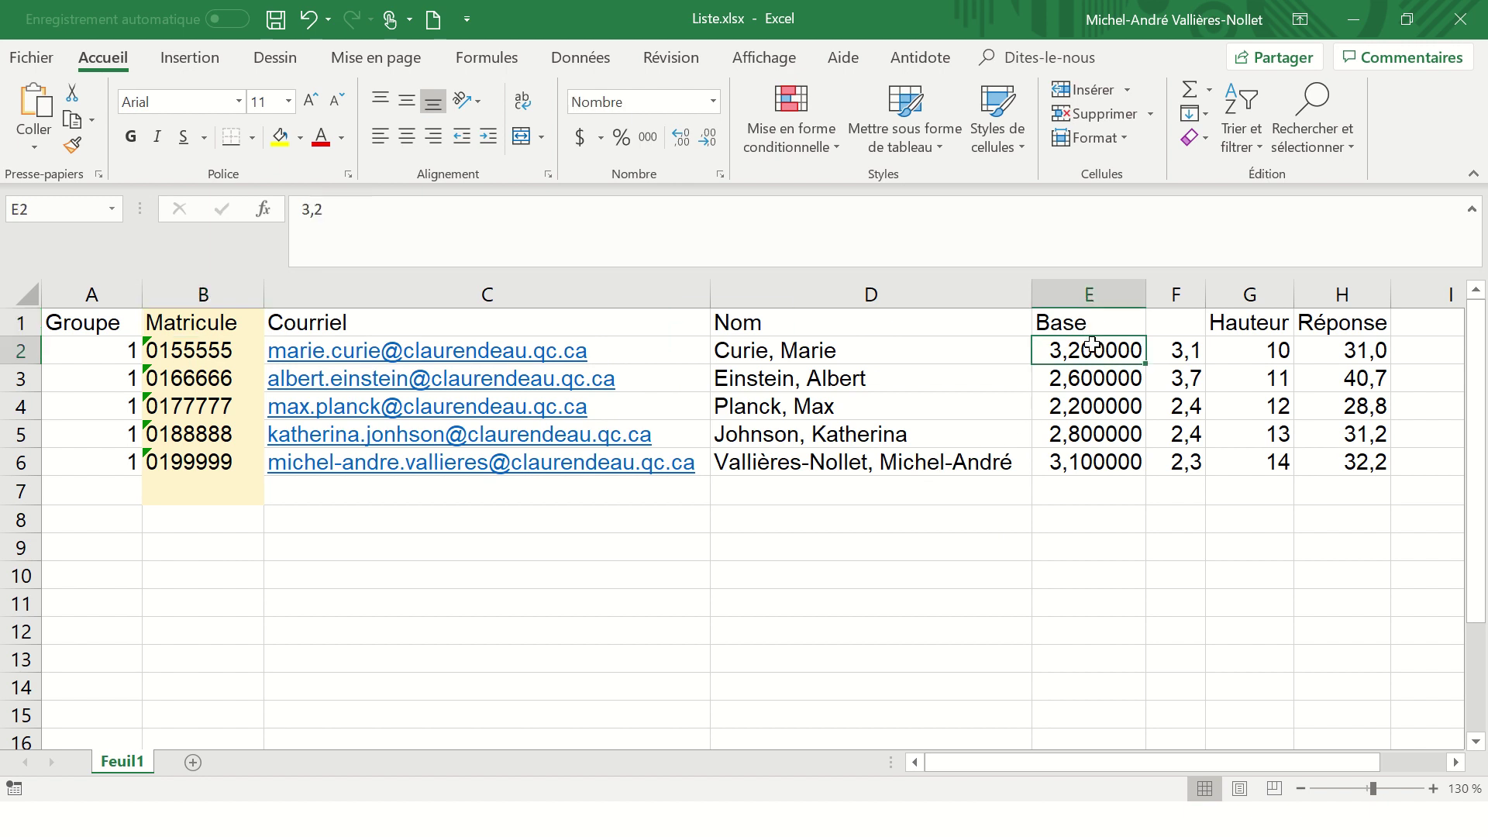
pyautogui.moveTo(1093, 324); pyautogui.dragTo(1094, 457)
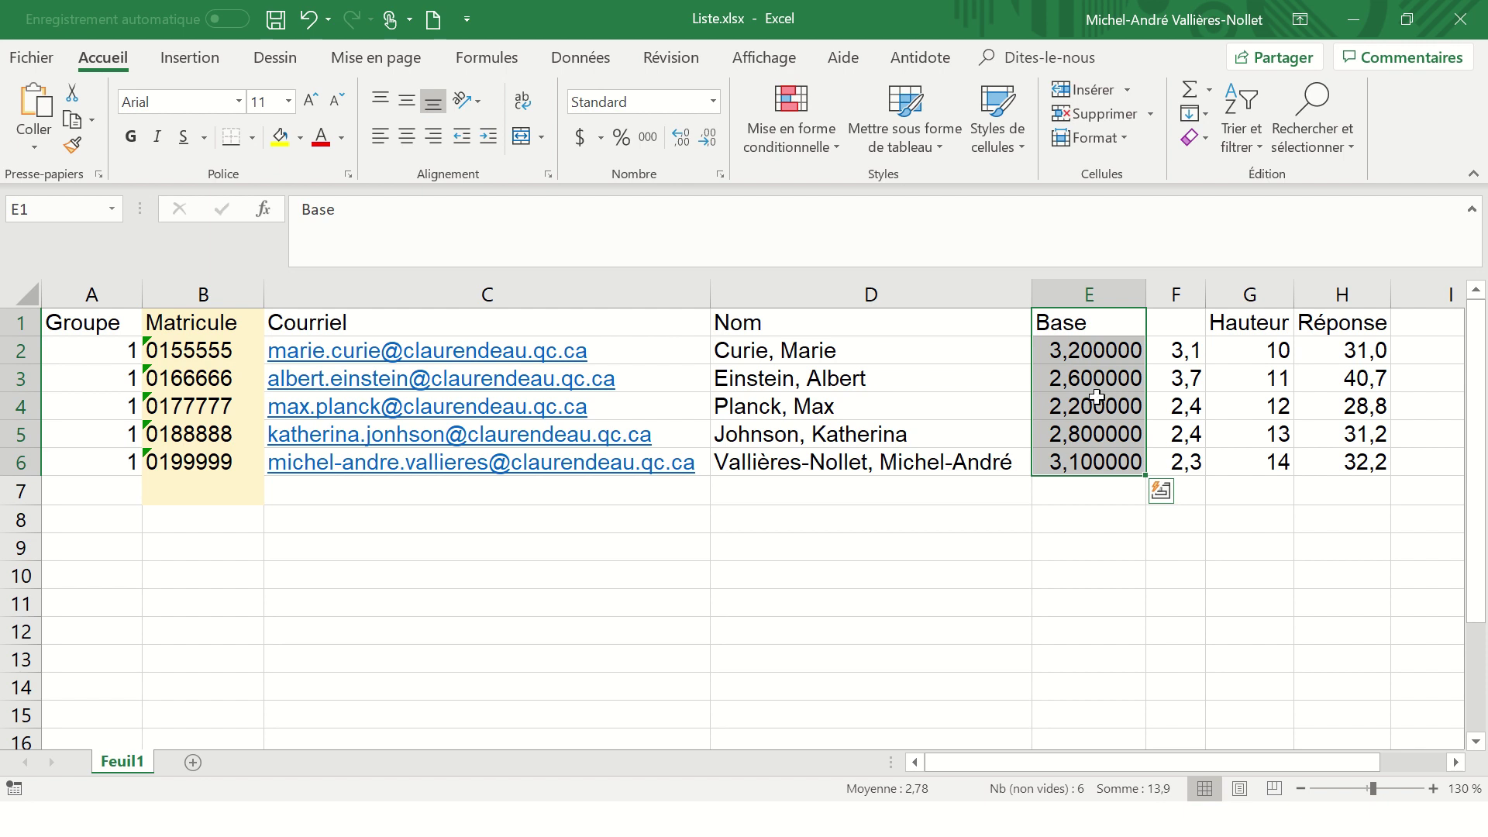
pyautogui.click(1084, 349)
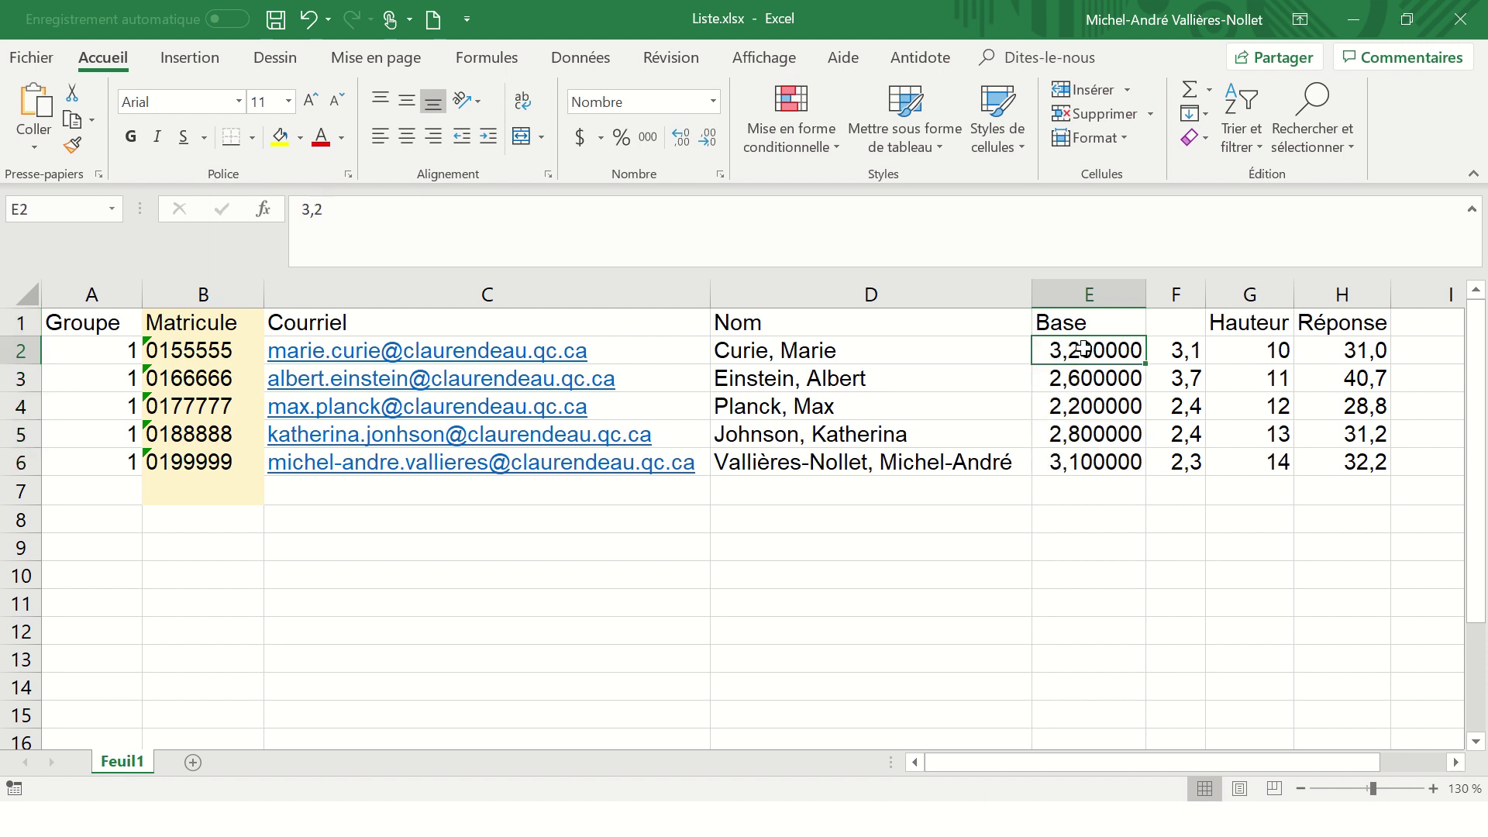
pyautogui.click(1268, 348)
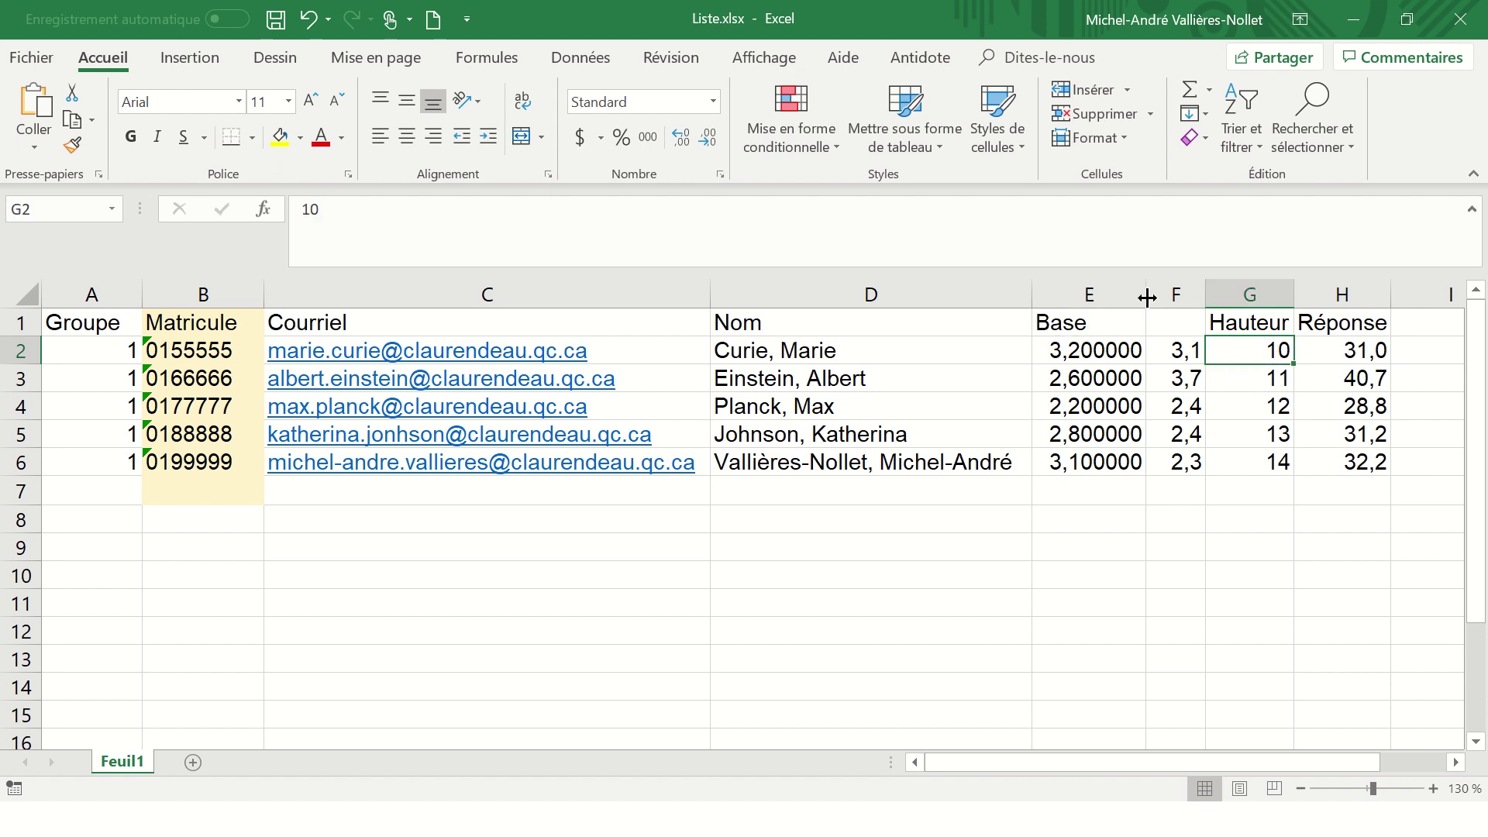
# Narrow the Base column slightly and make the Réponse formula =E2*G2, filled from H2 down to H6
pyautogui.moveTo(1146, 295)
pyautogui.mouseDown()
pyautogui.moveTo(1058, 294)
pyautogui.moveTo(1140, 297)
pyautogui.mouseUp()
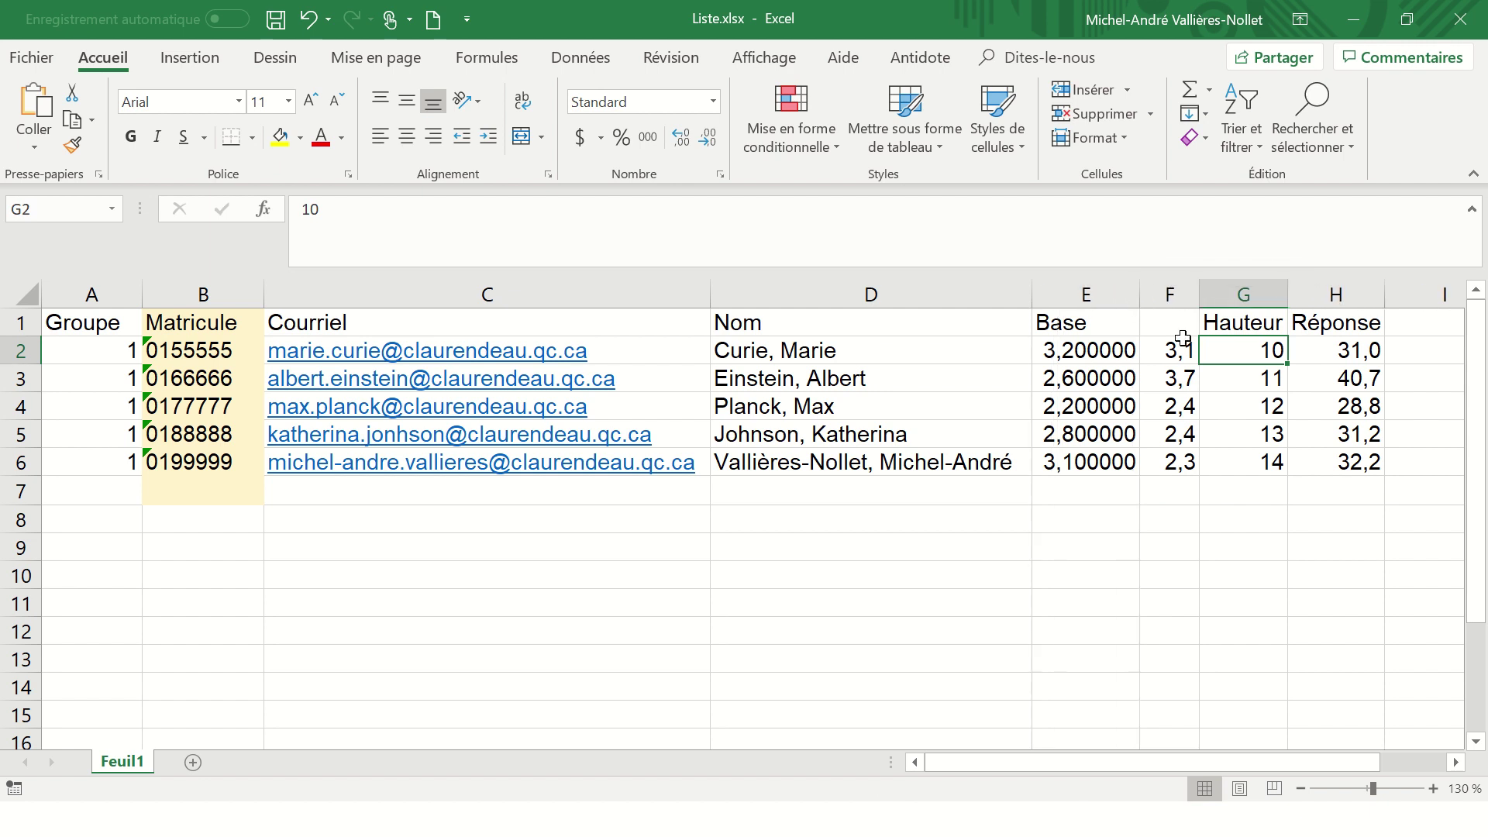
pyautogui.click(1353, 352)
pyautogui.click(387, 200)
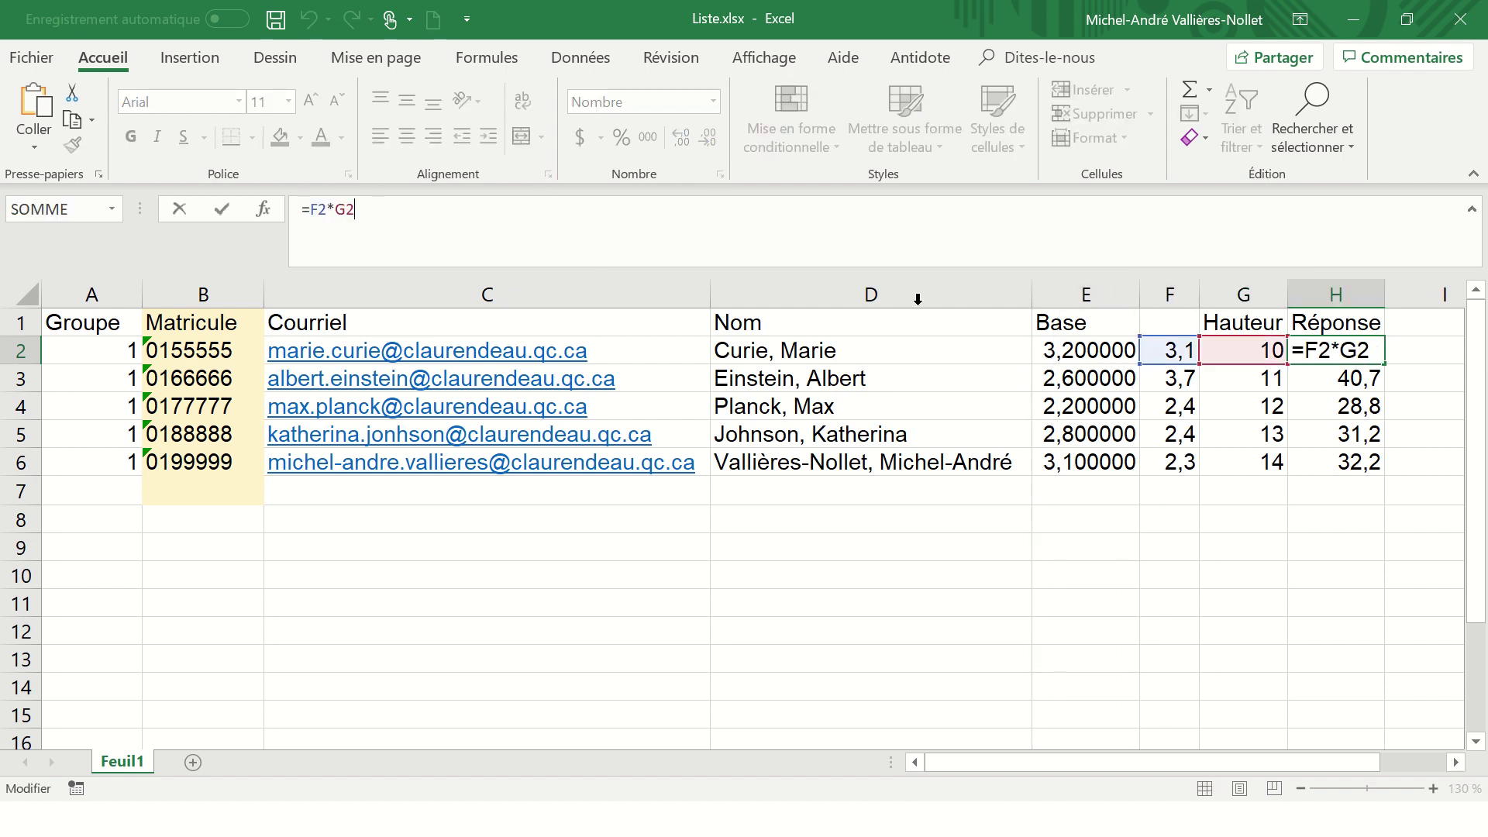
pyautogui.moveTo(1164, 365); pyautogui.dragTo(1097, 363)
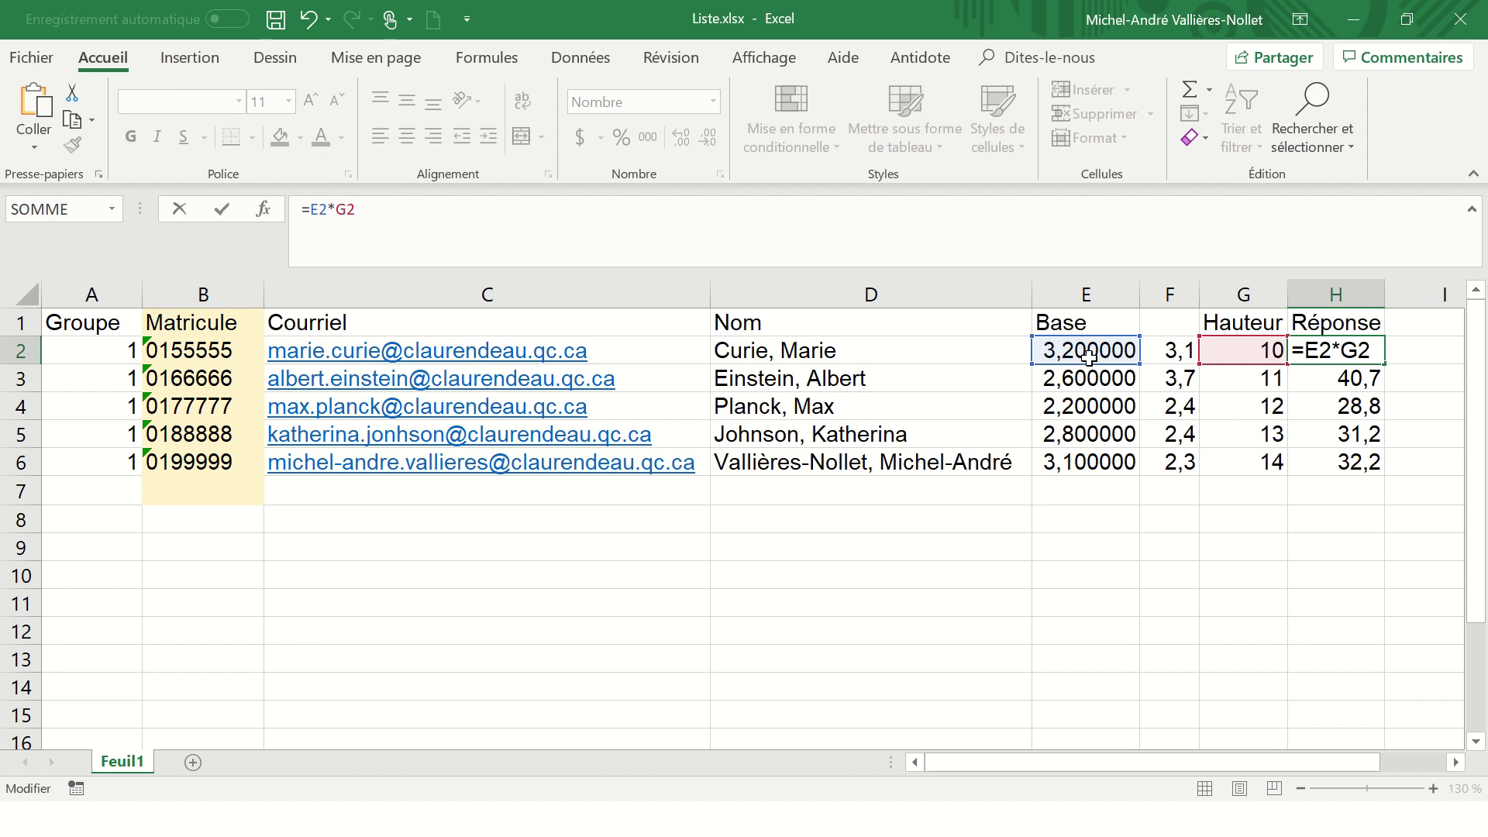
pyautogui.press('Return')
pyautogui.click(1384, 358)
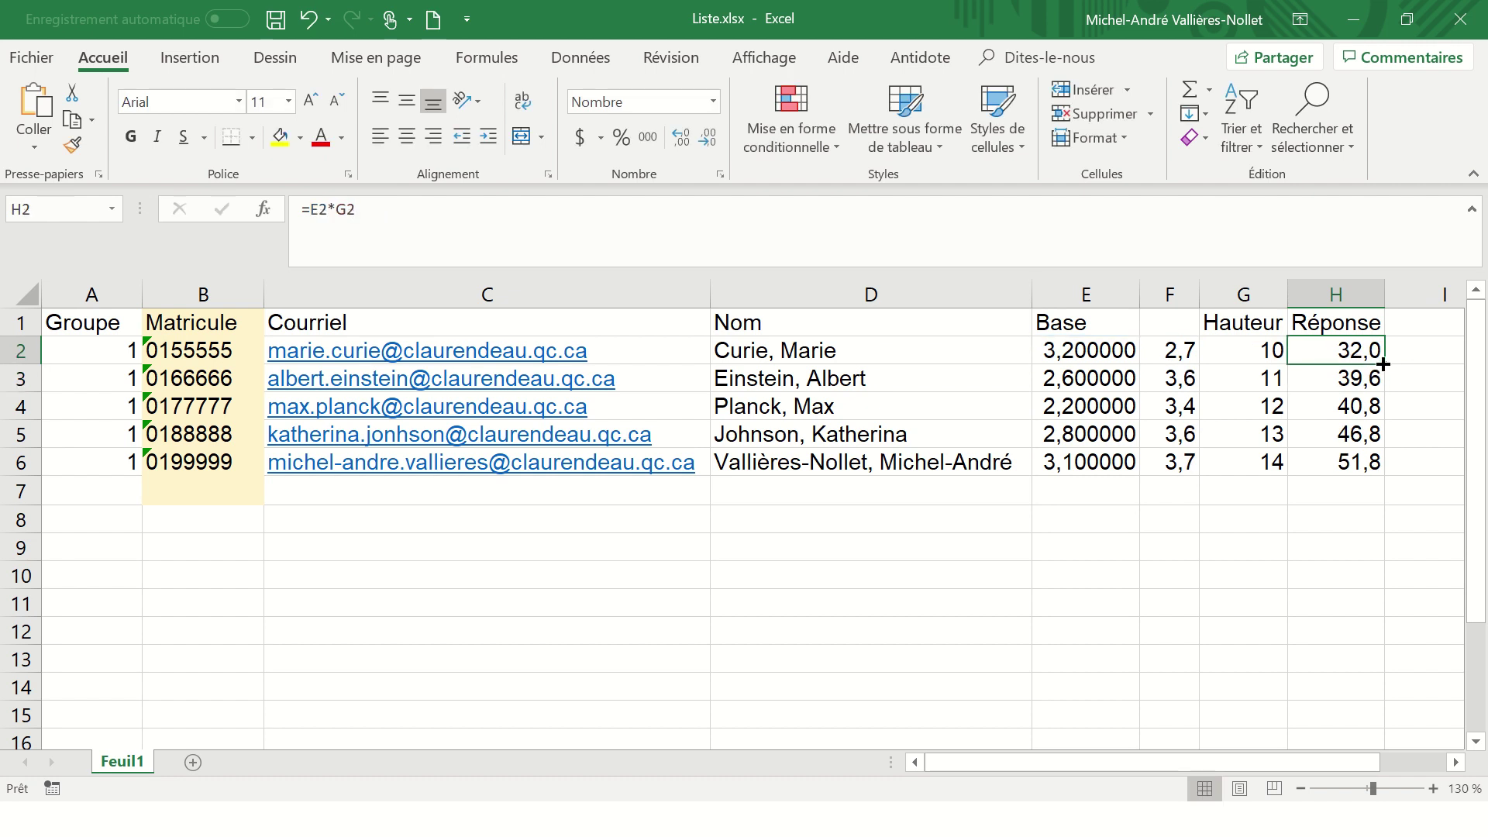
pyautogui.moveTo(1386, 366); pyautogui.dragTo(1387, 465)
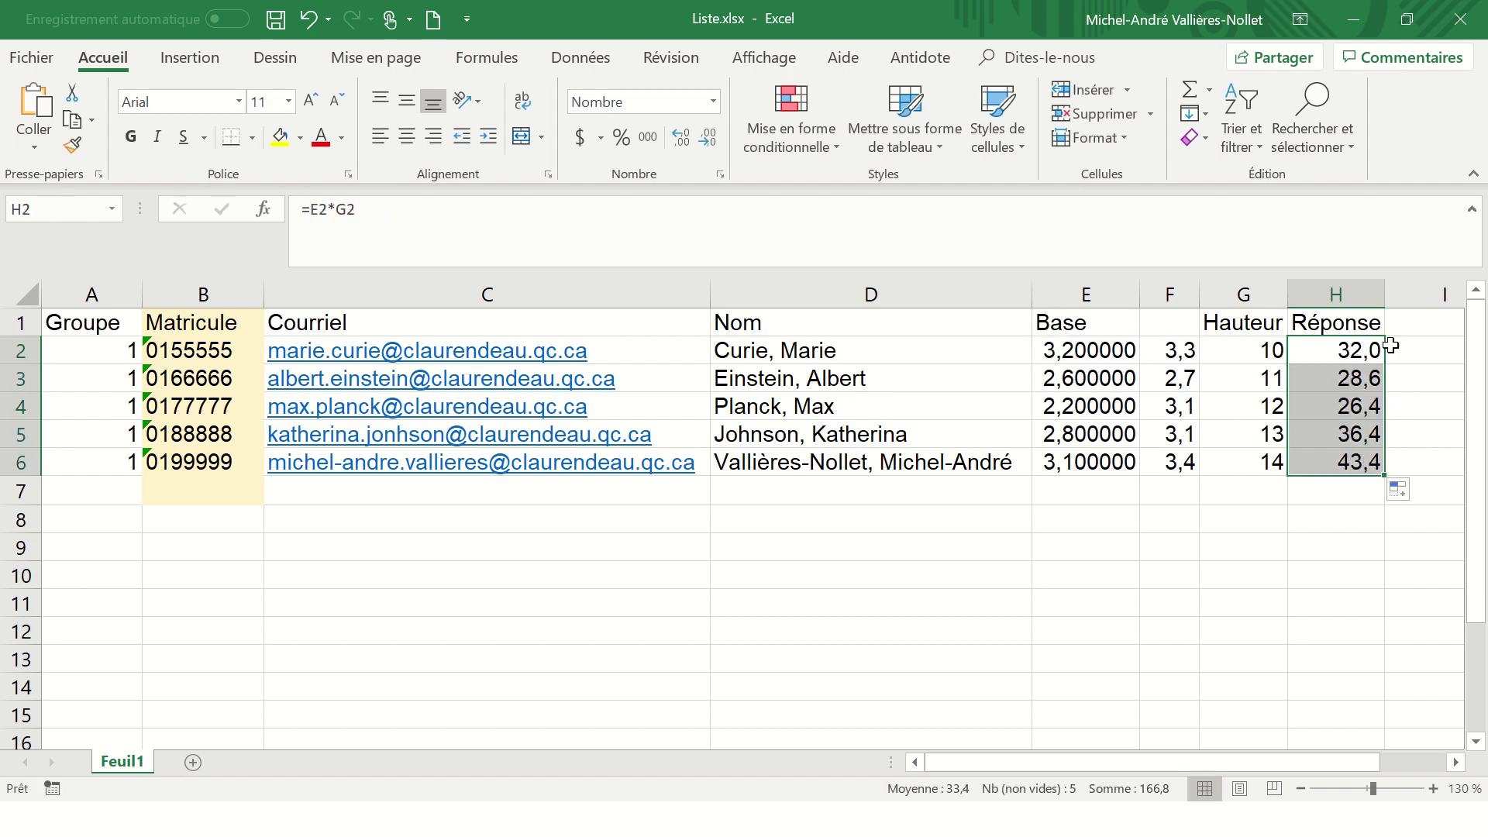
# Check the Réponse formula in H2 against its Base and Hauteur cells in row 2
pyautogui.click(1348, 347)
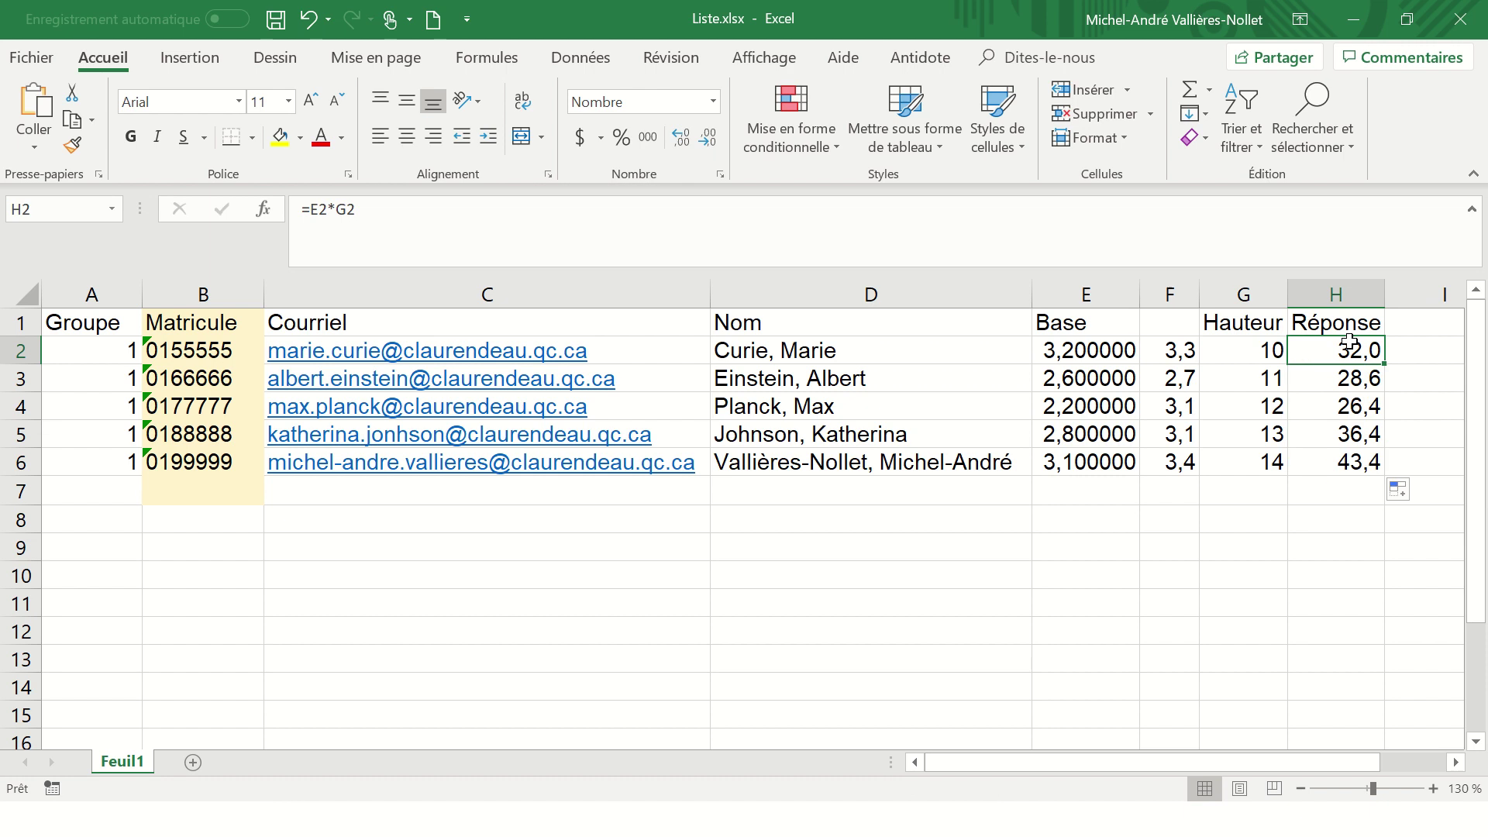
pyautogui.click(1062, 355)
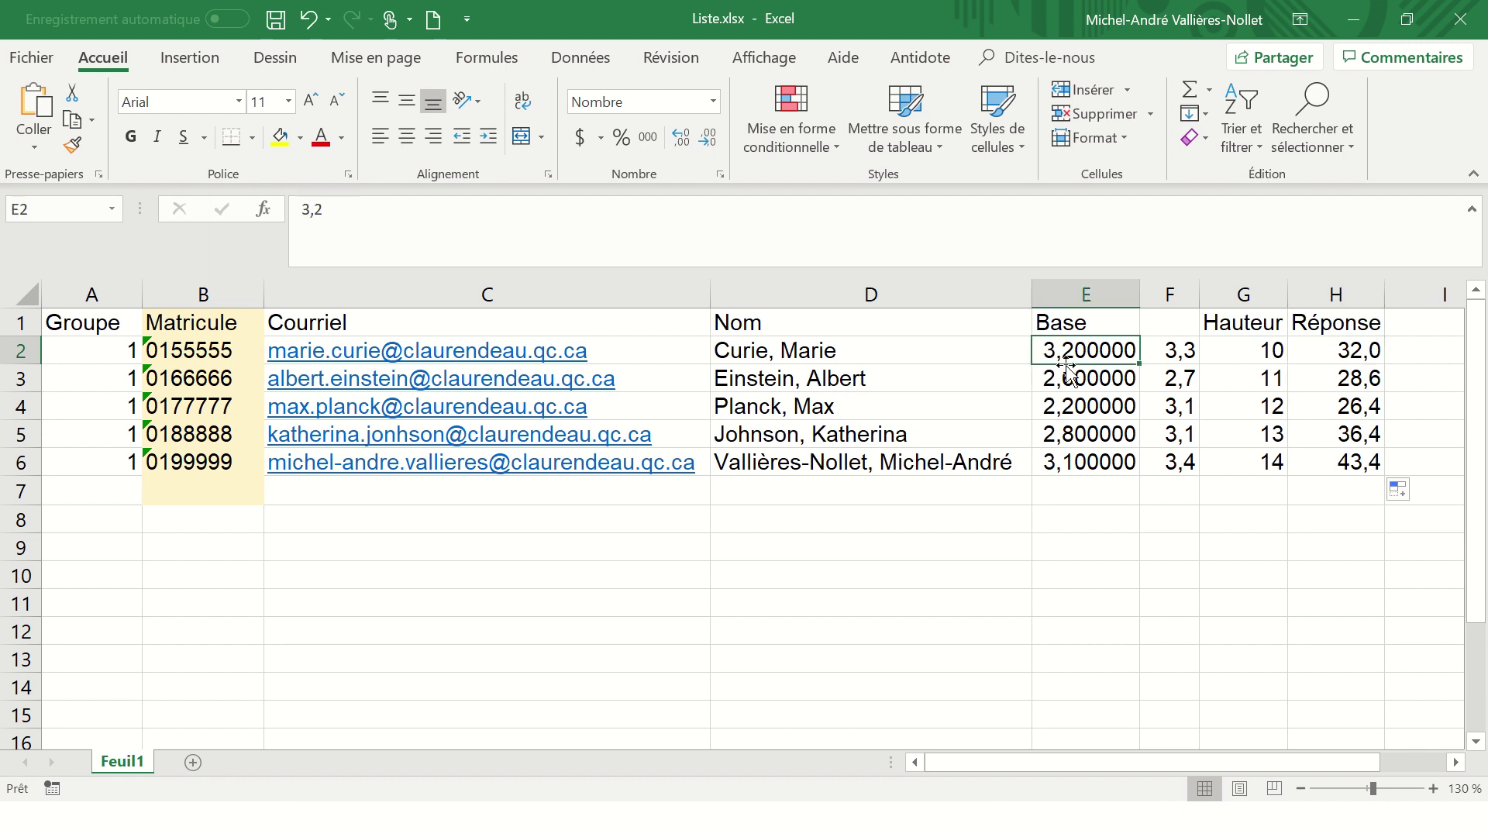
pyautogui.click(1262, 355)
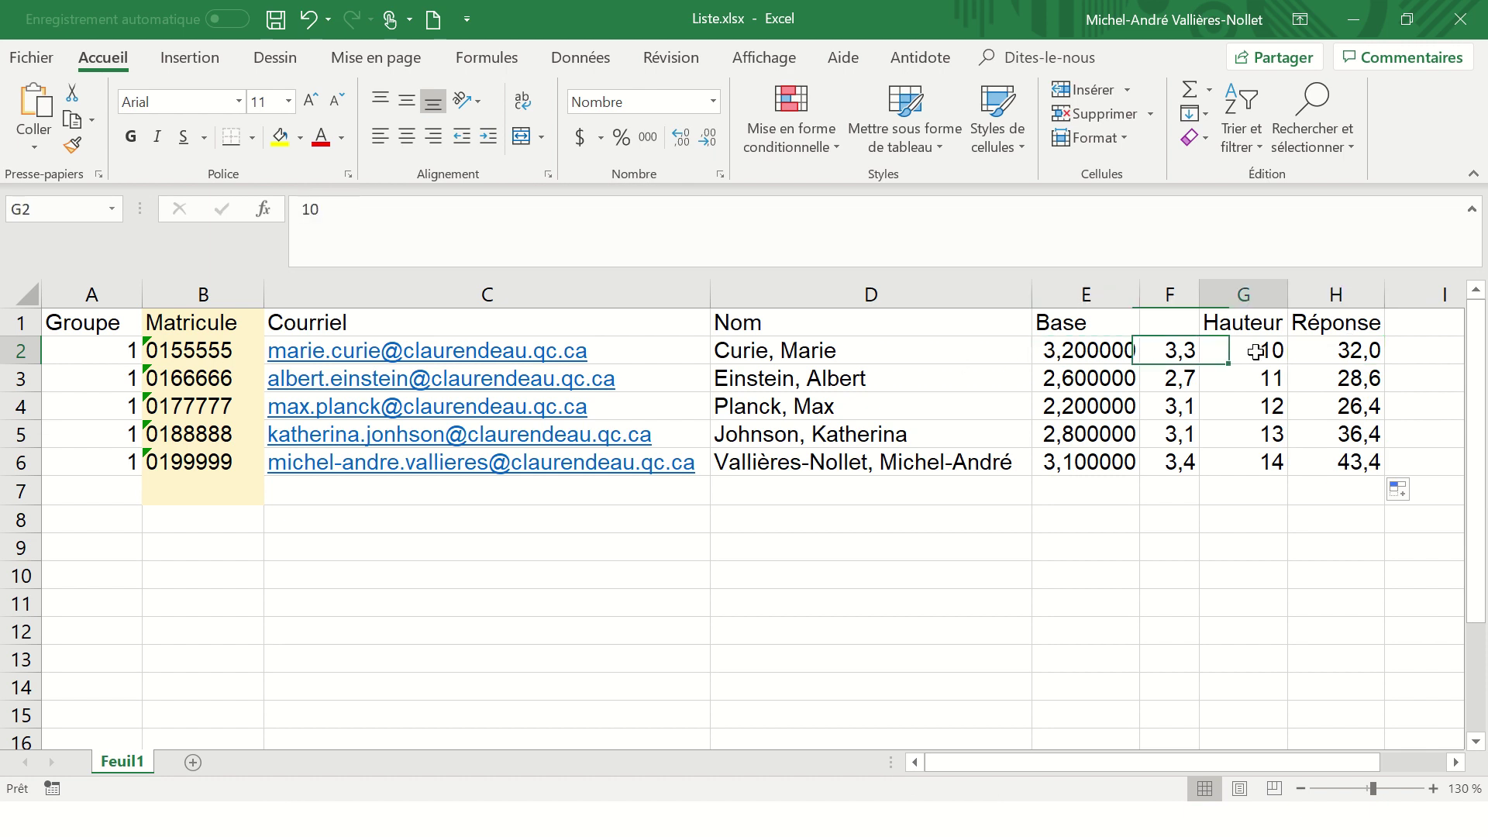
pyautogui.click(1353, 351)
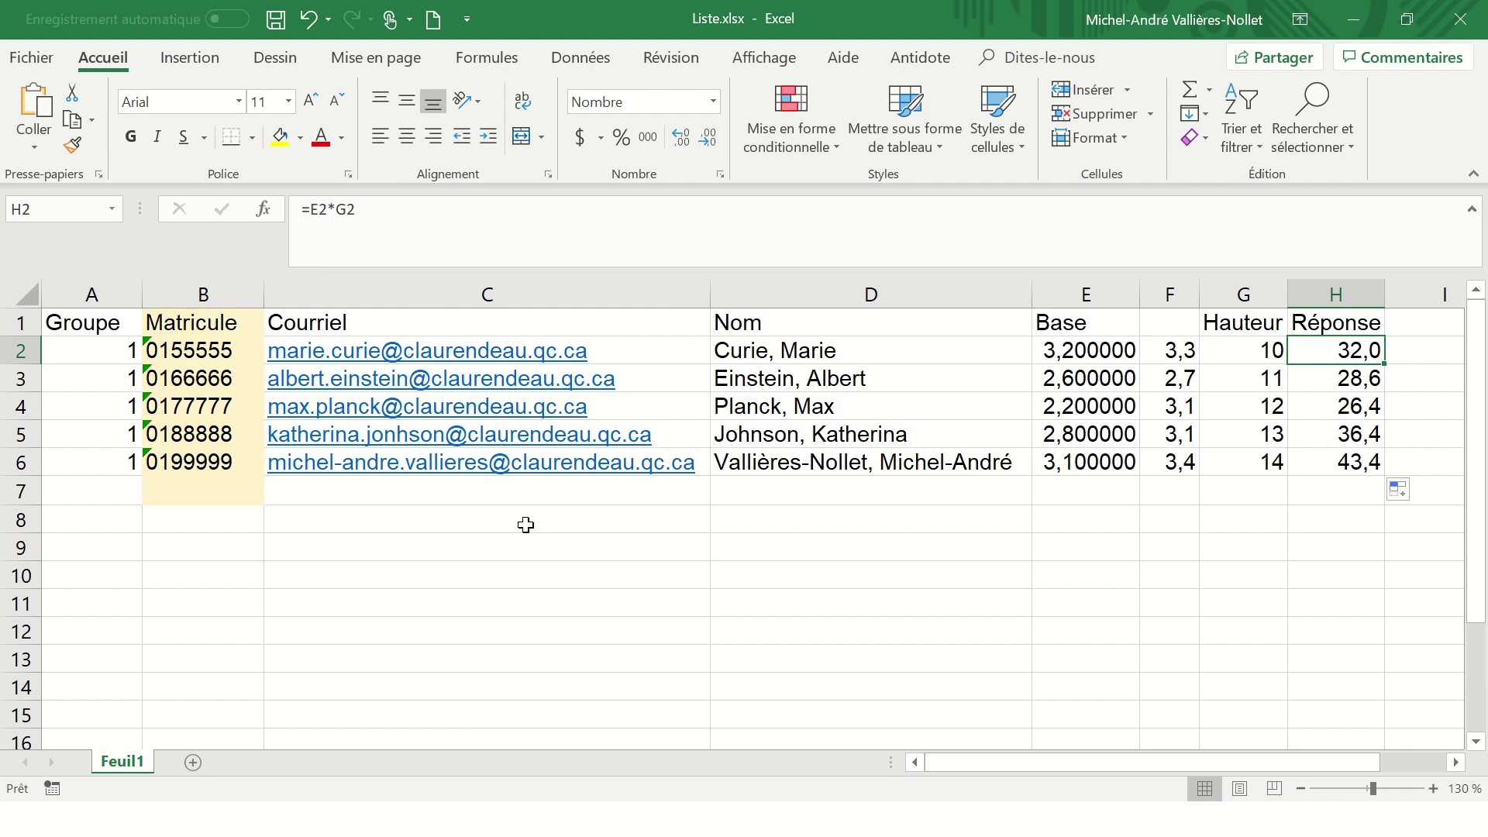
# Switch to the FORMATION À DISTANCE folder in File Explorer and open Devoir exemple.docm in Word, allowing its linked data to load
pyautogui.hotkey('alt', 'Tab')
pyautogui.hotkey('alt', 'Tab')
pyautogui.hotkey('alt', 'Tab')
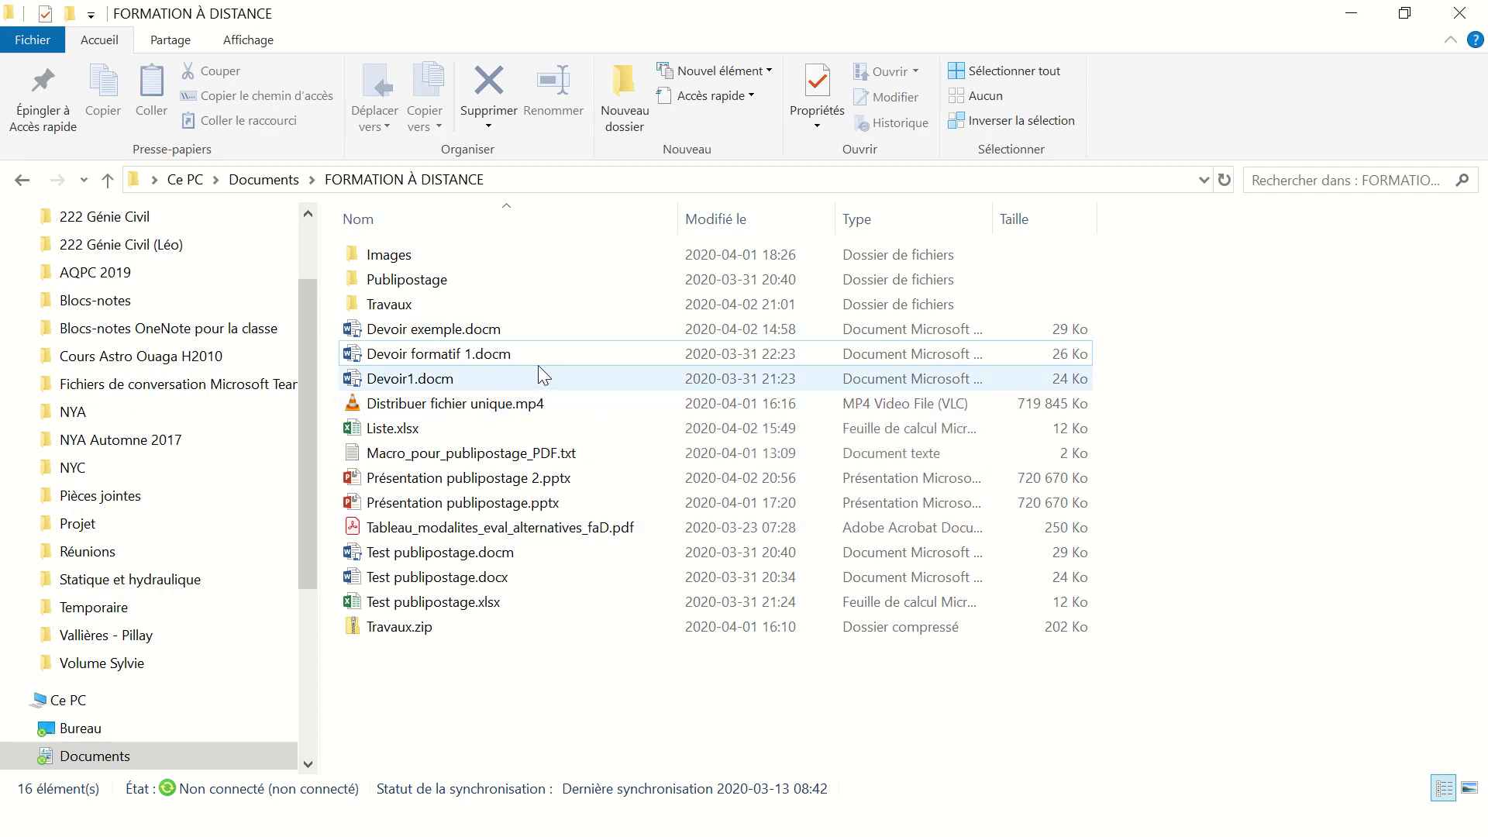
pyautogui.doubleClick(488, 338)
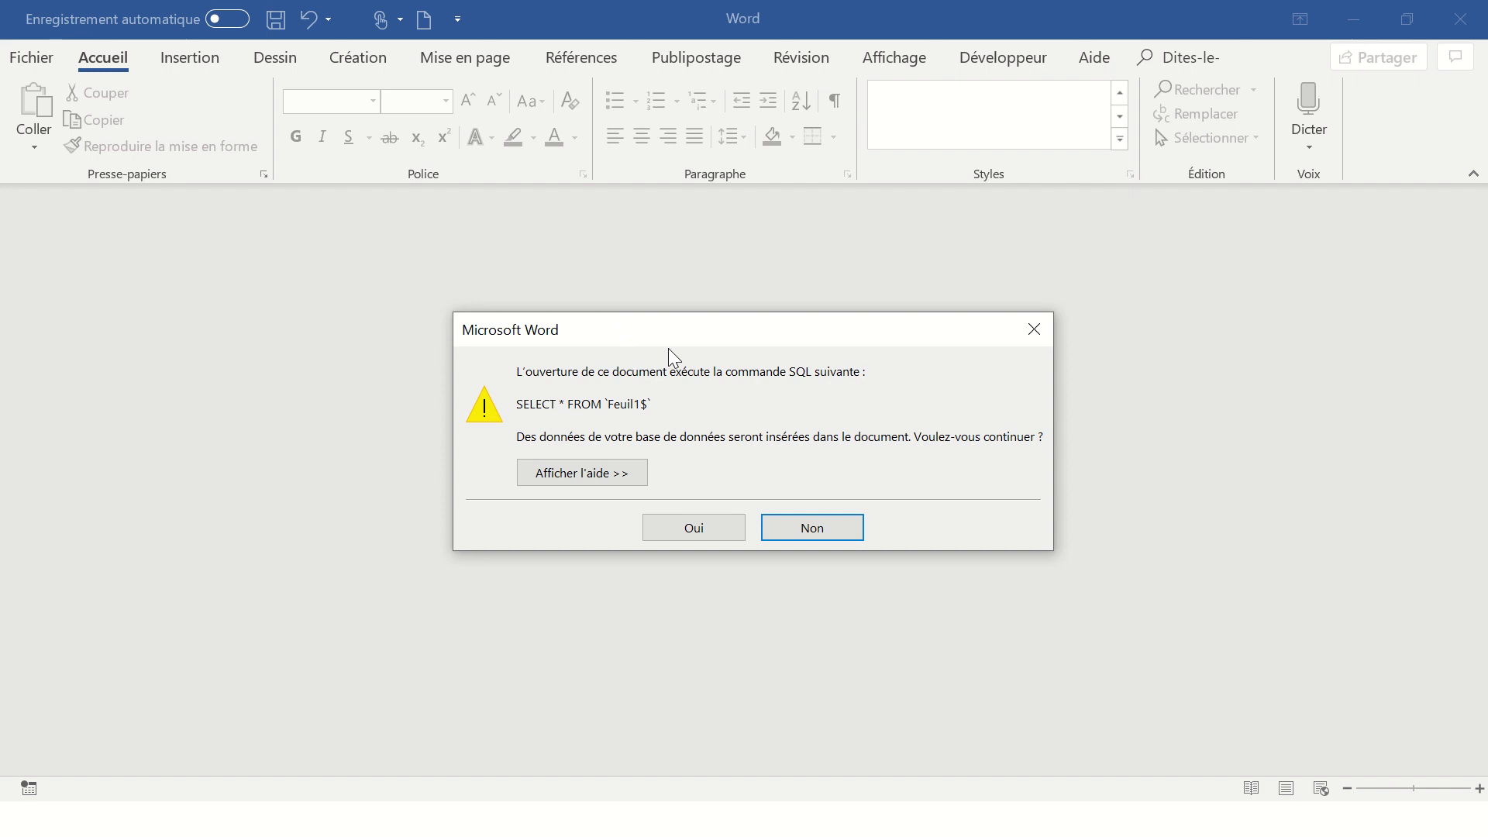
pyautogui.click(686, 533)
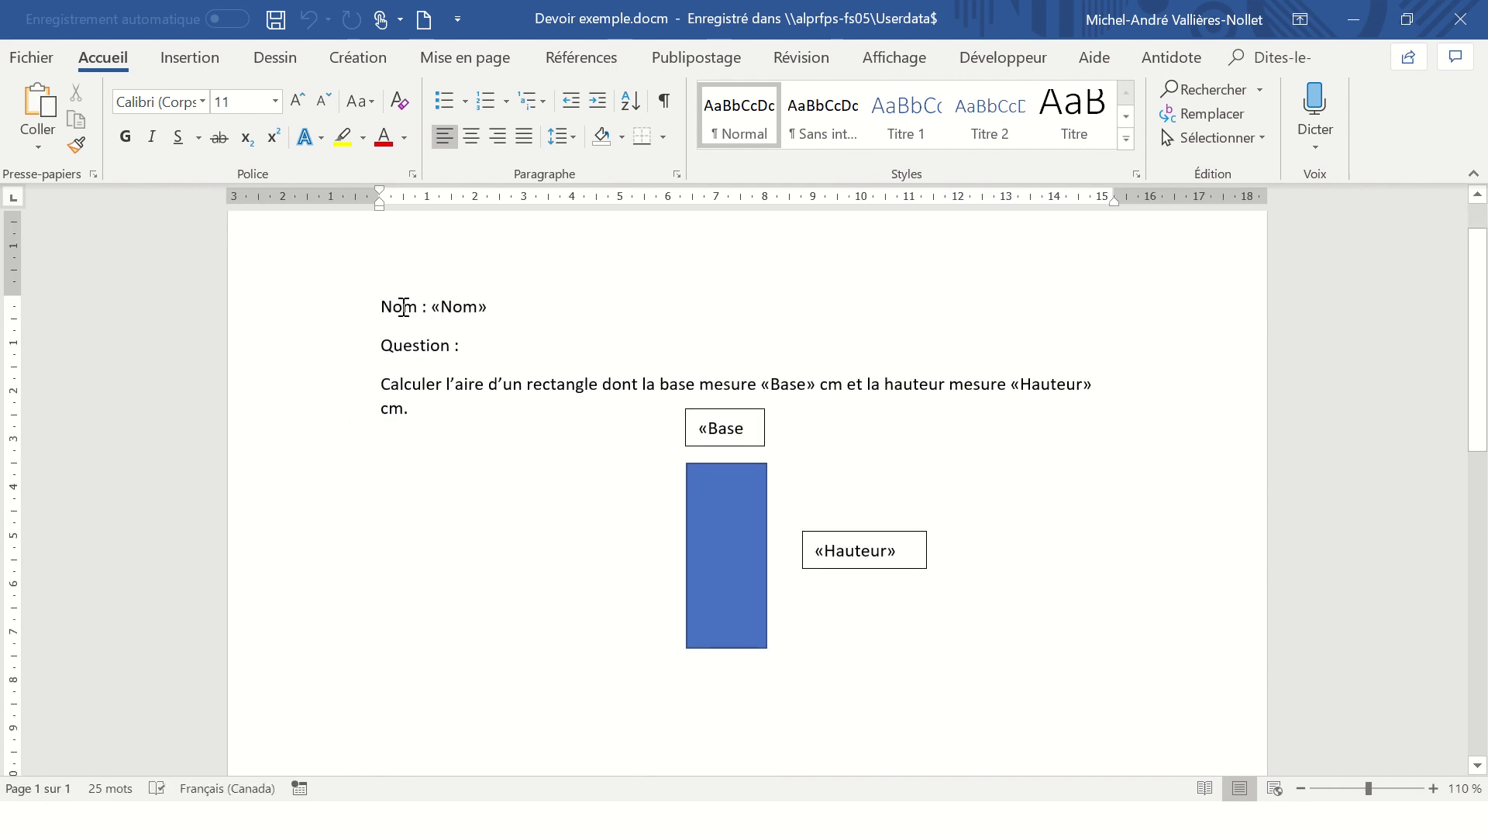
# Add a "Matricule :" line below the Nom line in the assignment document
pyautogui.scroll(1, 508, 314)
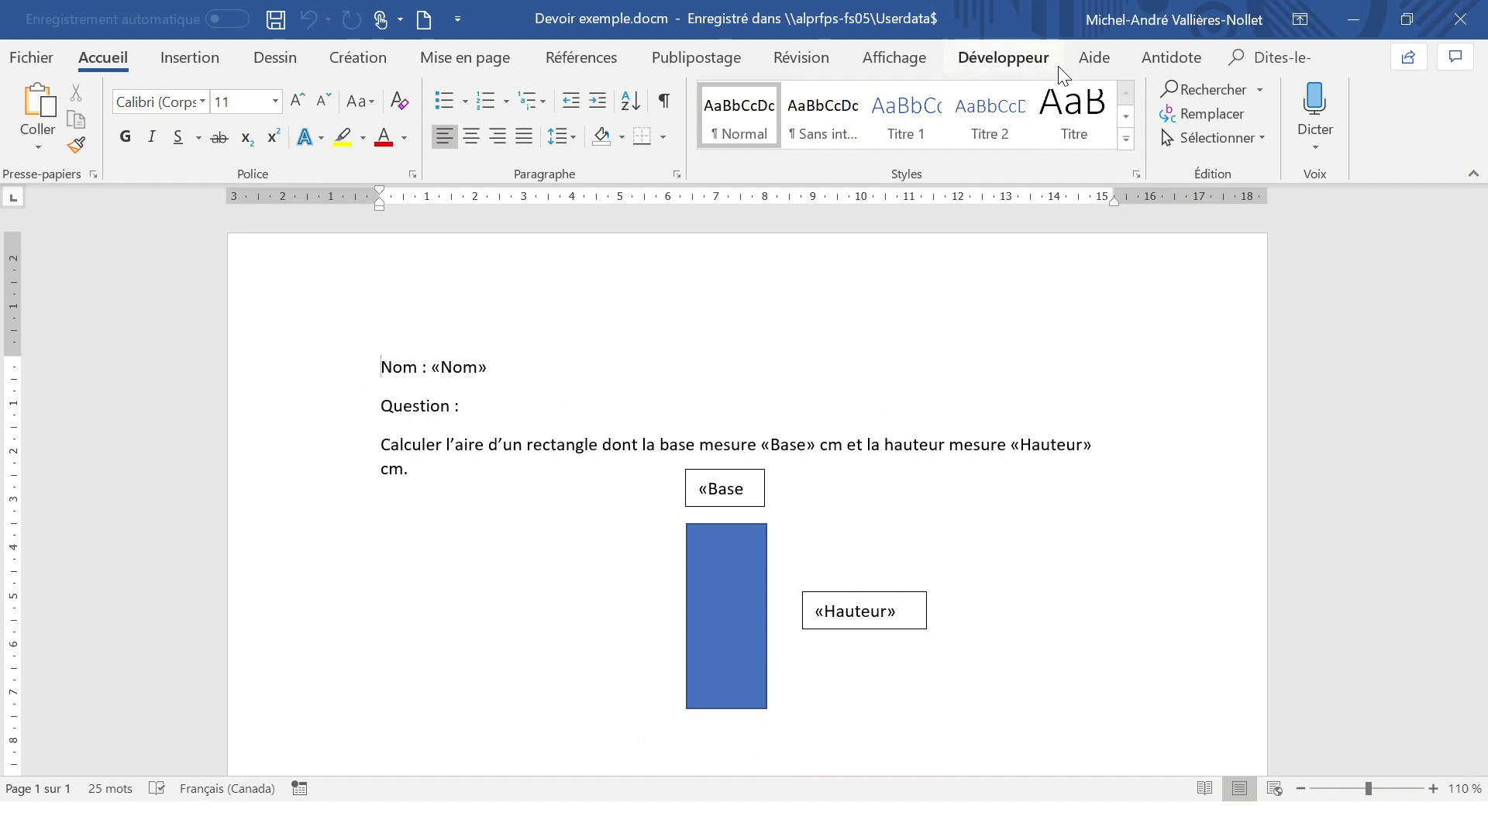
pyautogui.click(713, 61)
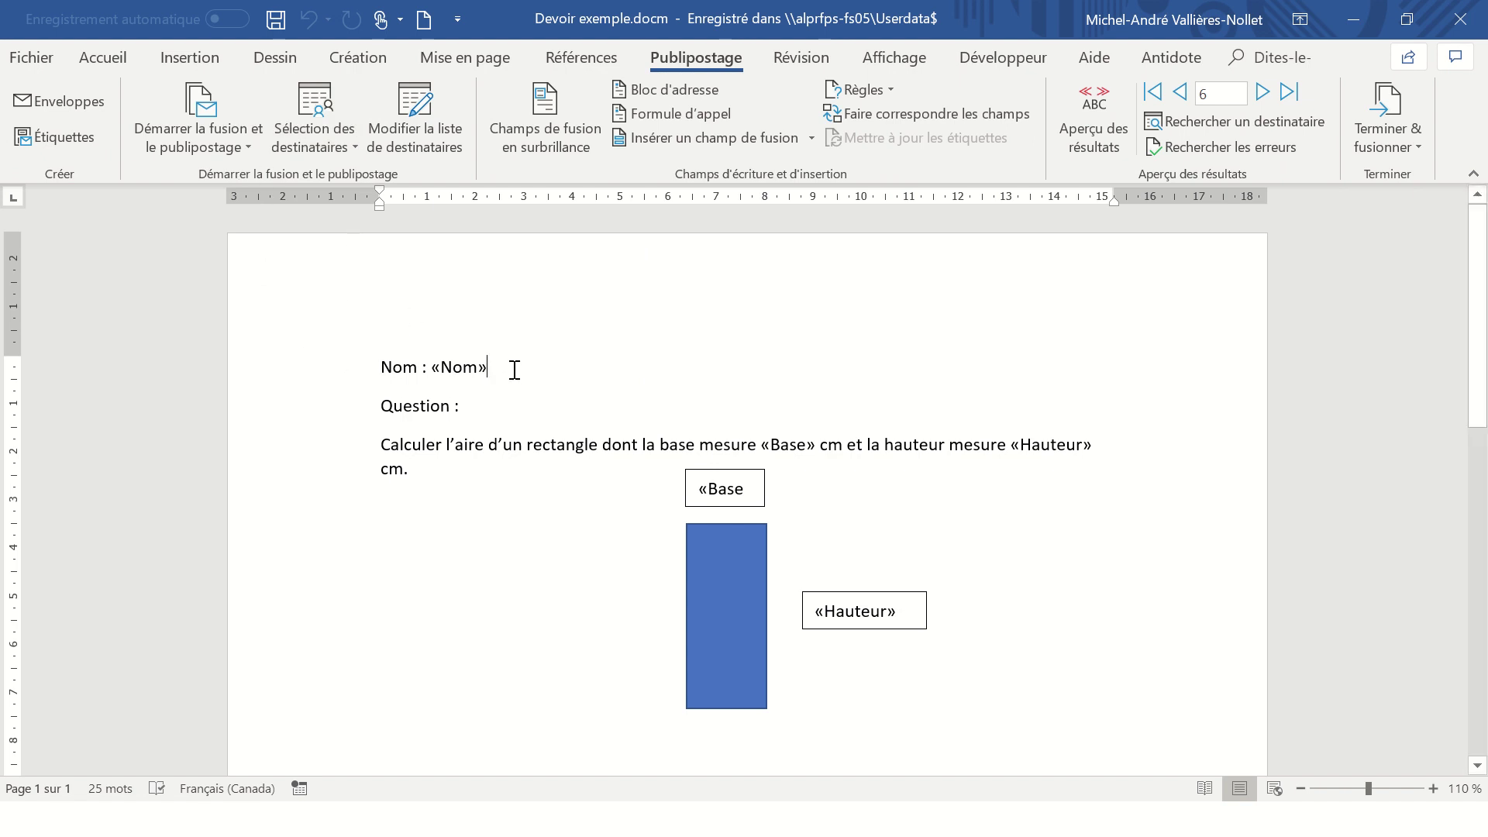
pyautogui.press('Return')
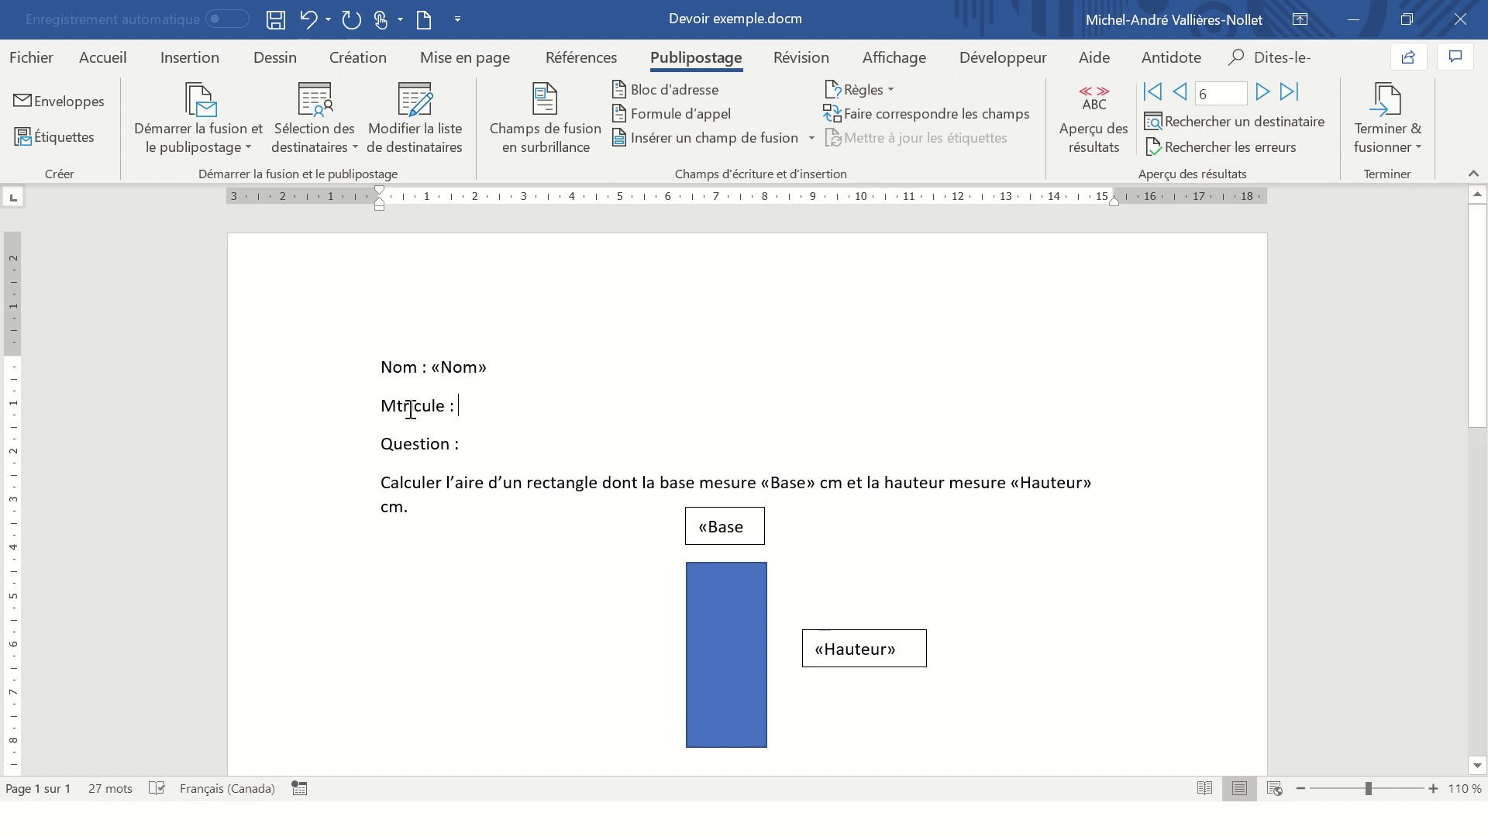
pyautogui.write('a')
pyautogui.click(492, 403)
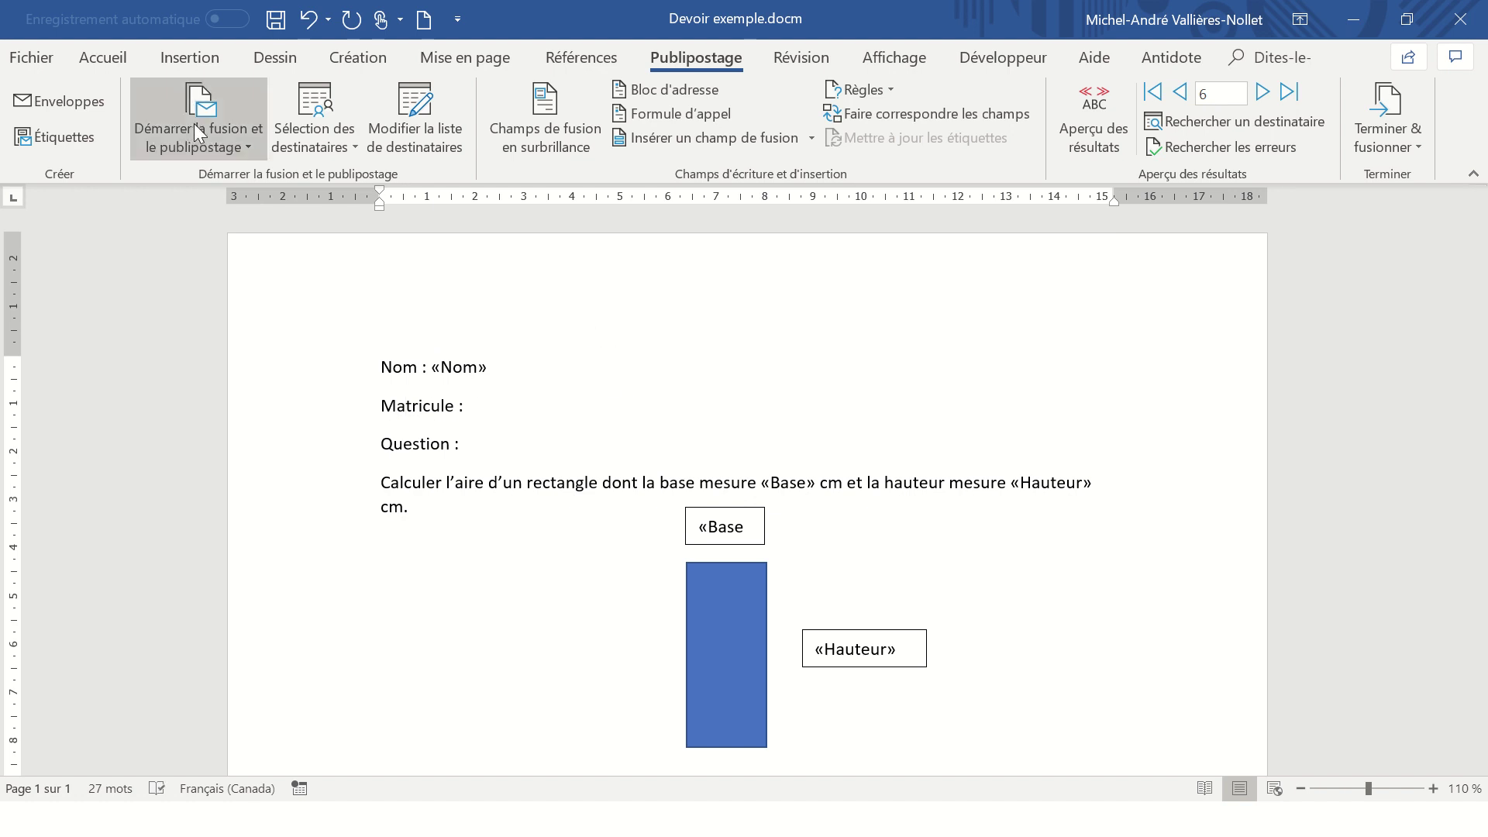
# Start the step-by-step mail merge wizard for Lettres using the current document, and proceed to recipient selection
pyautogui.click(225, 142)
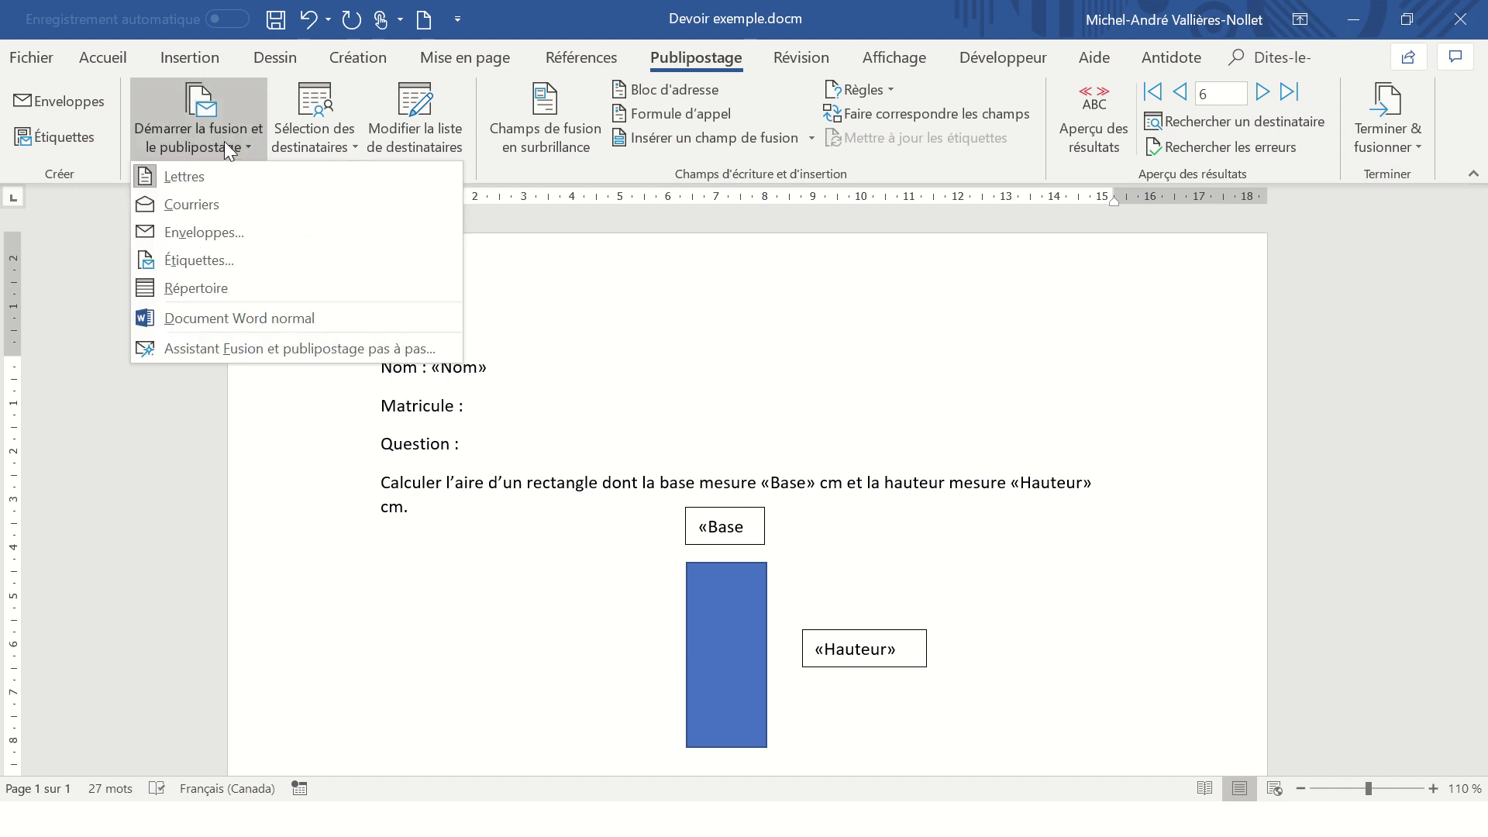
pyautogui.click(276, 348)
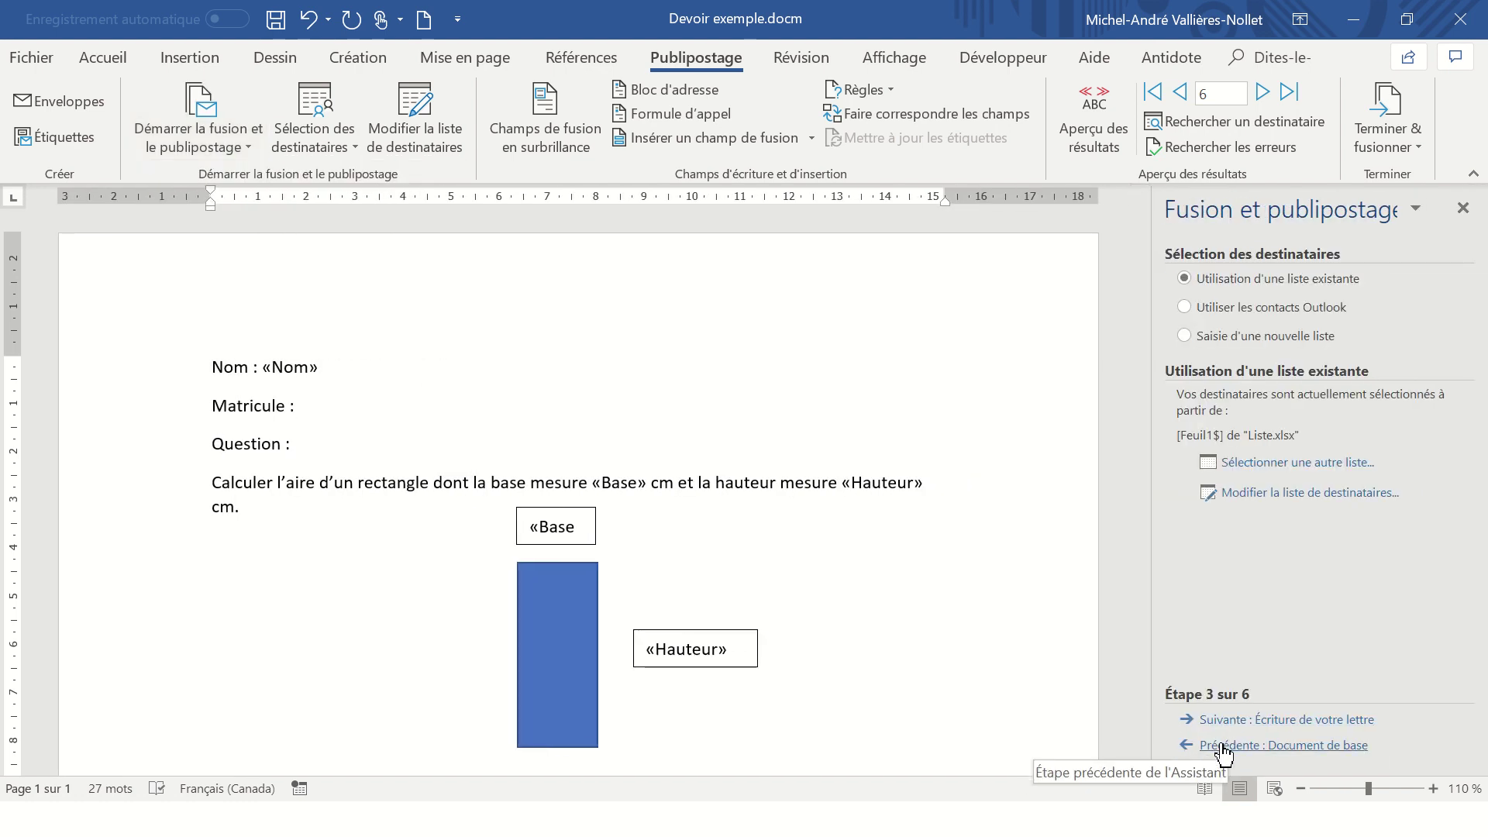
pyautogui.click(1223, 749)
pyautogui.click(1223, 749)
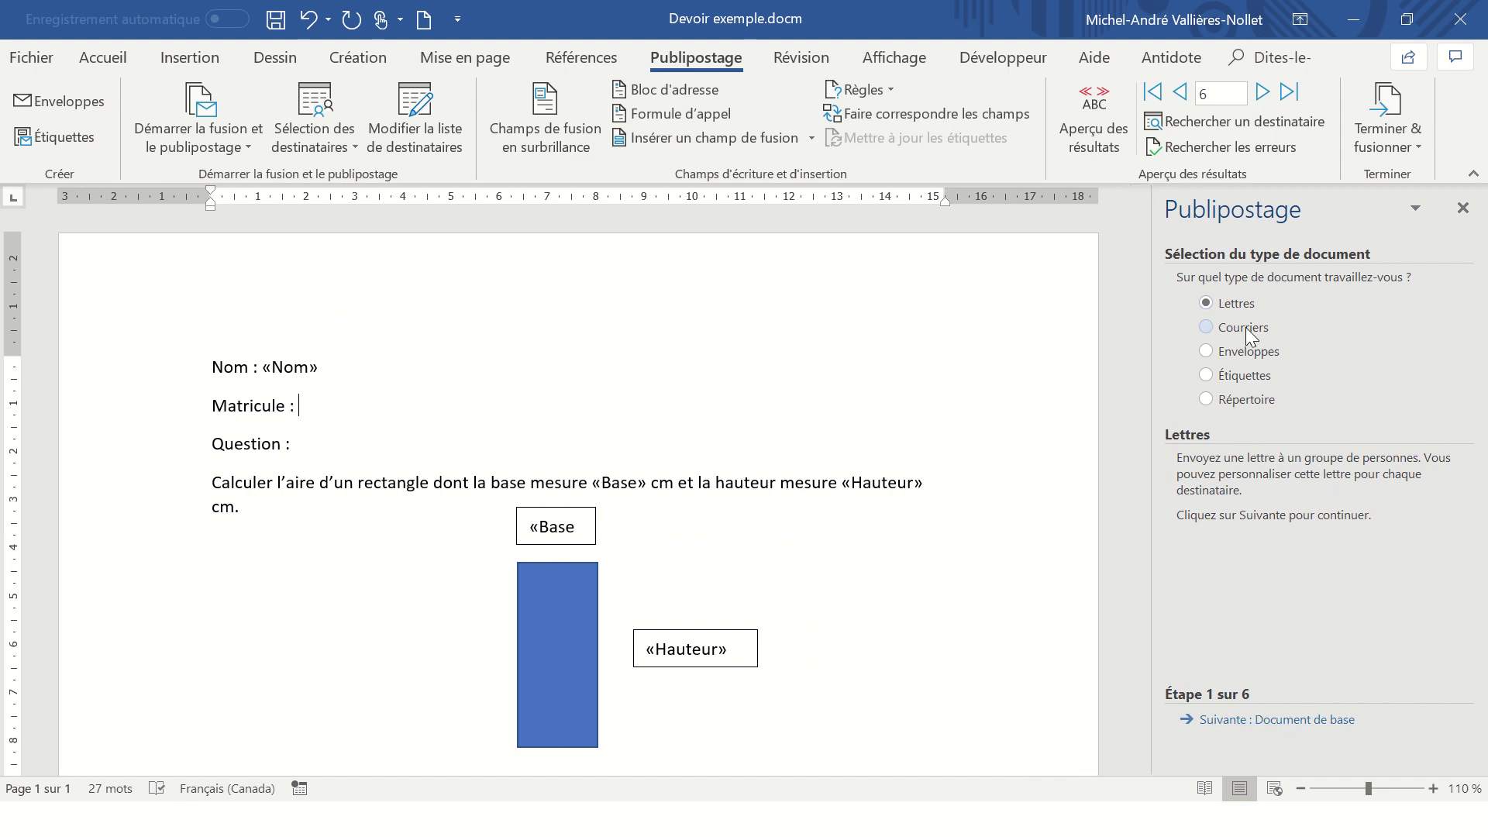
pyautogui.click(1269, 723)
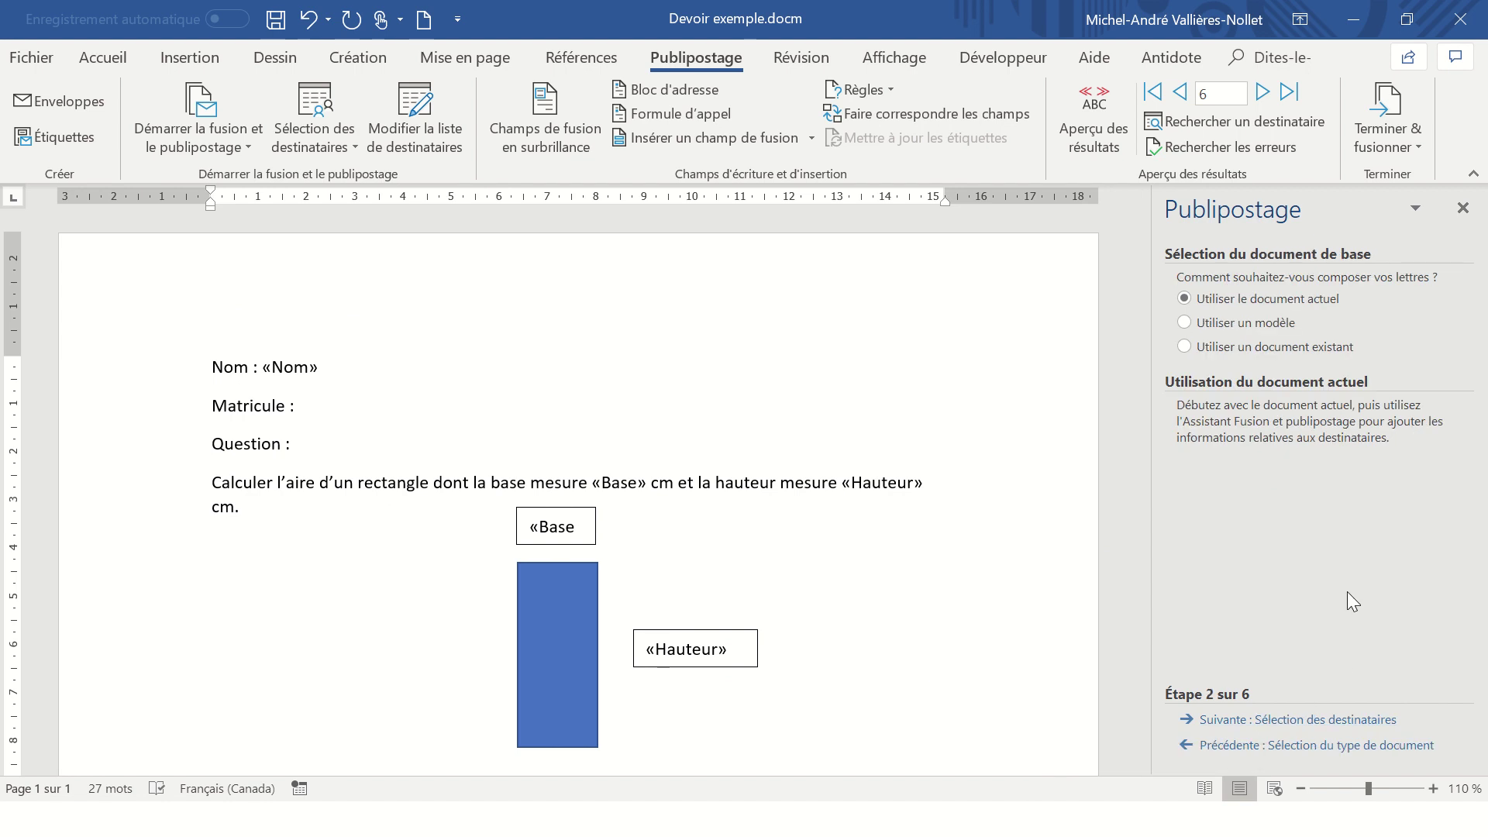
pyautogui.click(1275, 722)
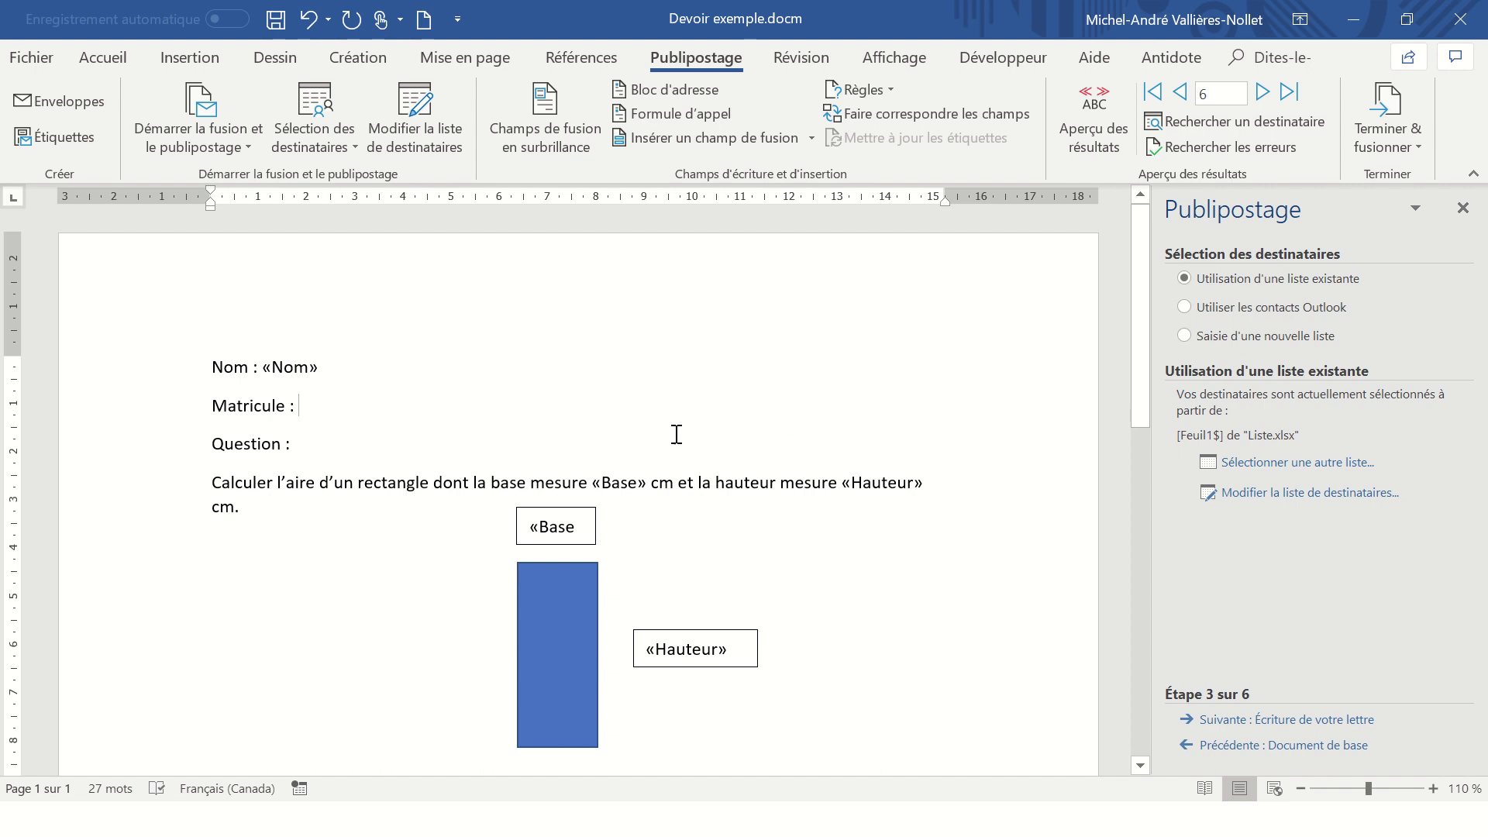
# Select table Feuil1$ of Liste.xlsx in FORMATION À DISTANCE as the recipient source, with the first row as column headers
pyautogui.click(1281, 465)
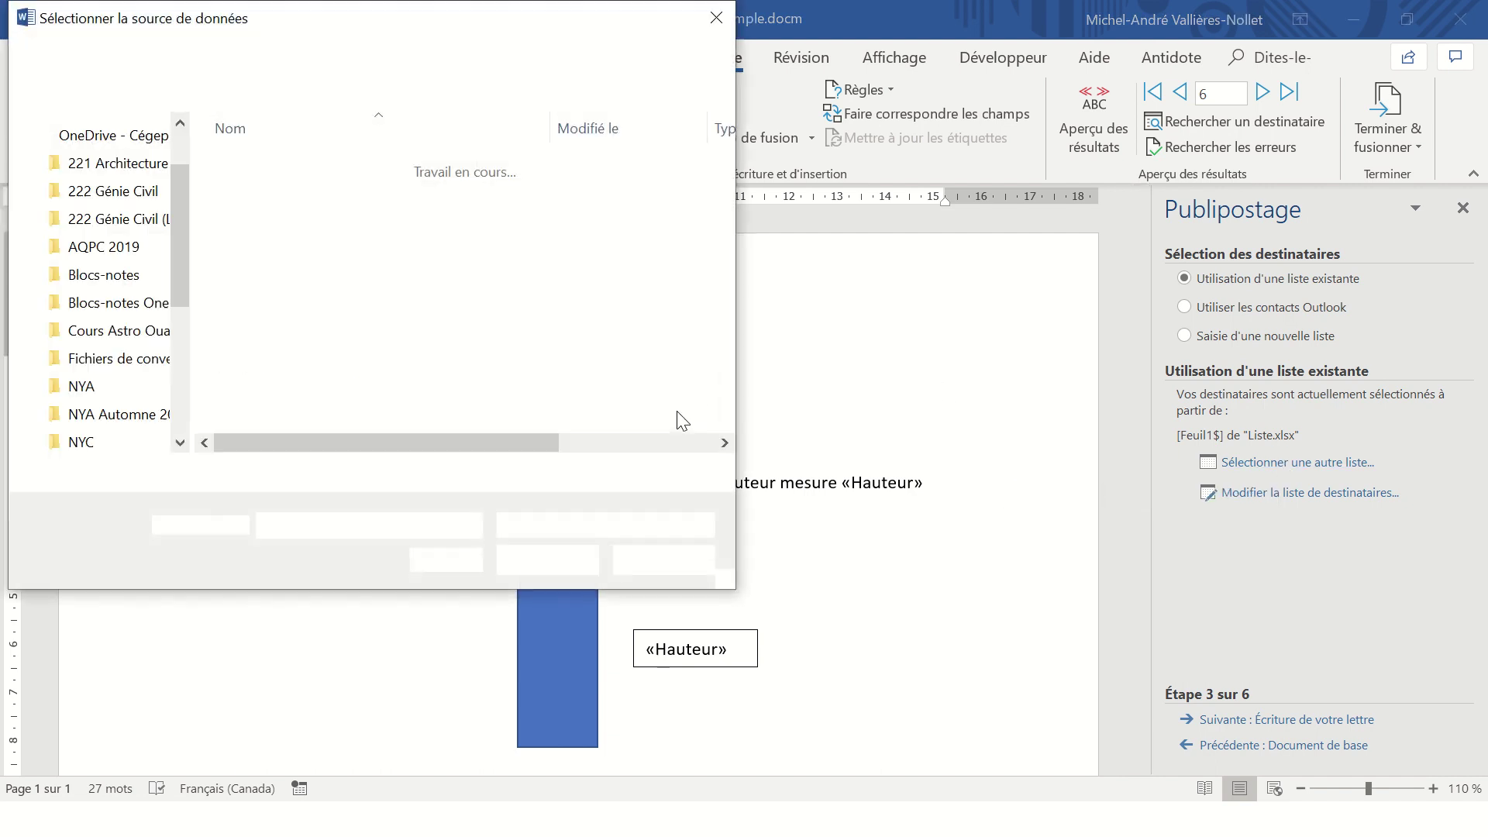
pyautogui.scroll(-3, 158, 399)
pyautogui.click(116, 379)
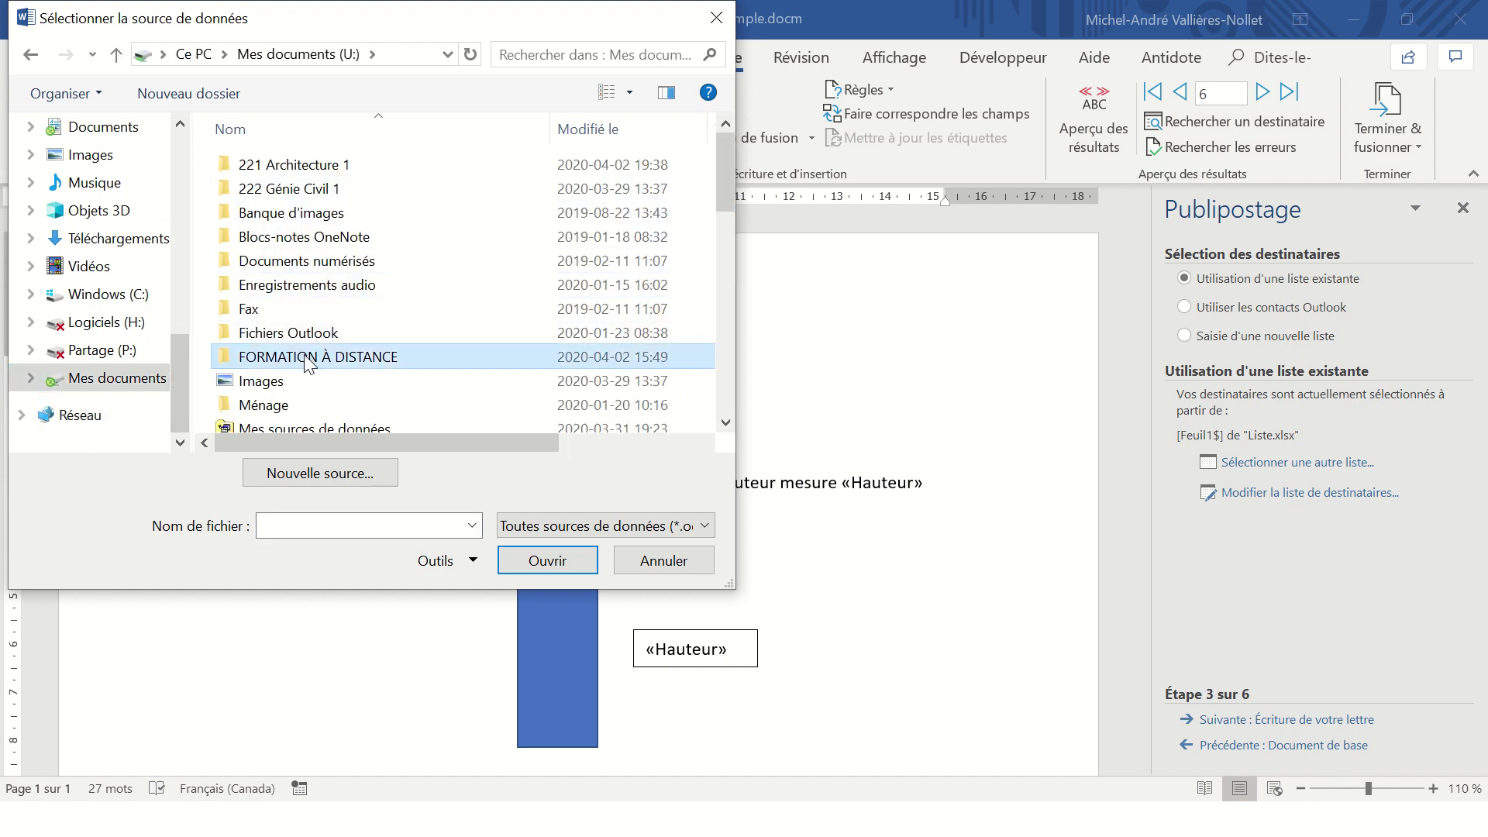
pyautogui.doubleClick(310, 357)
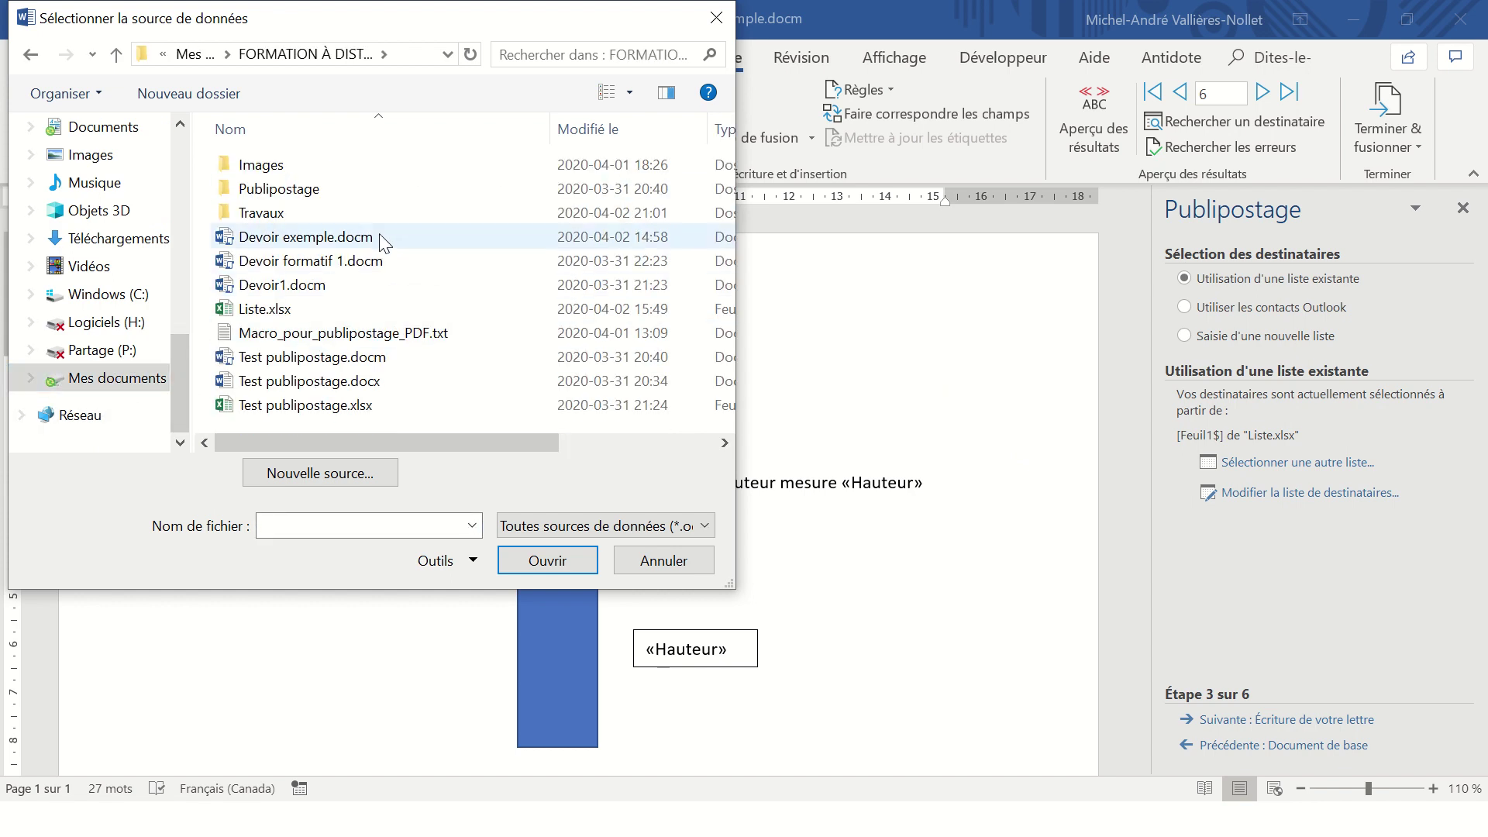
pyautogui.click(273, 317)
pyautogui.click(546, 562)
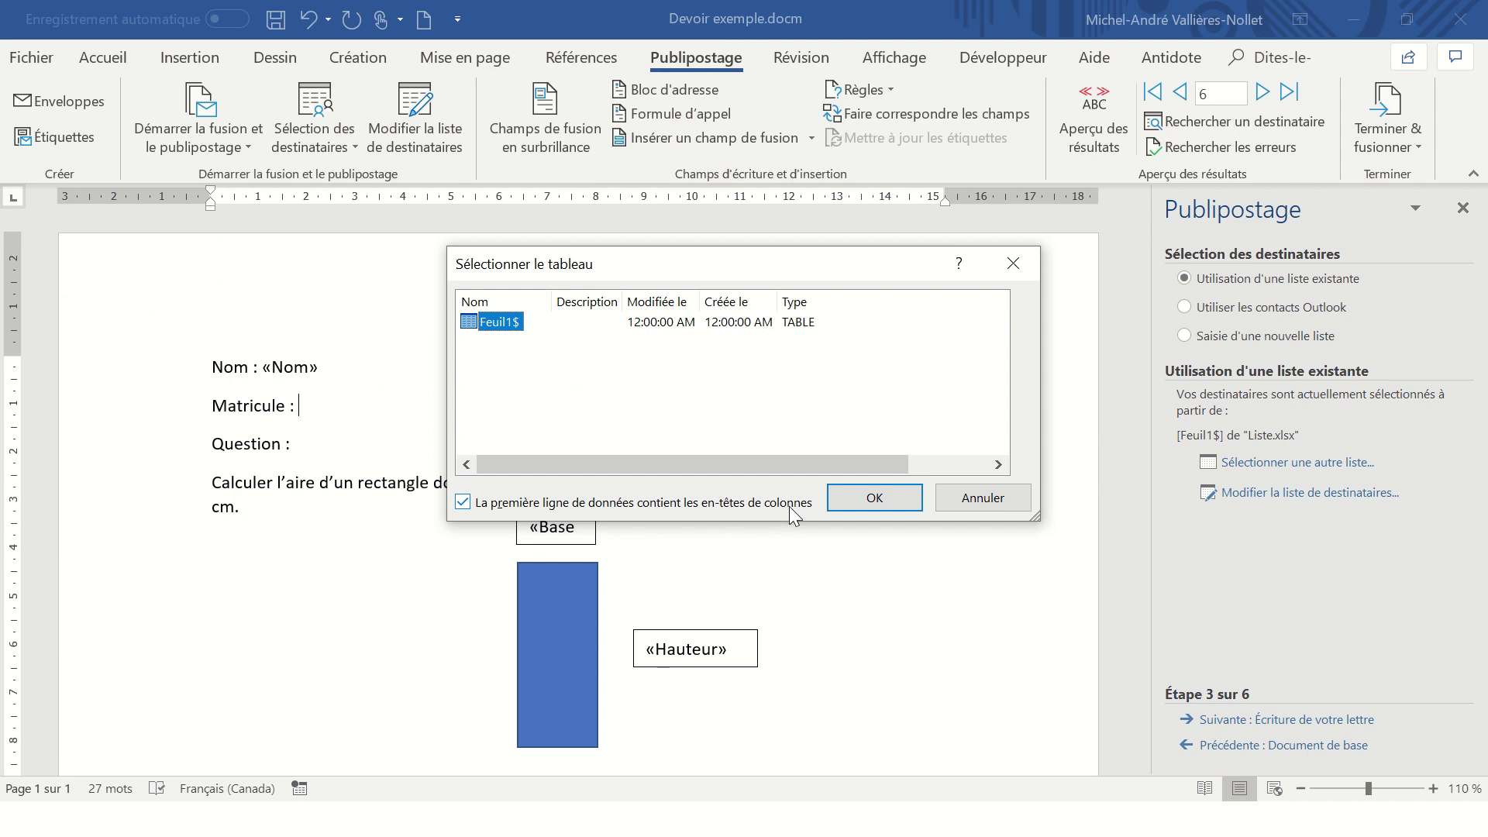
pyautogui.click(874, 499)
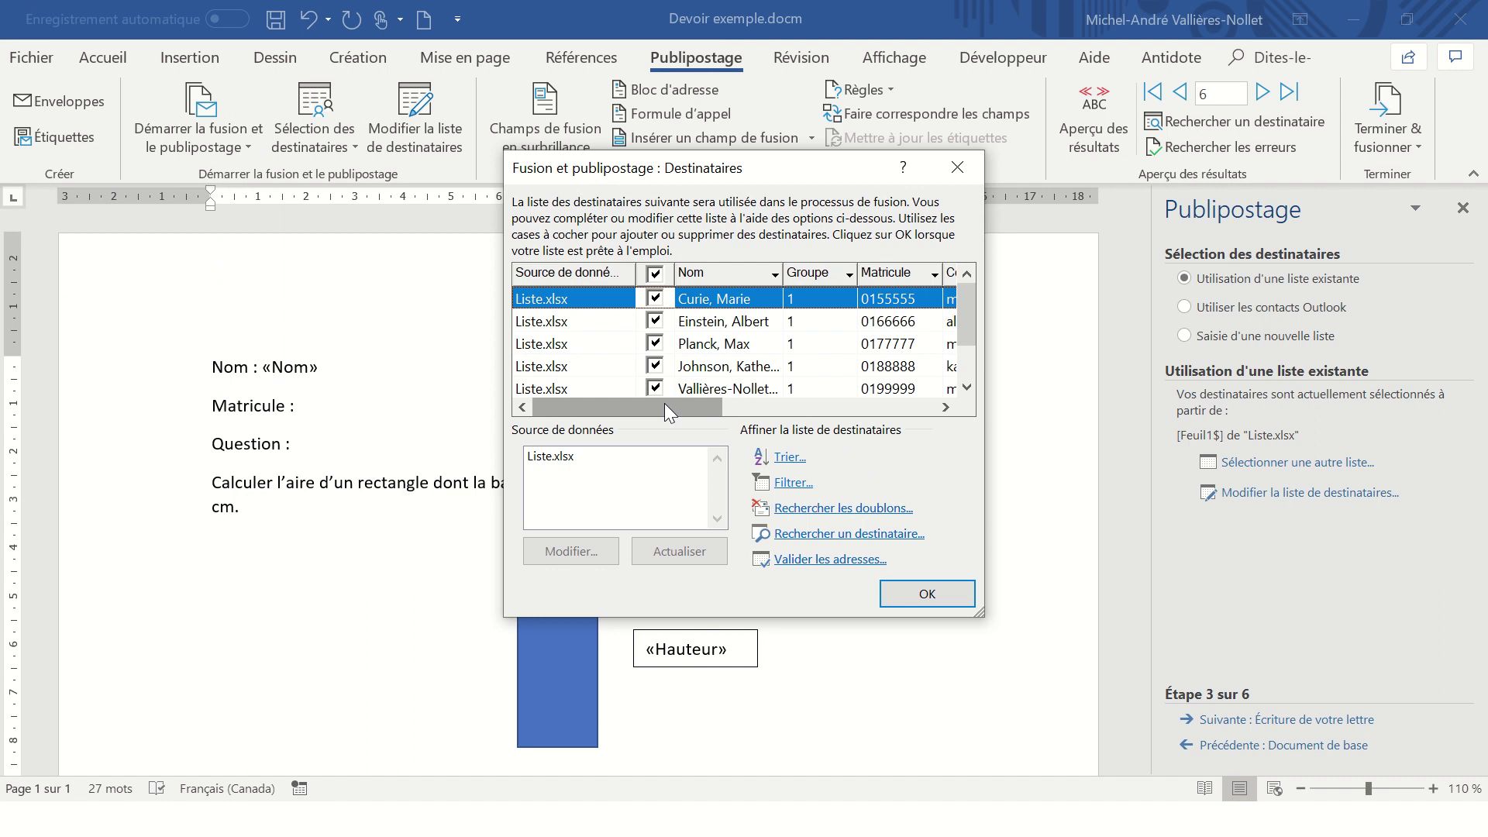
# Review the merge recipient list and accept it with all recipients included
pyautogui.moveTo(663, 401); pyautogui.dragTo(713, 402)
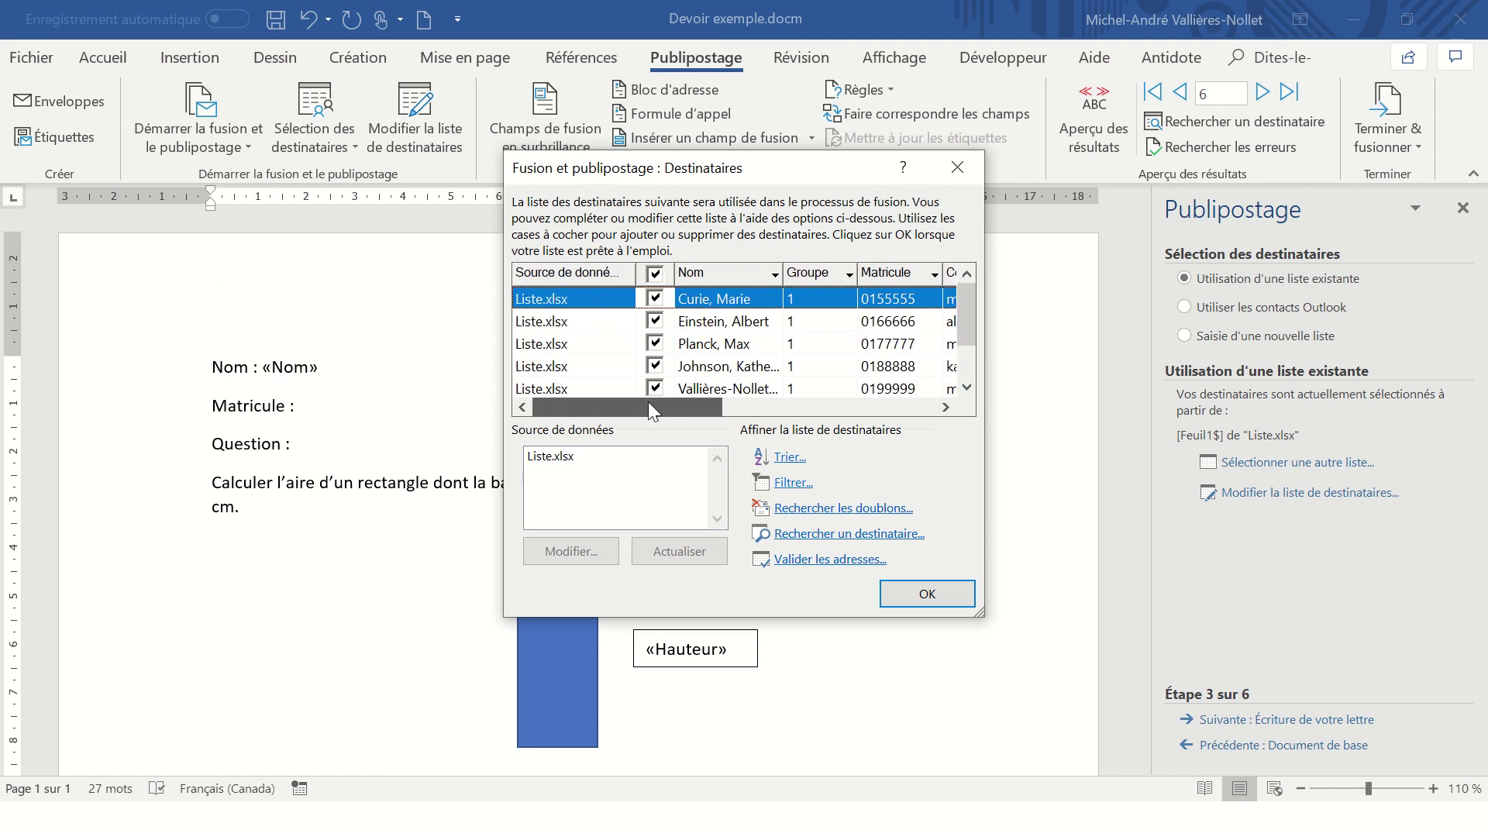
pyautogui.moveTo(649, 403); pyautogui.dragTo(932, 607)
pyautogui.click(930, 604)
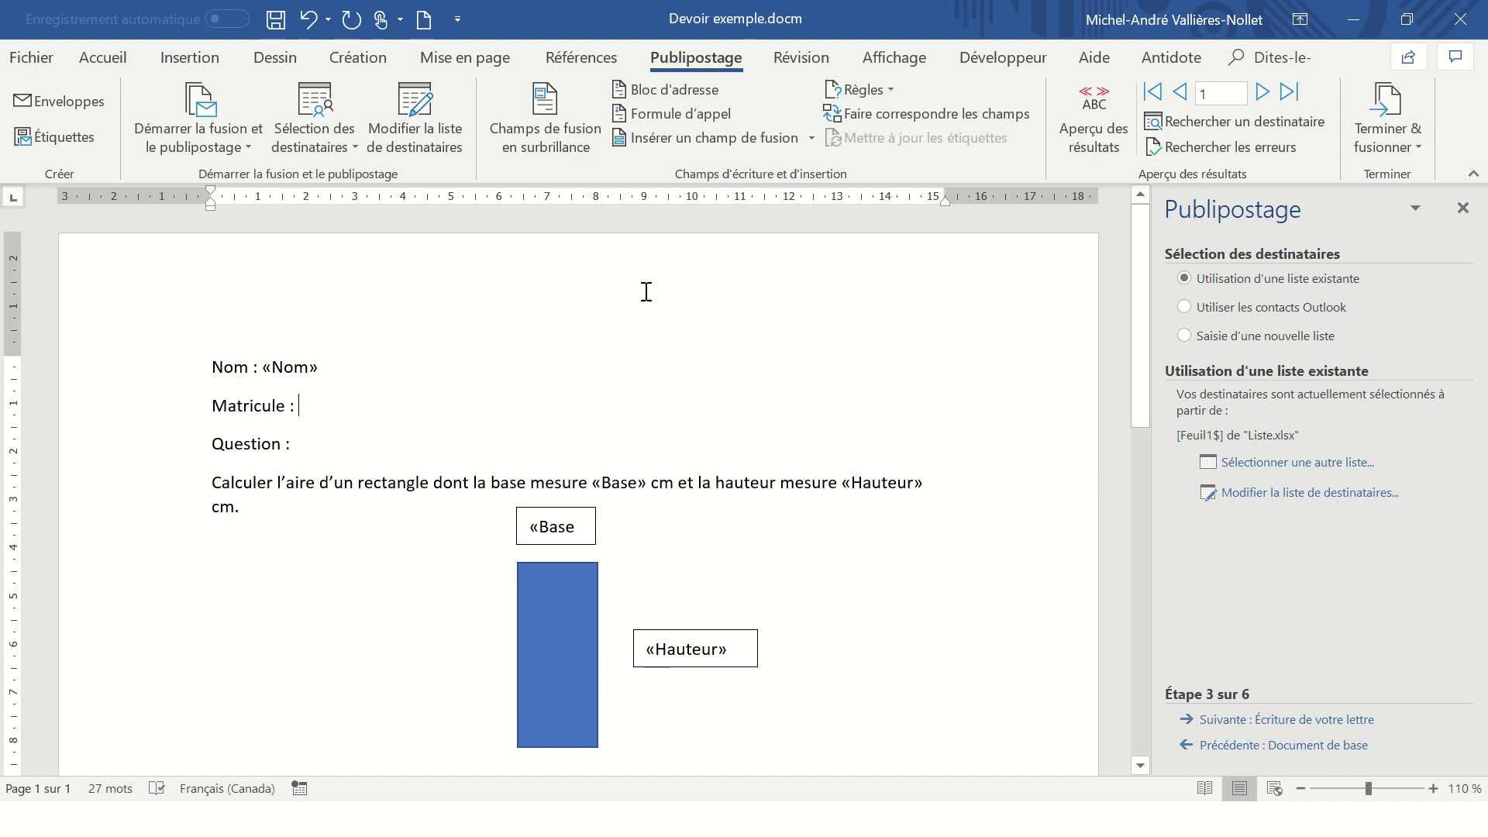
# Insert the Matricule merge field after "Matricule :" and preview the merge results in the document
pyautogui.click(812, 138)
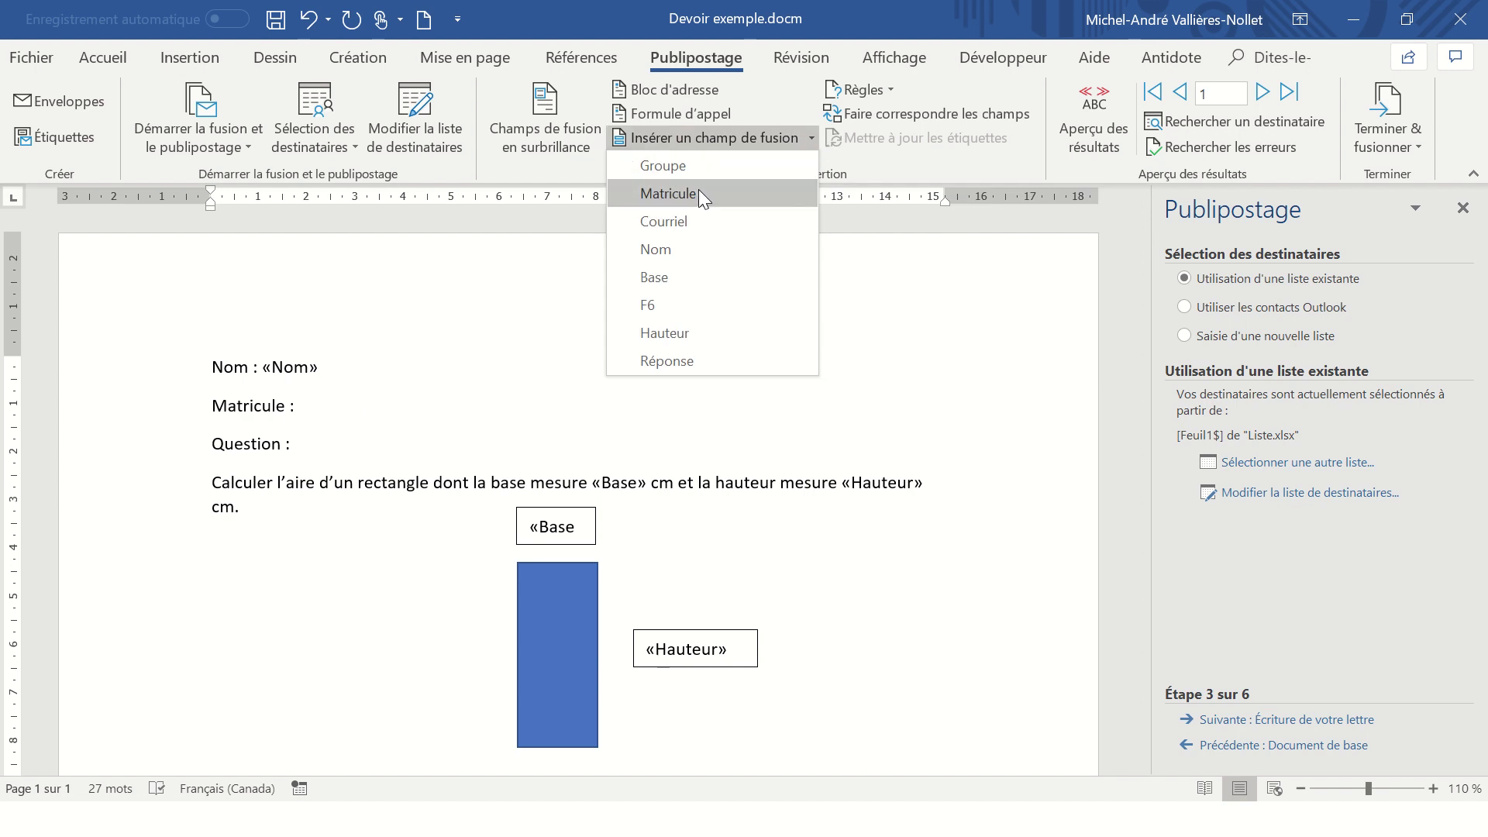
pyautogui.click(694, 194)
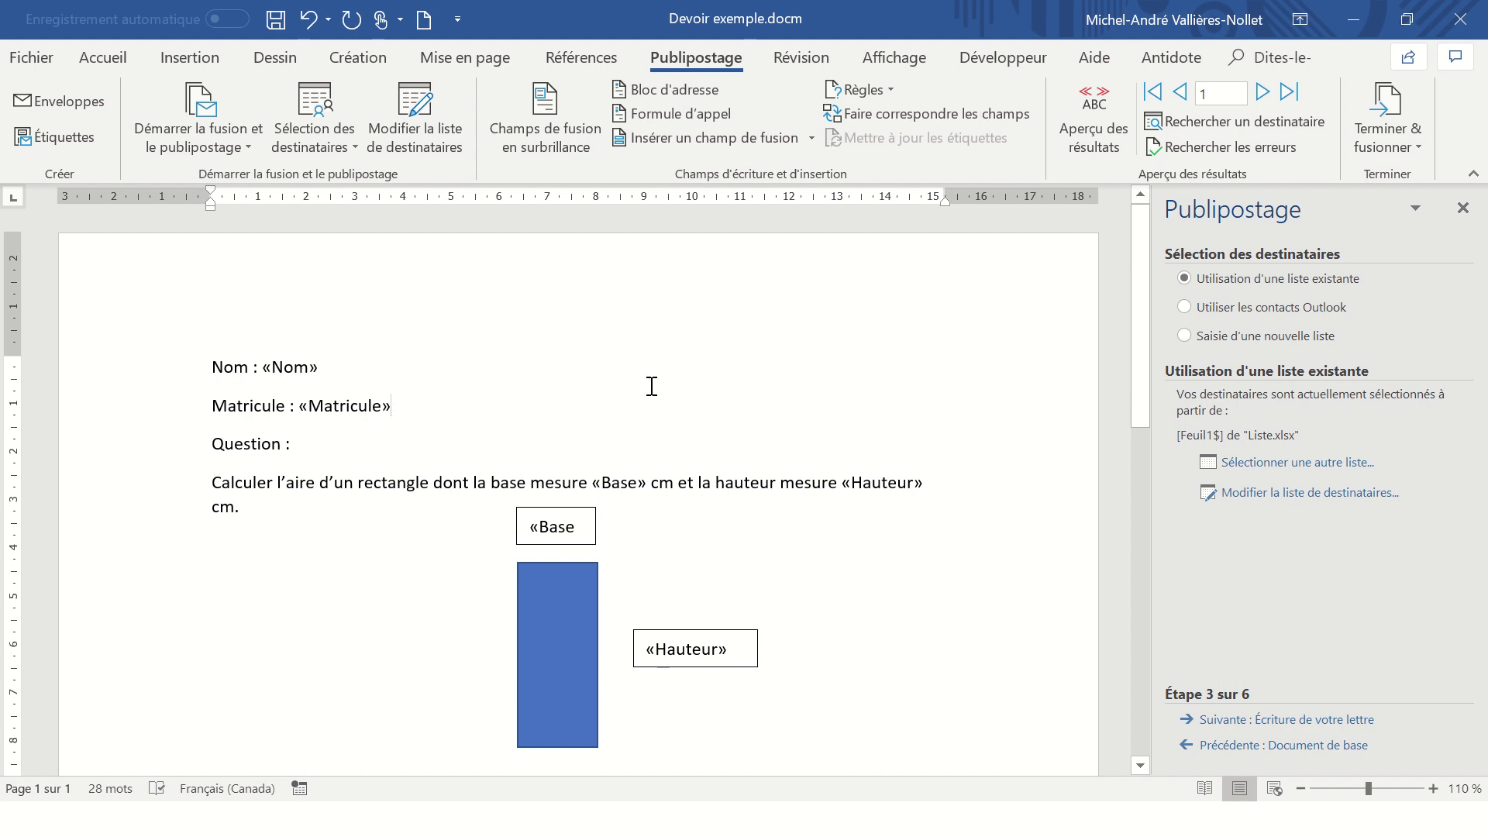
pyautogui.click(1099, 110)
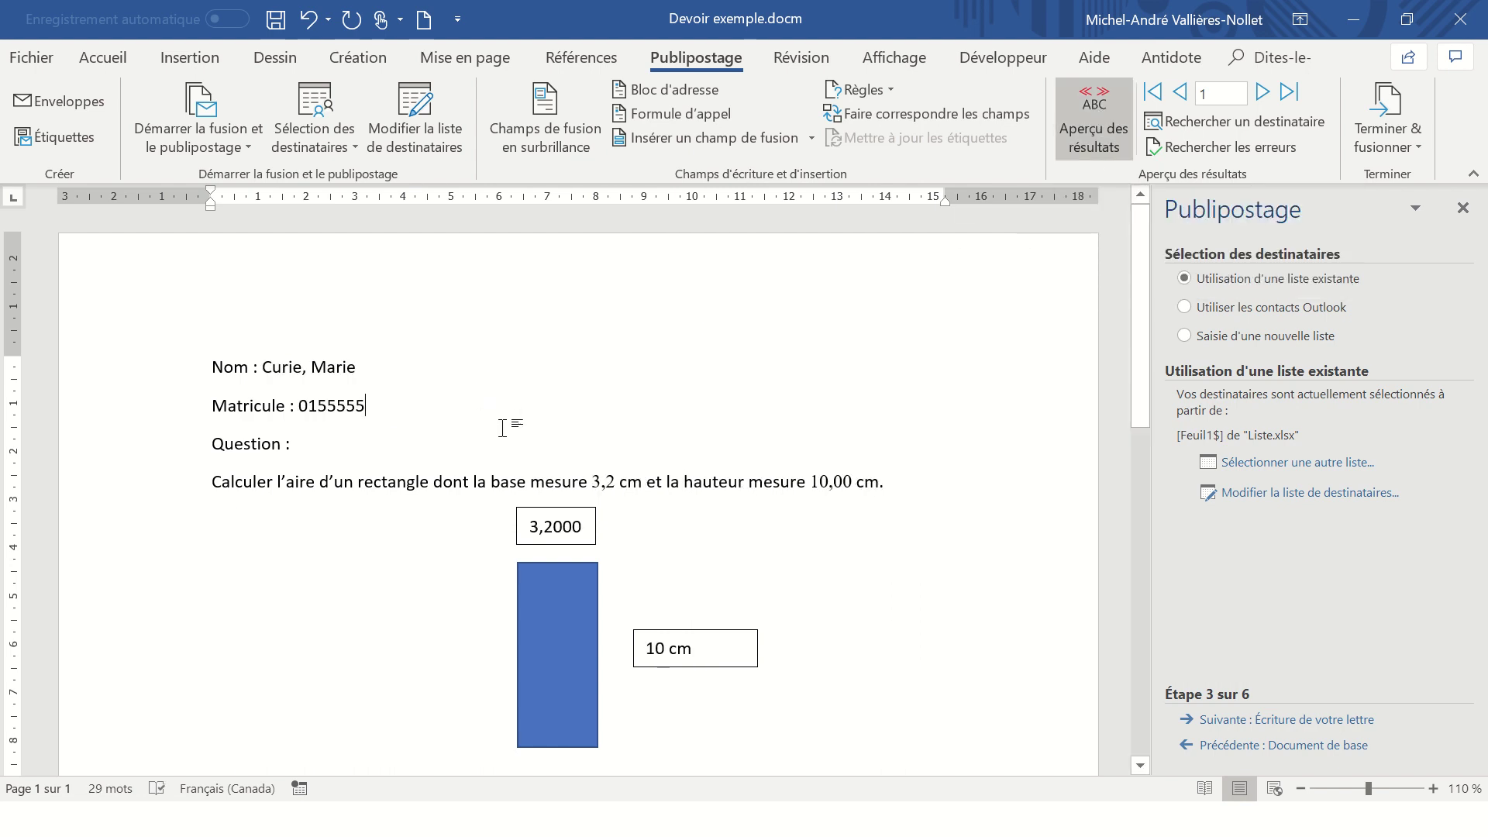
# Step through the previewed assignments up to recipient 4, go back to recipient 1, and check the merged values
pyautogui.scroll(-1, 503, 430)
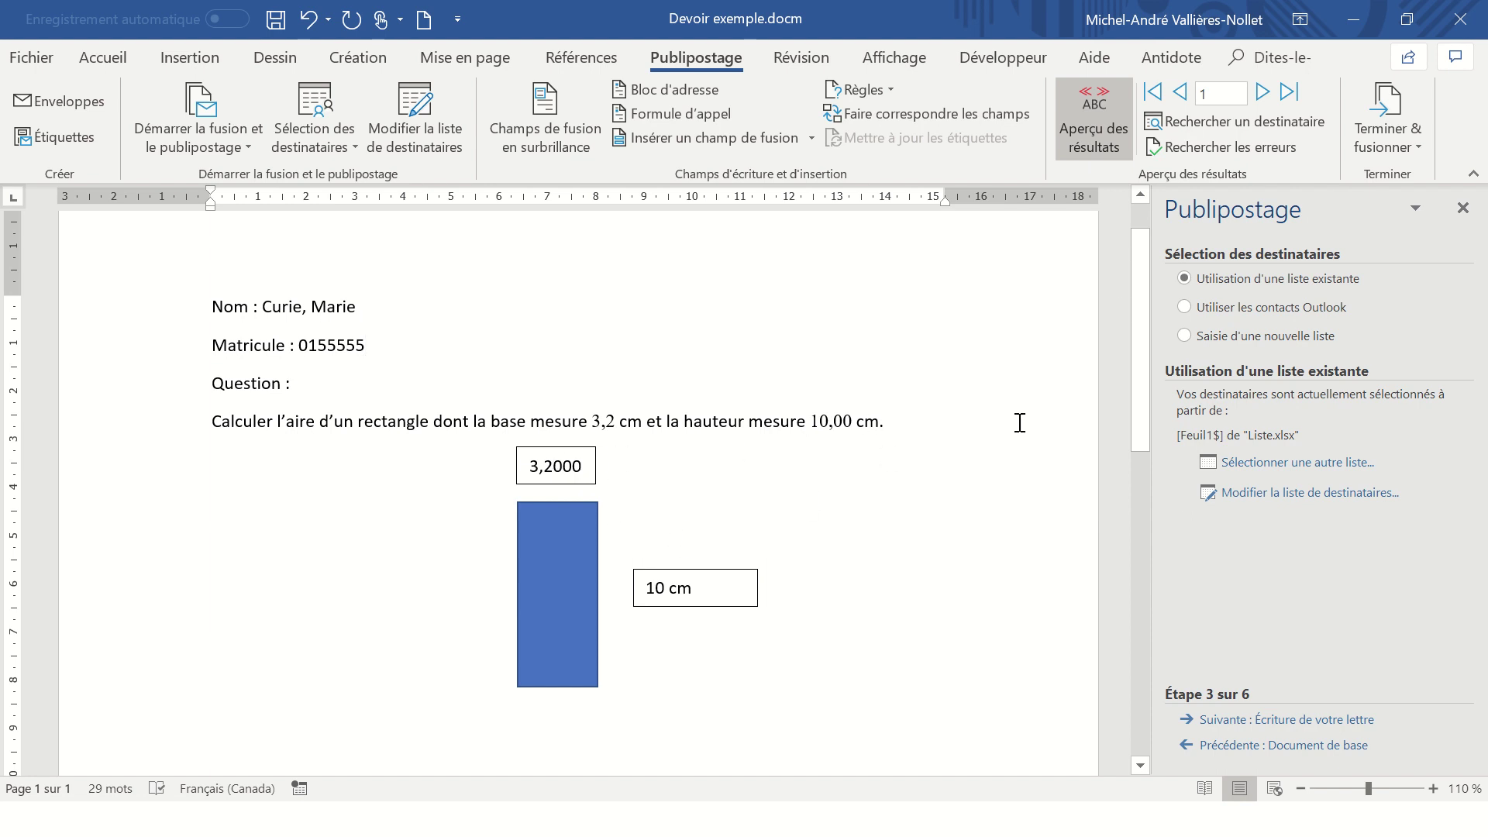
pyautogui.click(1264, 91)
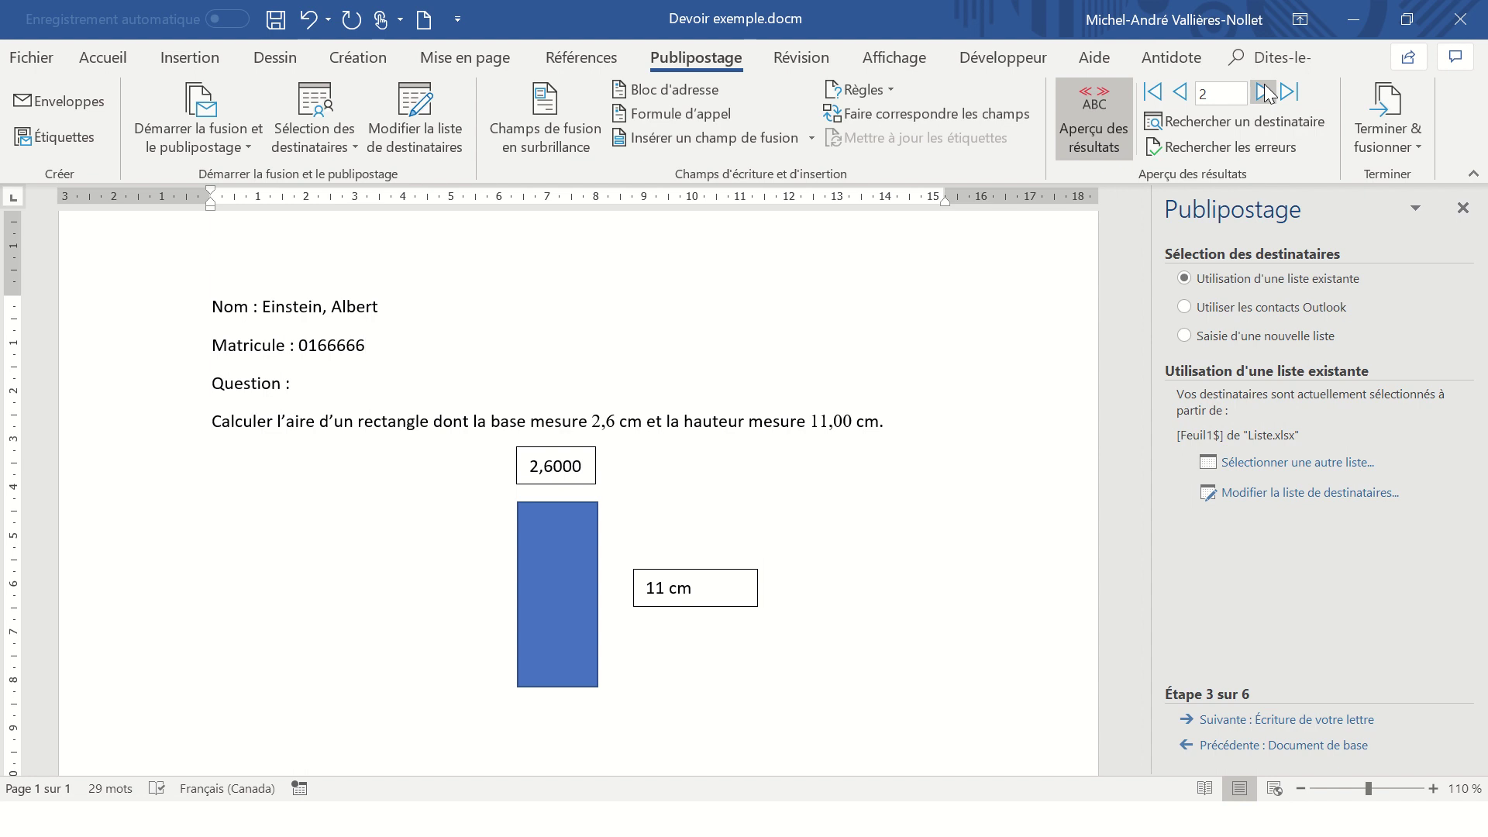
pyautogui.click(1263, 91)
pyautogui.click(1263, 91)
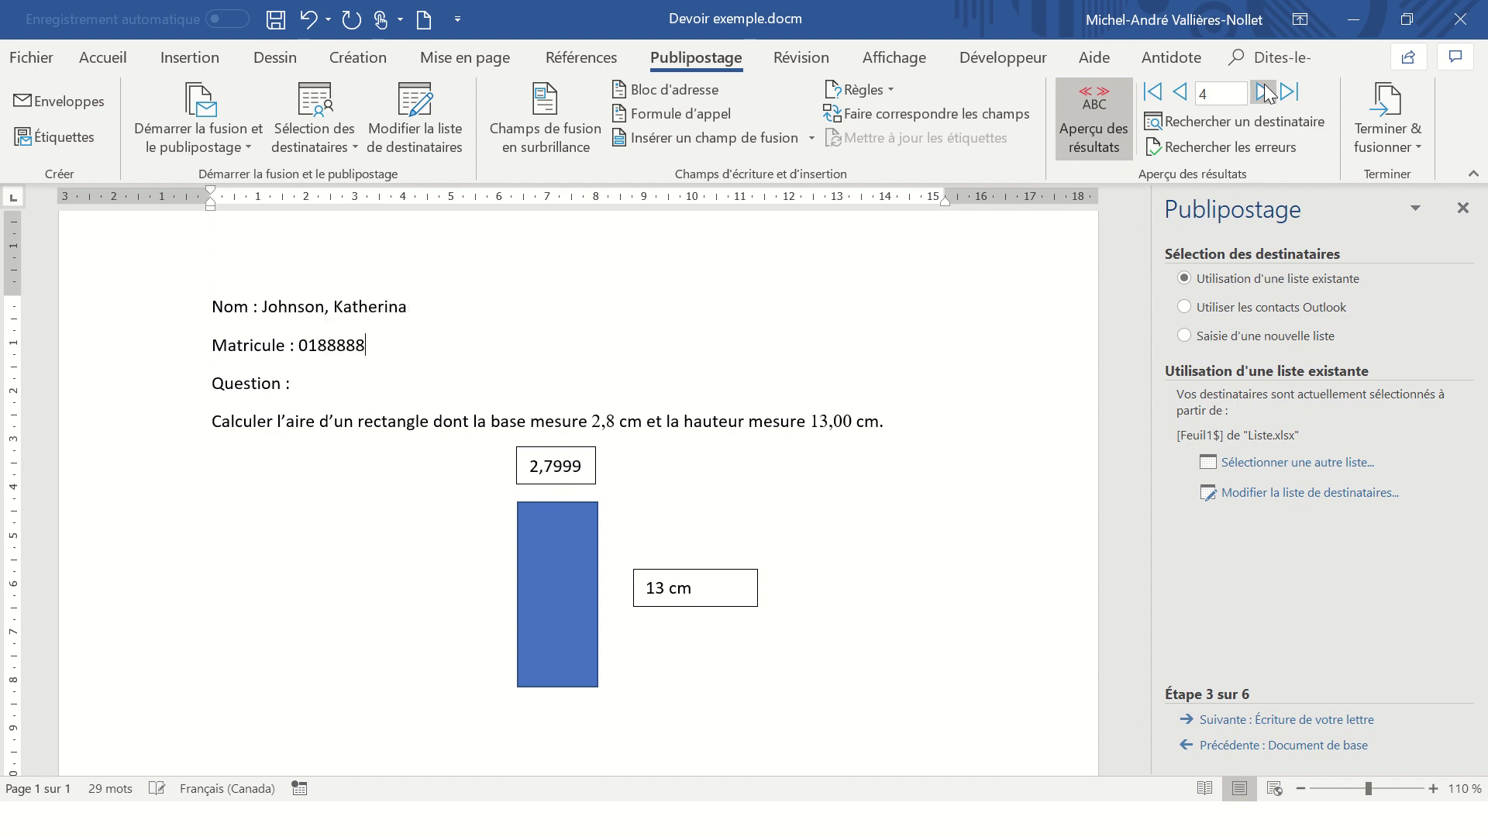
pyautogui.click(1180, 91)
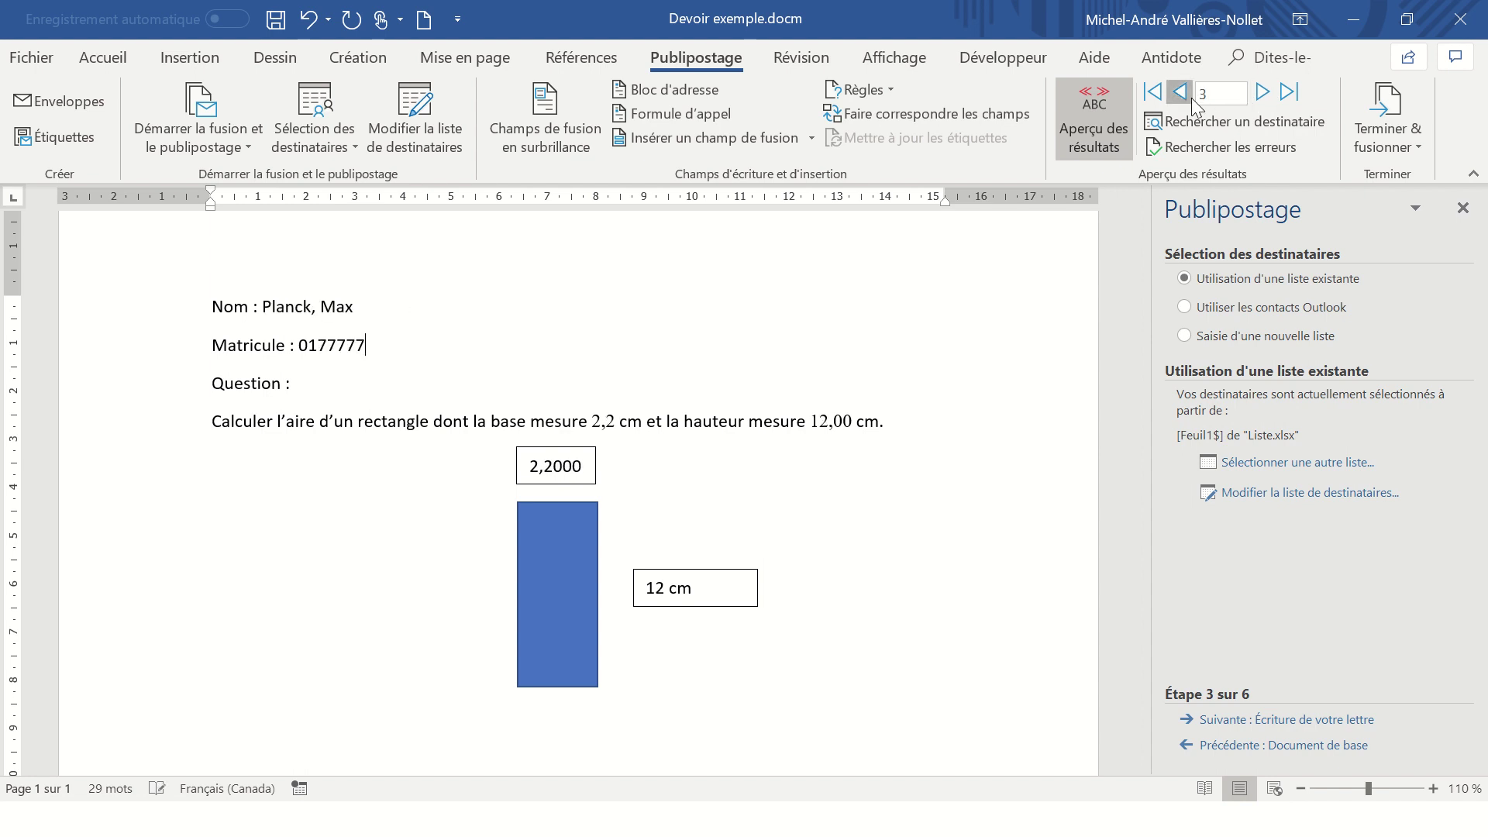
pyautogui.click(1180, 92)
pyautogui.click(1192, 100)
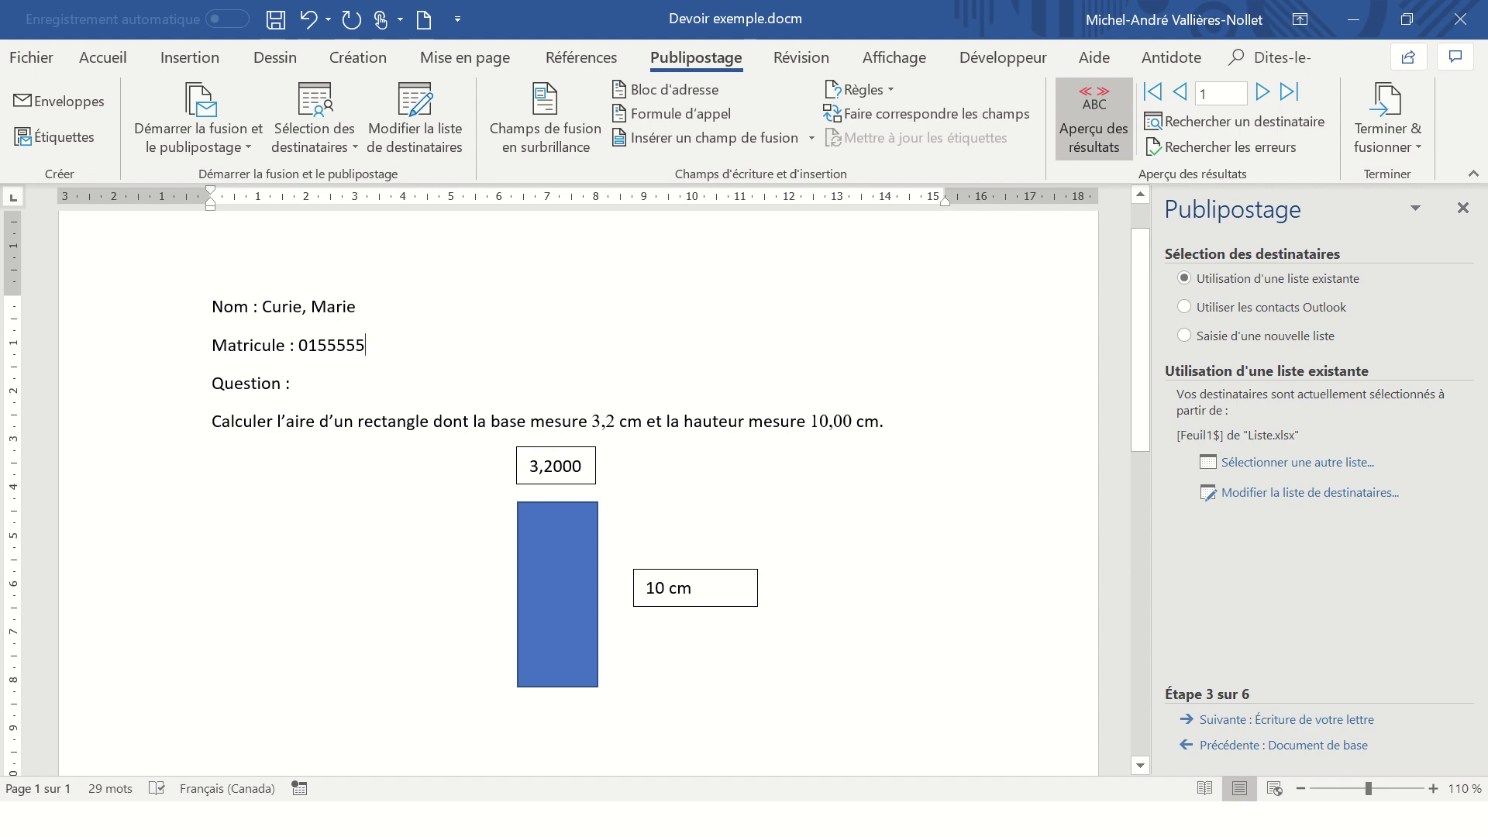
# Widen the Base text box above the rectangle slightly and switch the document back to showing merge fields
pyautogui.click(616, 424)
pyautogui.click(595, 463)
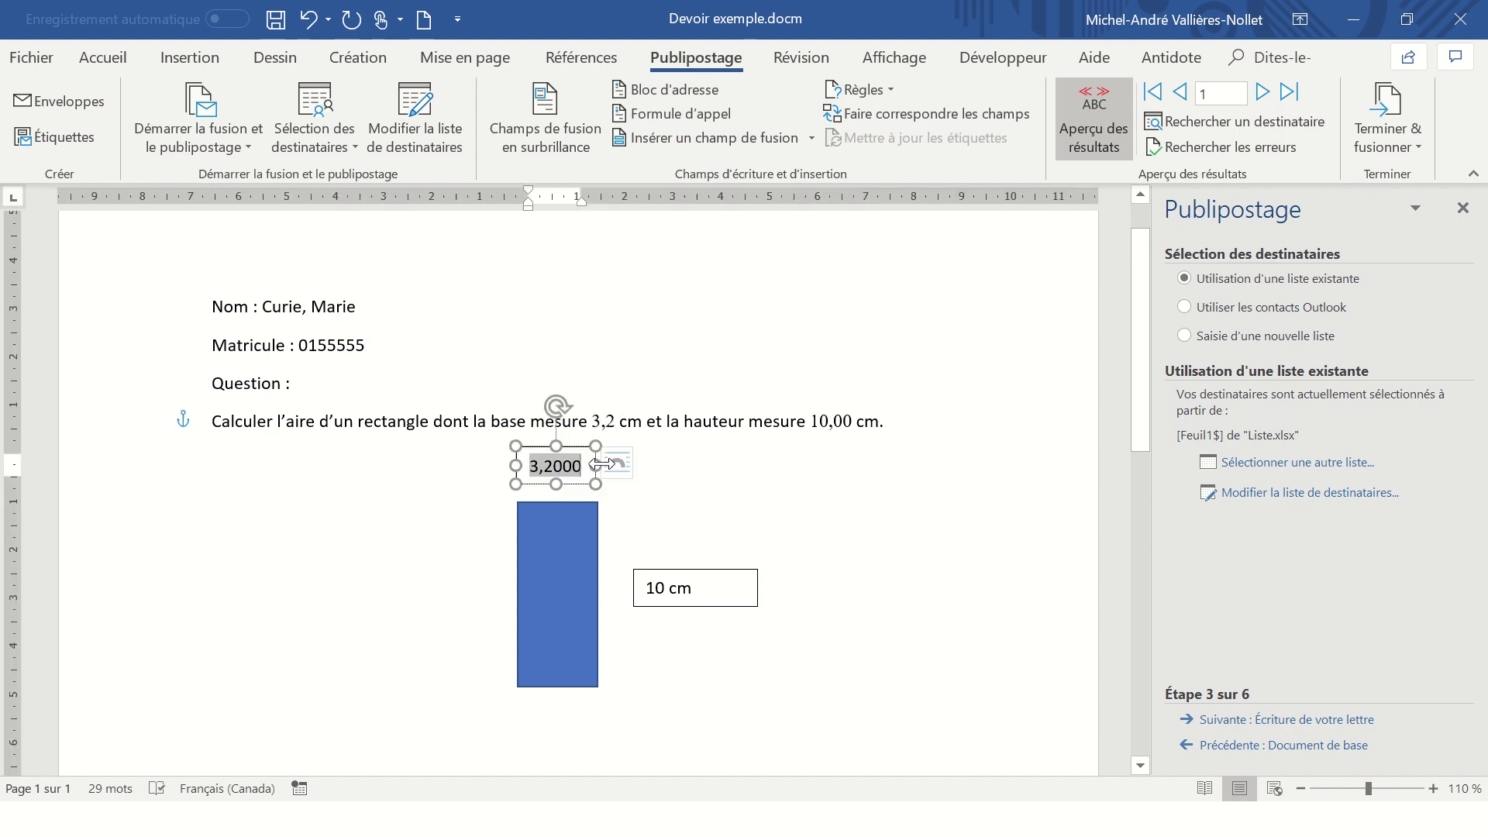
pyautogui.write('0')
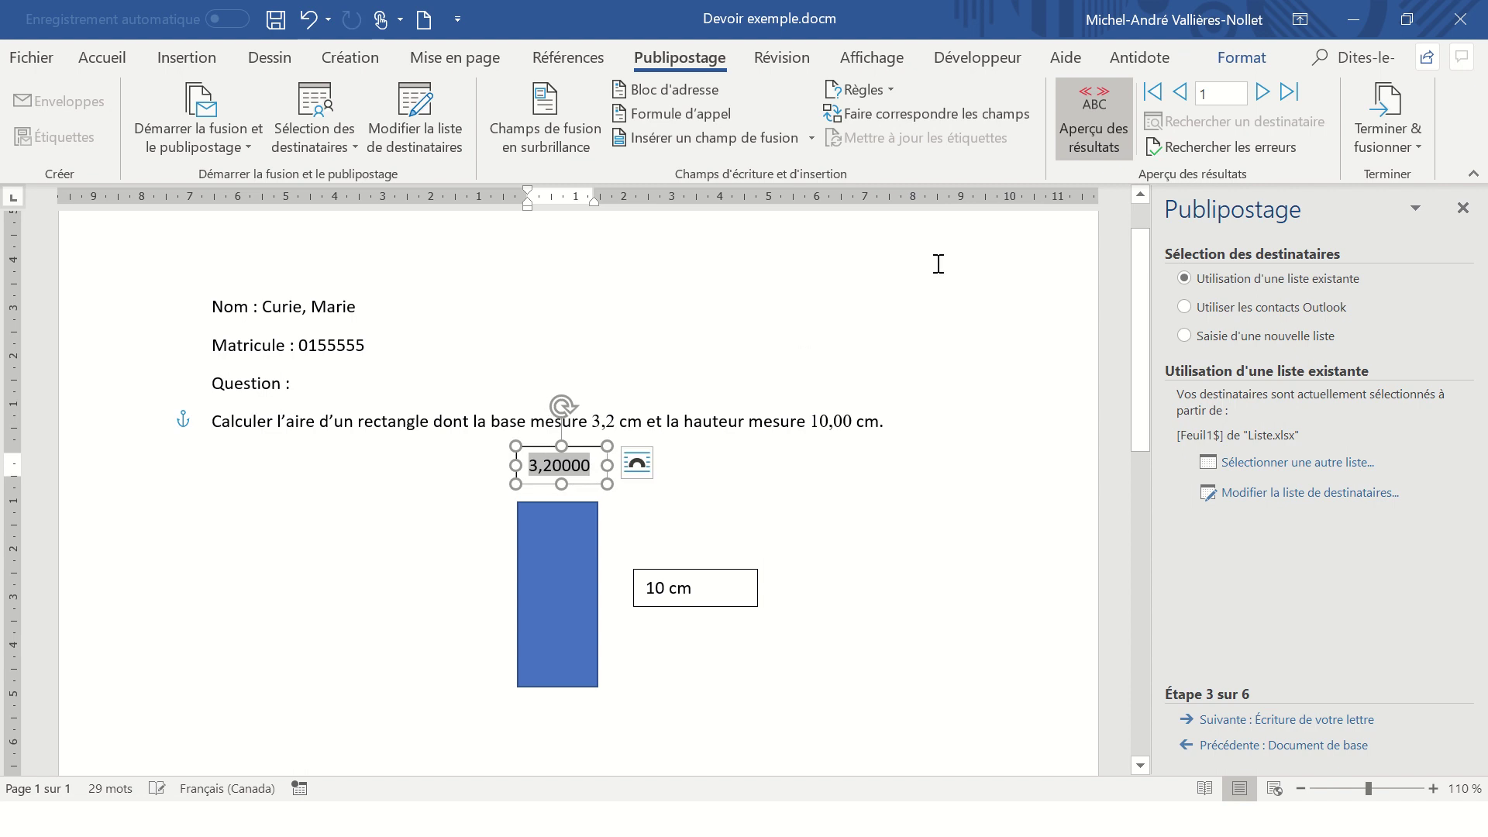
pyautogui.click(1104, 119)
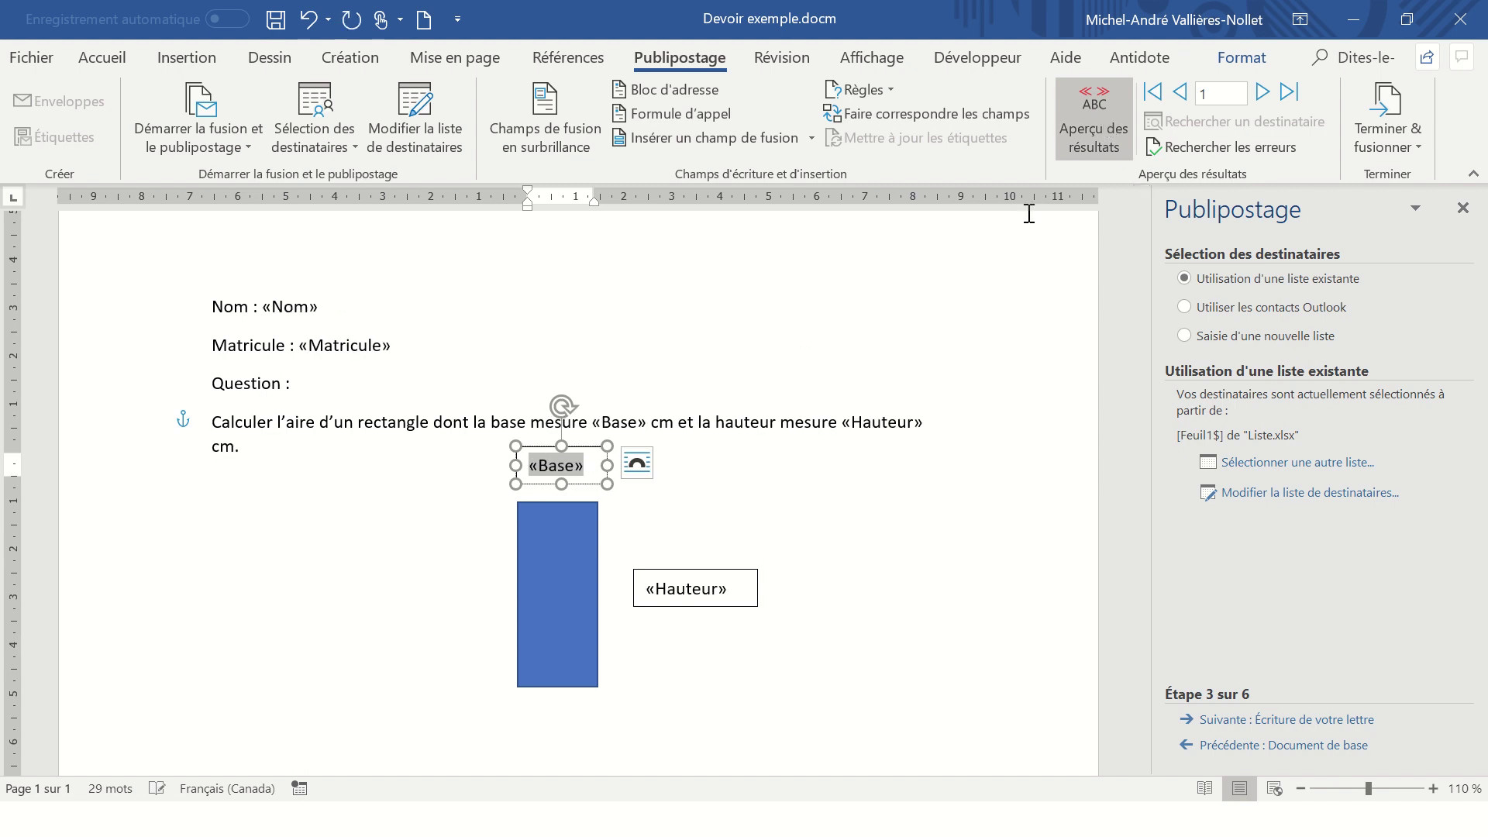
# Compare the Base merge field in the question sentence with the one in the text box, using the results preview
pyautogui.click(620, 422)
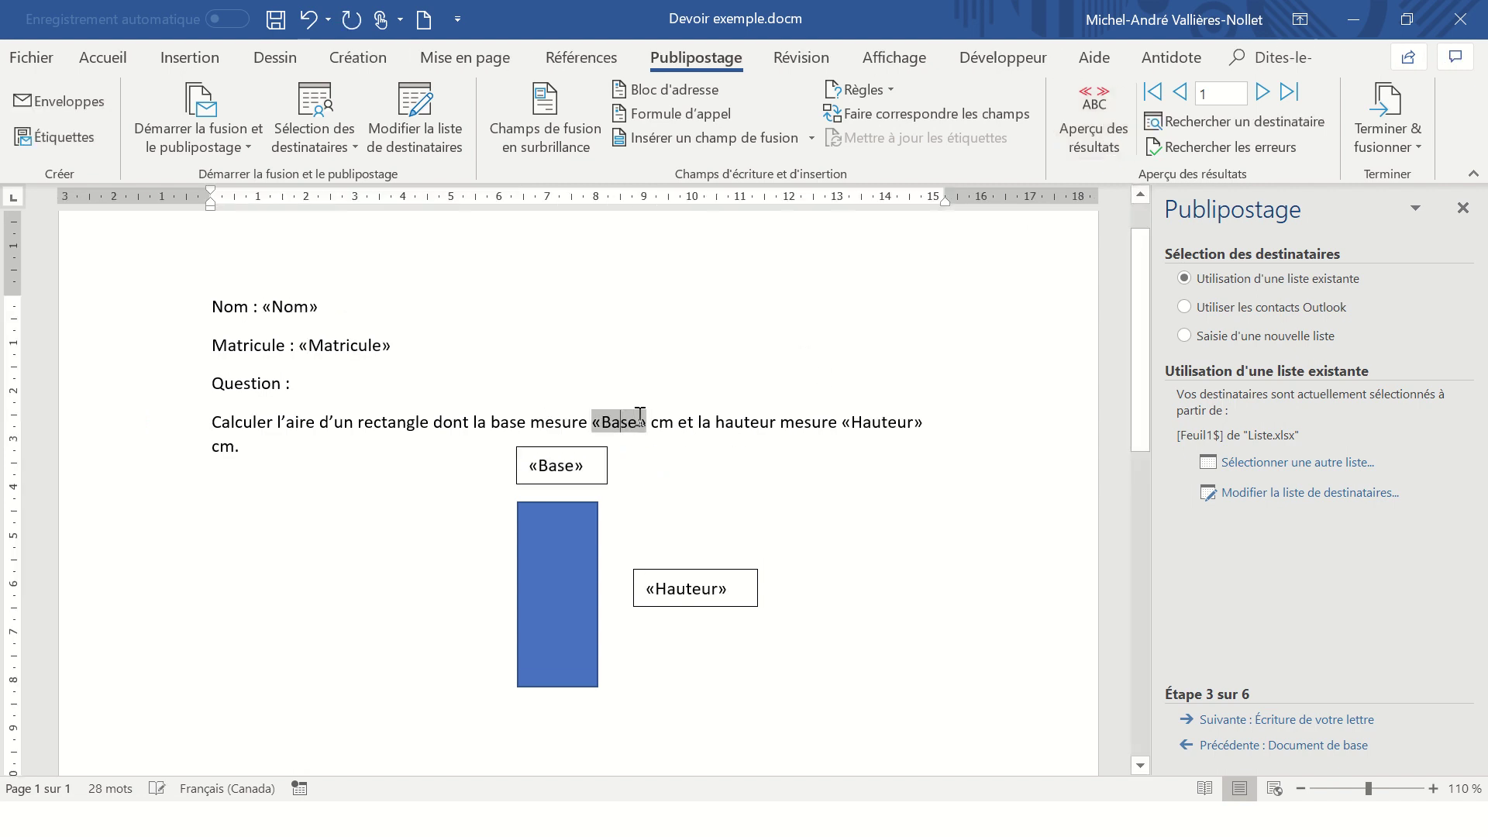
pyautogui.click(567, 466)
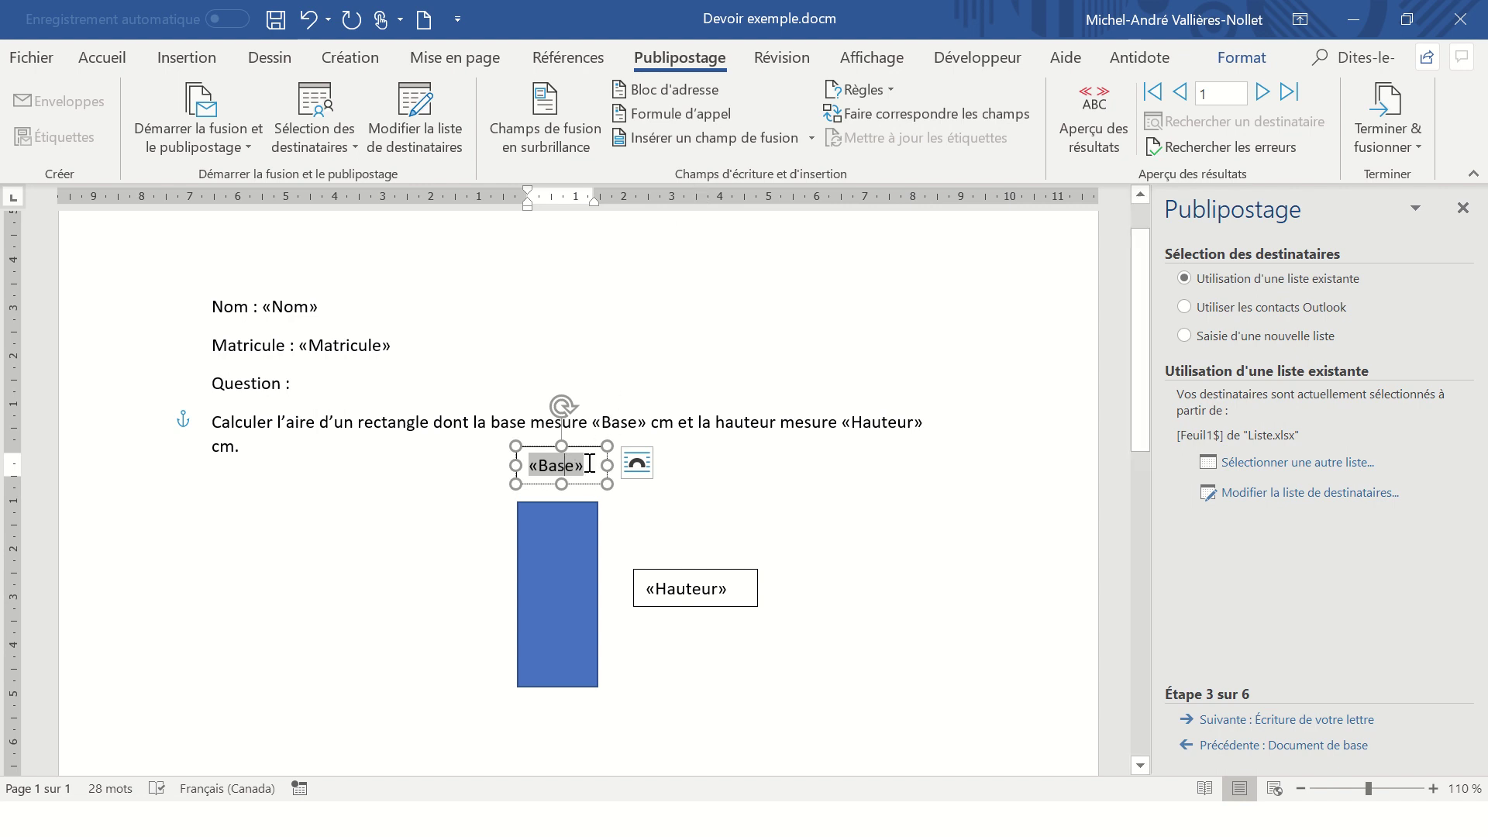
pyautogui.click(688, 469)
pyautogui.click(1094, 124)
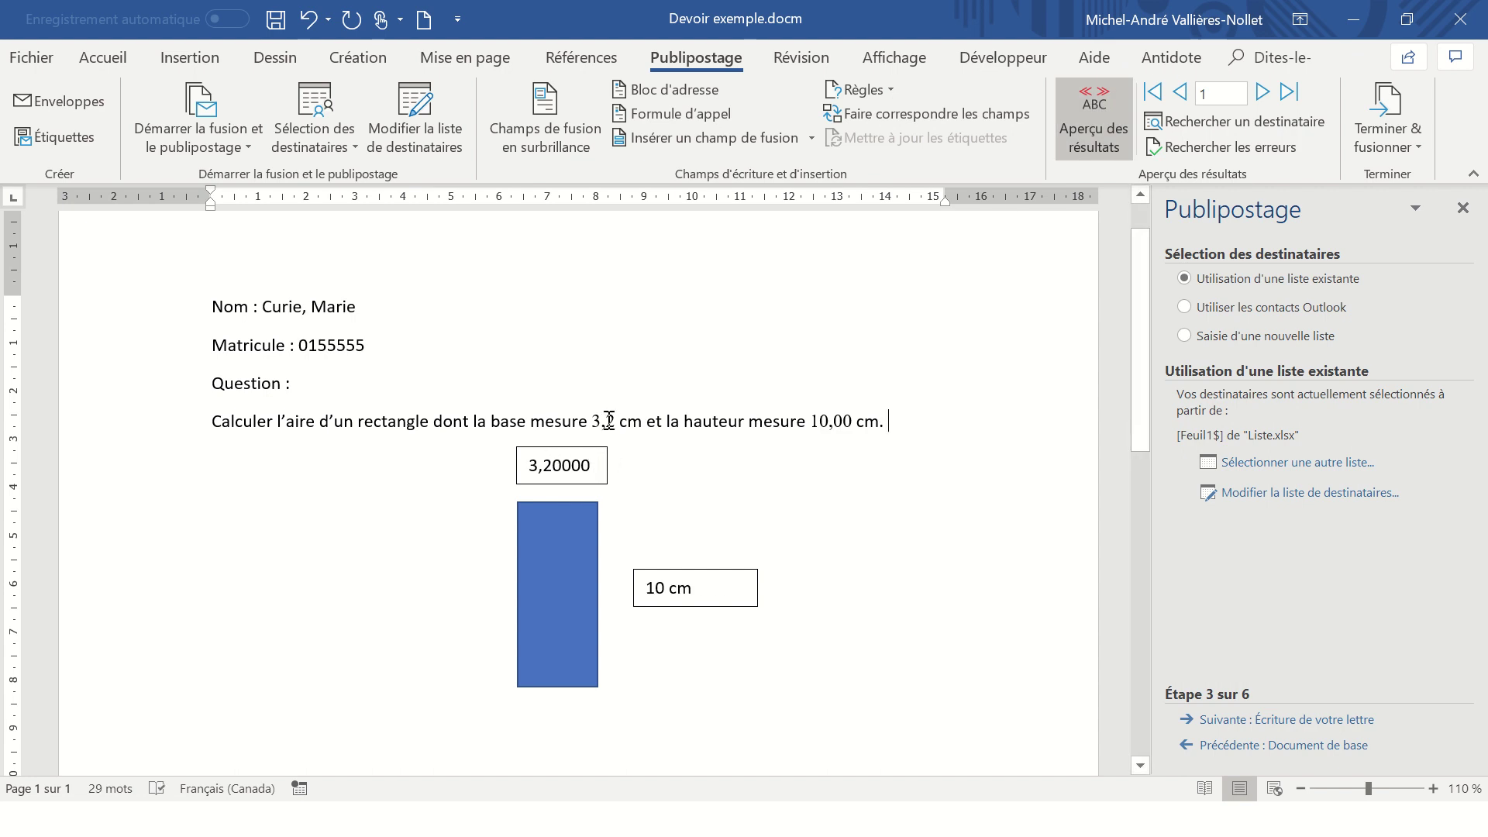
pyautogui.click(1093, 109)
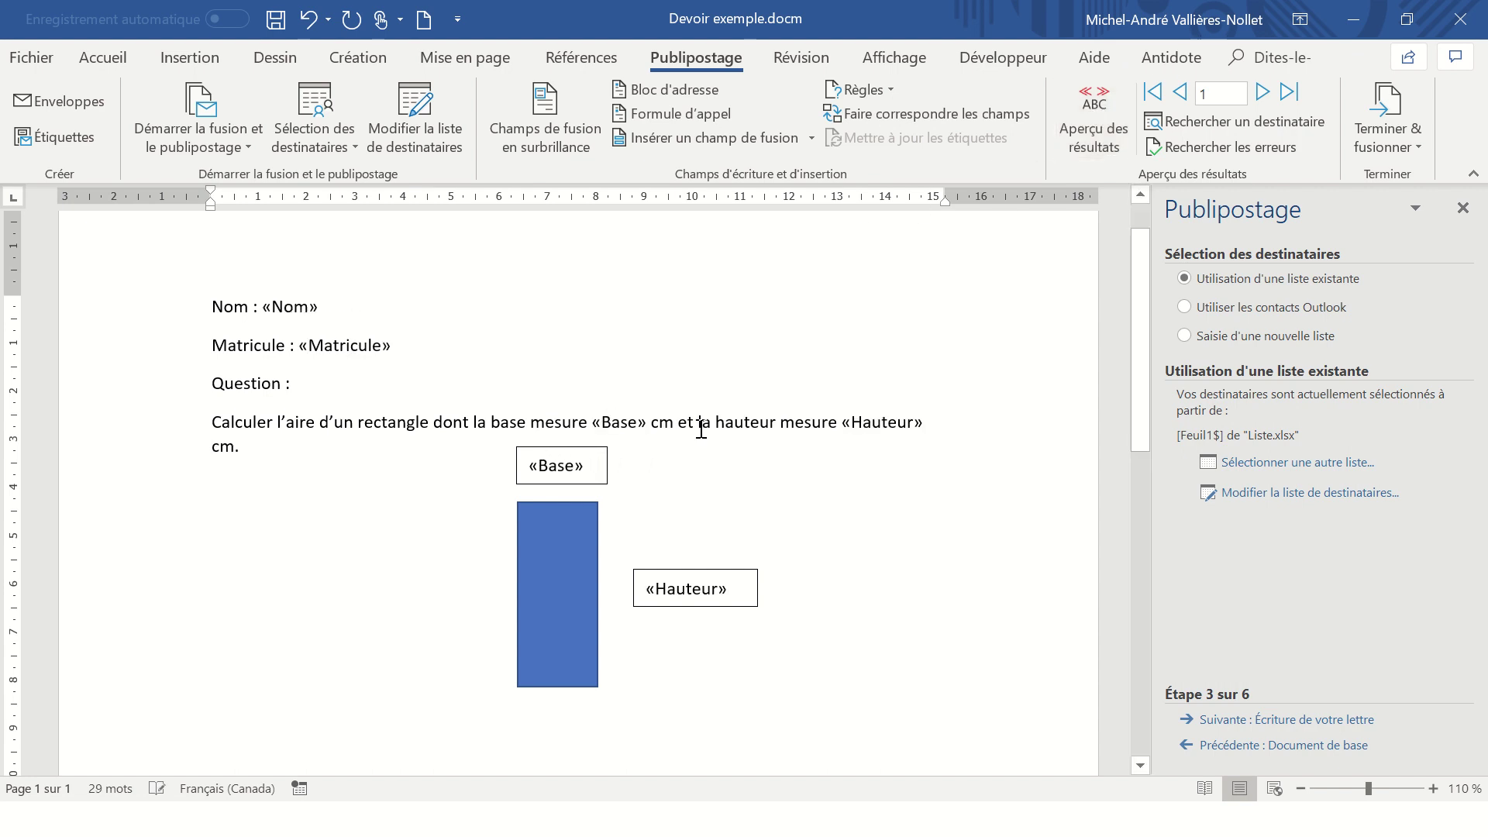
# Copy the number format switch \# "0,0" from the Base field's code in the question sentence, and hide the code again
pyautogui.click(624, 422)
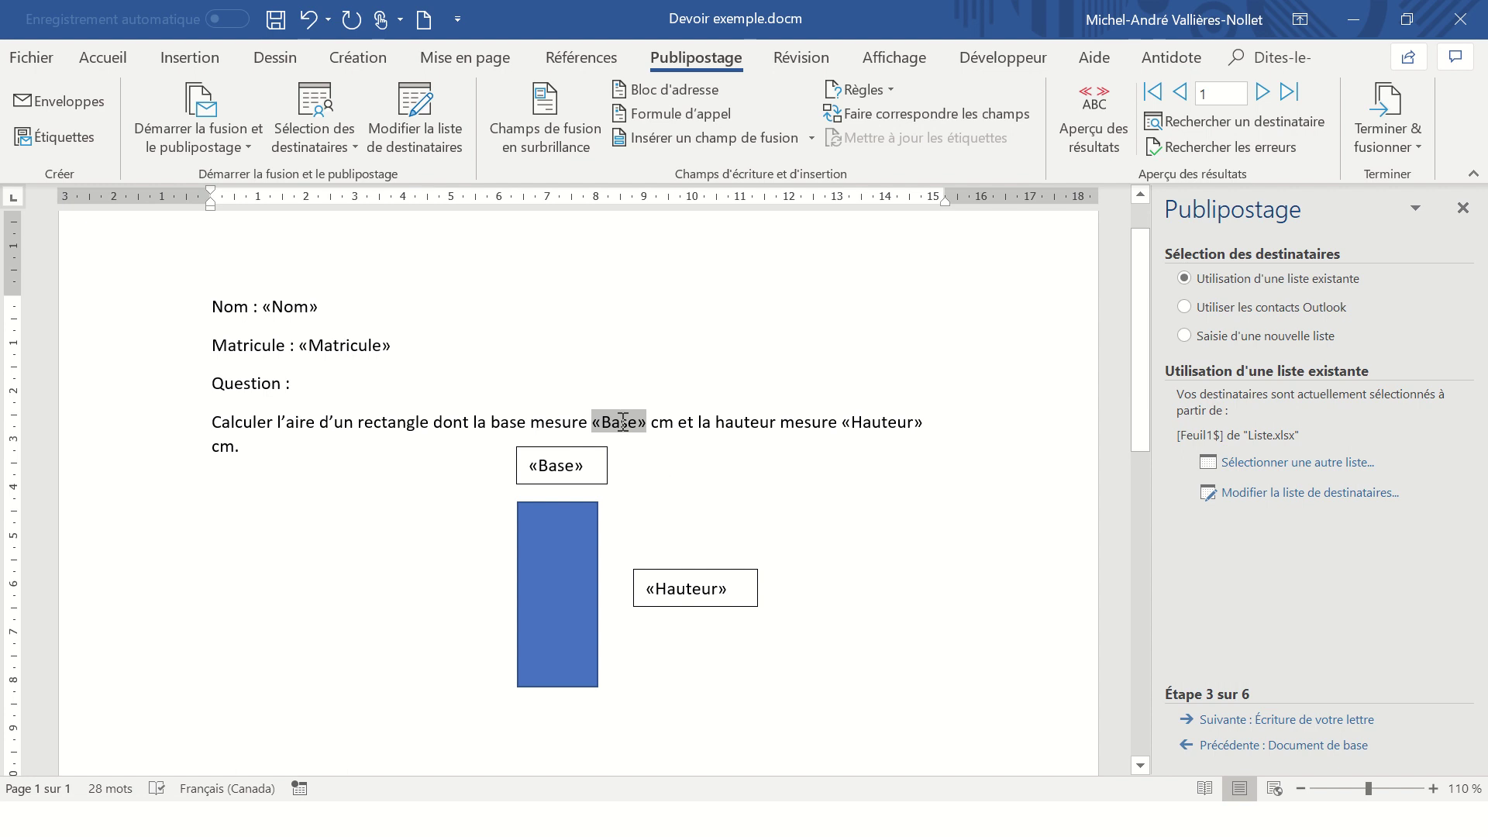
pyautogui.rightClick(622, 423)
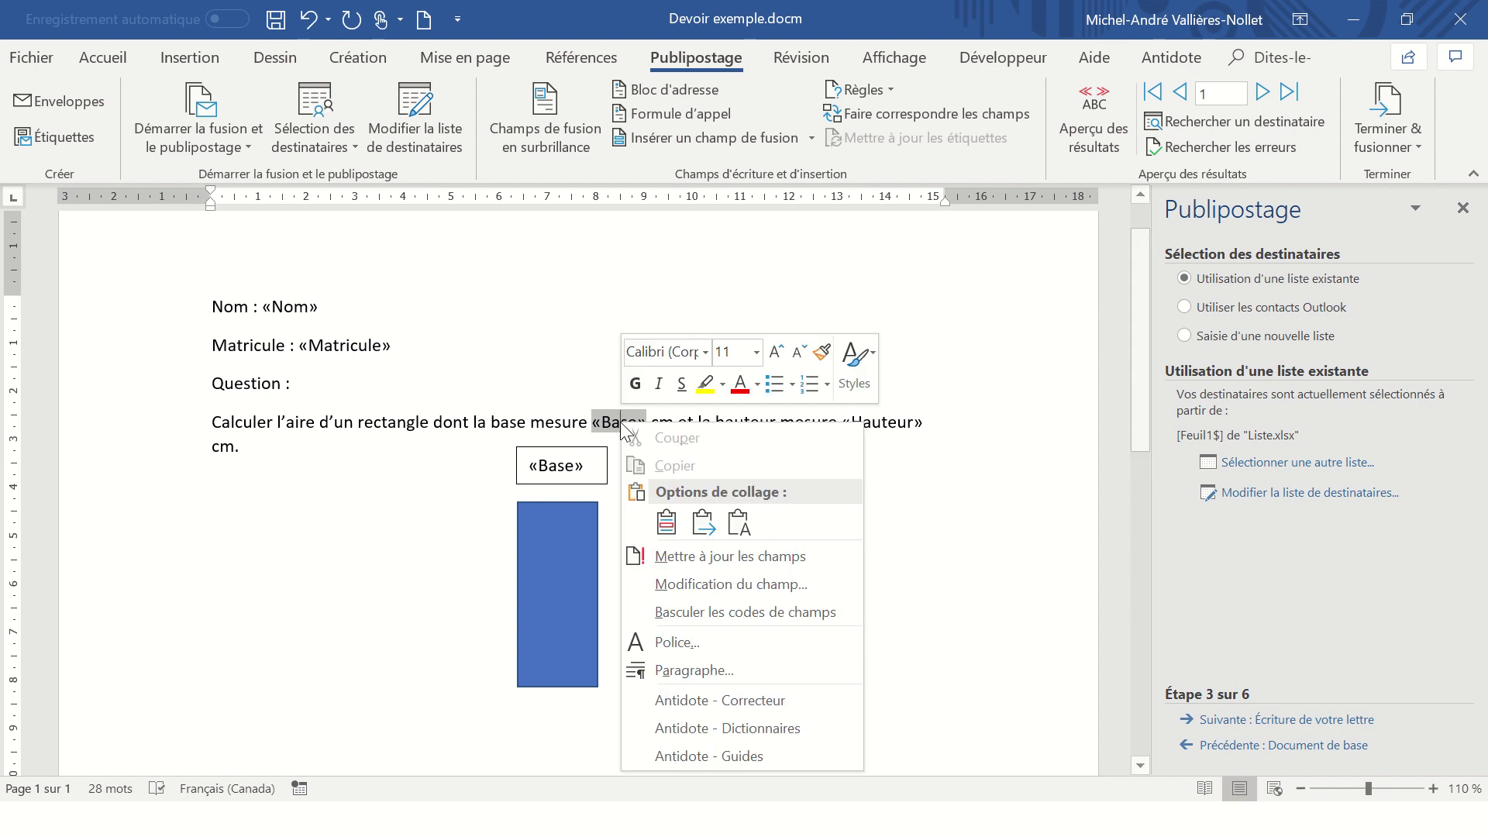
pyautogui.click(765, 610)
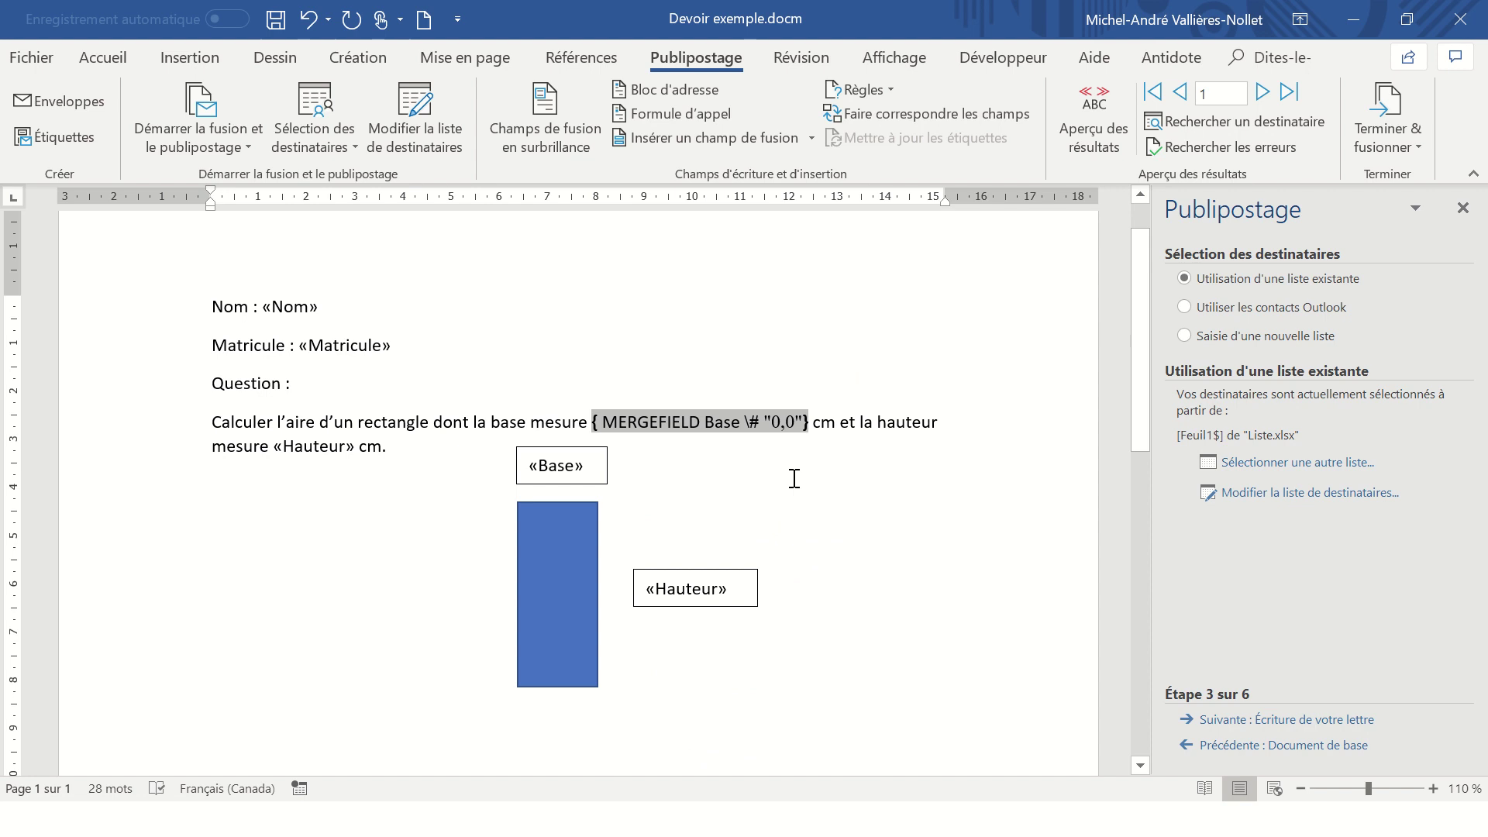
pyautogui.click(746, 420)
pyautogui.moveTo(753, 416); pyautogui.dragTo(803, 425)
pyautogui.hotkey('ctrl', 'c')
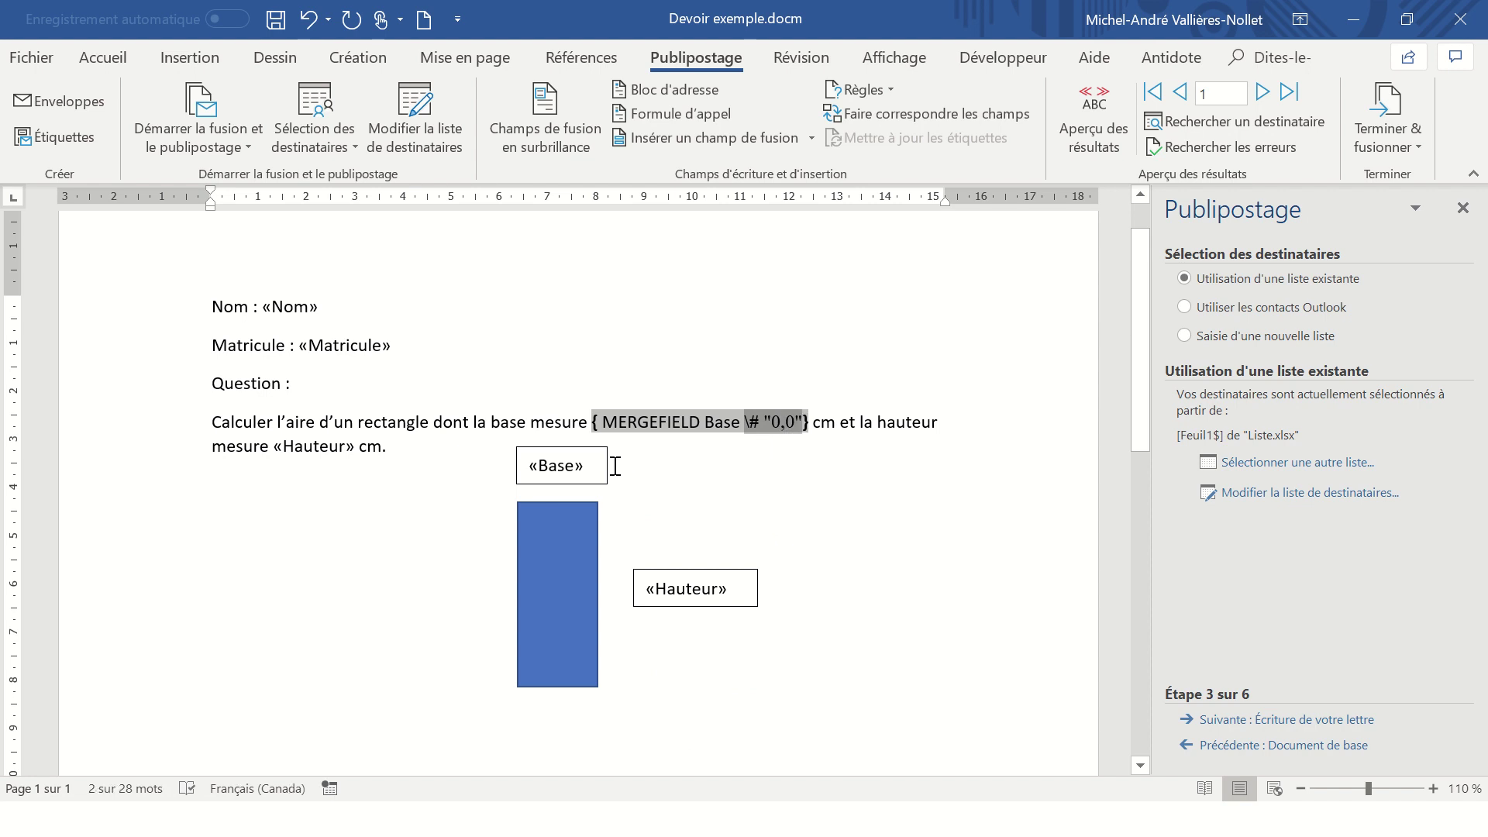
pyautogui.rightClick(672, 423)
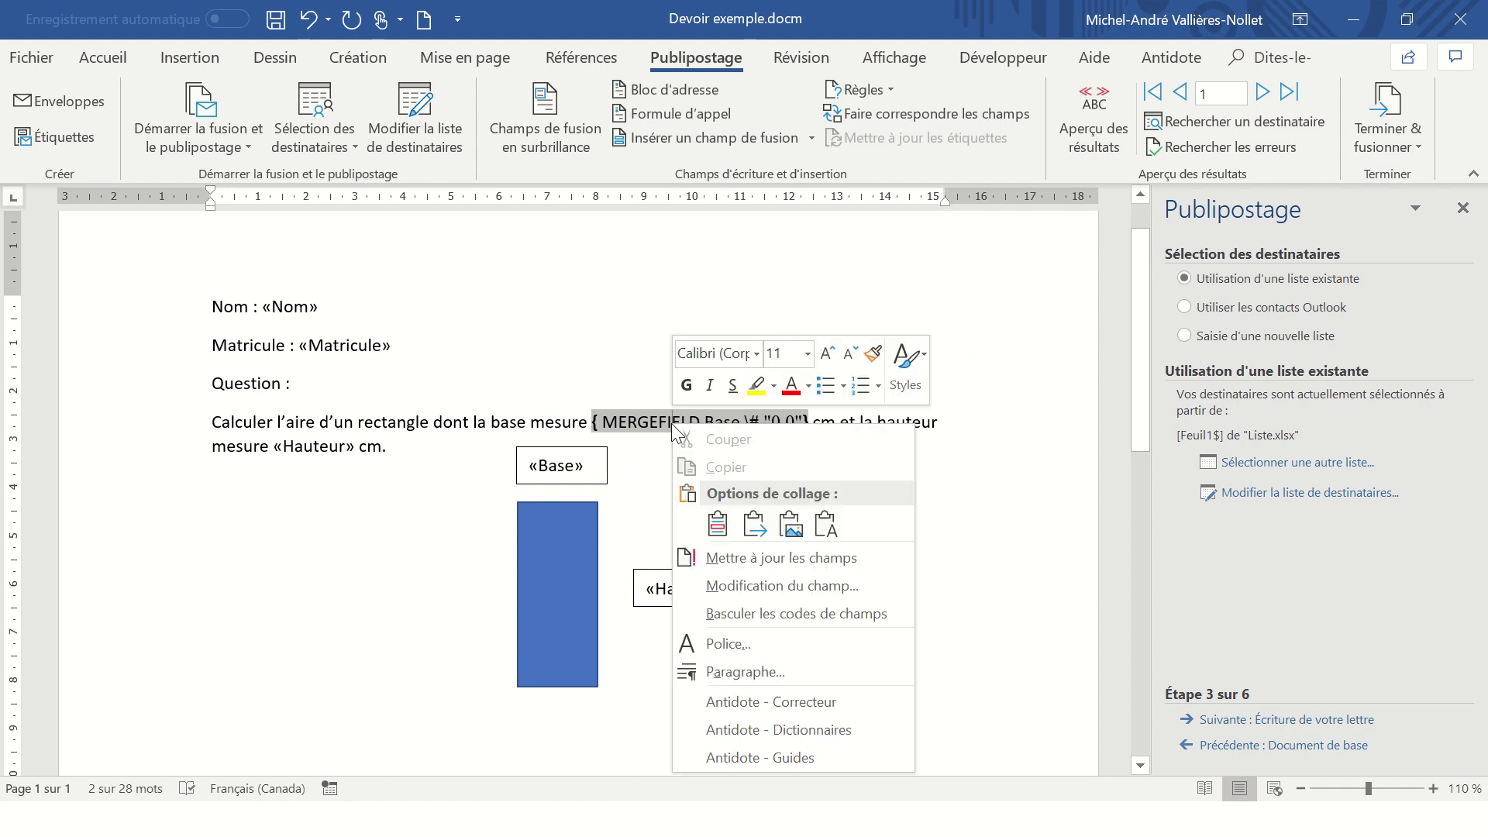
pyautogui.click(767, 565)
# Add "cm" after the Base field in the text box above the rectangle and widen the box to fit
pyautogui.click(560, 466)
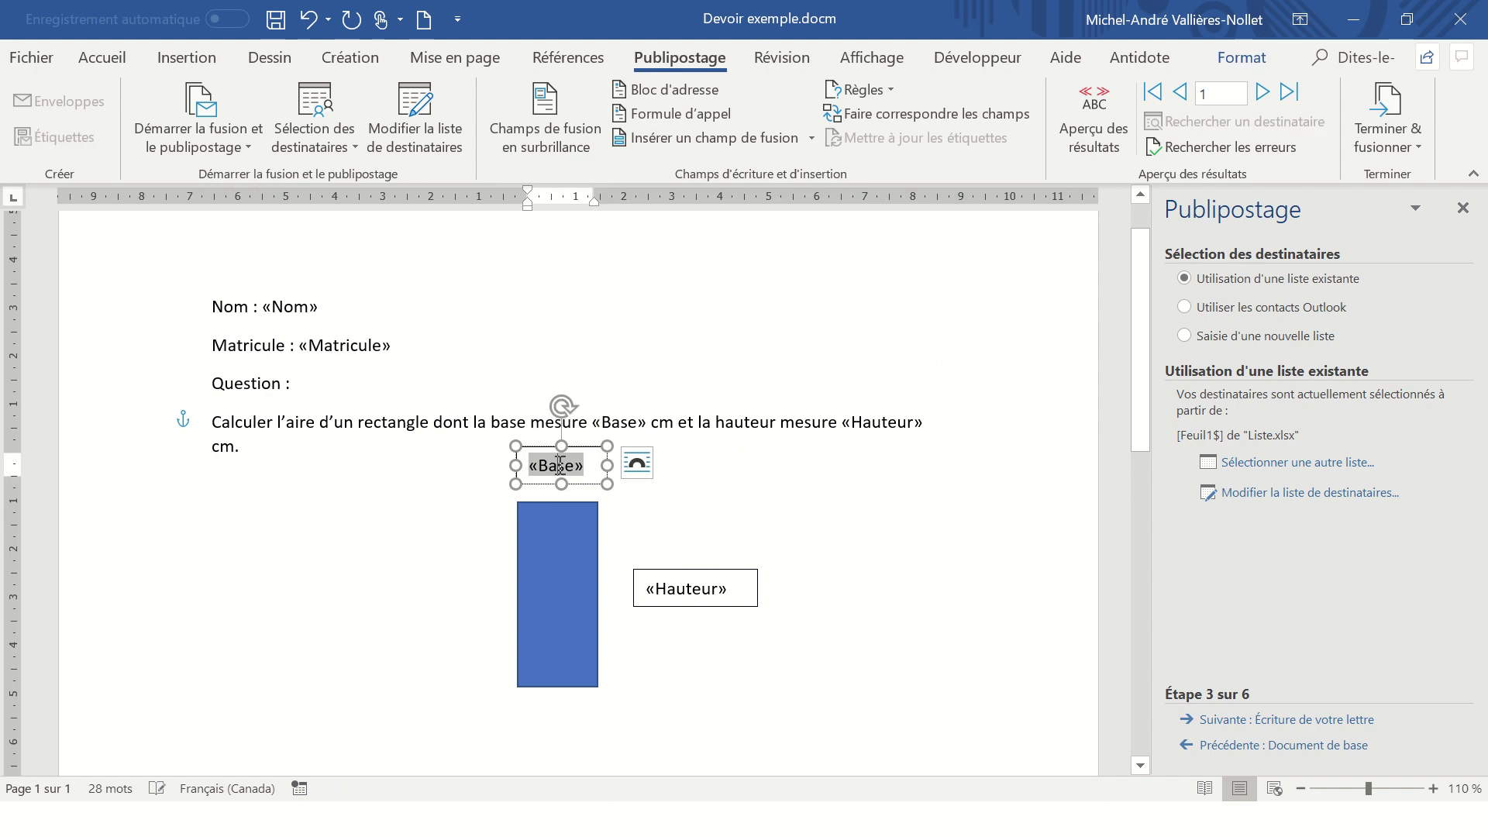
pyautogui.write('cm')
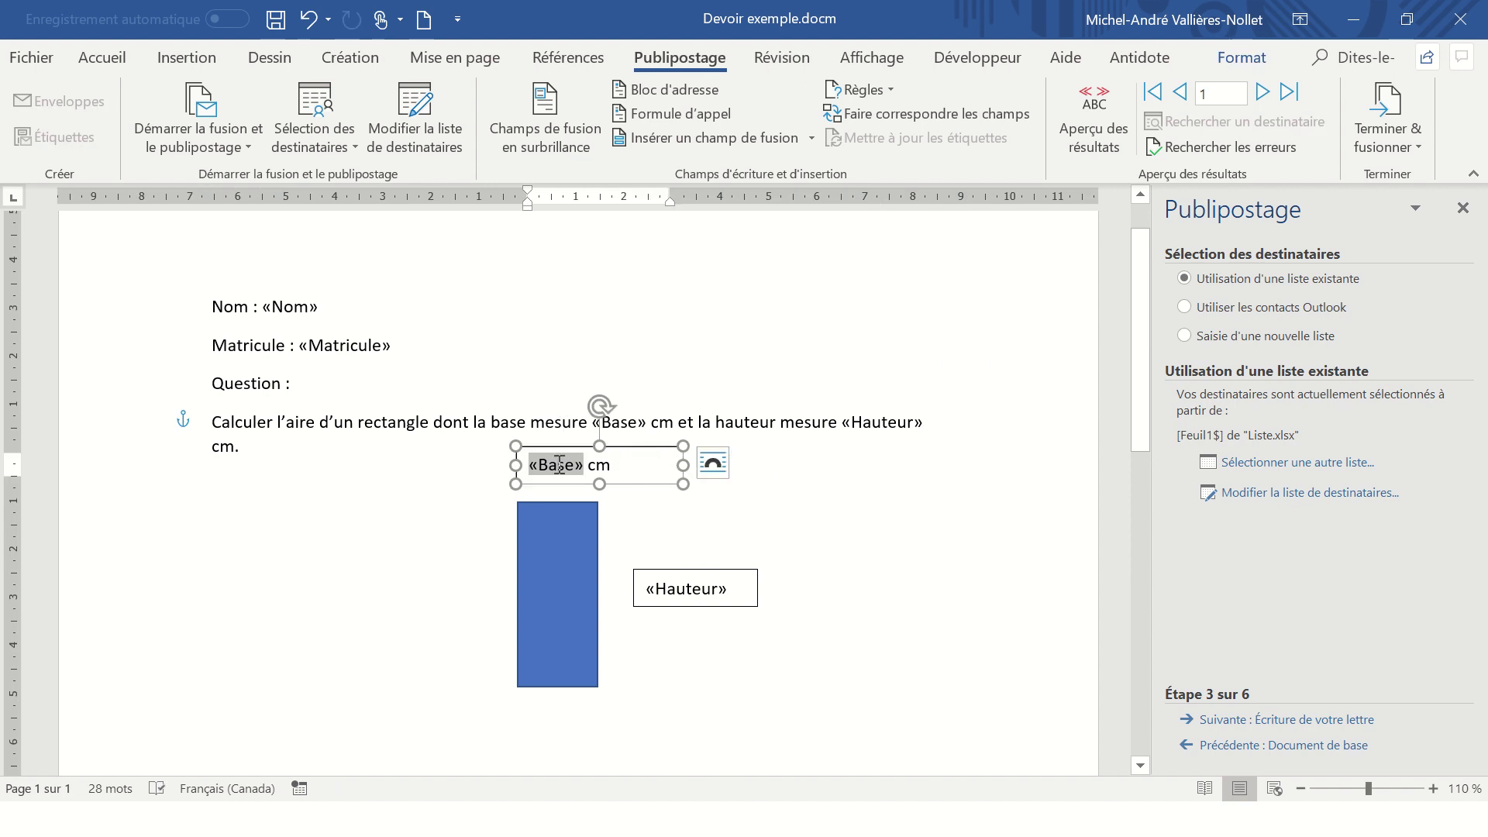
# Paste the \# "0,0" switch into the text box's Base field code, update the field and check it in the results preview
pyautogui.rightClick(560, 466)
pyautogui.click(549, 469)
pyautogui.rightClick(562, 465)
pyautogui.click(678, 295)
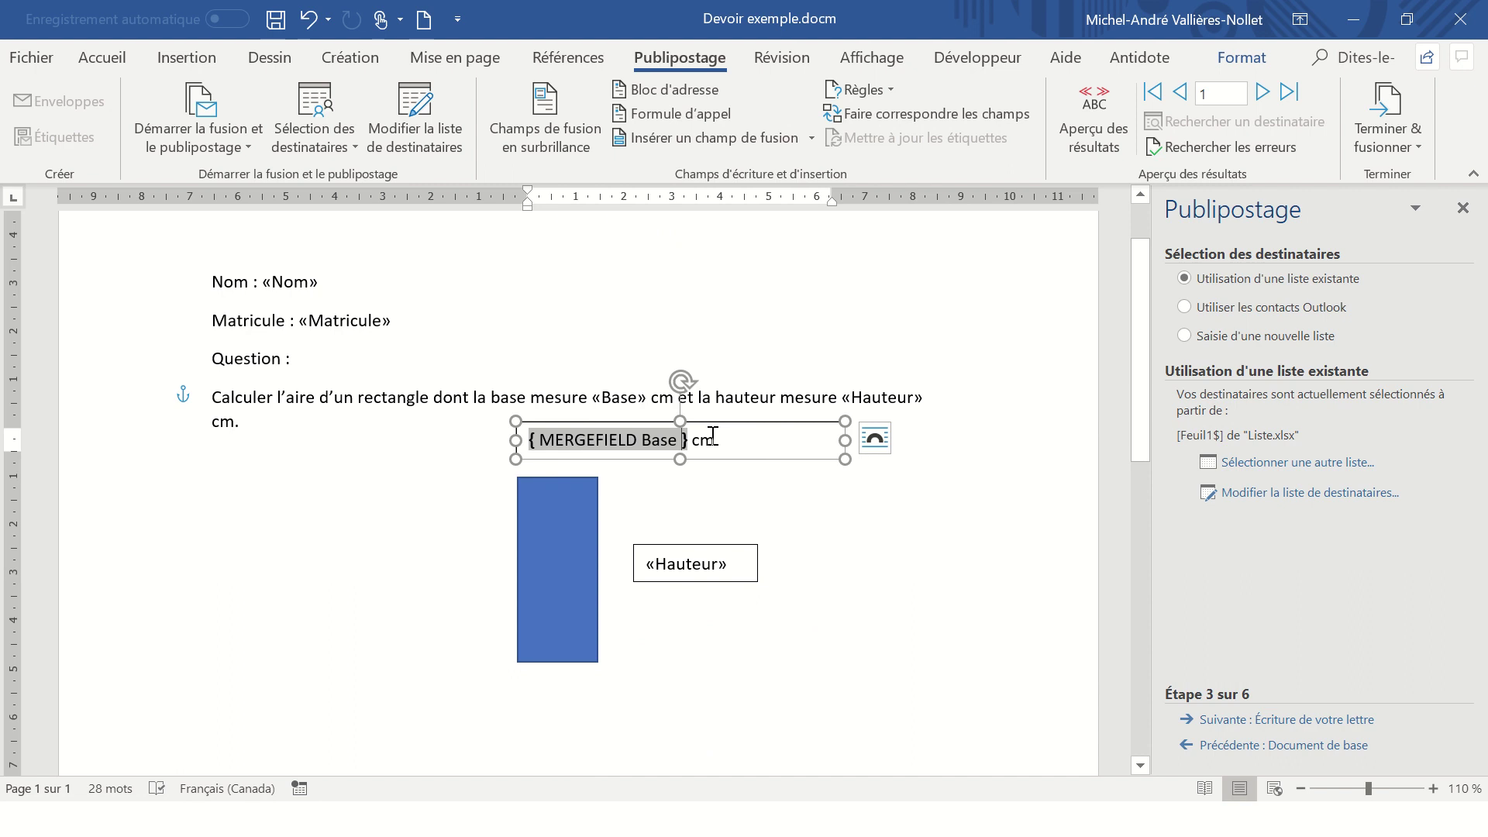
pyautogui.hotkey('ctrl', 'v')
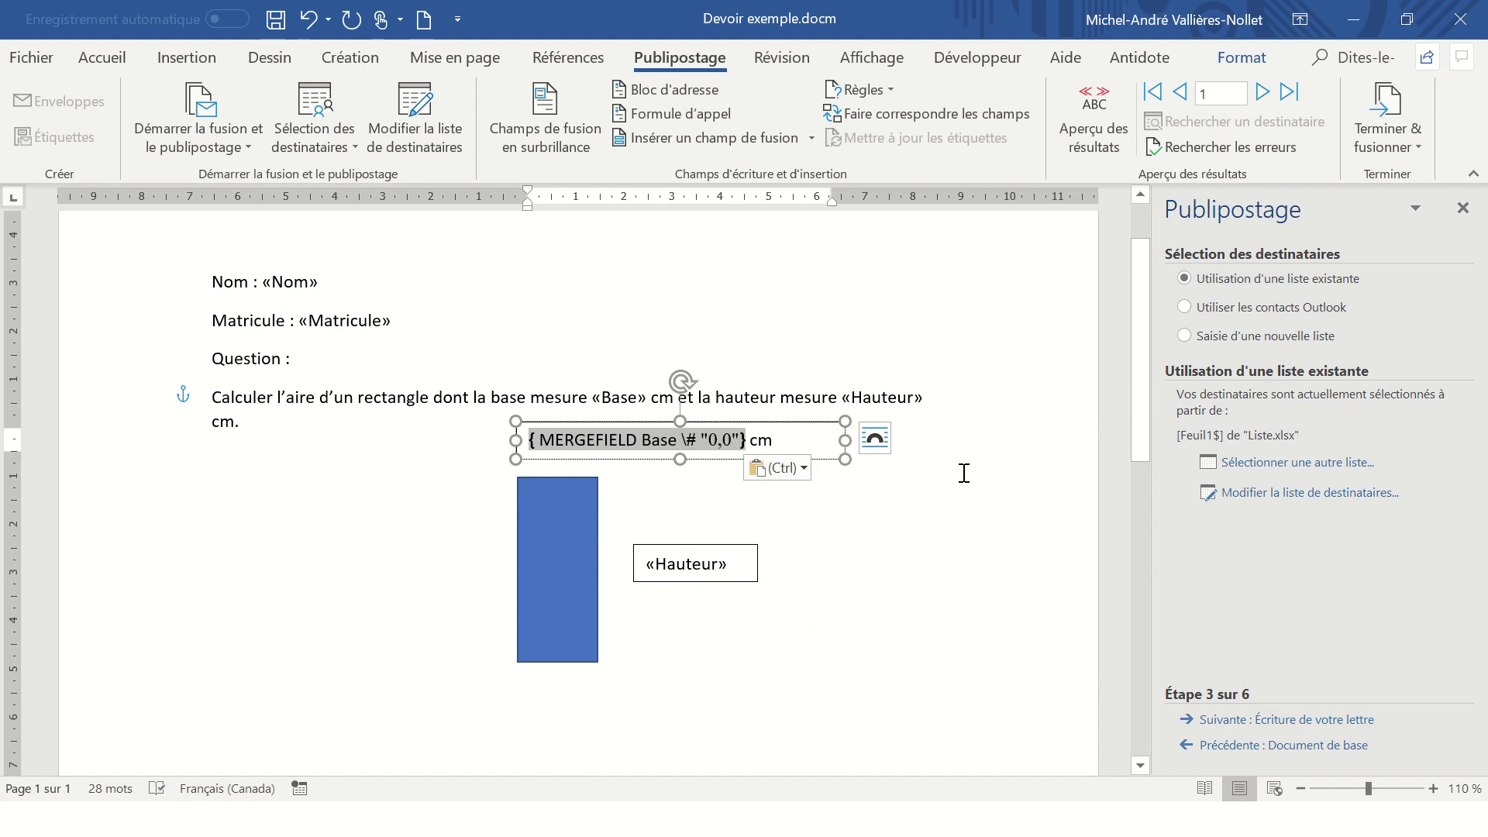
pyautogui.rightClick(640, 439)
pyautogui.click(714, 571)
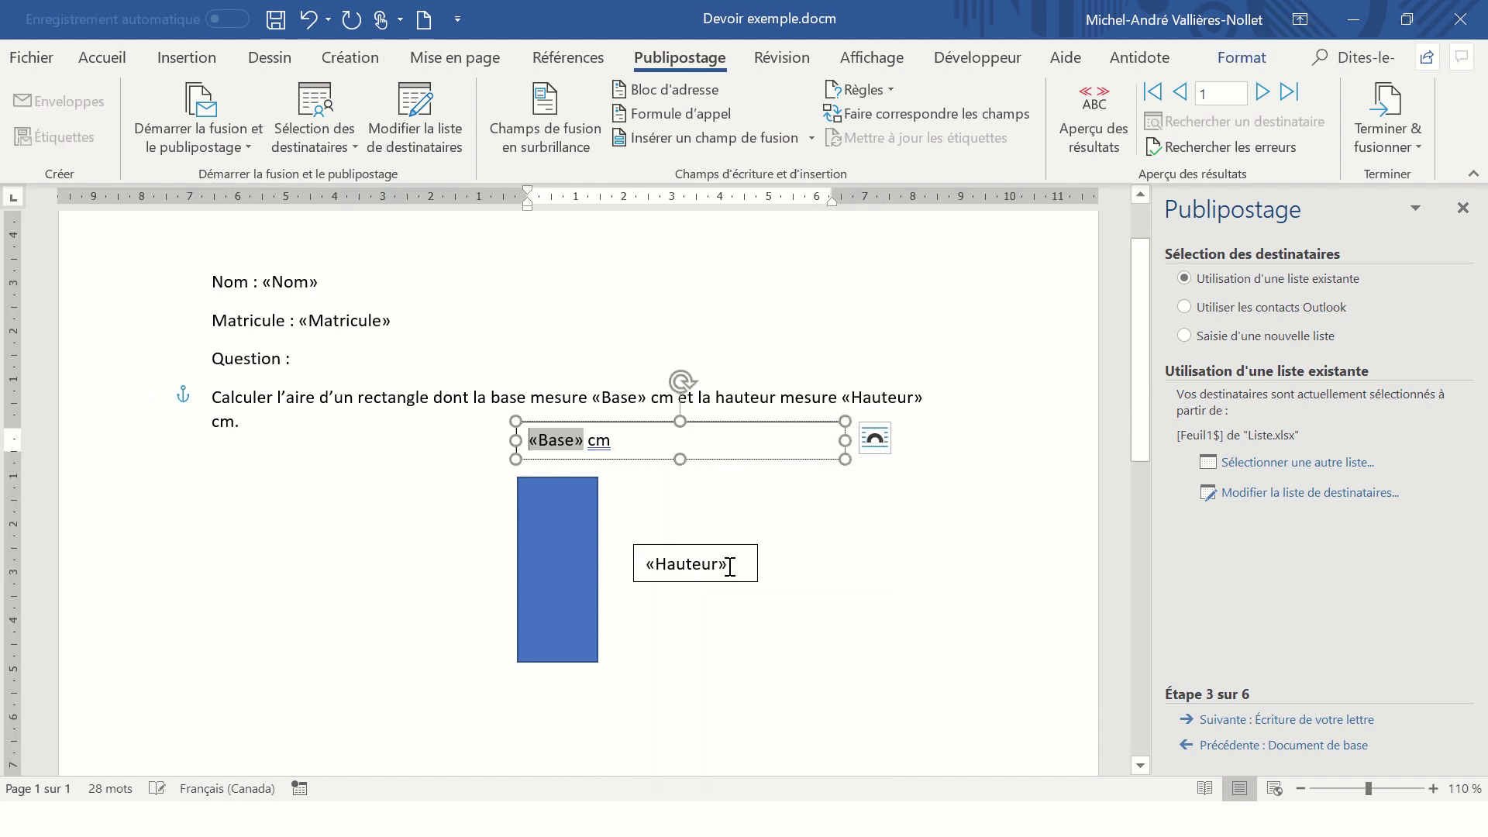
pyautogui.click(1107, 114)
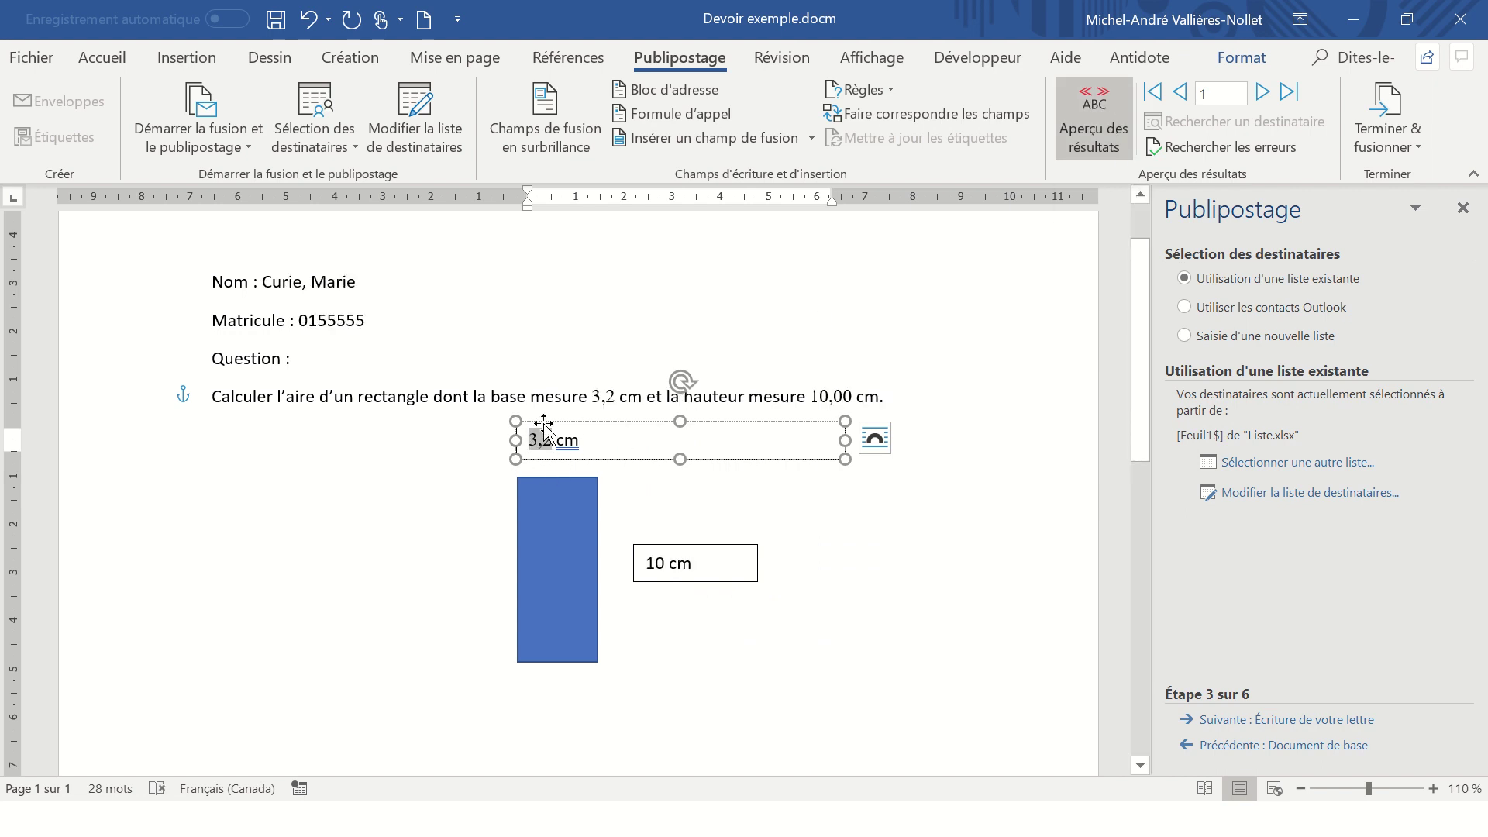
pyautogui.click(1090, 137)
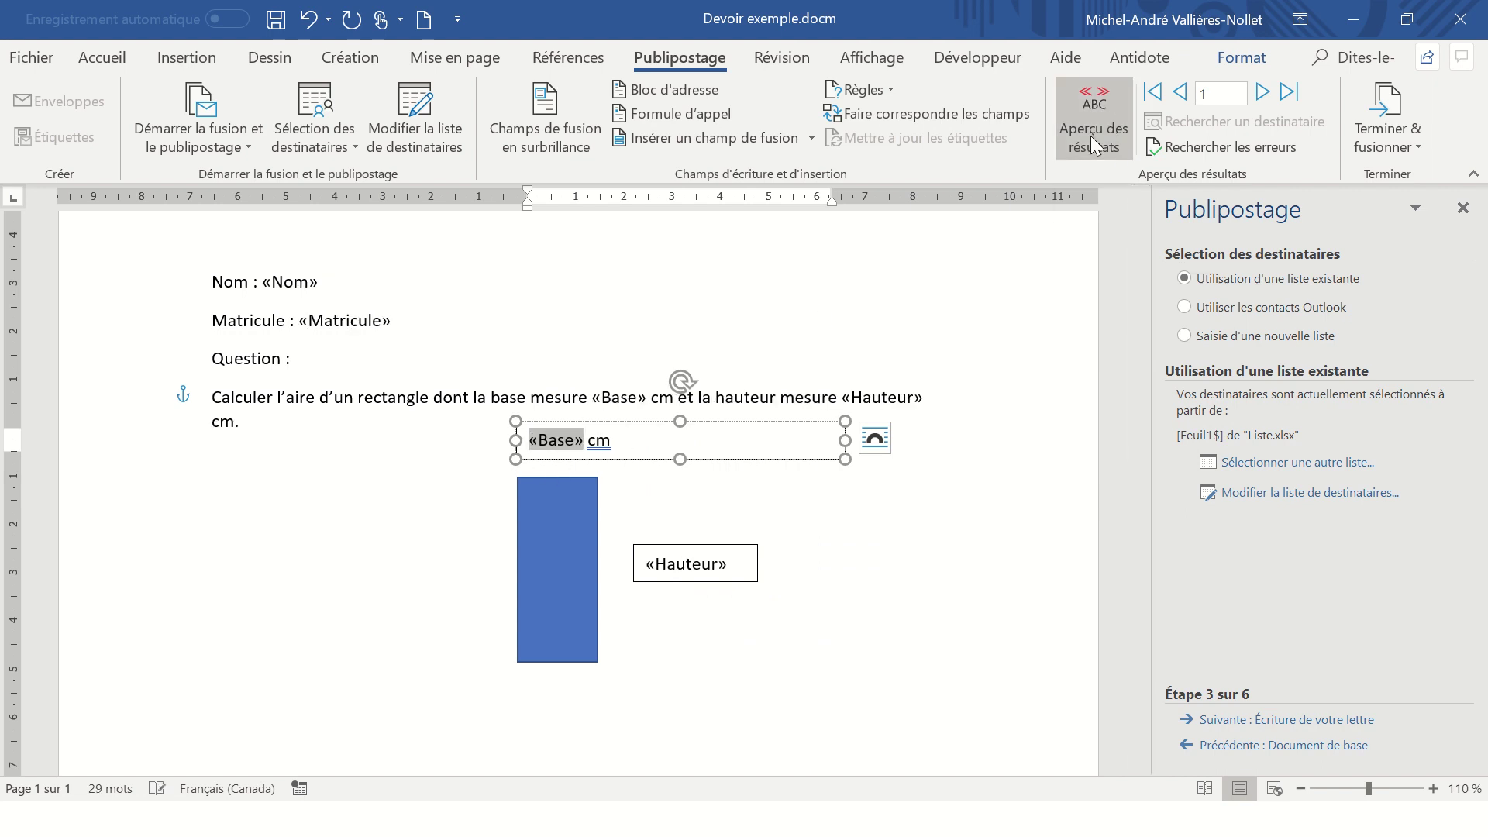
# Display the Hauteur field's code in the question sentence to examine its number format, and update the field to hide the code
pyautogui.click(965, 427)
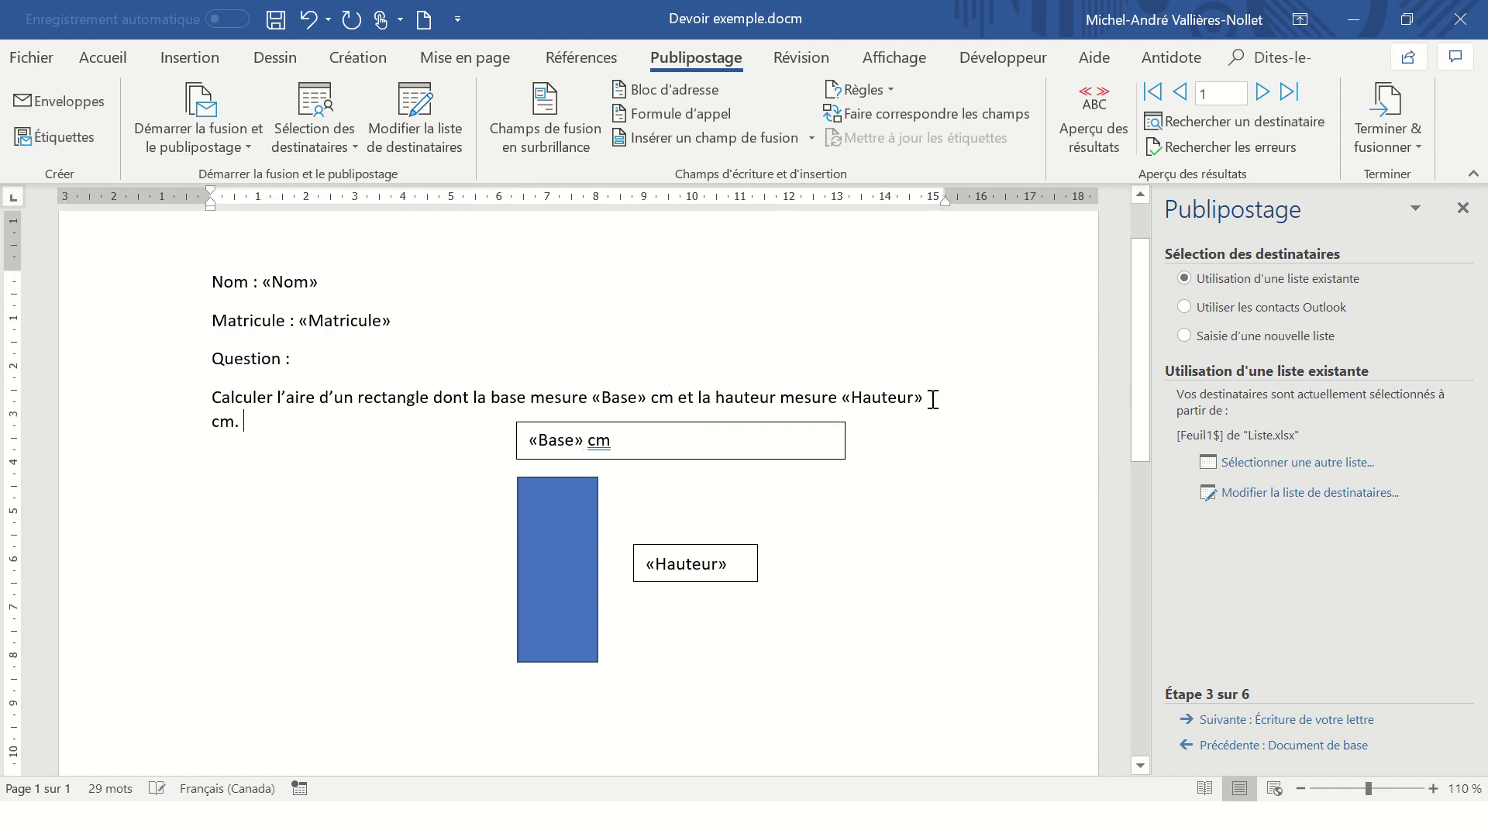
pyautogui.rightClick(894, 398)
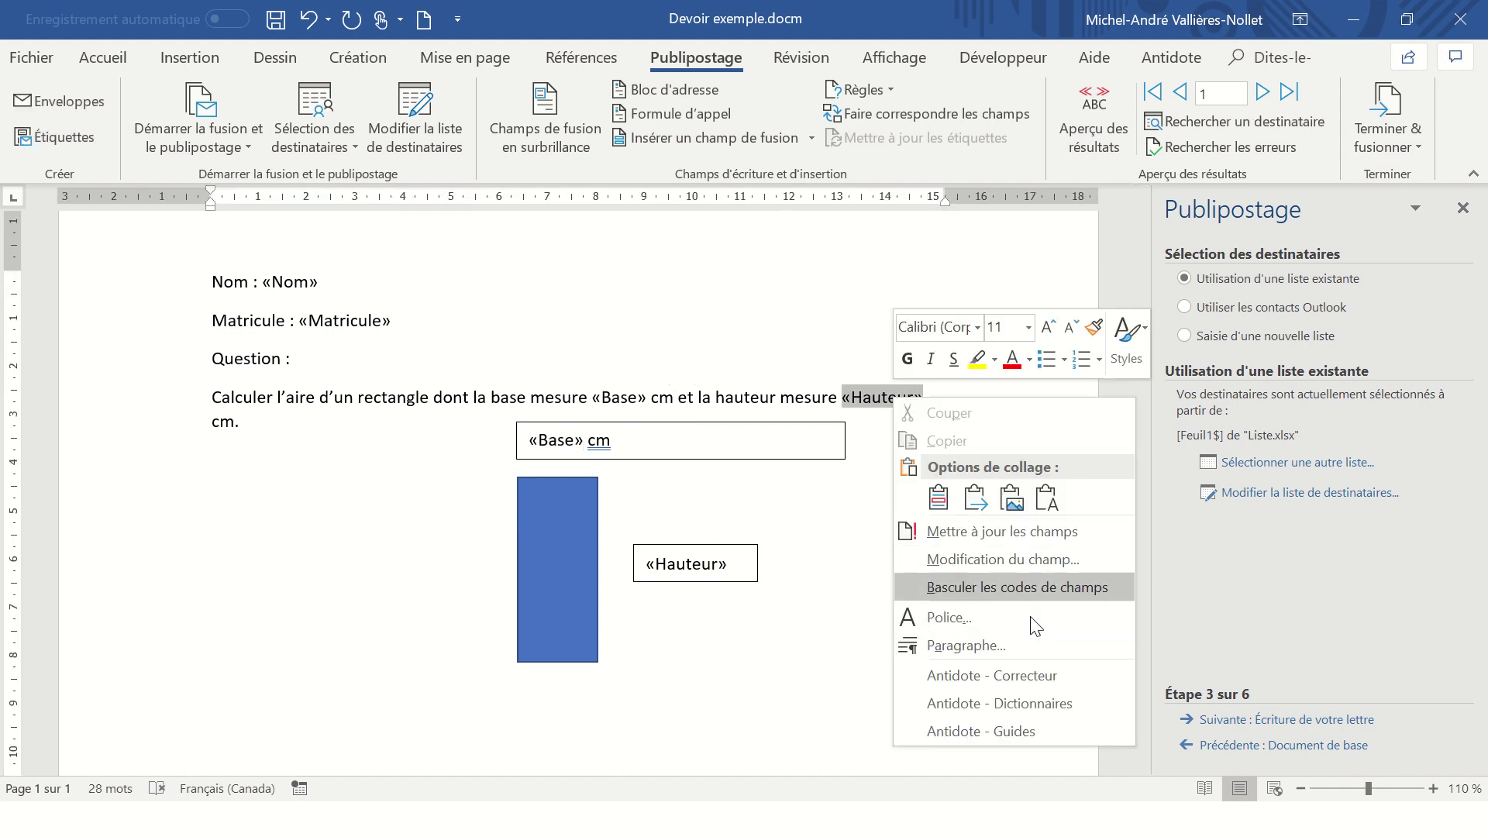
pyautogui.click(1008, 588)
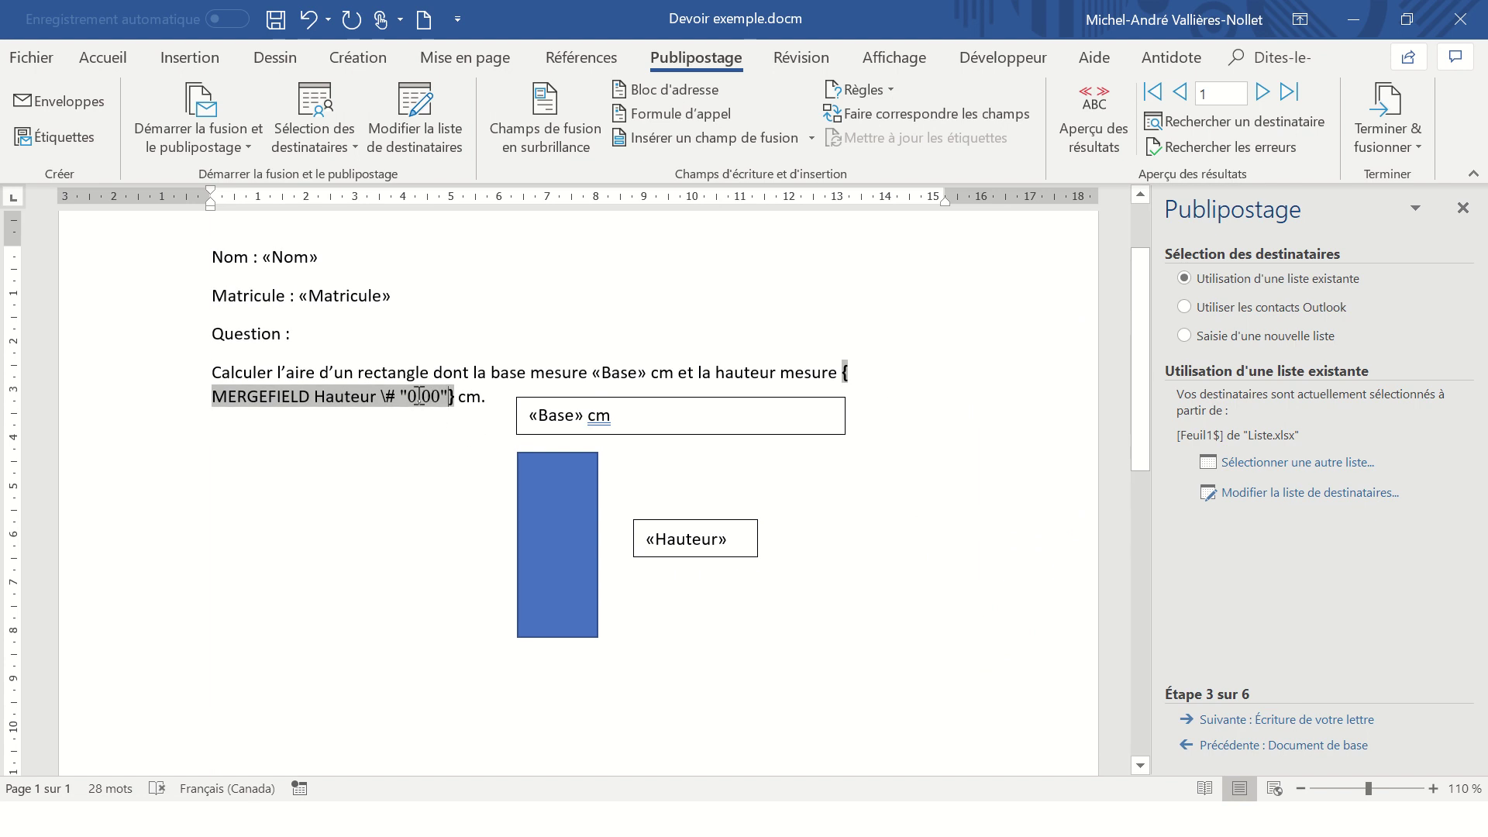
pyautogui.rightClick(408, 397)
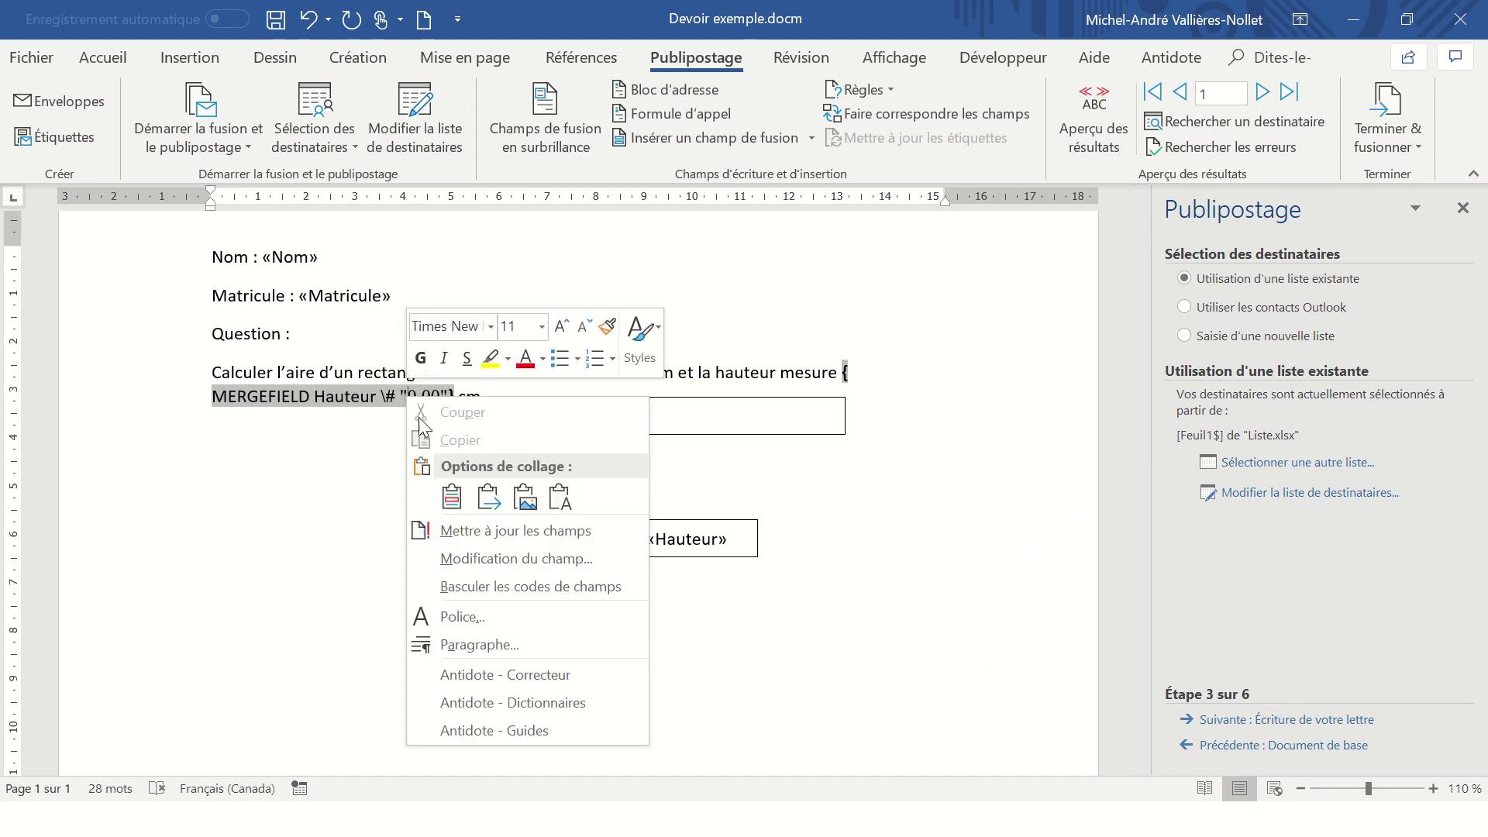
pyautogui.click(524, 531)
pyautogui.click(657, 439)
pyautogui.scroll(2, 657, 439)
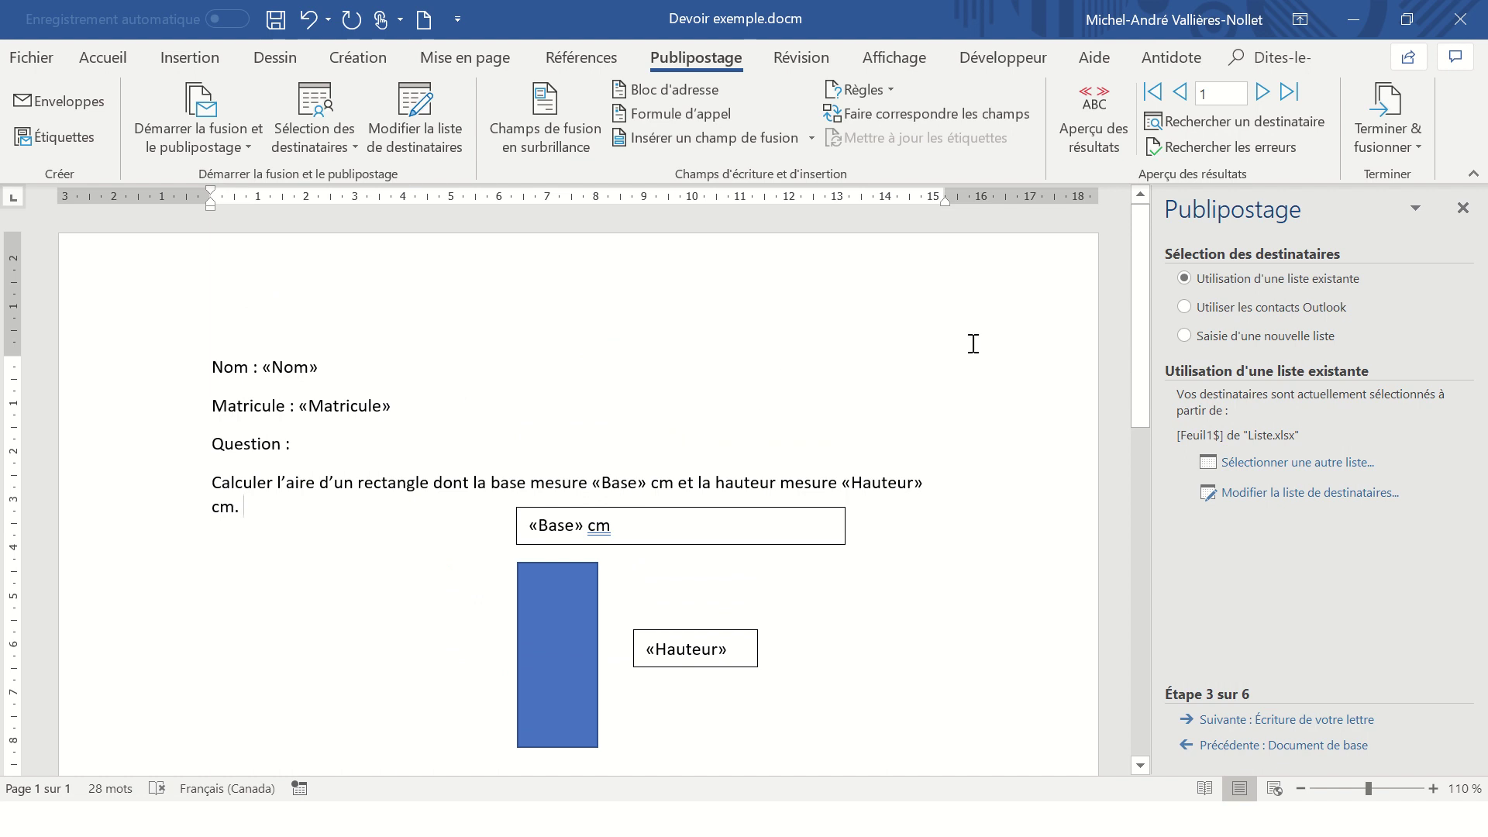
# Look over the output options for finishing the merge, including individual documents, printing and sending by e-mail
pyautogui.click(1409, 147)
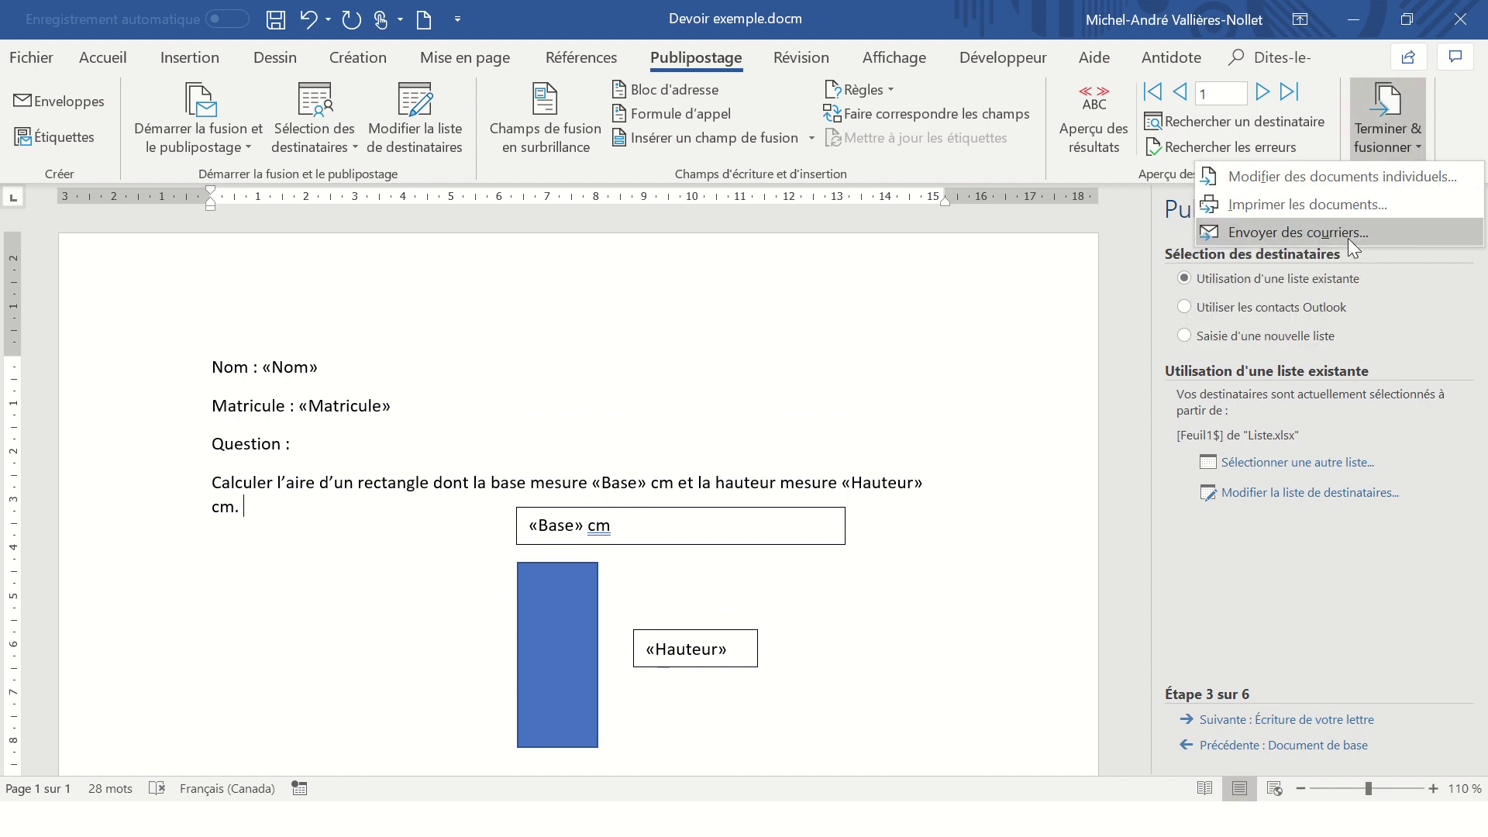
pyautogui.click(1407, 134)
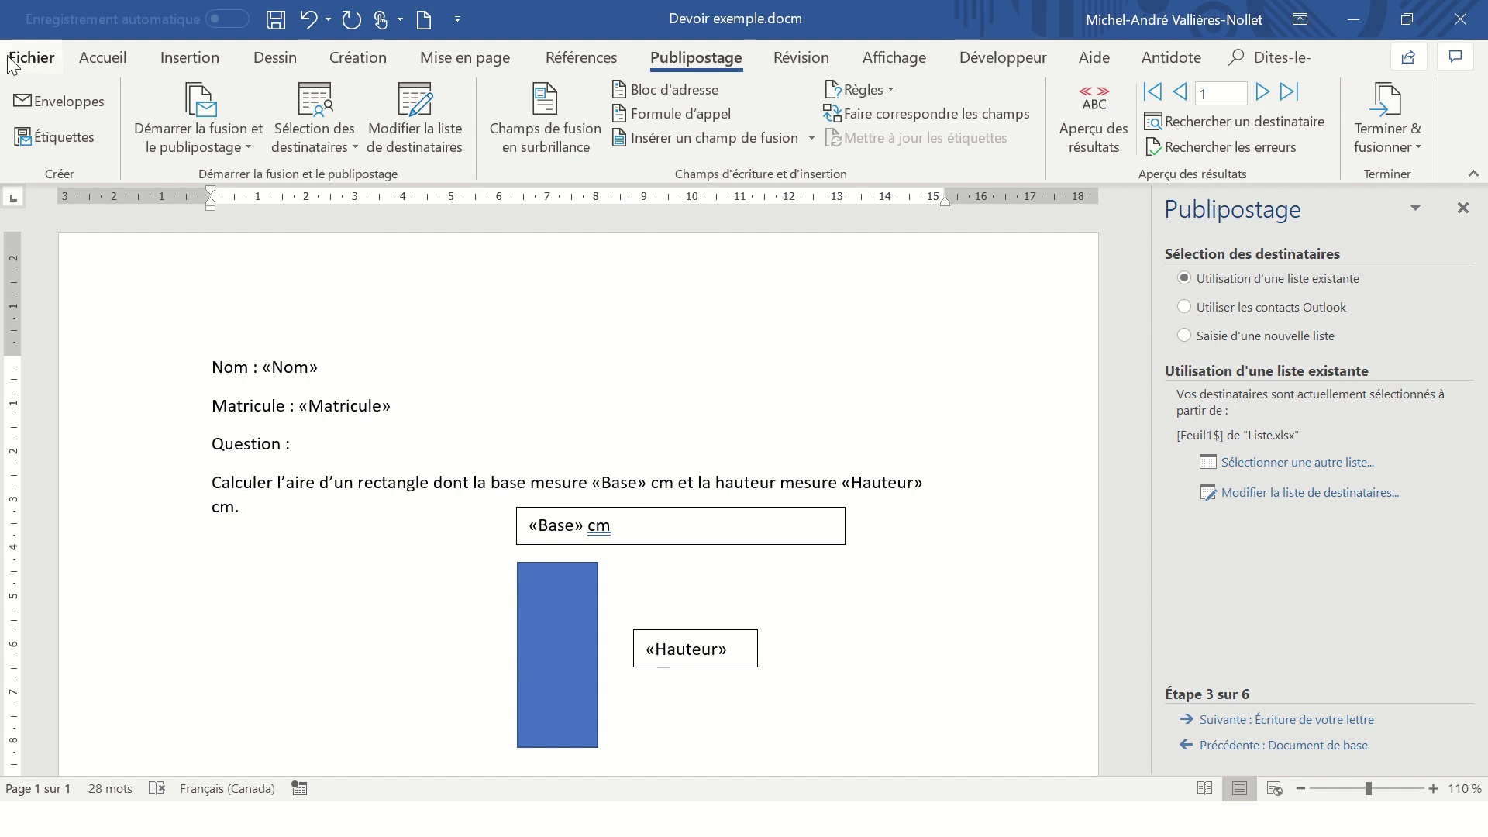
# Make sure the Développeur tab is enabled among the main tabs in Word's ribbon customization options
pyautogui.click(41, 65)
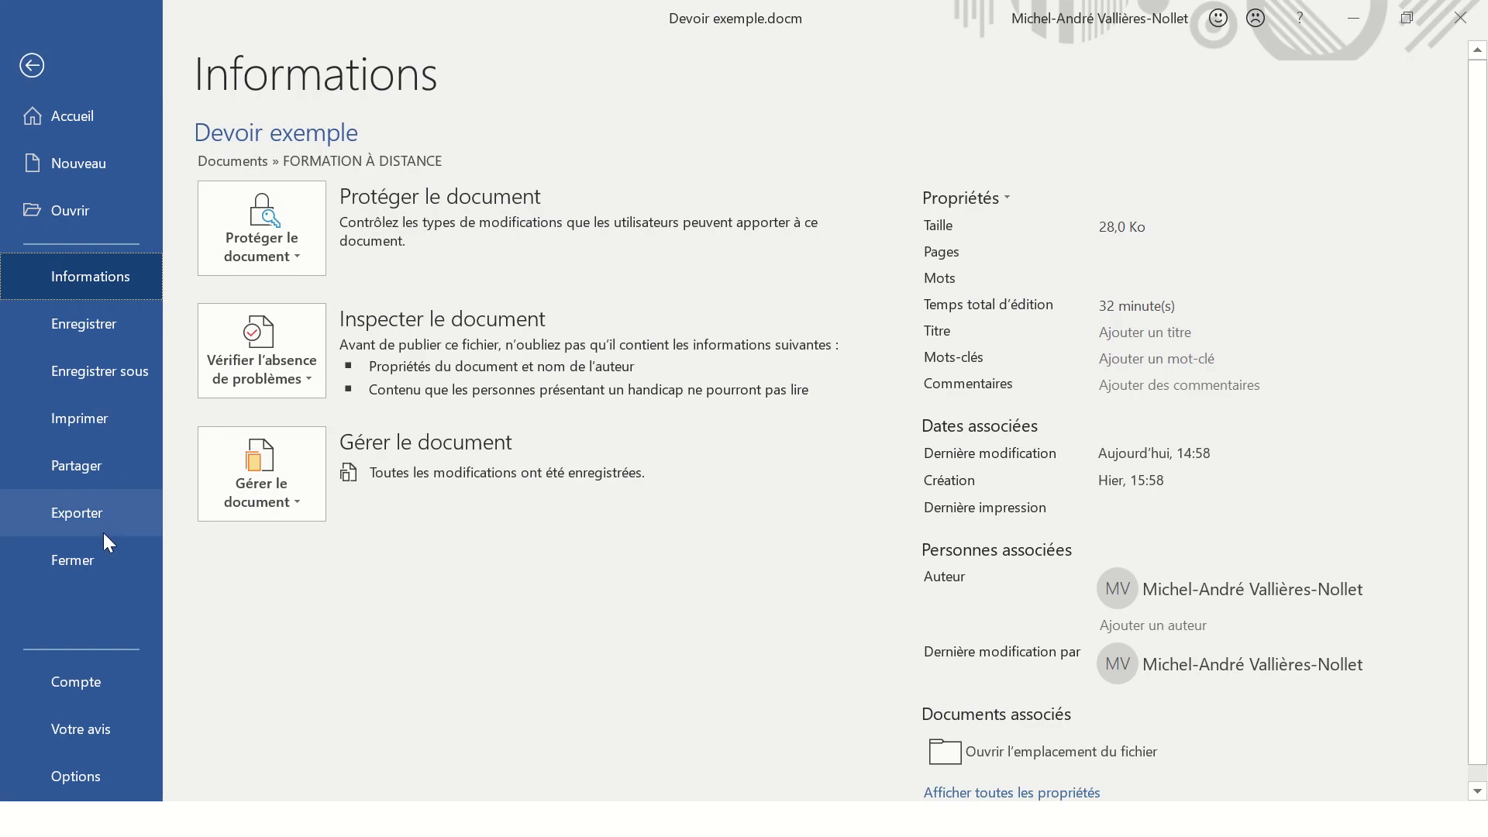
pyautogui.click(91, 778)
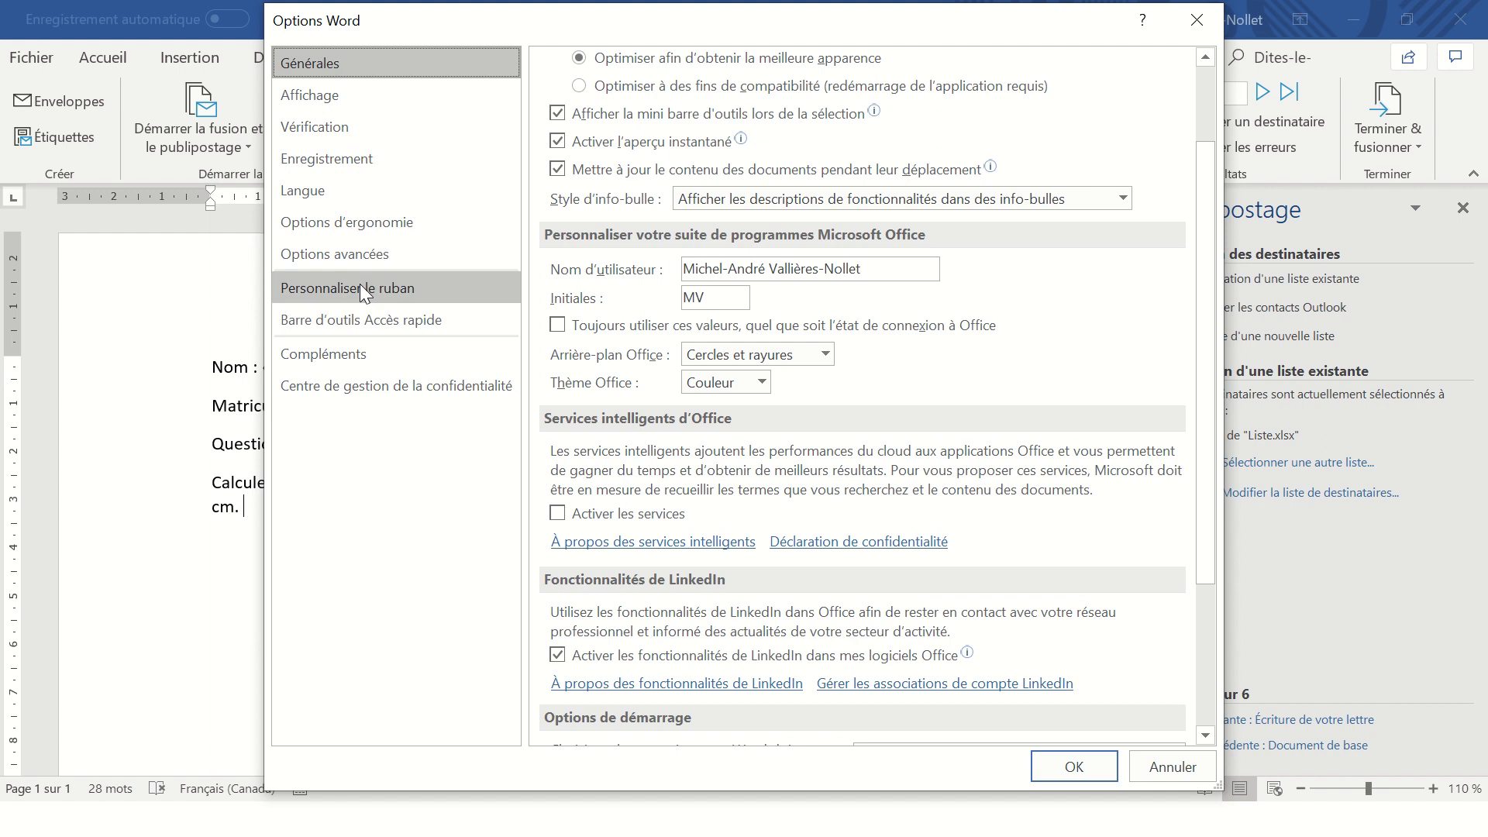
pyautogui.click(355, 292)
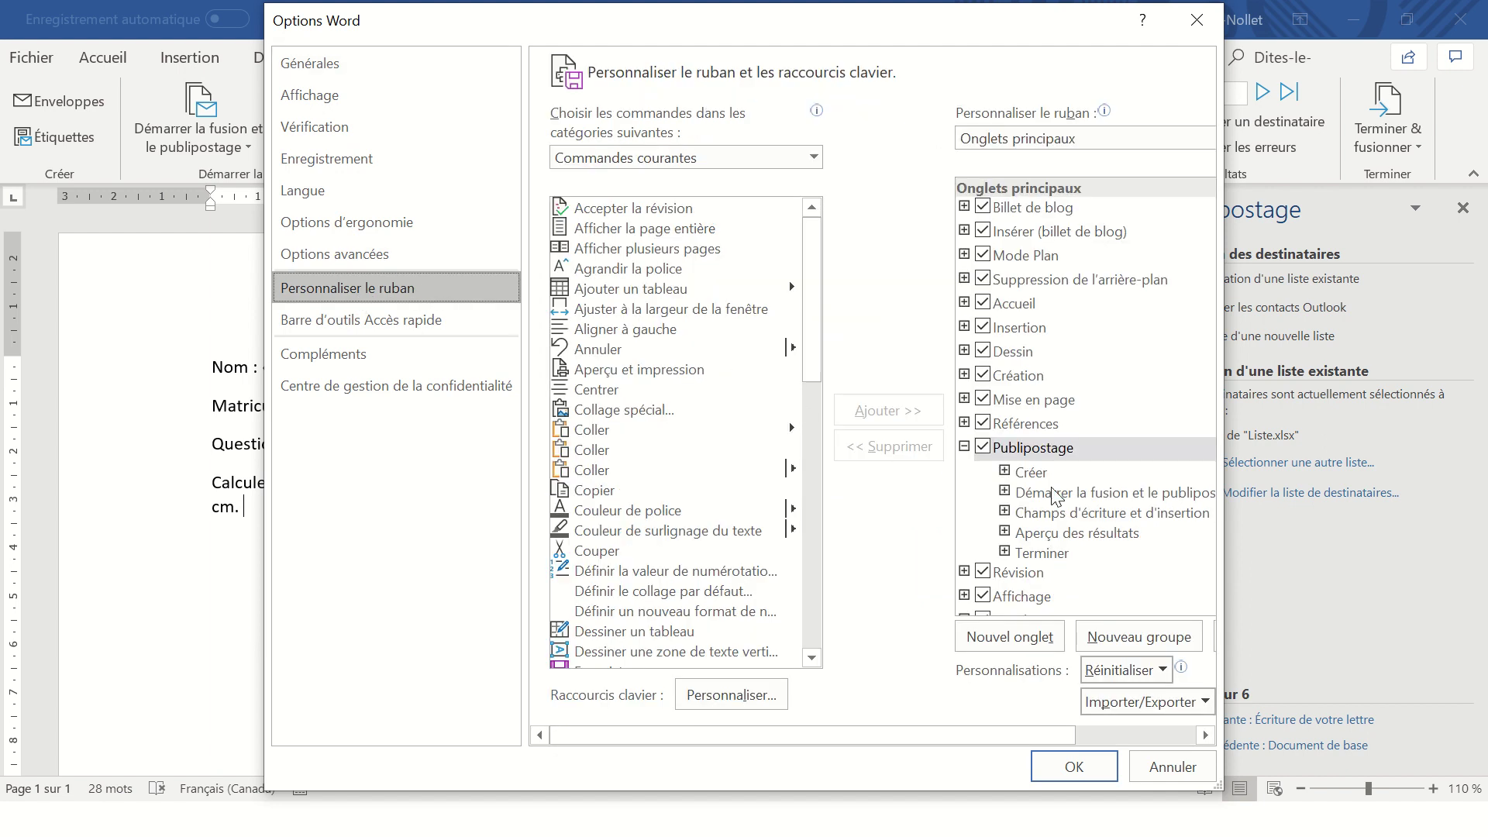
pyautogui.scroll(-2, 1053, 496)
pyautogui.click(983, 530)
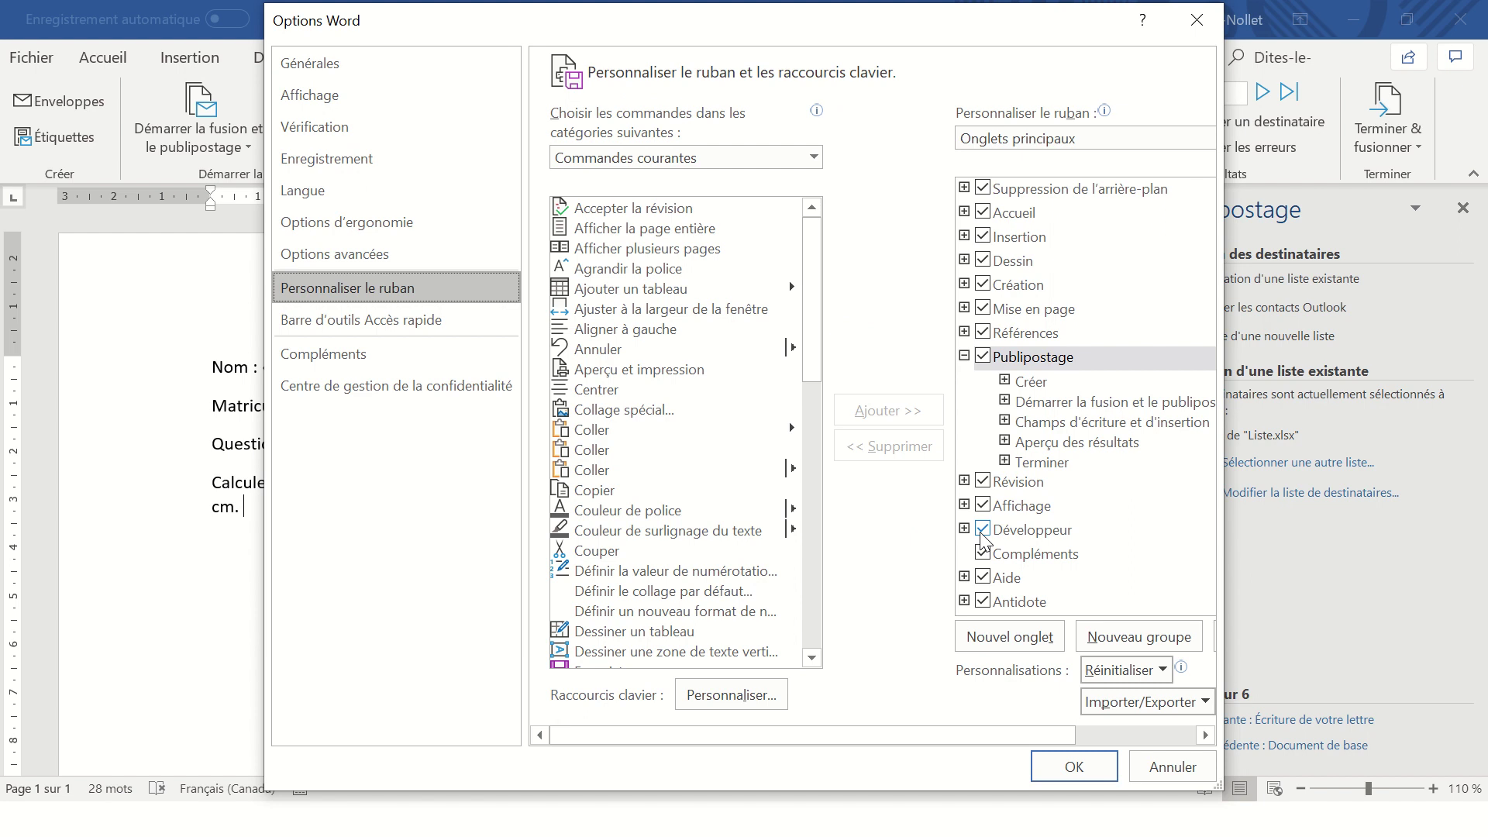
pyautogui.click(1073, 766)
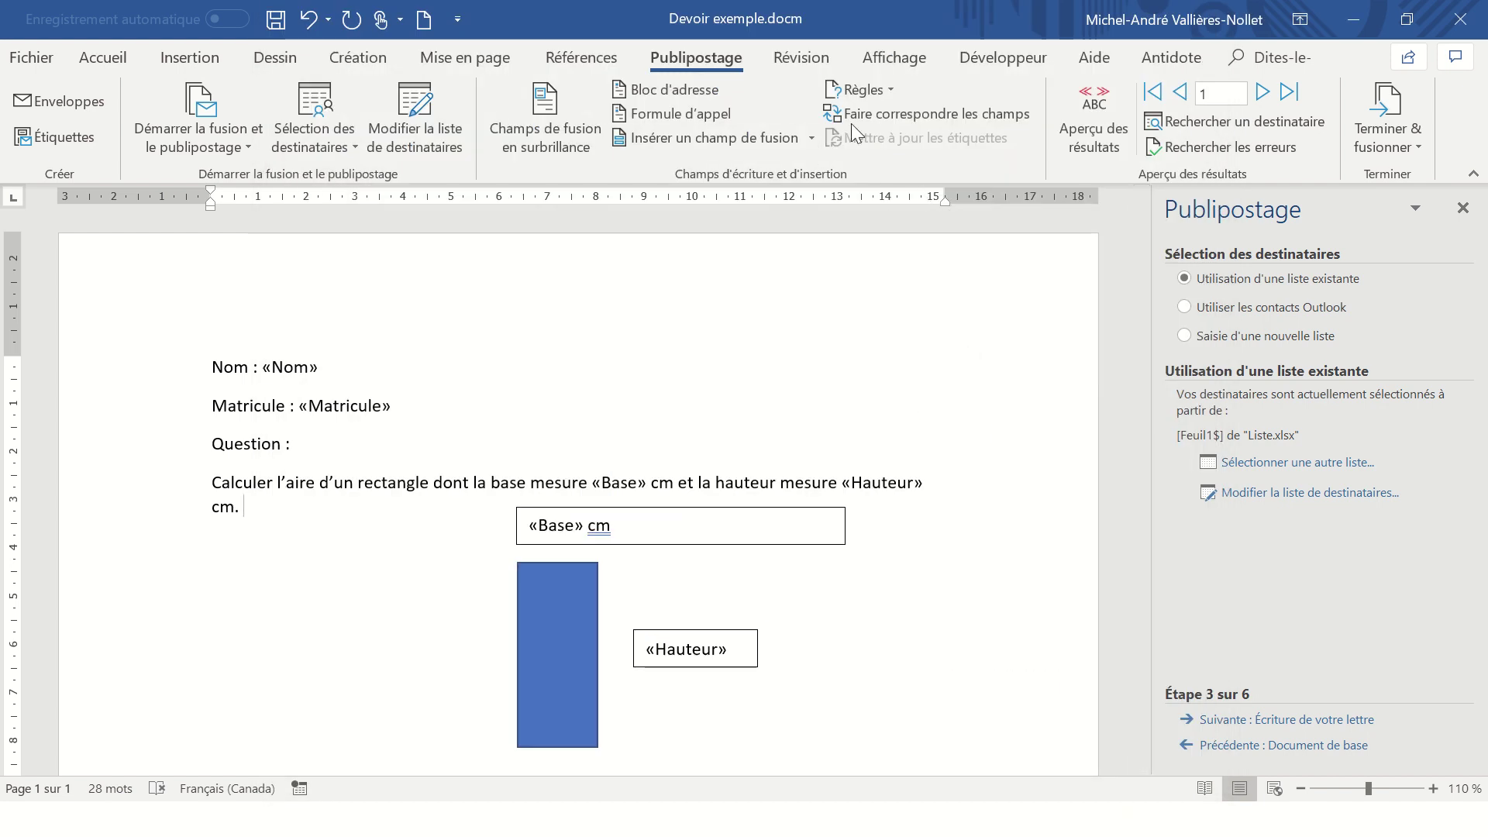
# Open the document's Visual Basic editor, move the code window clear of the project pane and widen that pane
pyautogui.click(1010, 66)
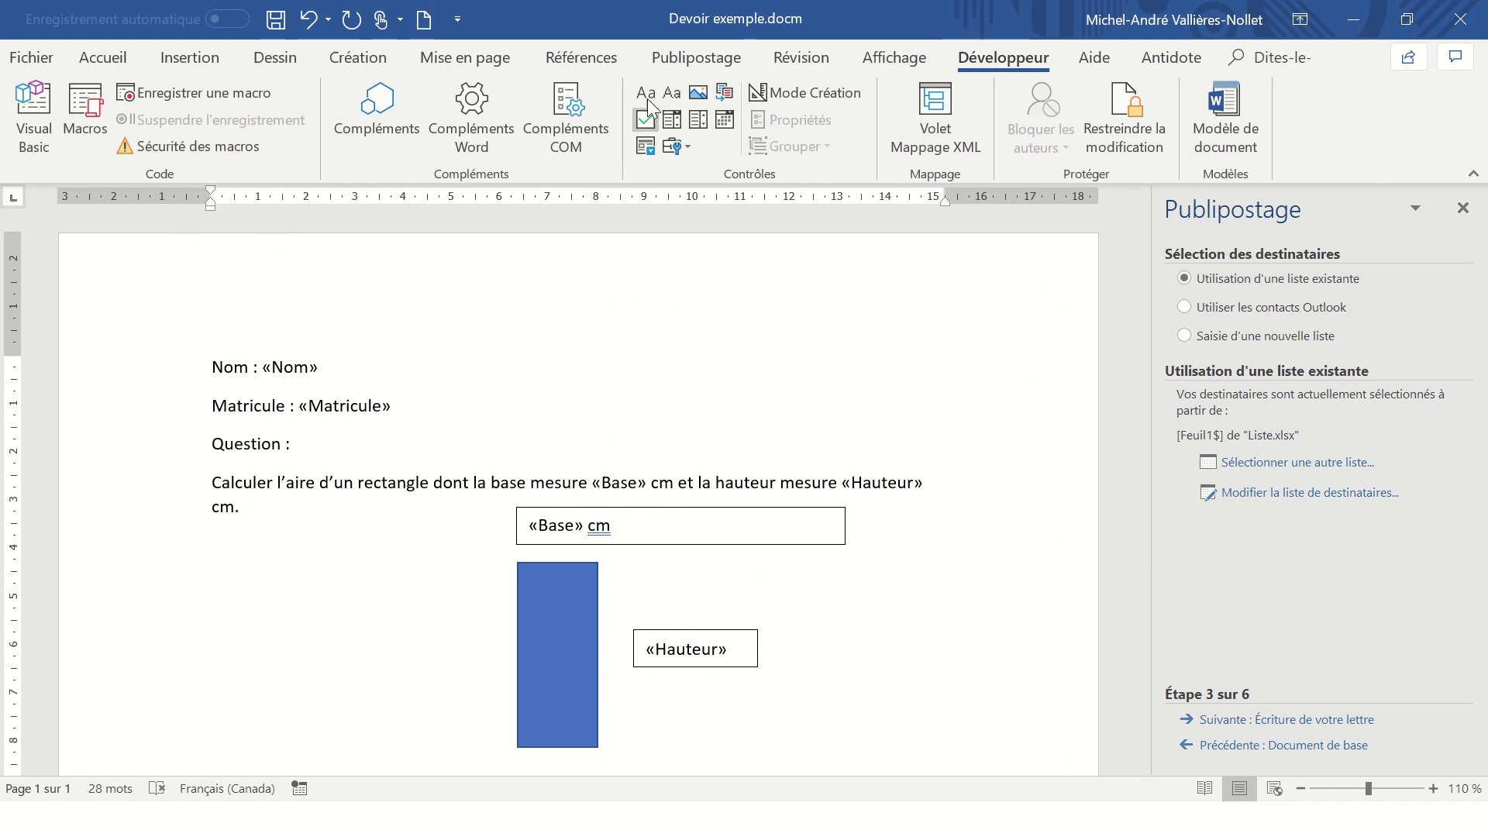
pyautogui.click(29, 108)
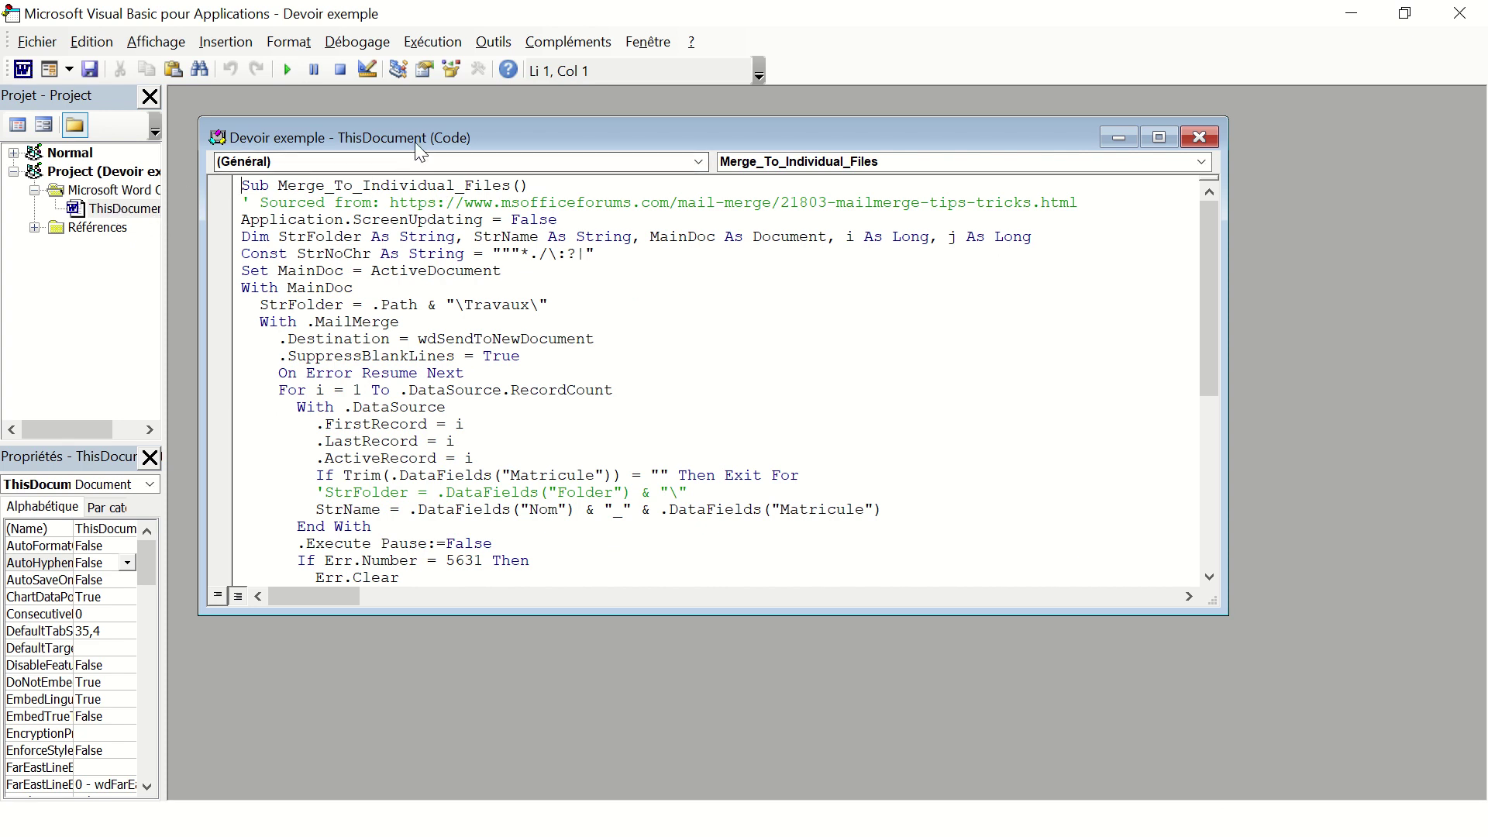
pyautogui.moveTo(415, 141); pyautogui.dragTo(508, 151)
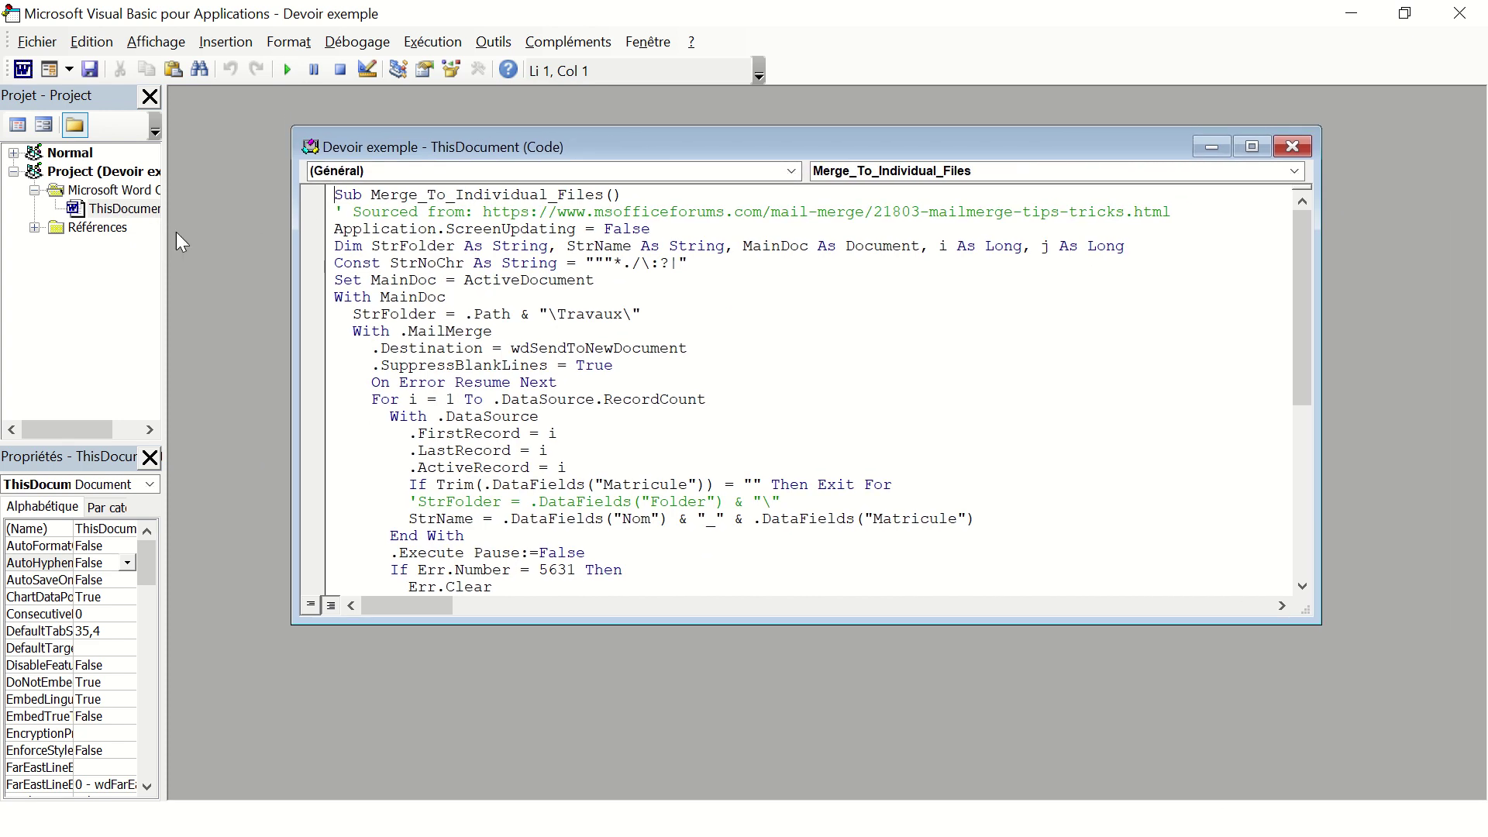
pyautogui.moveTo(161, 230); pyautogui.dragTo(203, 227)
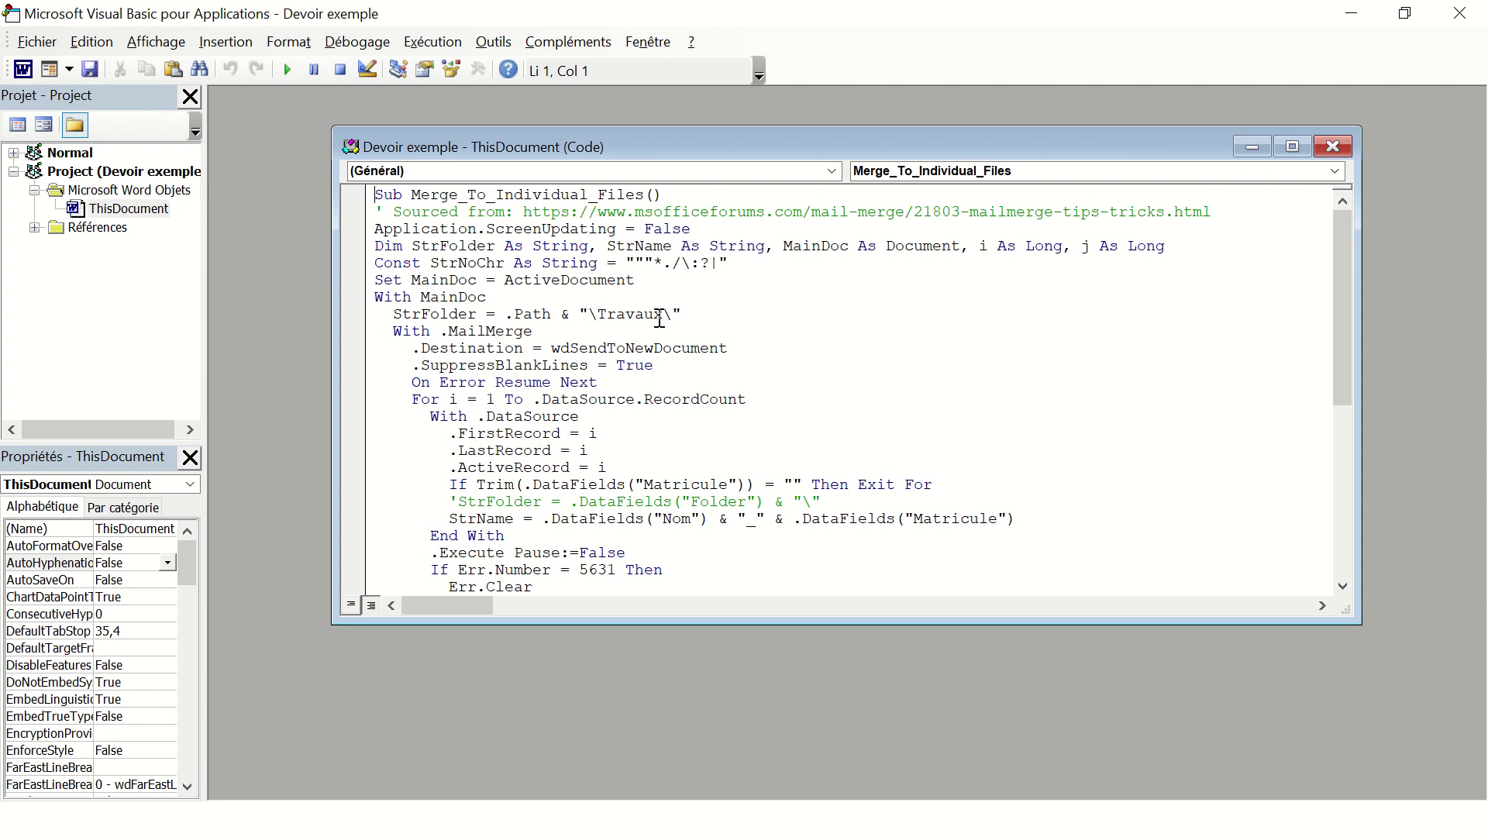
# Examine the "\Travaux\" output folder in the macro's StrFolder line and the "Nom" field in its StrName line
pyautogui.moveTo(668, 313); pyautogui.dragTo(589, 315)
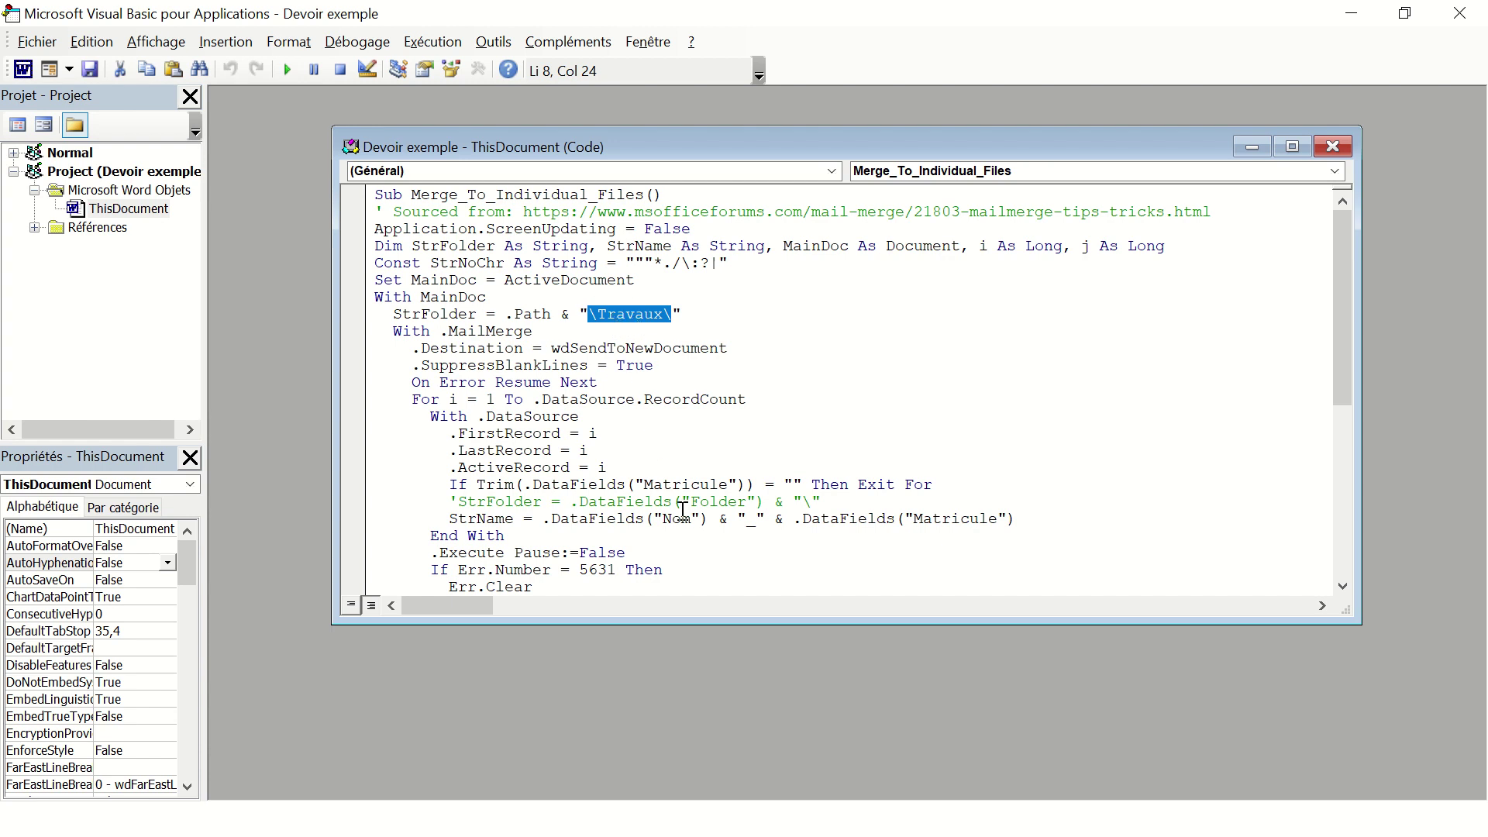
pyautogui.click(692, 523)
pyautogui.doubleClick(674, 520)
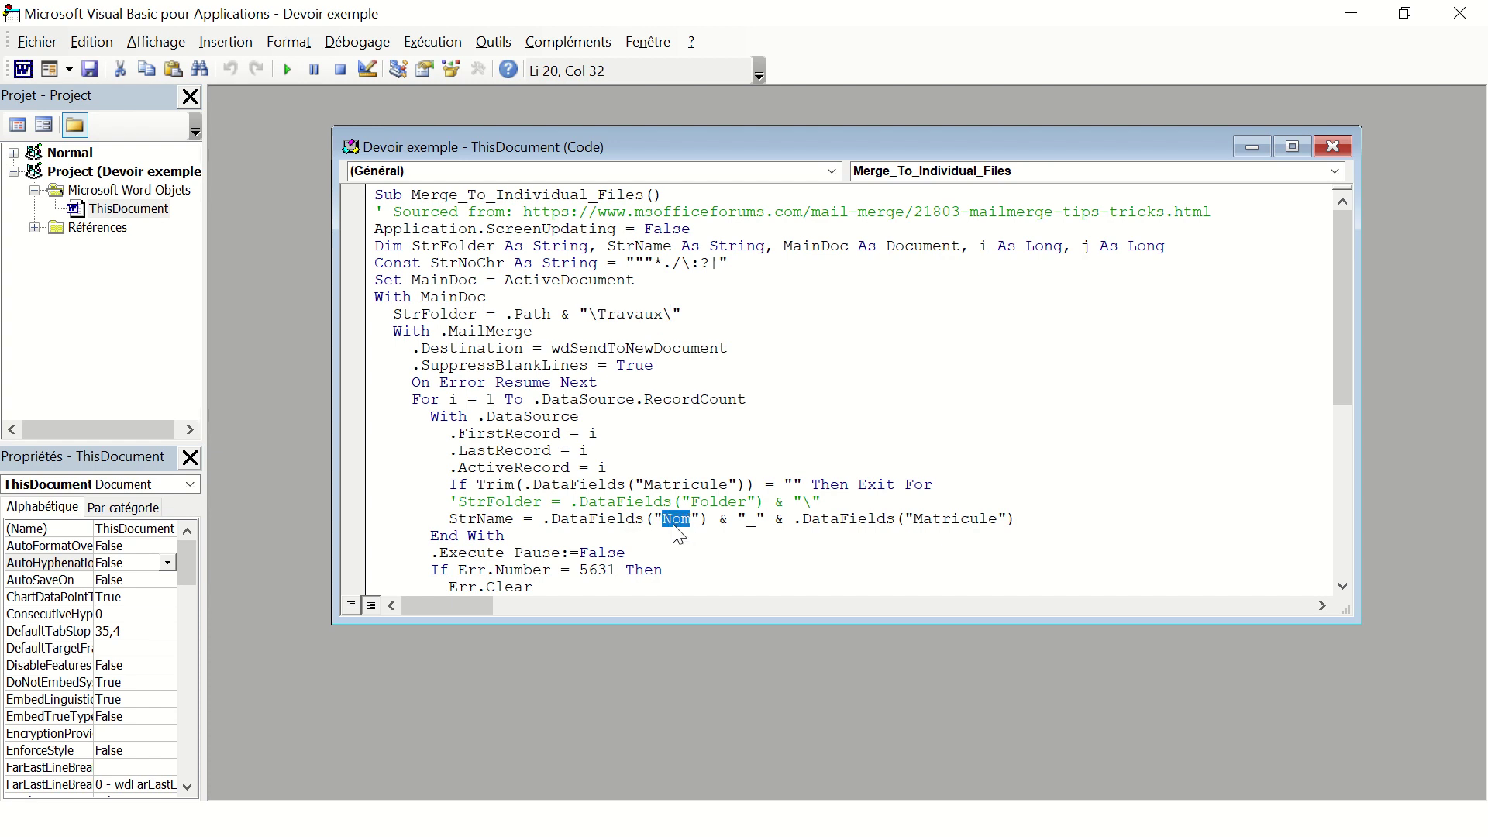
# Switch to Liste.xlsx in Excel and fill the Nom column, cells D1 to D6, with the same light gold as the Matricule column
pyautogui.hotkey('alt', 'Tab')
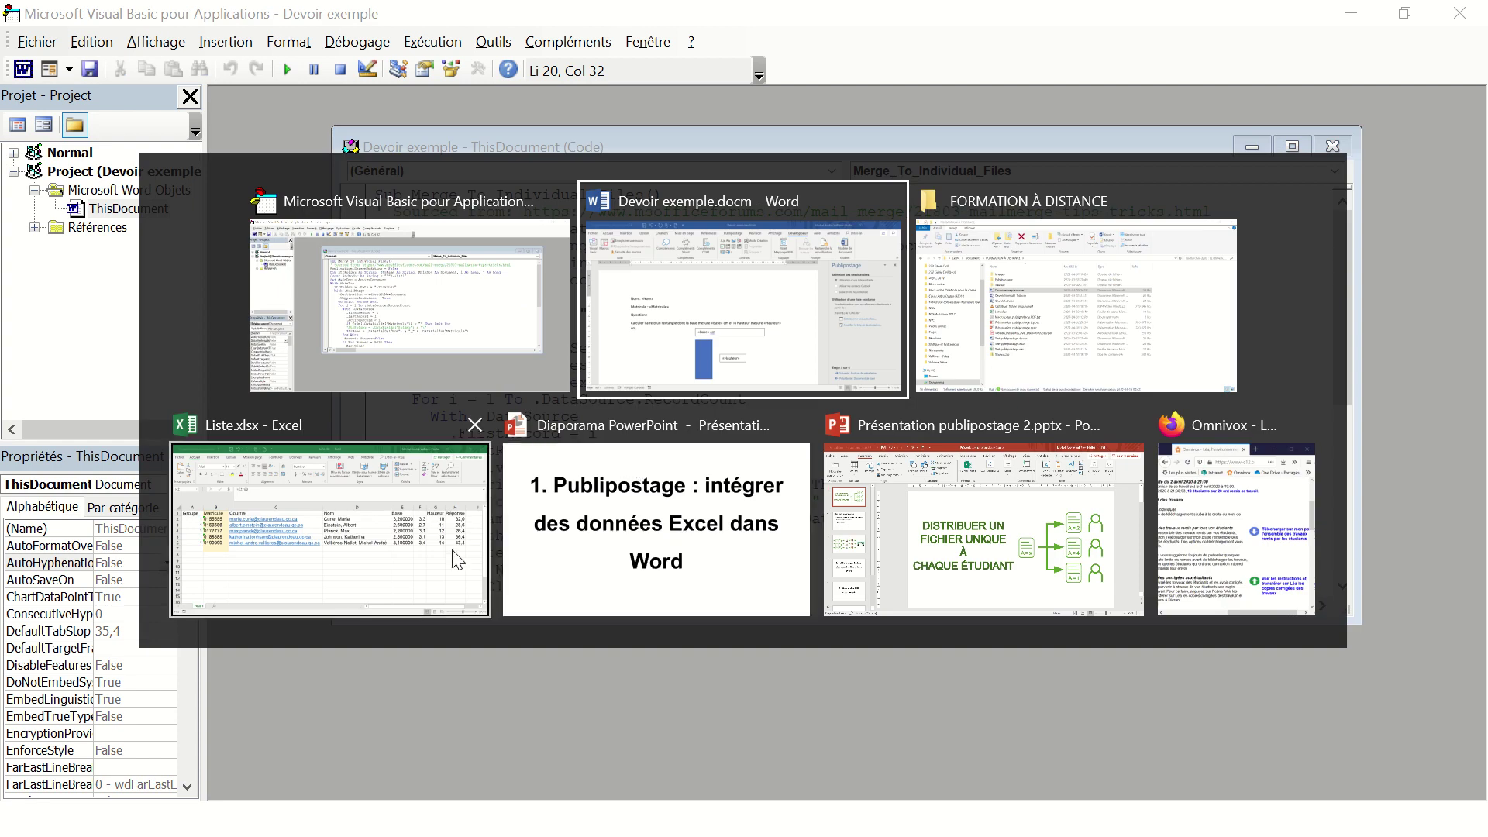
pyautogui.click(427, 550)
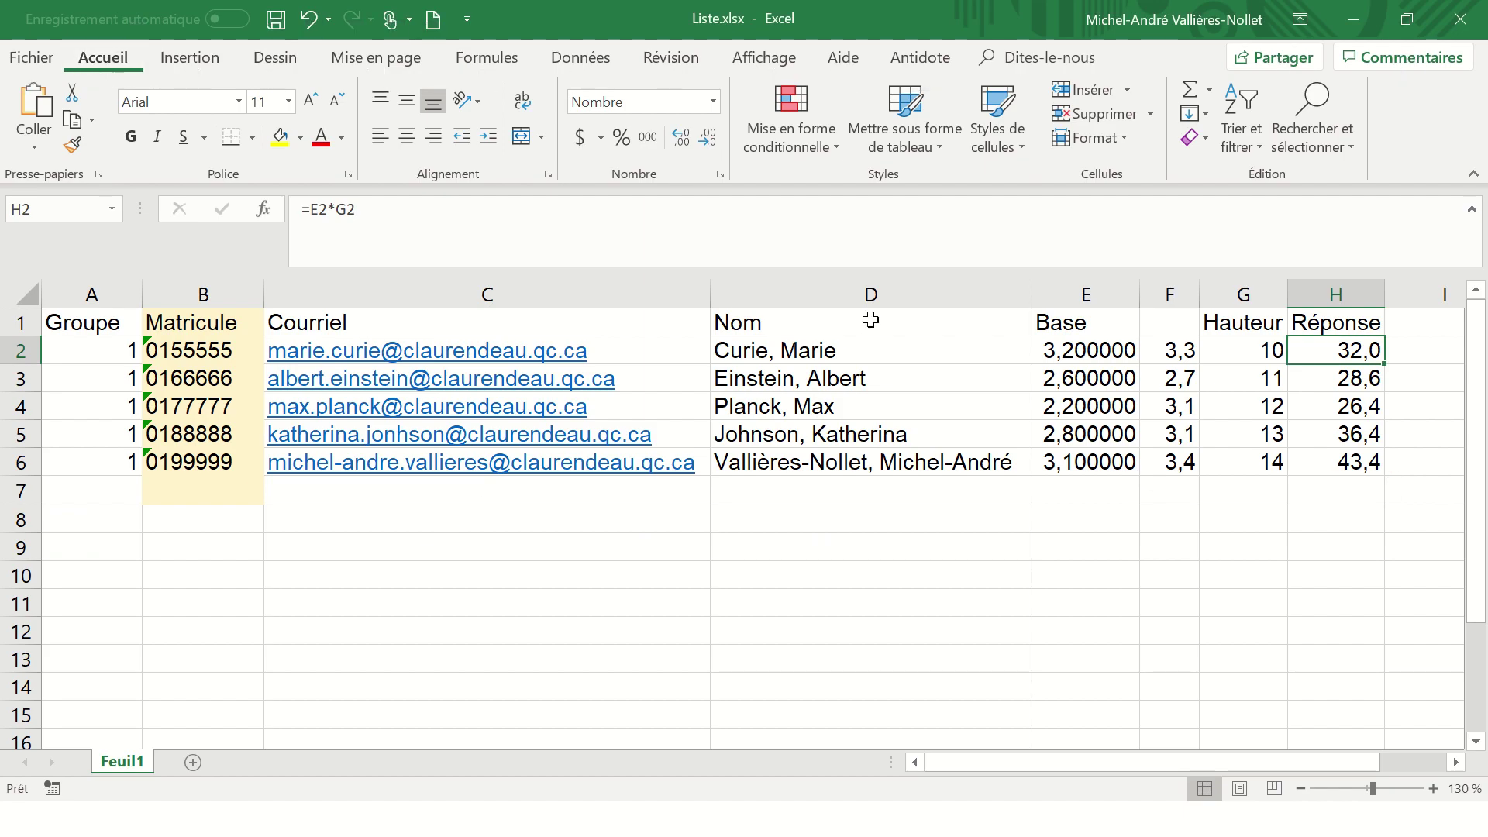
pyautogui.moveTo(866, 321); pyautogui.dragTo(851, 464)
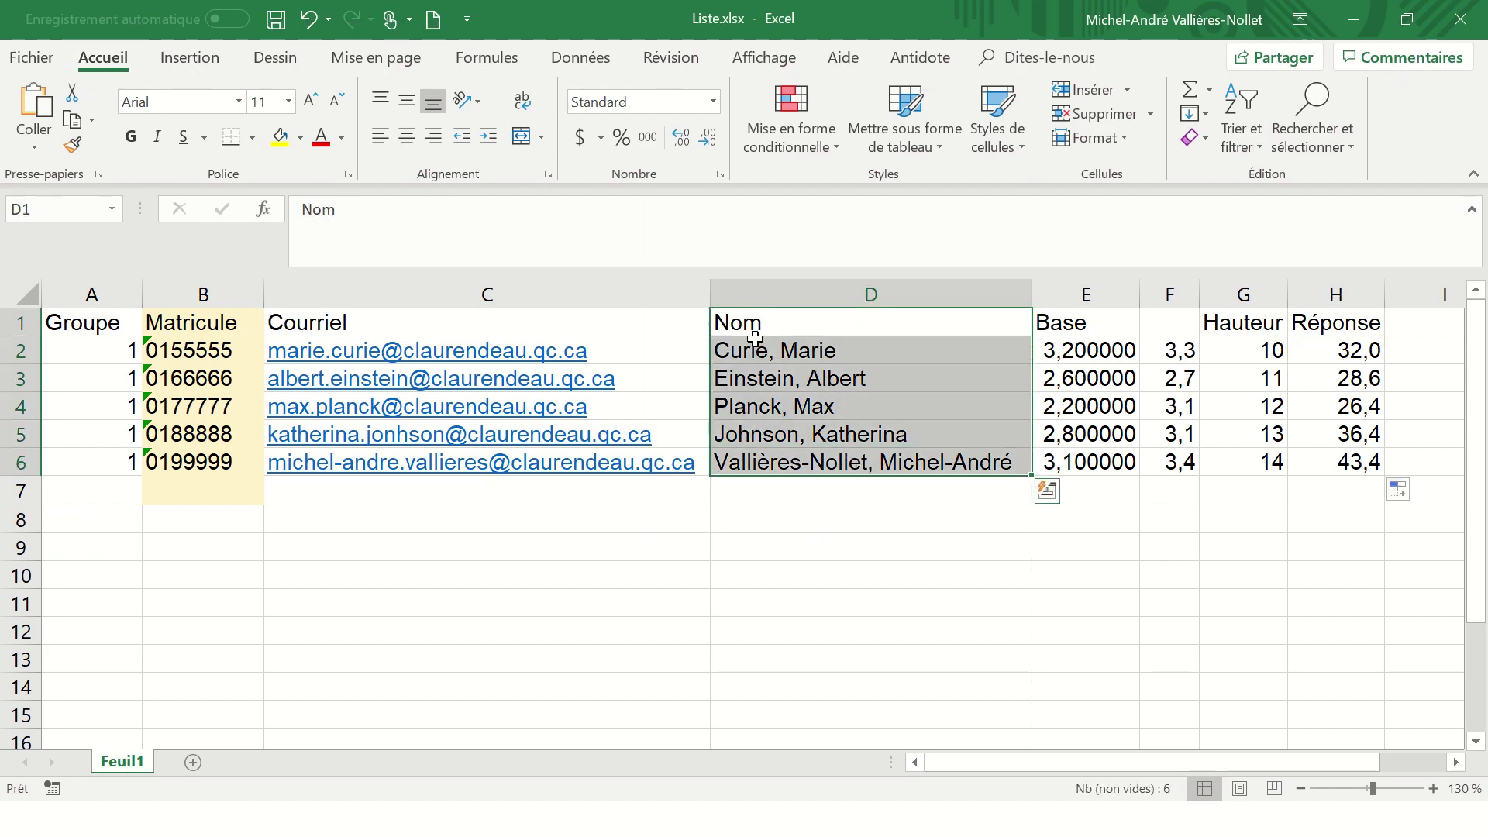
pyautogui.click(300, 137)
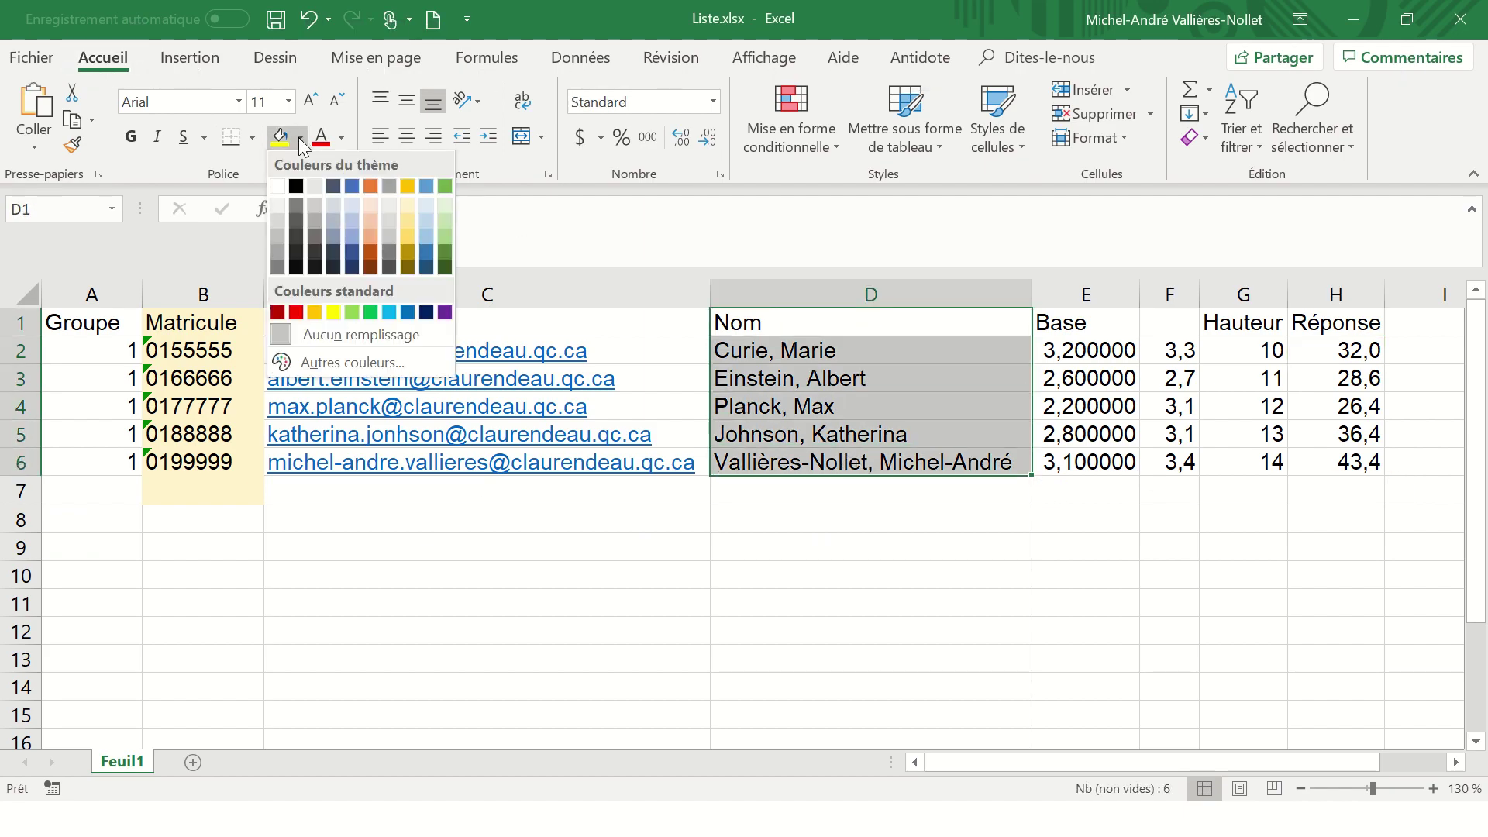
pyautogui.click(406, 204)
pyautogui.click(756, 324)
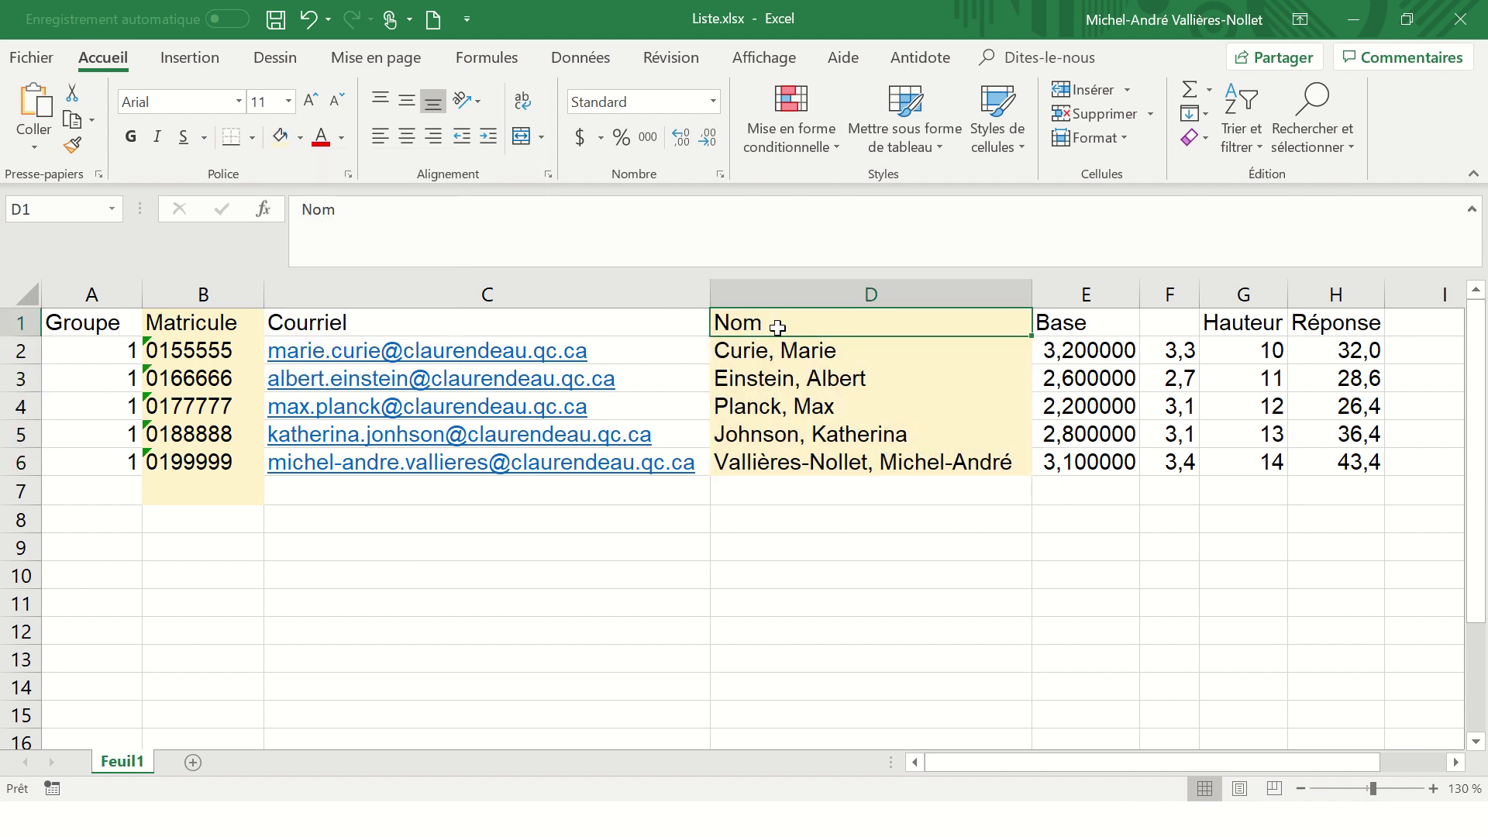
# Check the "Matricule" field in the macro's StrName line, then look inside the Travaux folder in File Explorer
pyautogui.hotkey('alt', 'Tab')
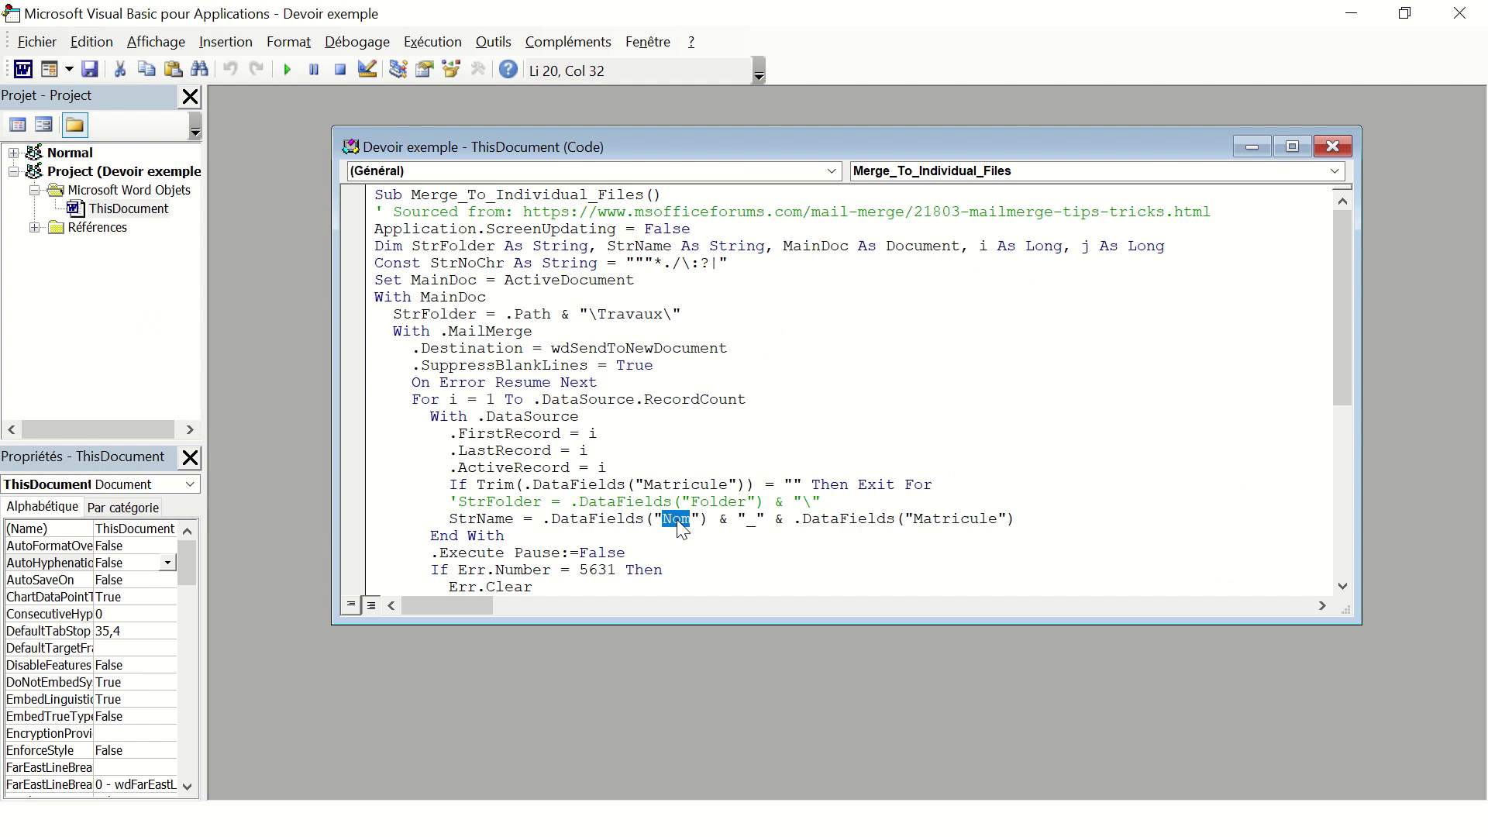
pyautogui.click(960, 520)
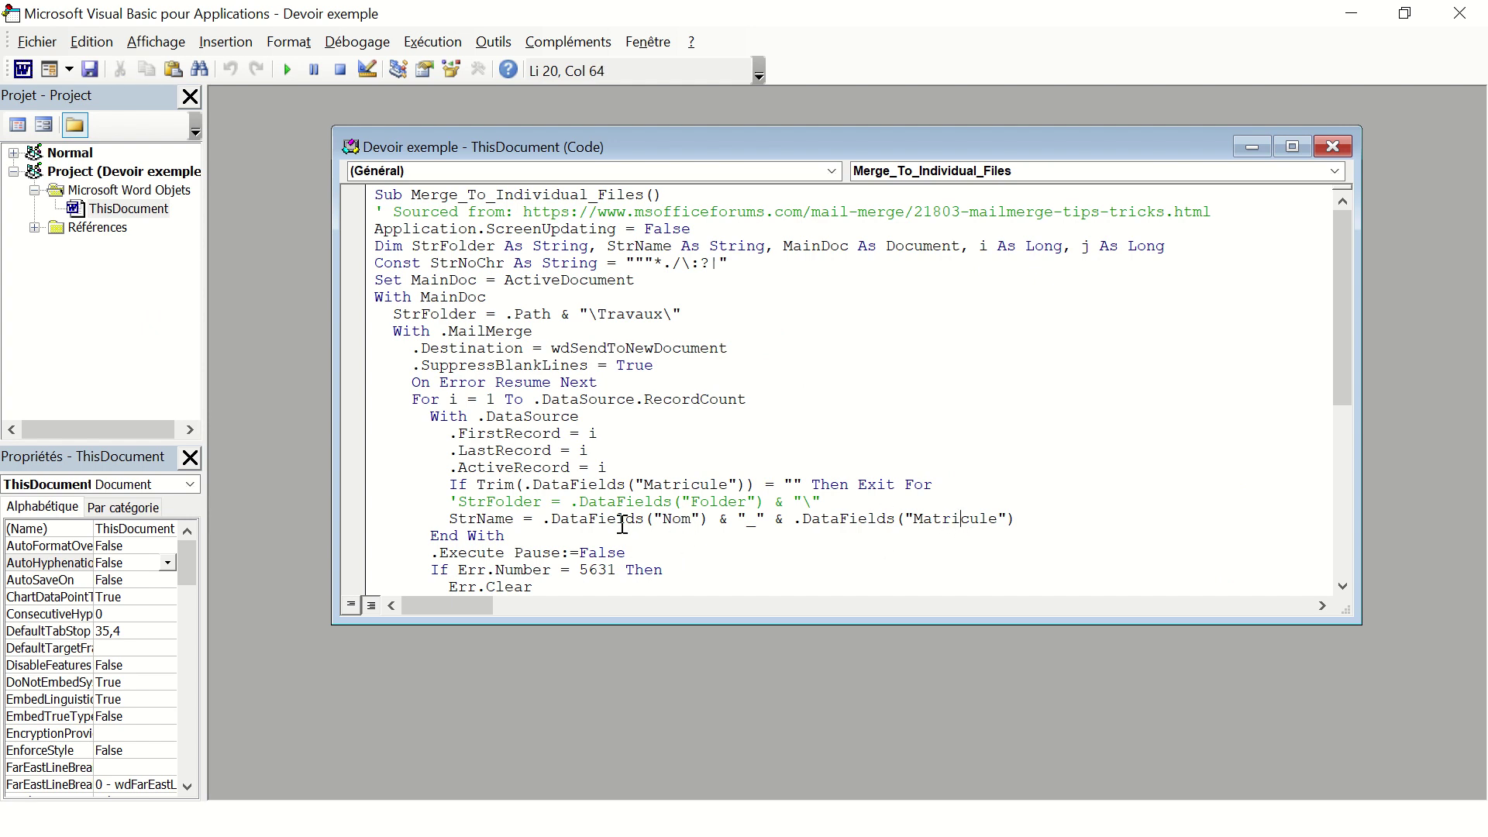
pyautogui.hotkey('alt', 'Tab')
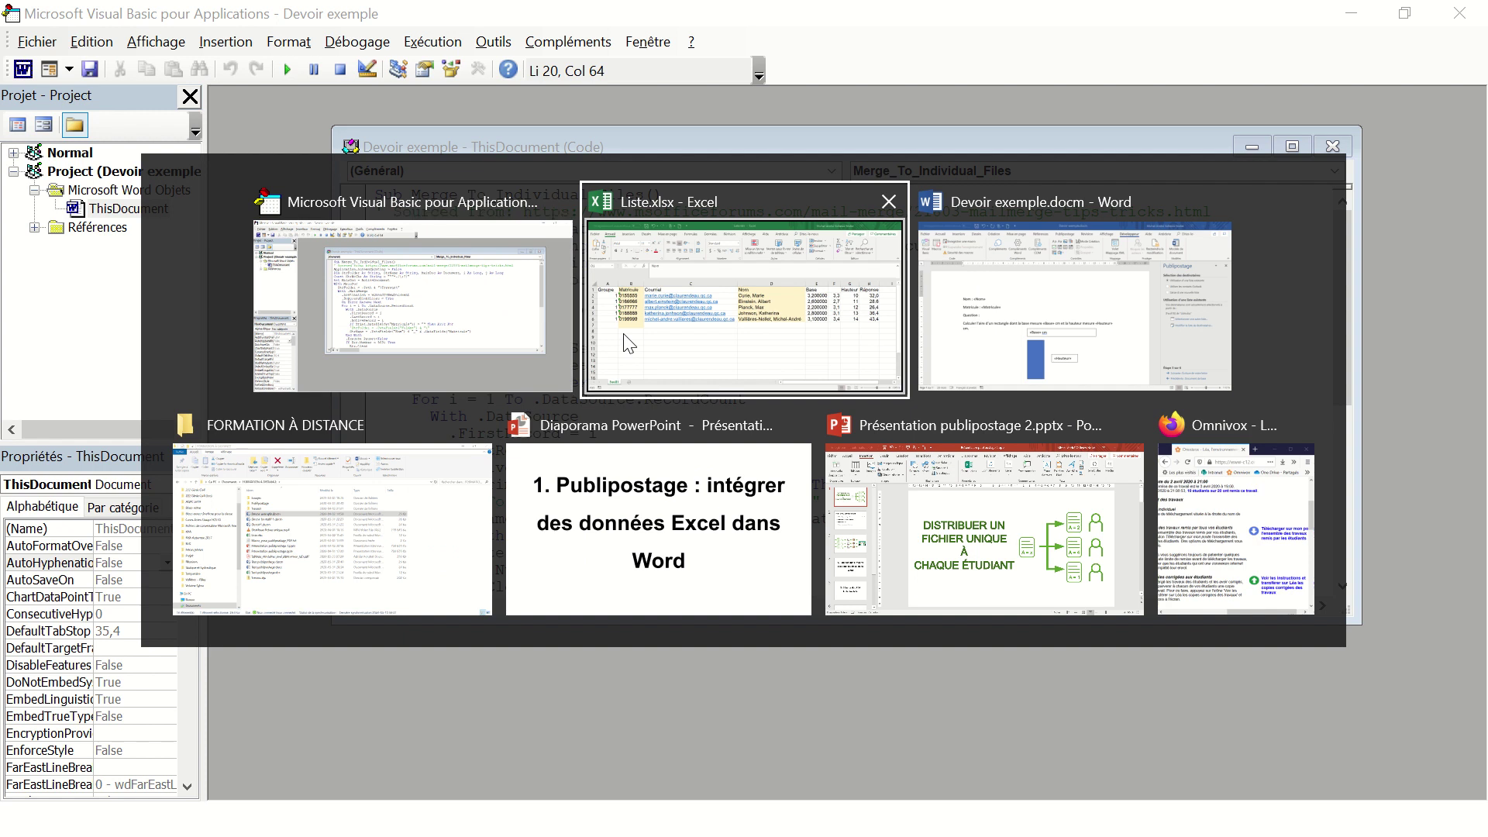
pyautogui.click(447, 527)
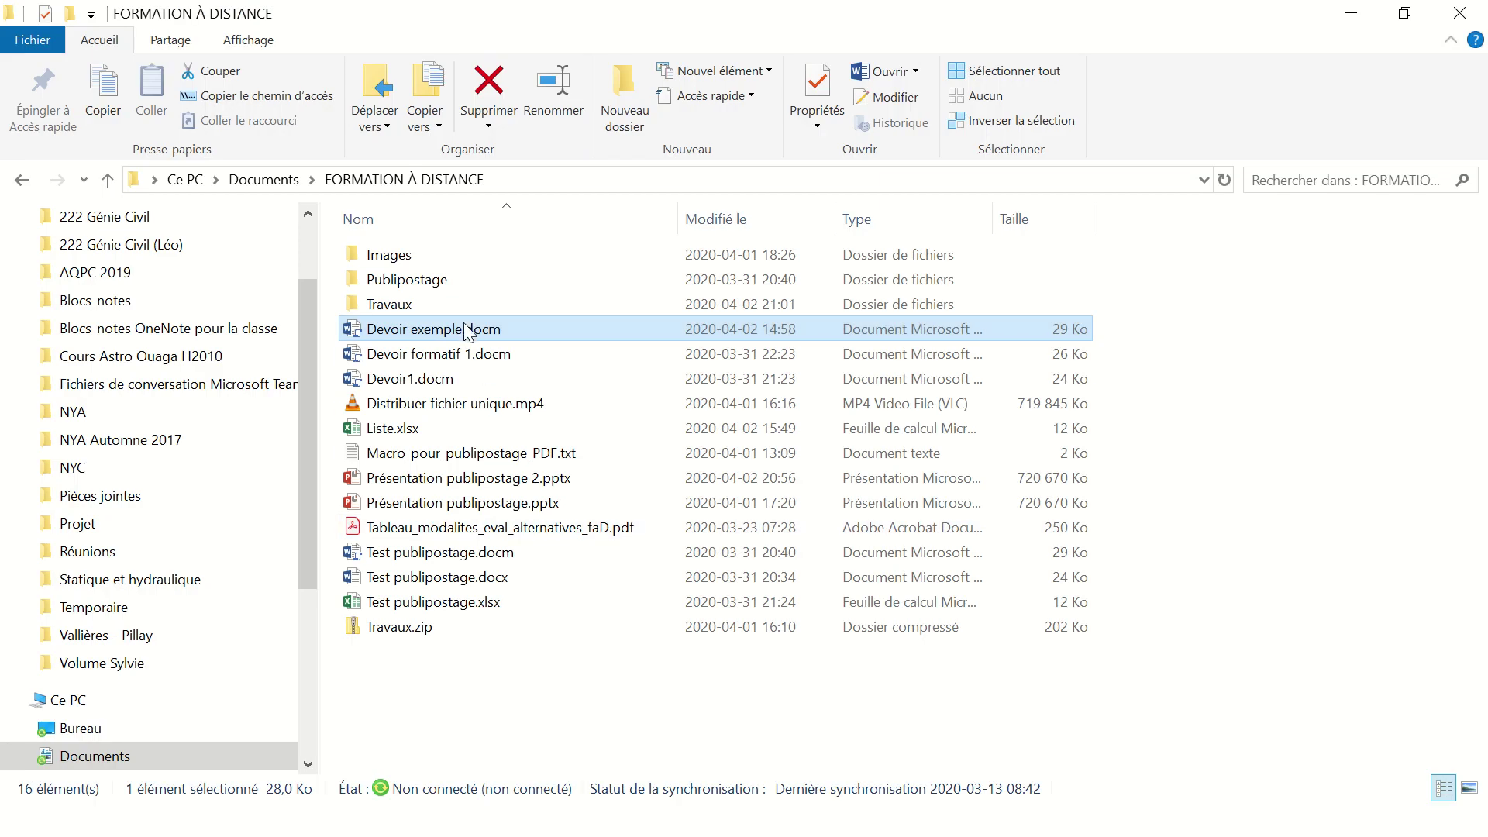
pyautogui.doubleClick(409, 302)
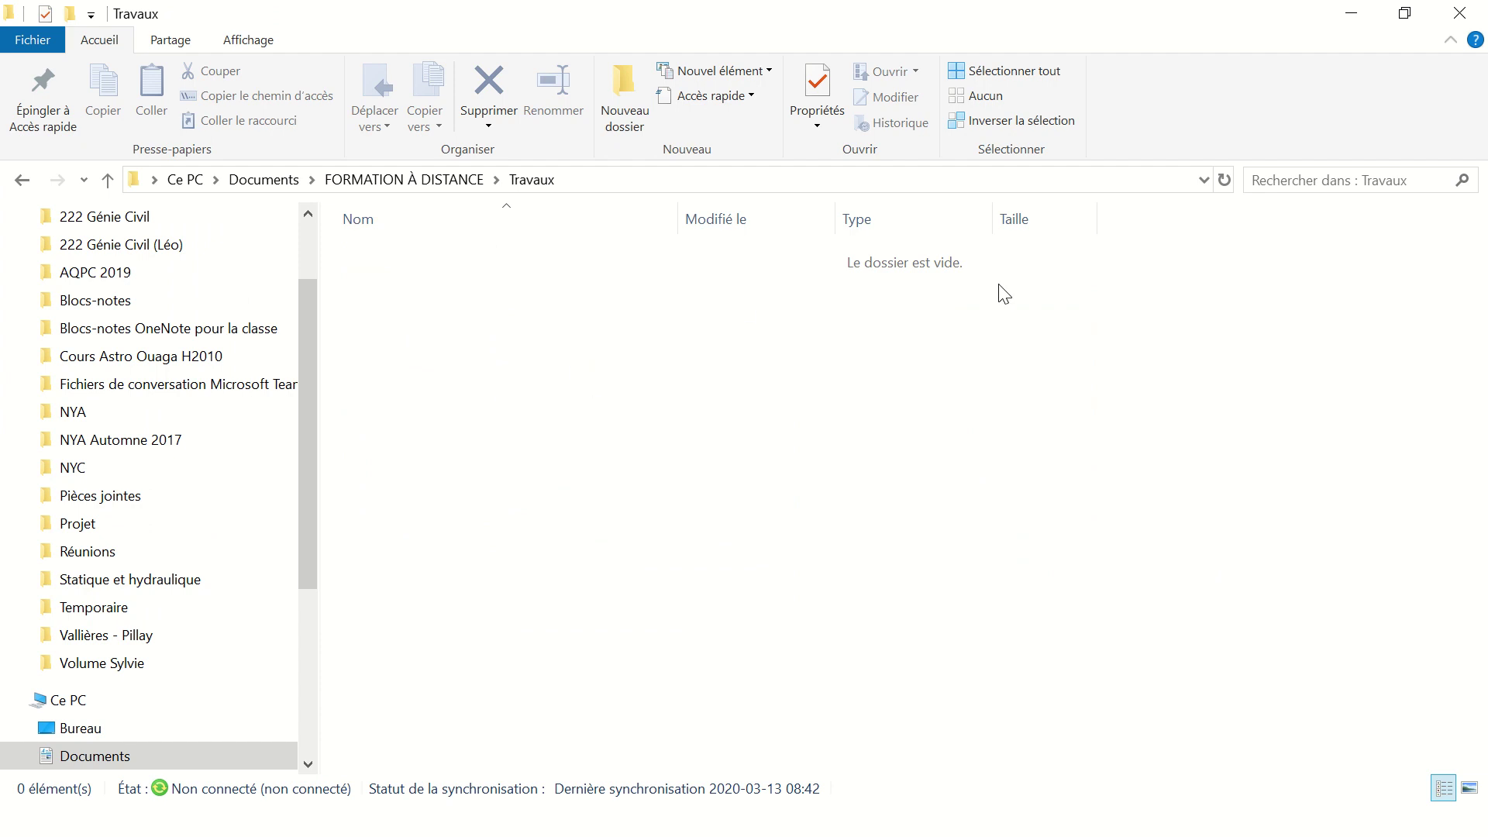
pyautogui.click(22, 179)
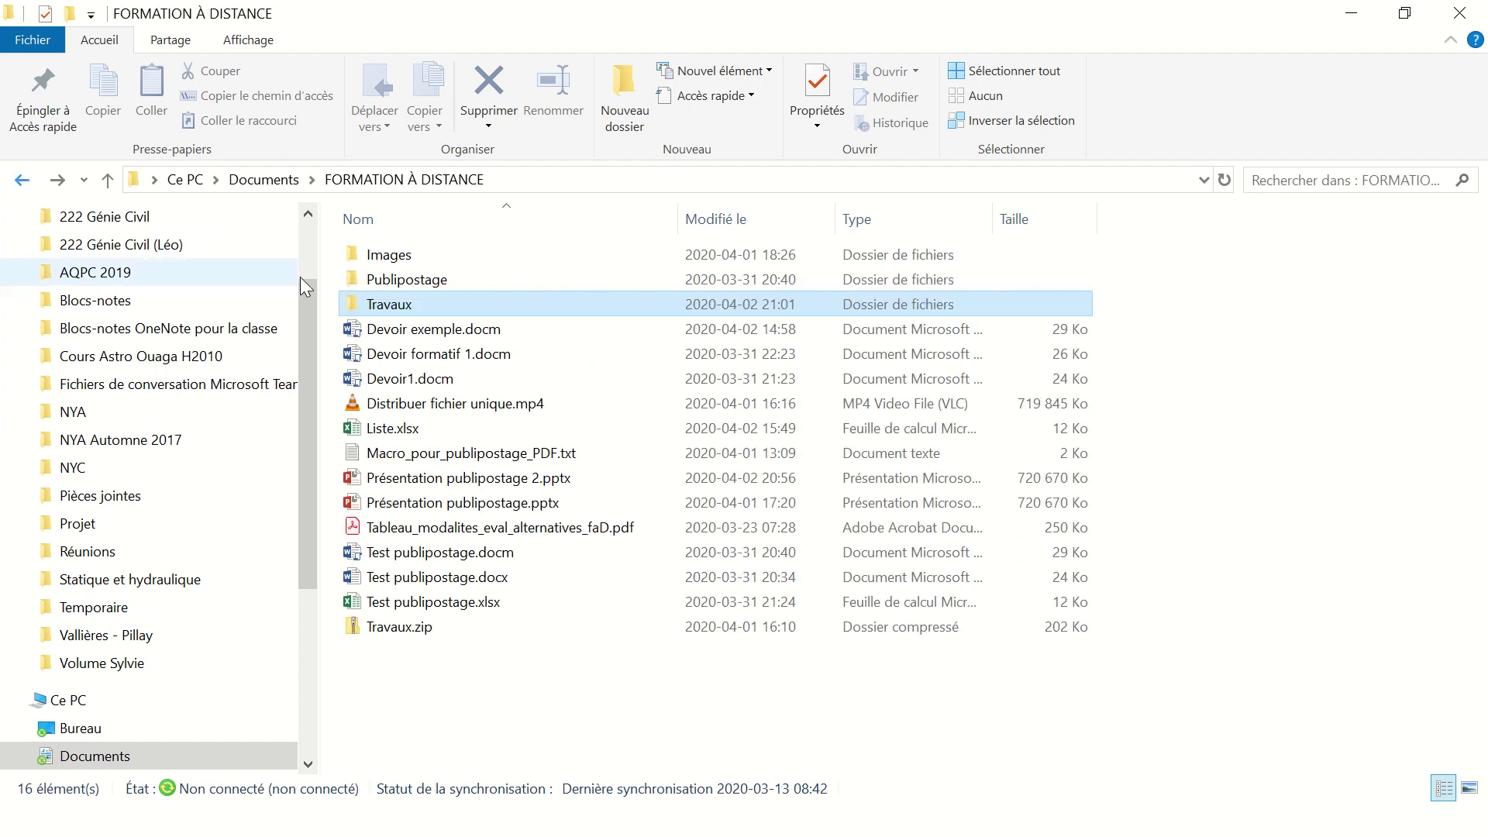
# Return to the Visual Basic editor, save the project and run the Merge_To_Individual_Files macro to generate the students' files
pyautogui.hotkey('alt', 'Tab')
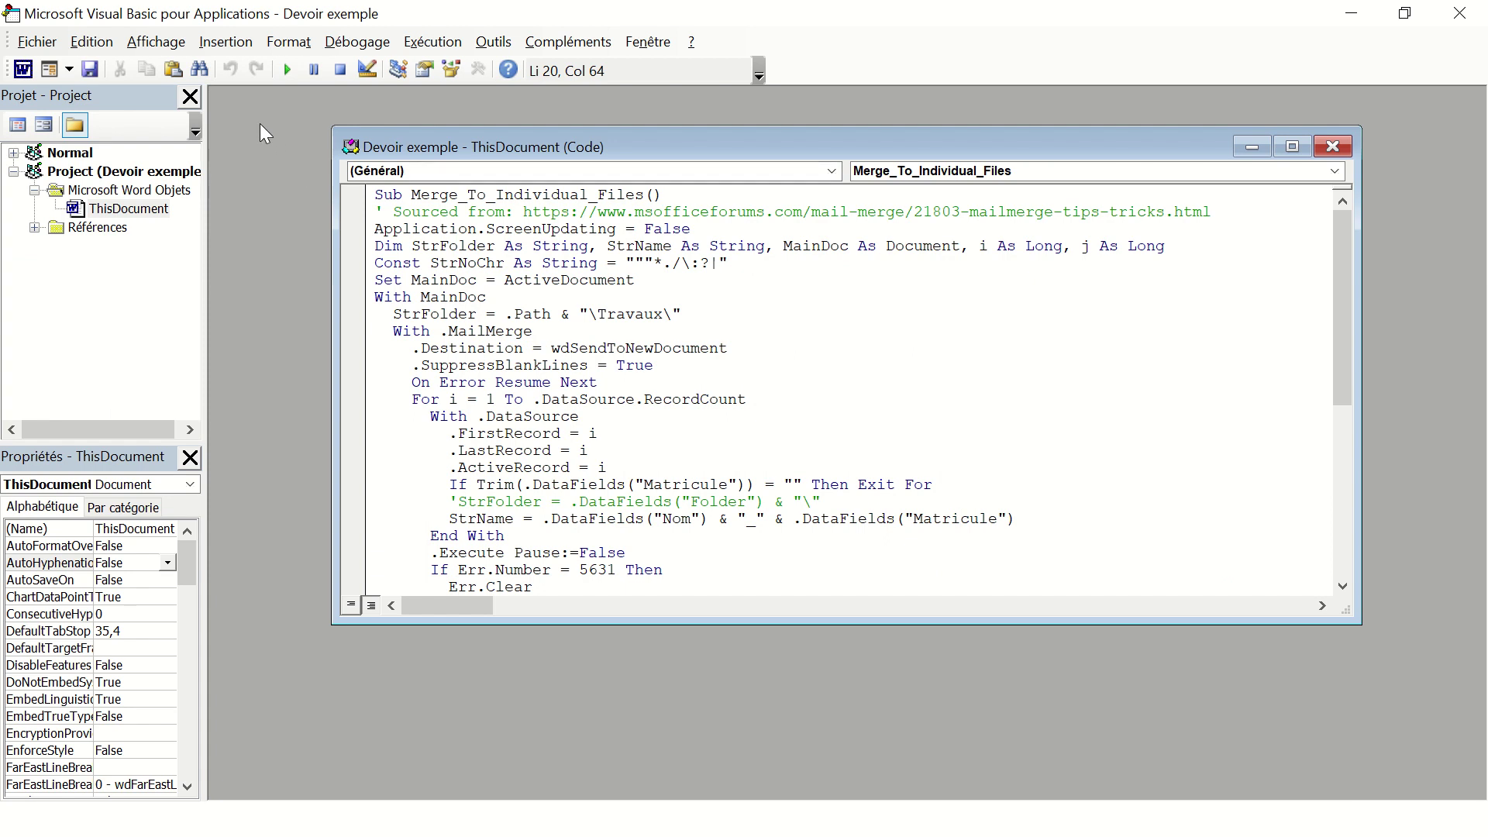
pyautogui.click(91, 72)
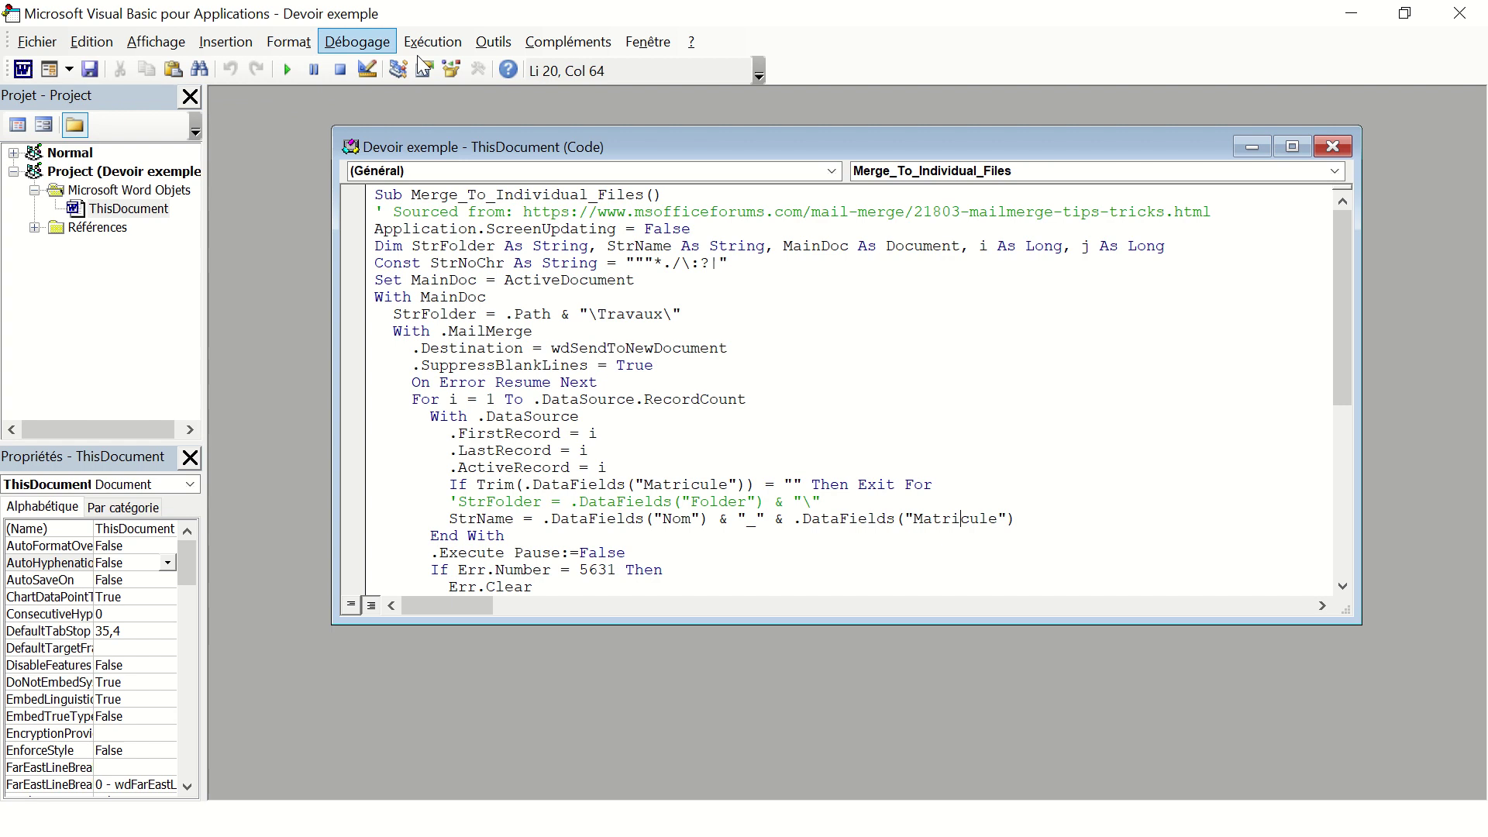
pyautogui.moveTo(662, 3)
pyautogui.click(582, 51)
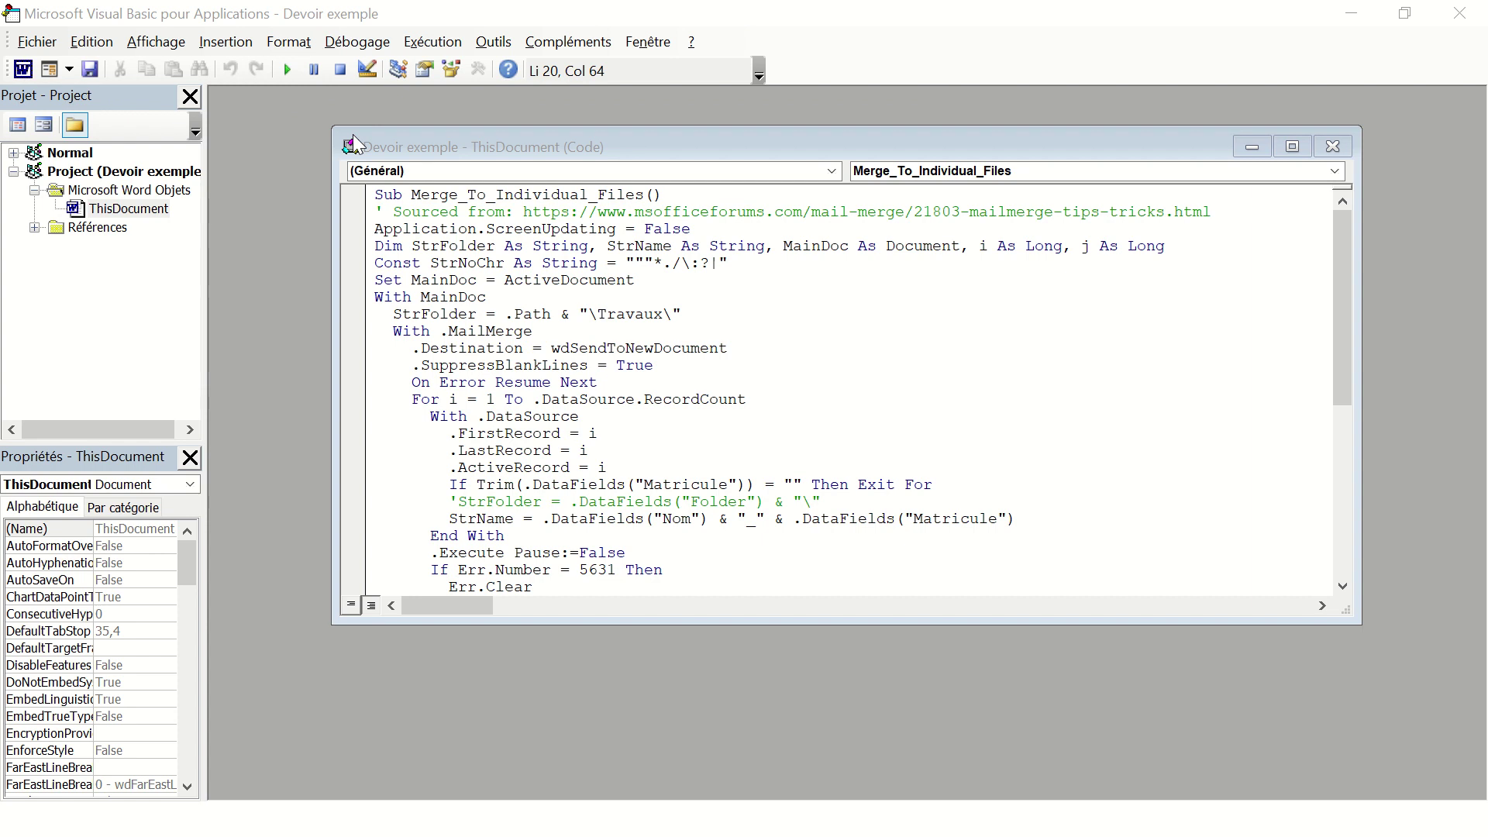
# Switch to File Explorer, open the Travaux folder and view the first student's generated PDF
pyautogui.hotkey('alt', 'Tab')
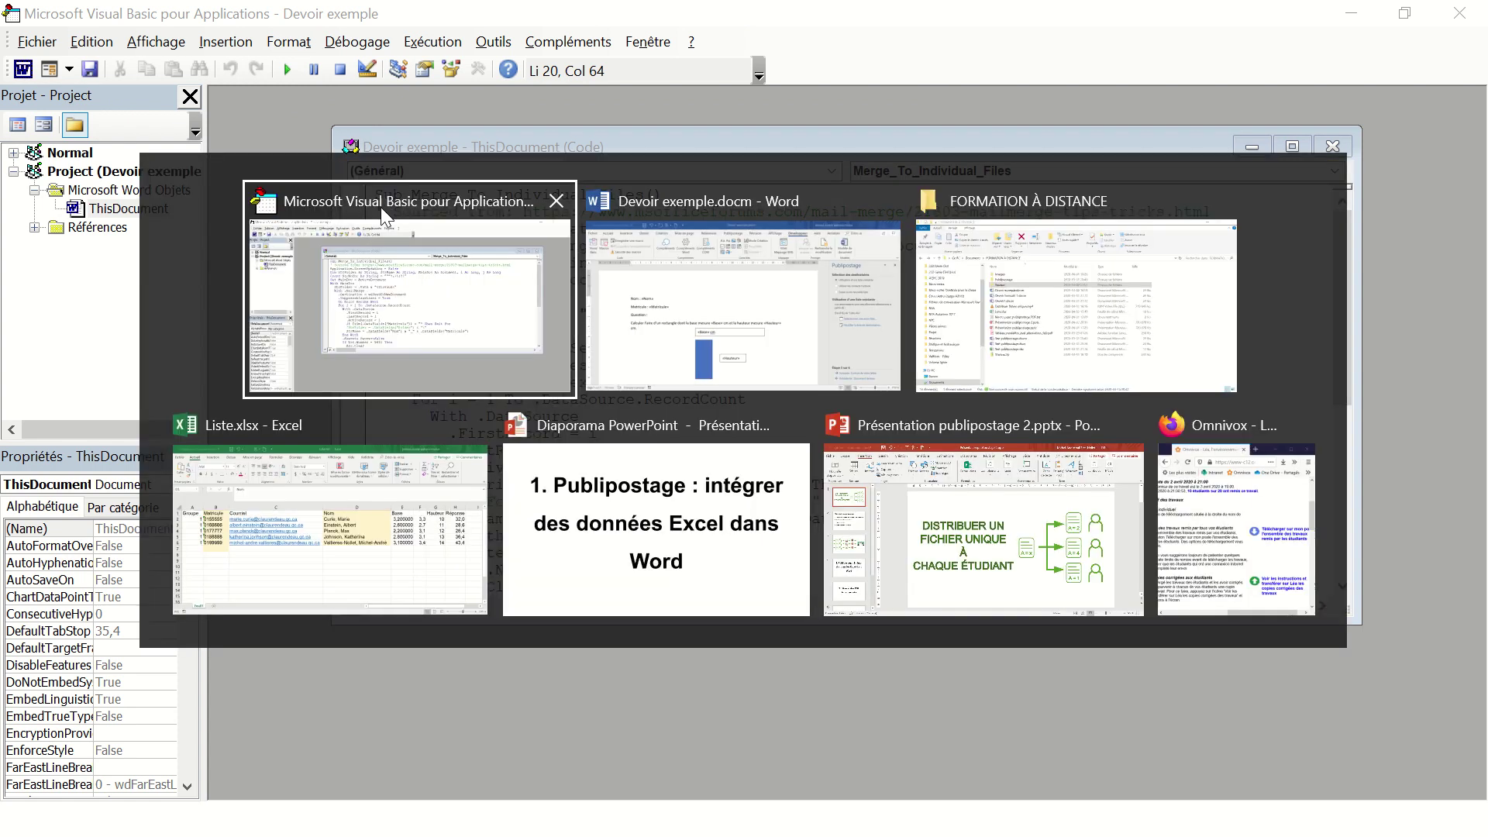
pyautogui.hotkey('alt', 'Tab')
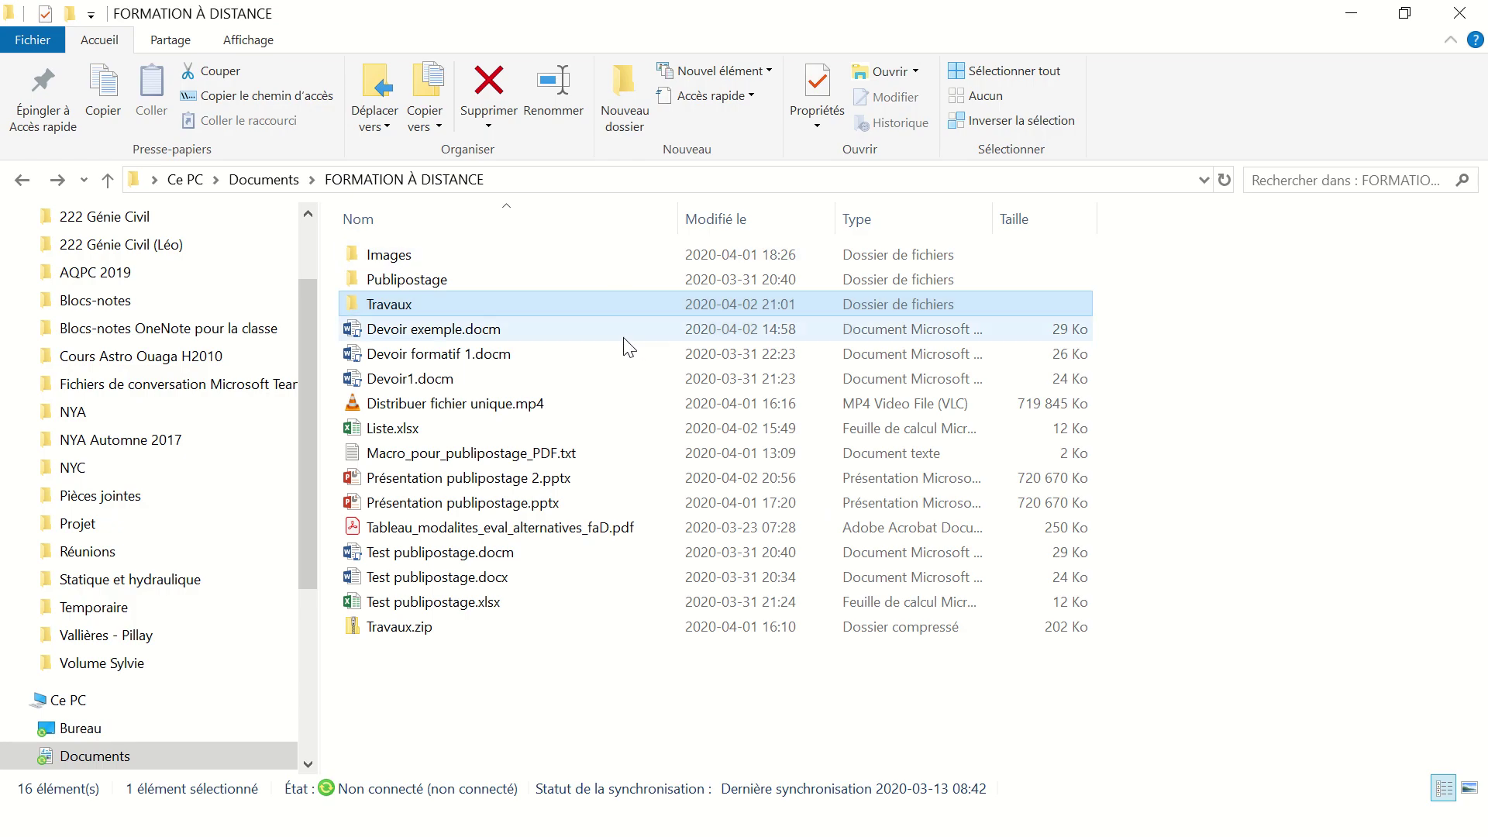
pyautogui.doubleClick(388, 306)
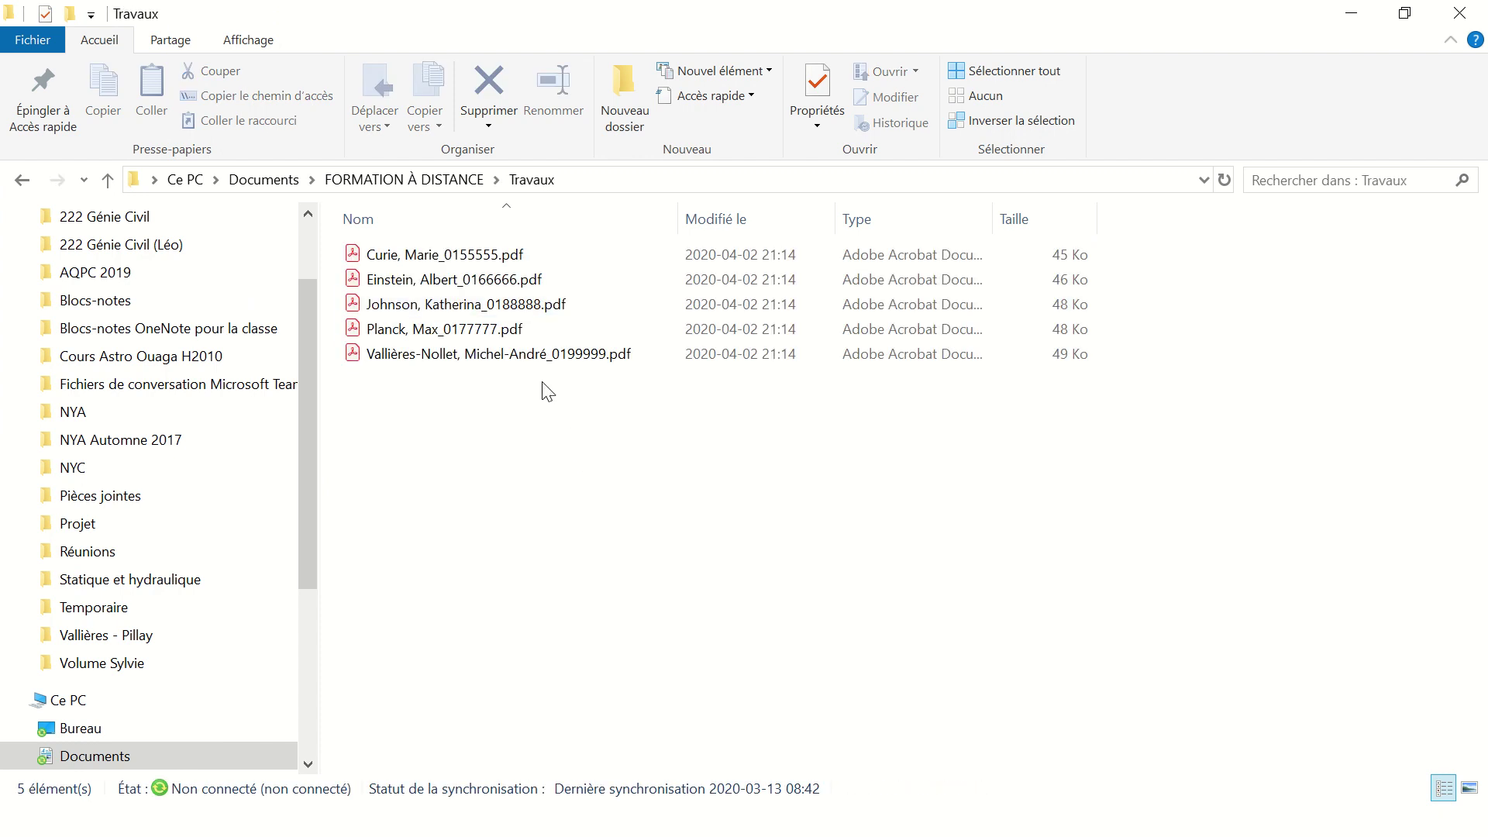
pyautogui.doubleClick(477, 261)
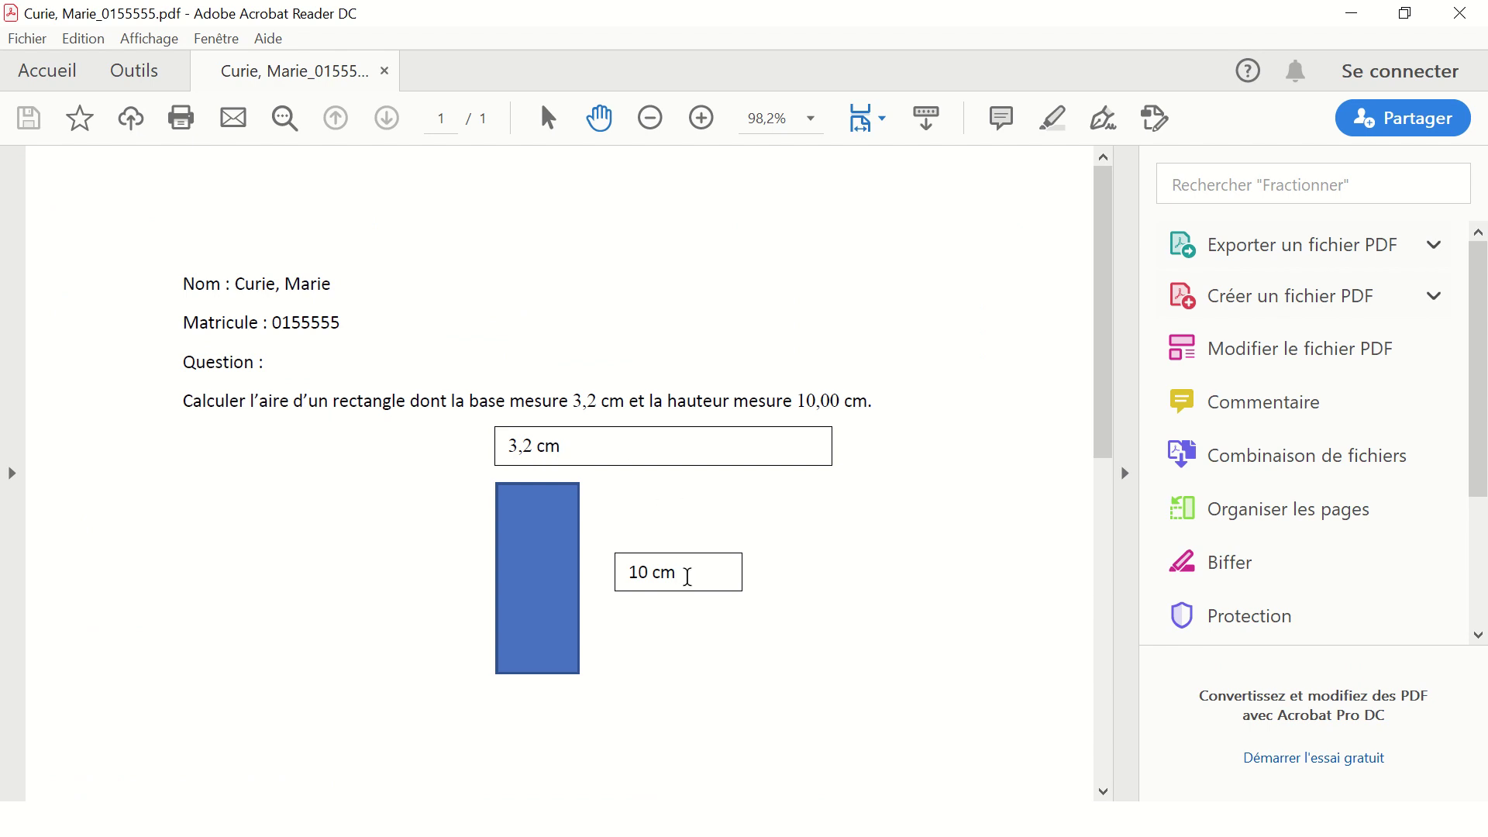
# Compare the first student's PDF with the matching Base and Hauteur values in Liste.xlsx, then return to the PDF
pyautogui.hotkey('alt', 'Tab')
pyautogui.click(463, 559)
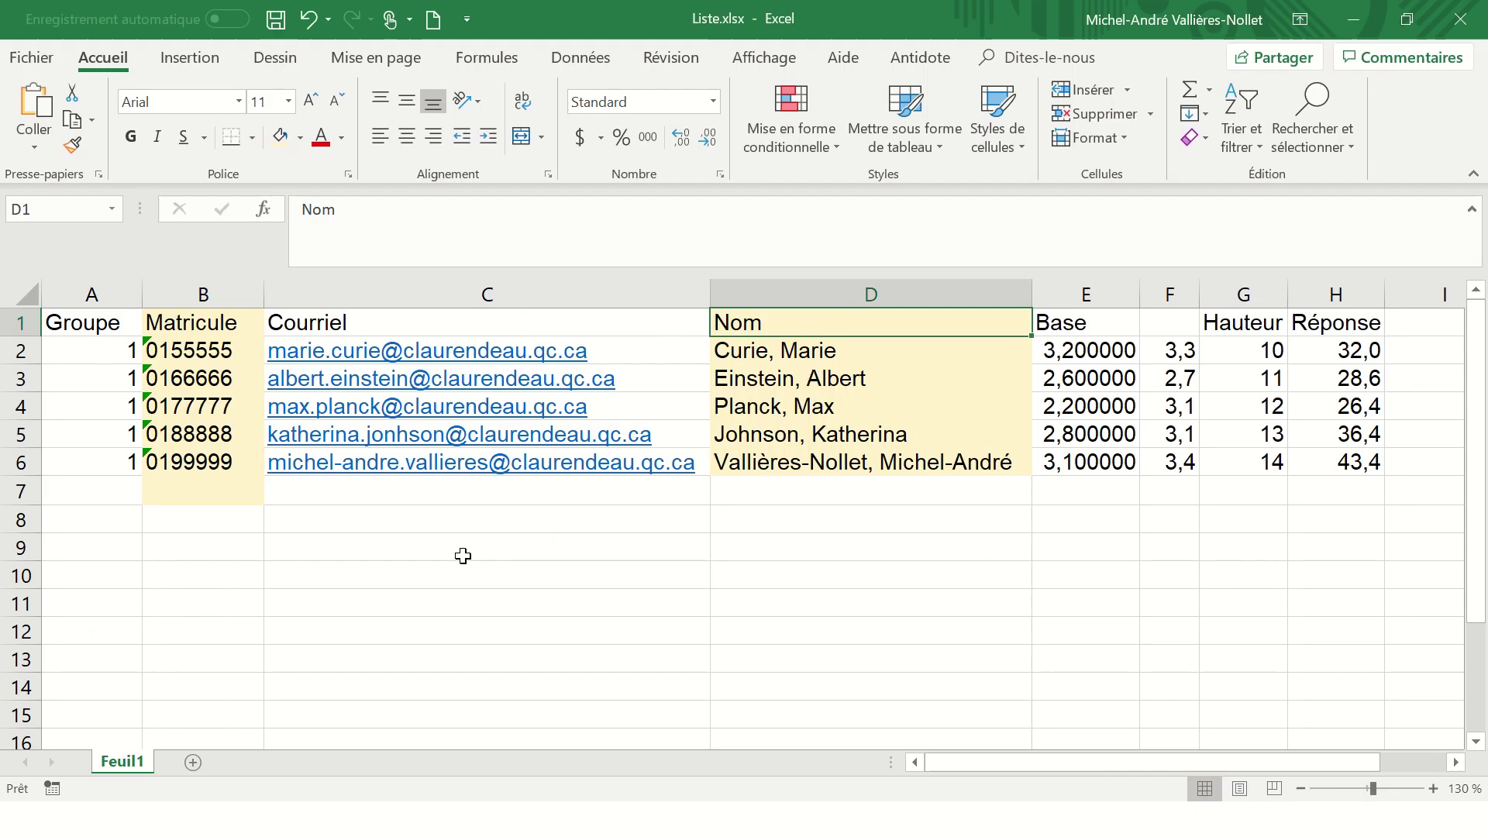
pyautogui.press('alt')
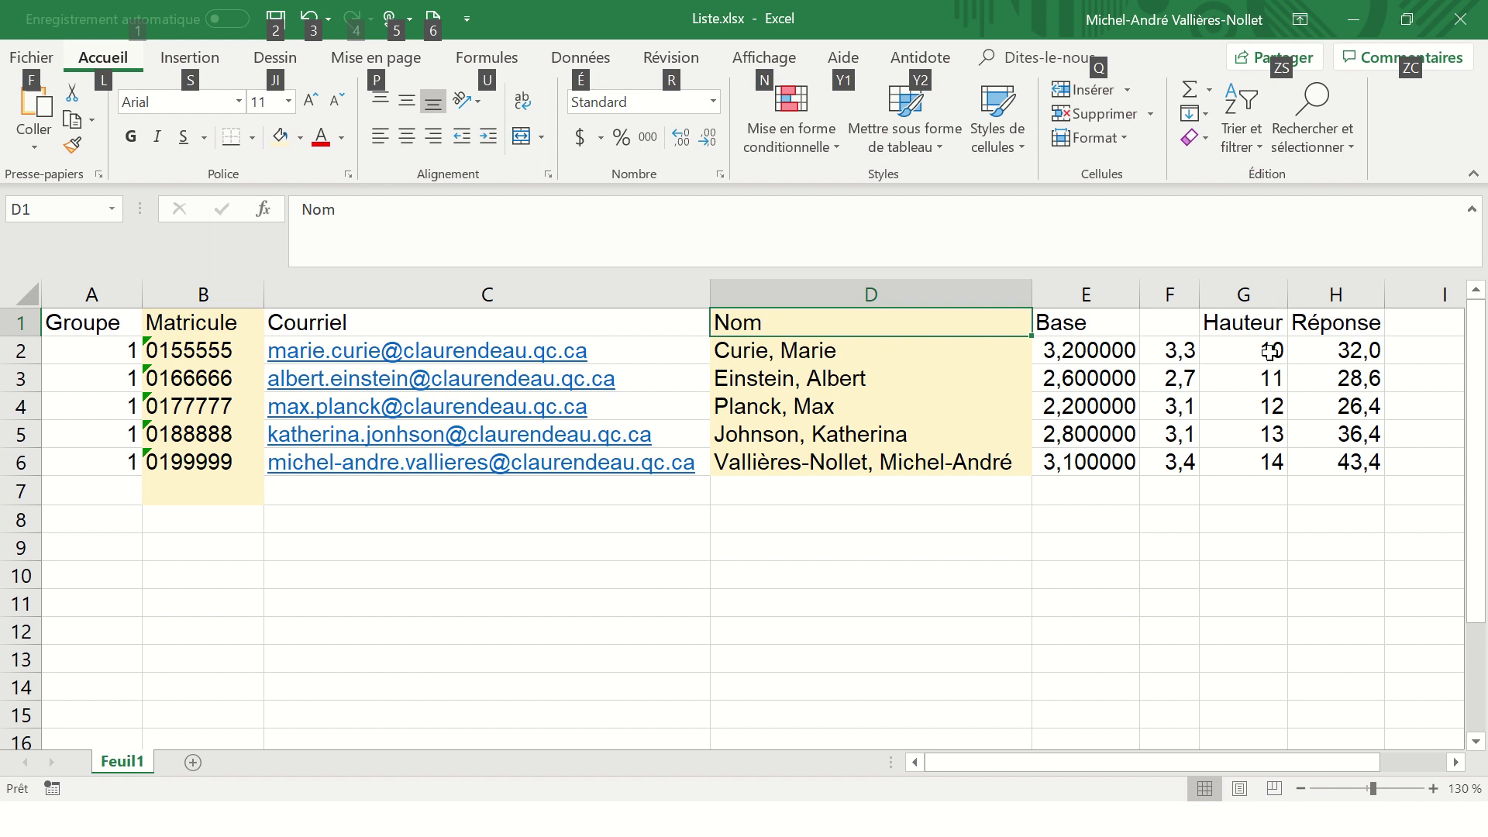
pyautogui.hotkey('alt', 'Tab')
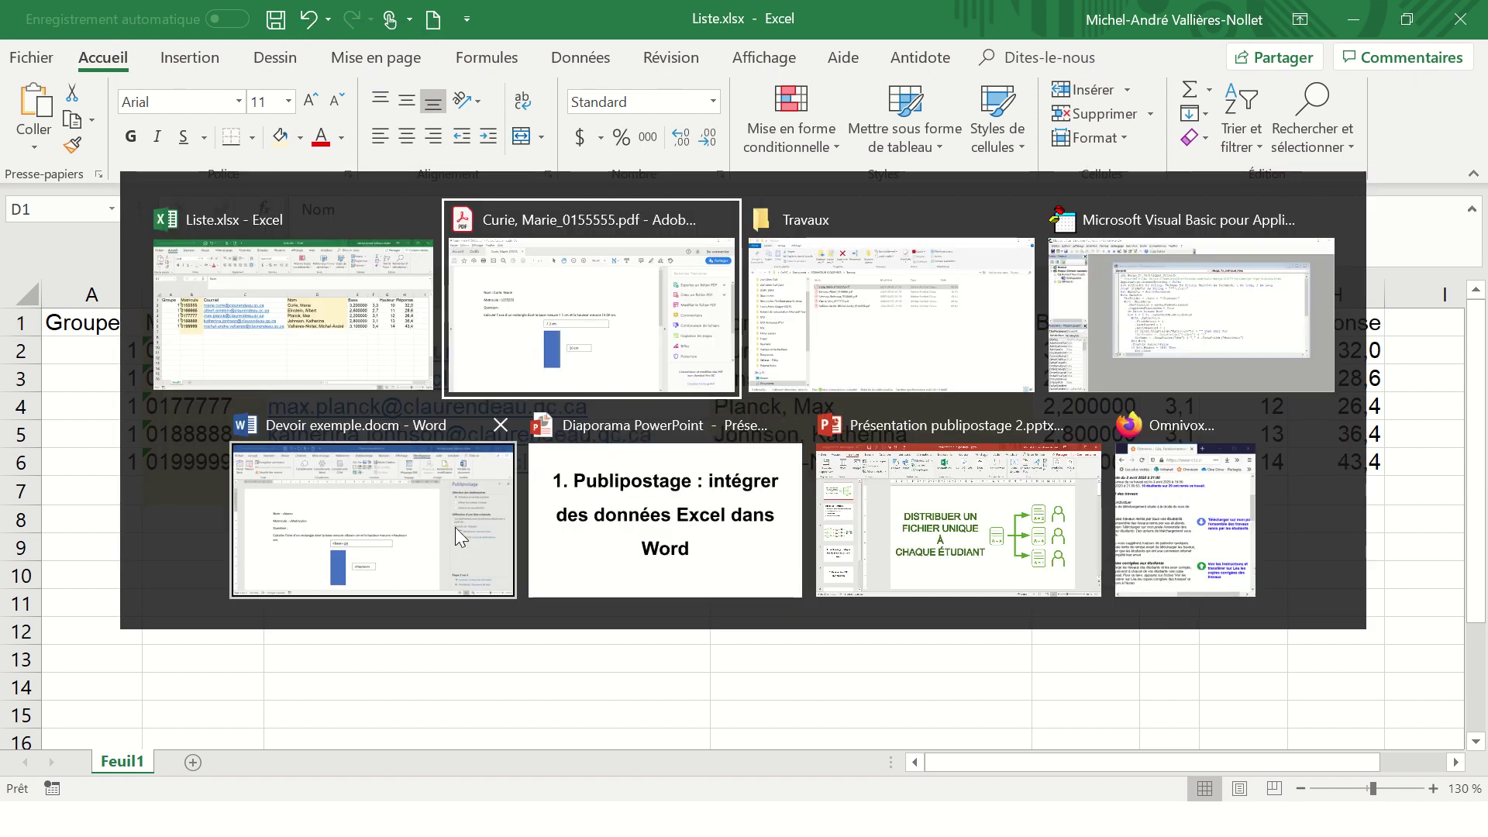
pyautogui.click(609, 318)
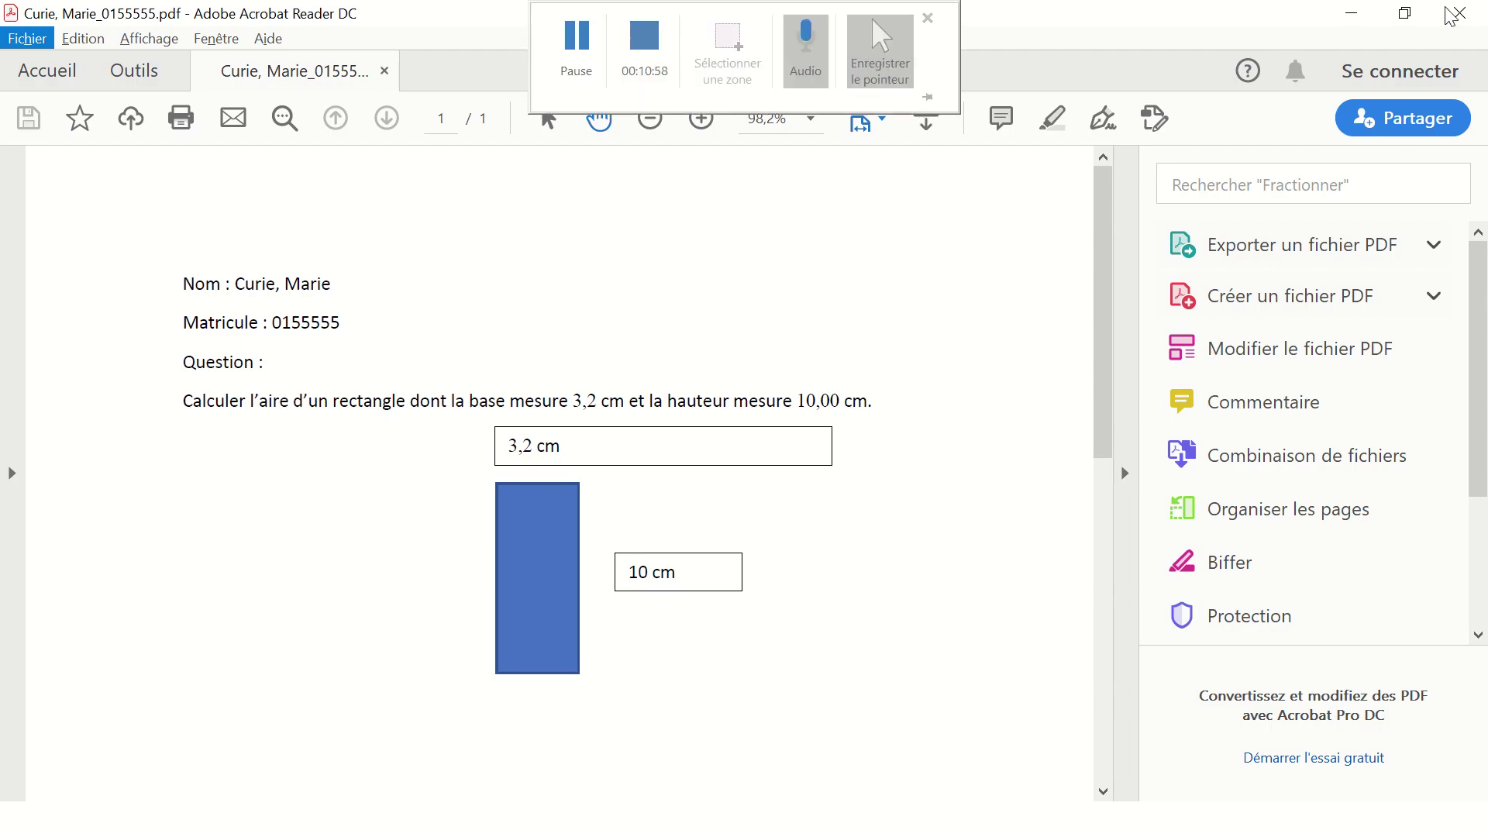
# Switch back to the Travaux folder in File Explorer to look over the generated student PDFs
pyautogui.hotkey('alt', 'Tab')
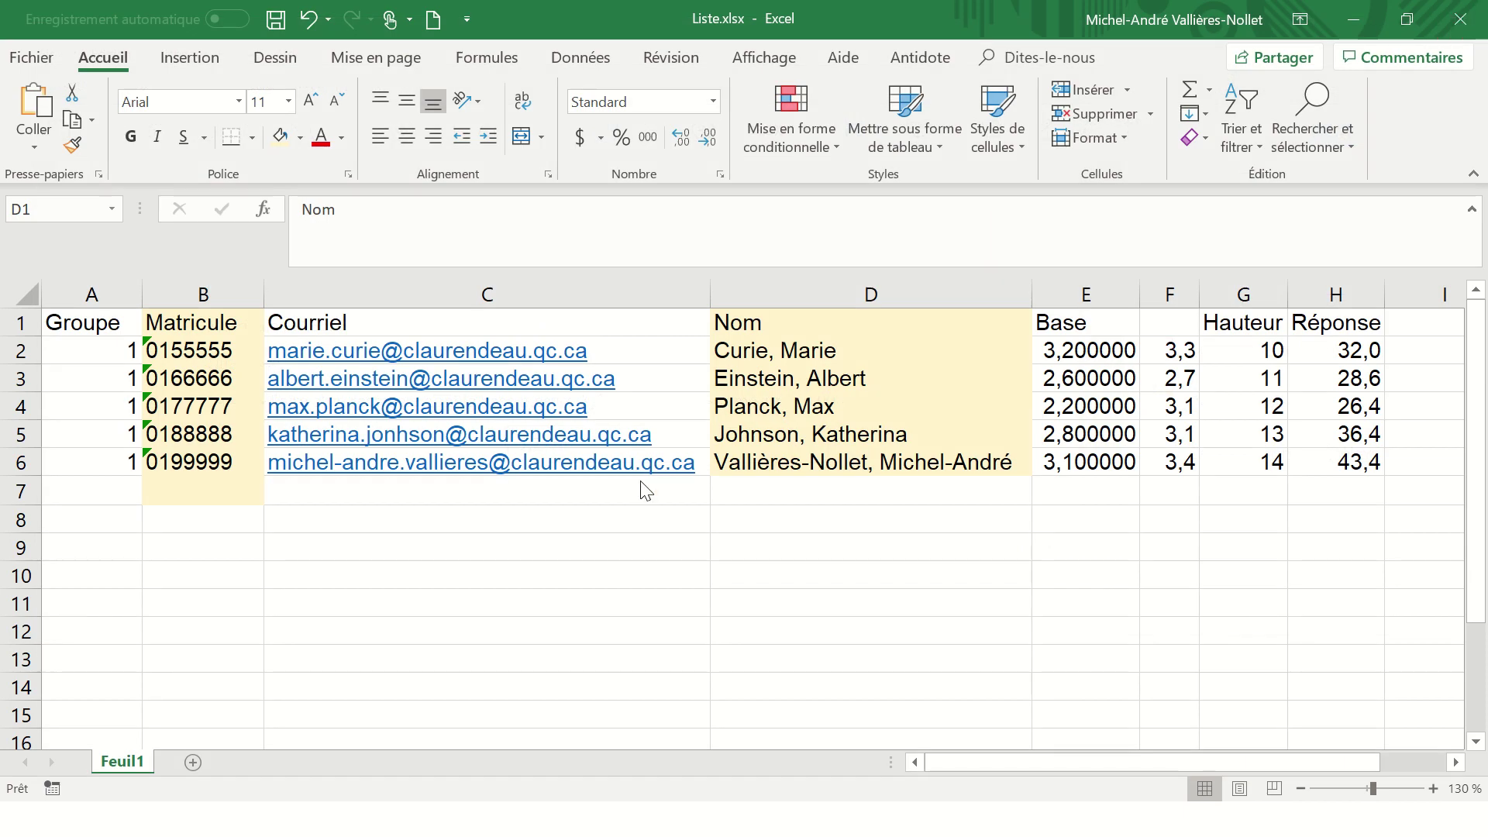
pyautogui.hotkey('alt', 'Tab')
pyautogui.click(707, 333)
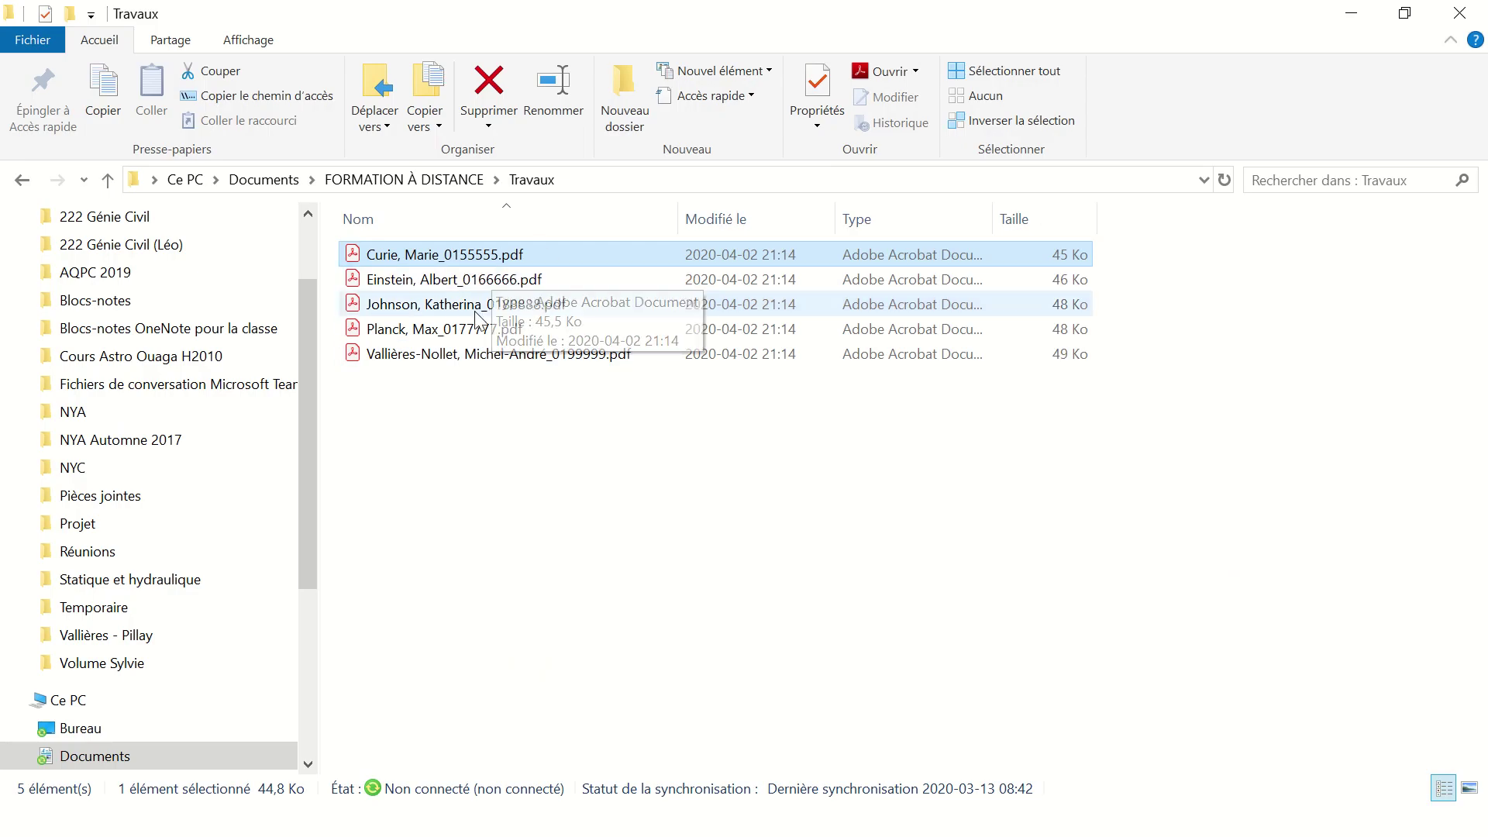
# View the fourth student's generated PDF in the Travaux folder, then close it
pyautogui.doubleClick(437, 339)
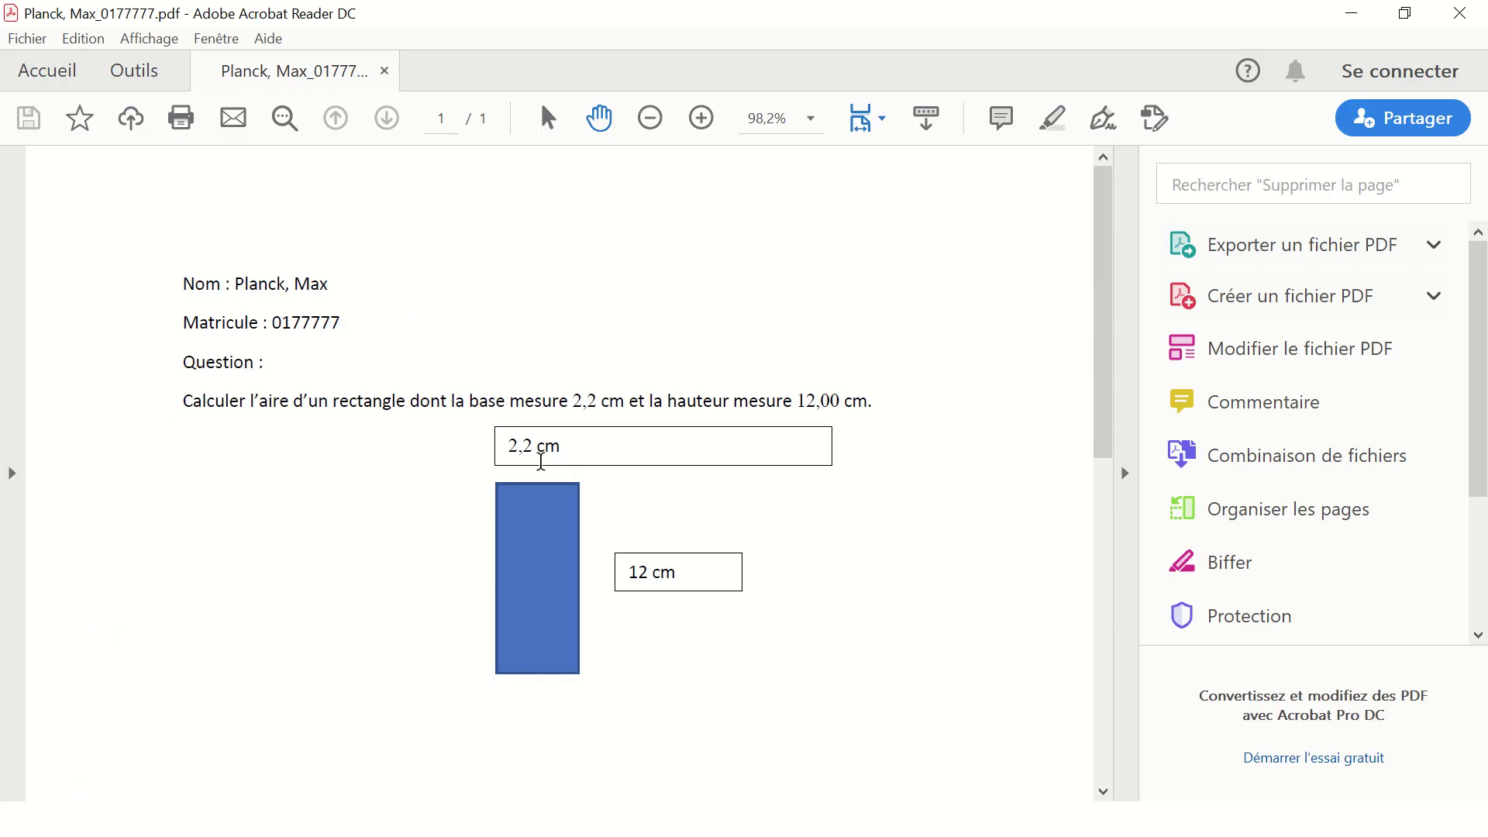
pyautogui.click(1462, 16)
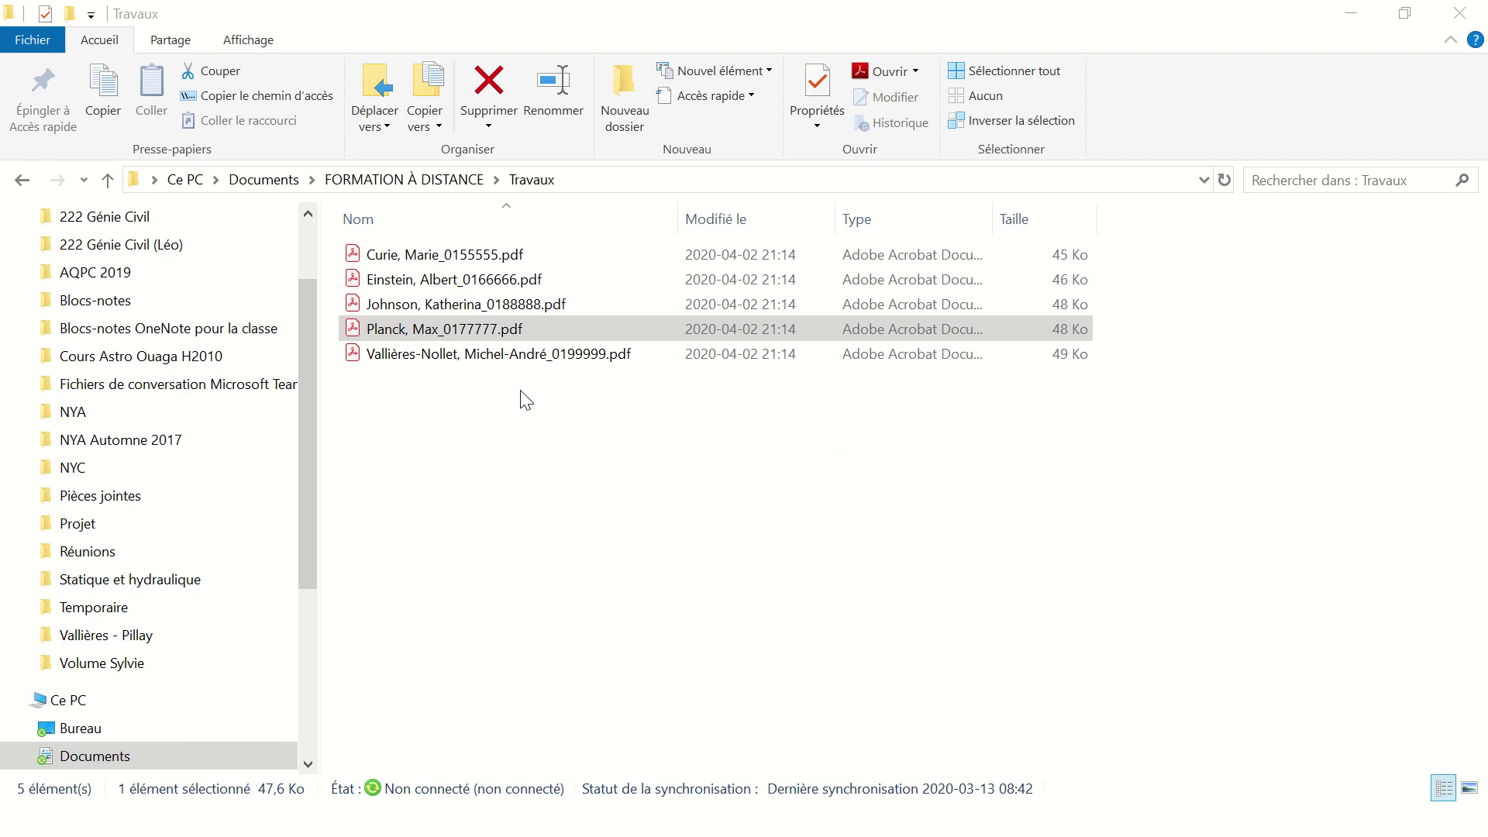
# Switch to the PowerPoint slideshow and advance it to the "3. Déposer sur LÉA" slide
pyautogui.hotkey('alt', 'Tab')
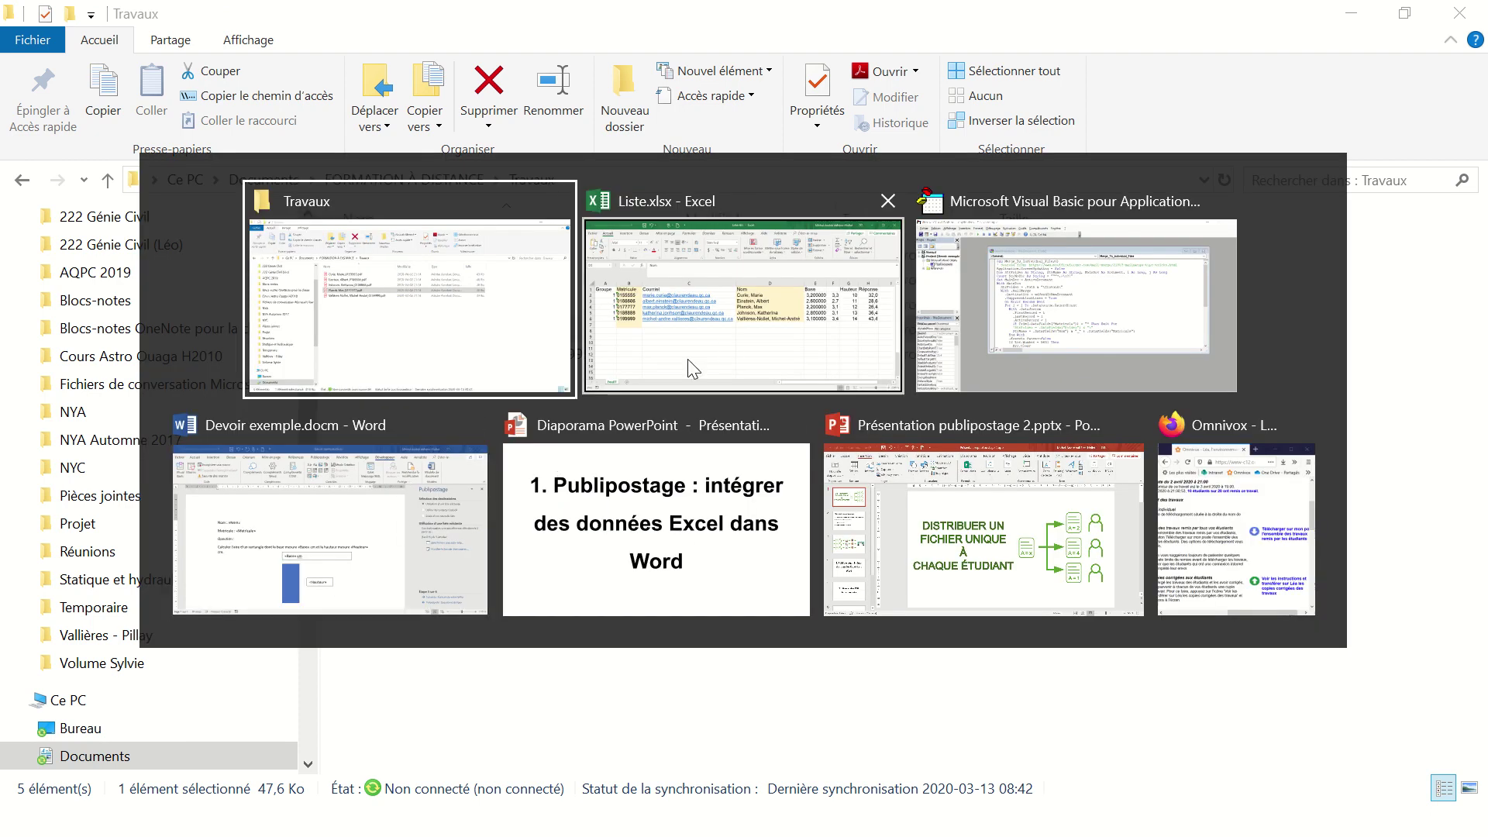
pyautogui.click(705, 533)
pyautogui.click(628, 473)
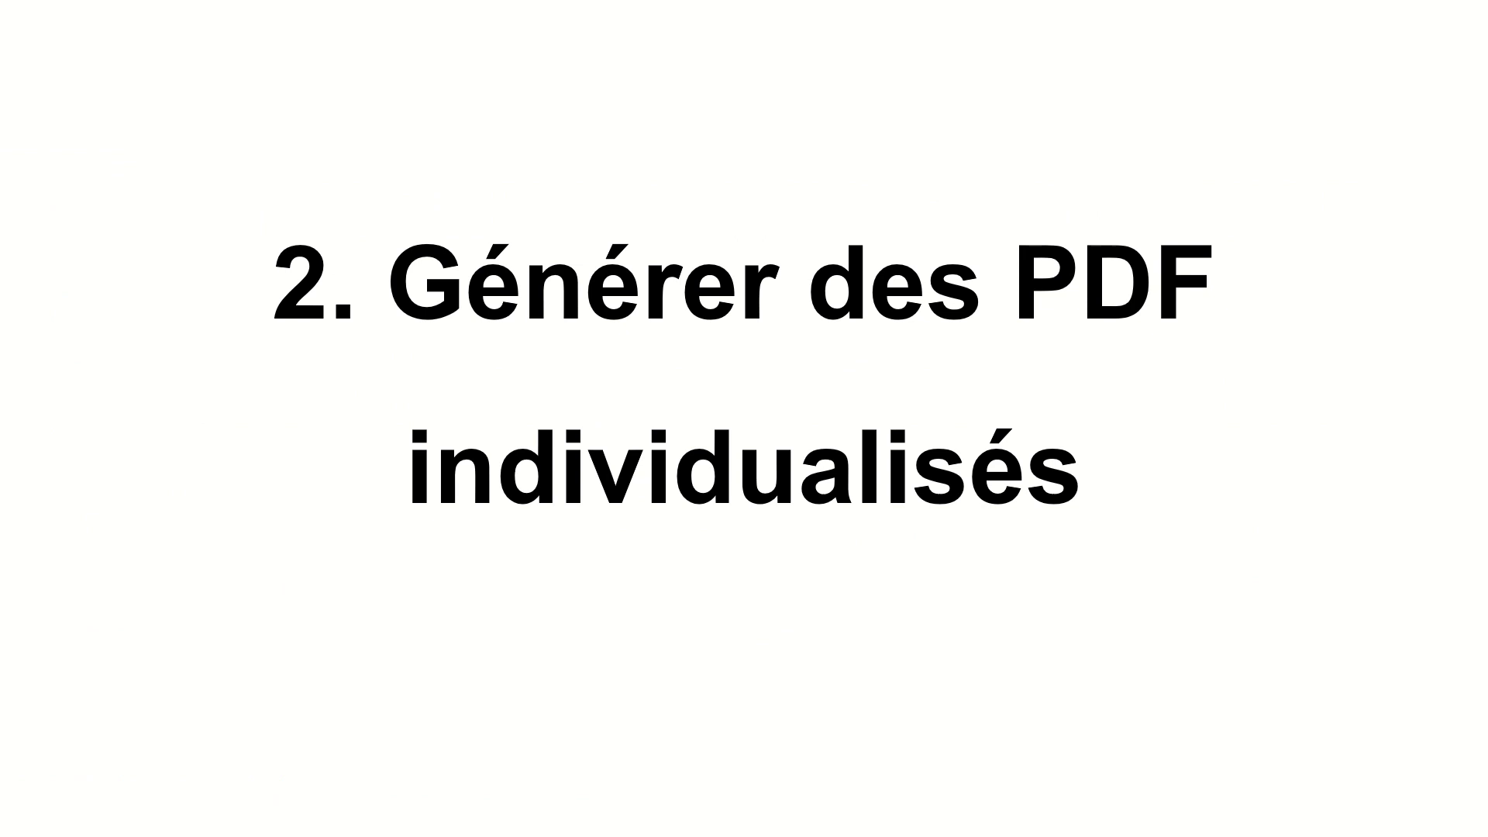
pyautogui.press('Right')
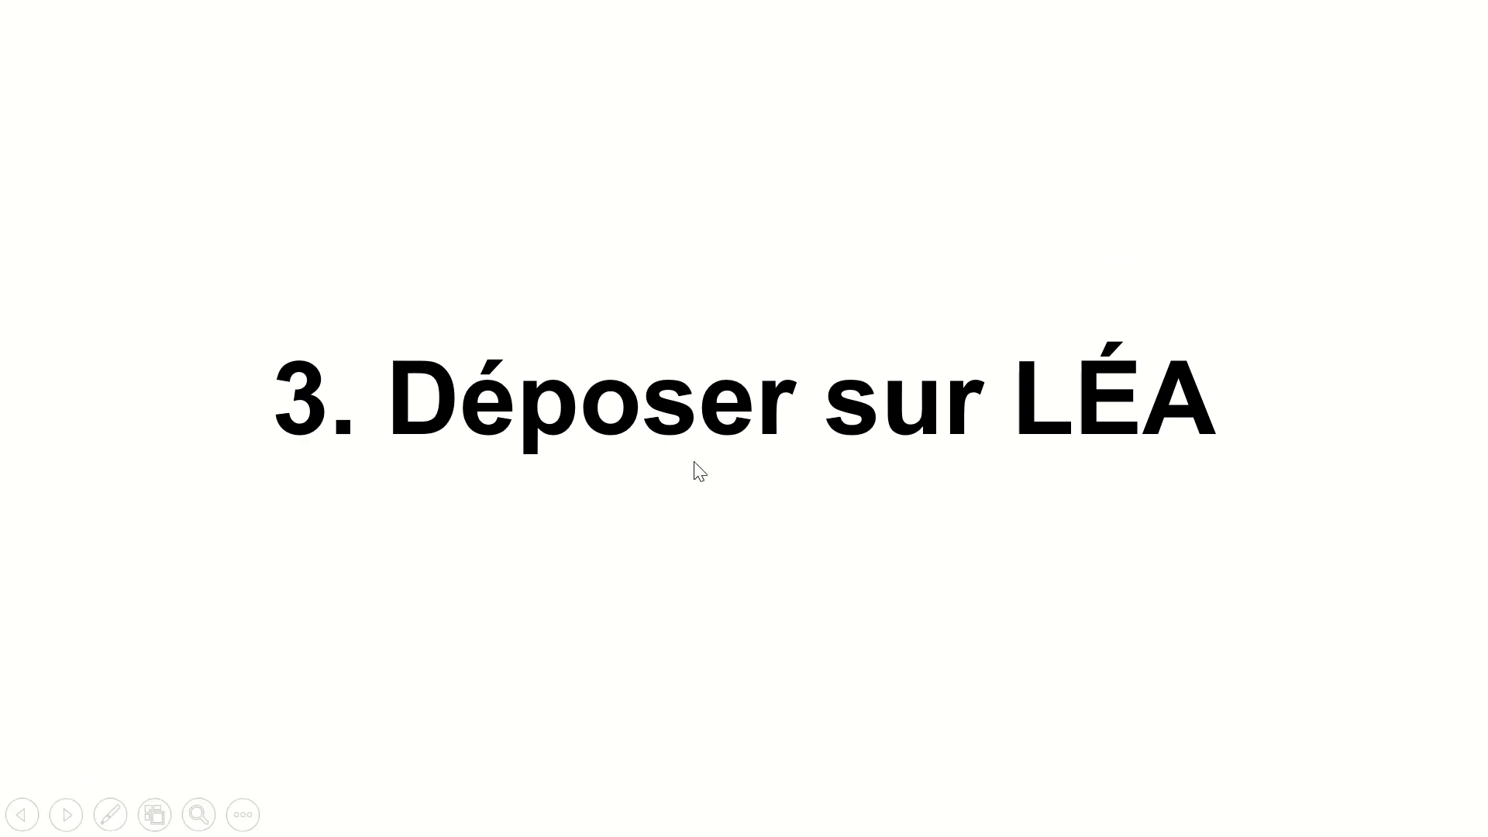
# Switch back to File Explorer, return to the FORMATION À DISTANCE folder and delete the old Travaux.zip
pyautogui.hotkey('alt', 'Tab')
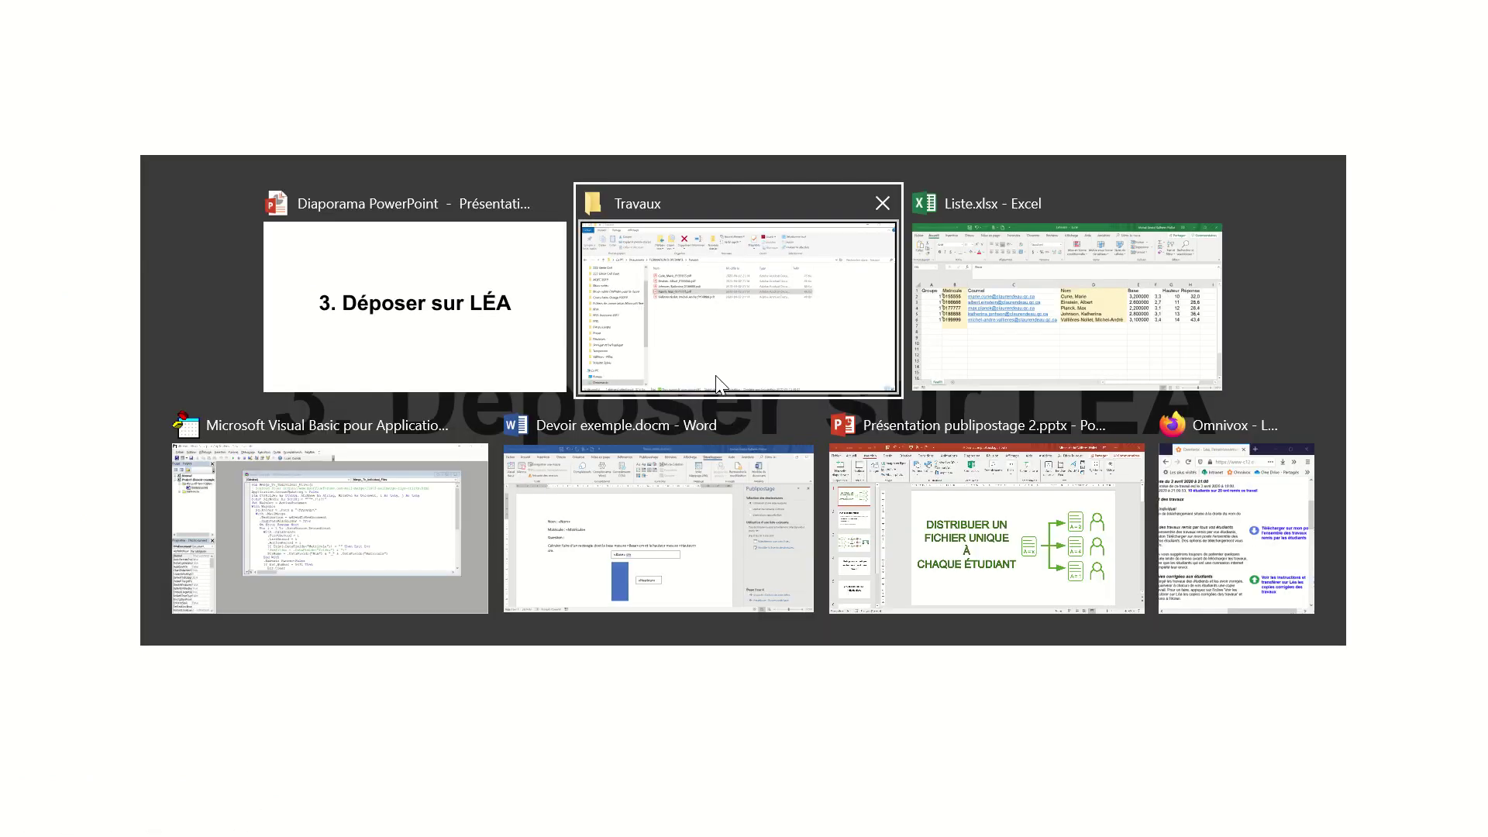
pyautogui.click(714, 388)
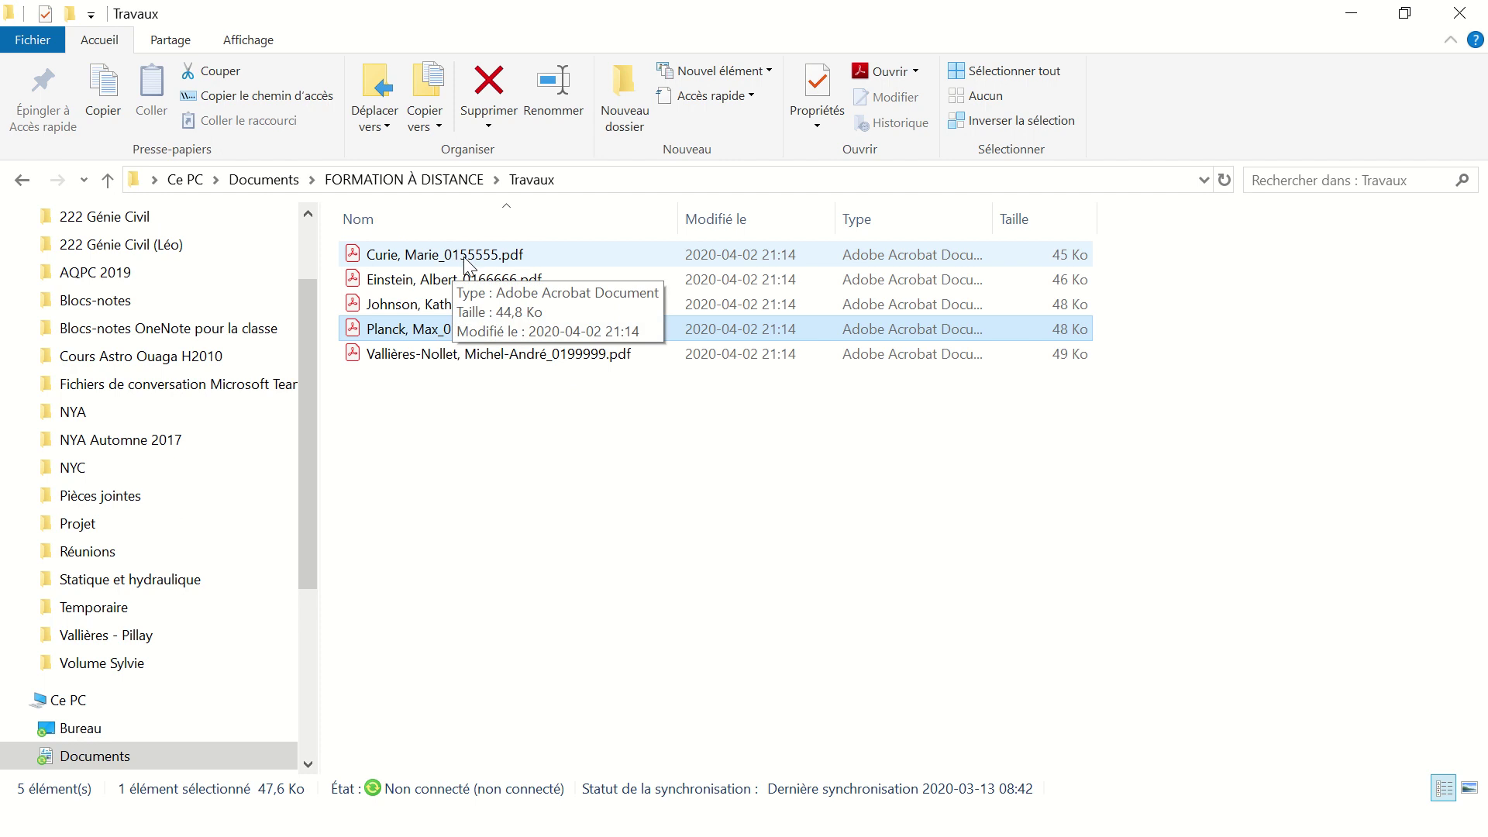
pyautogui.click(20, 180)
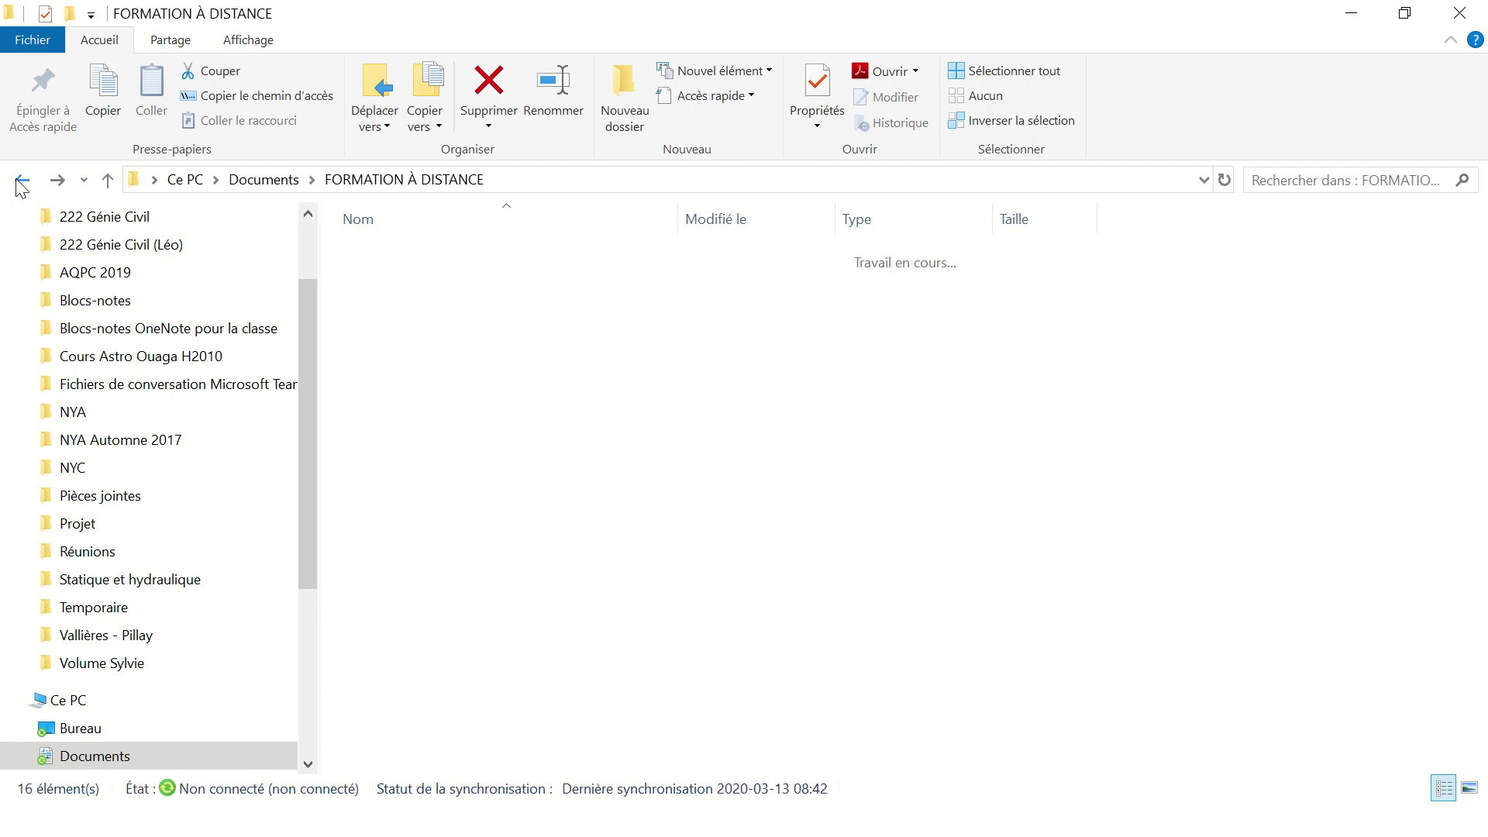
pyautogui.click(420, 629)
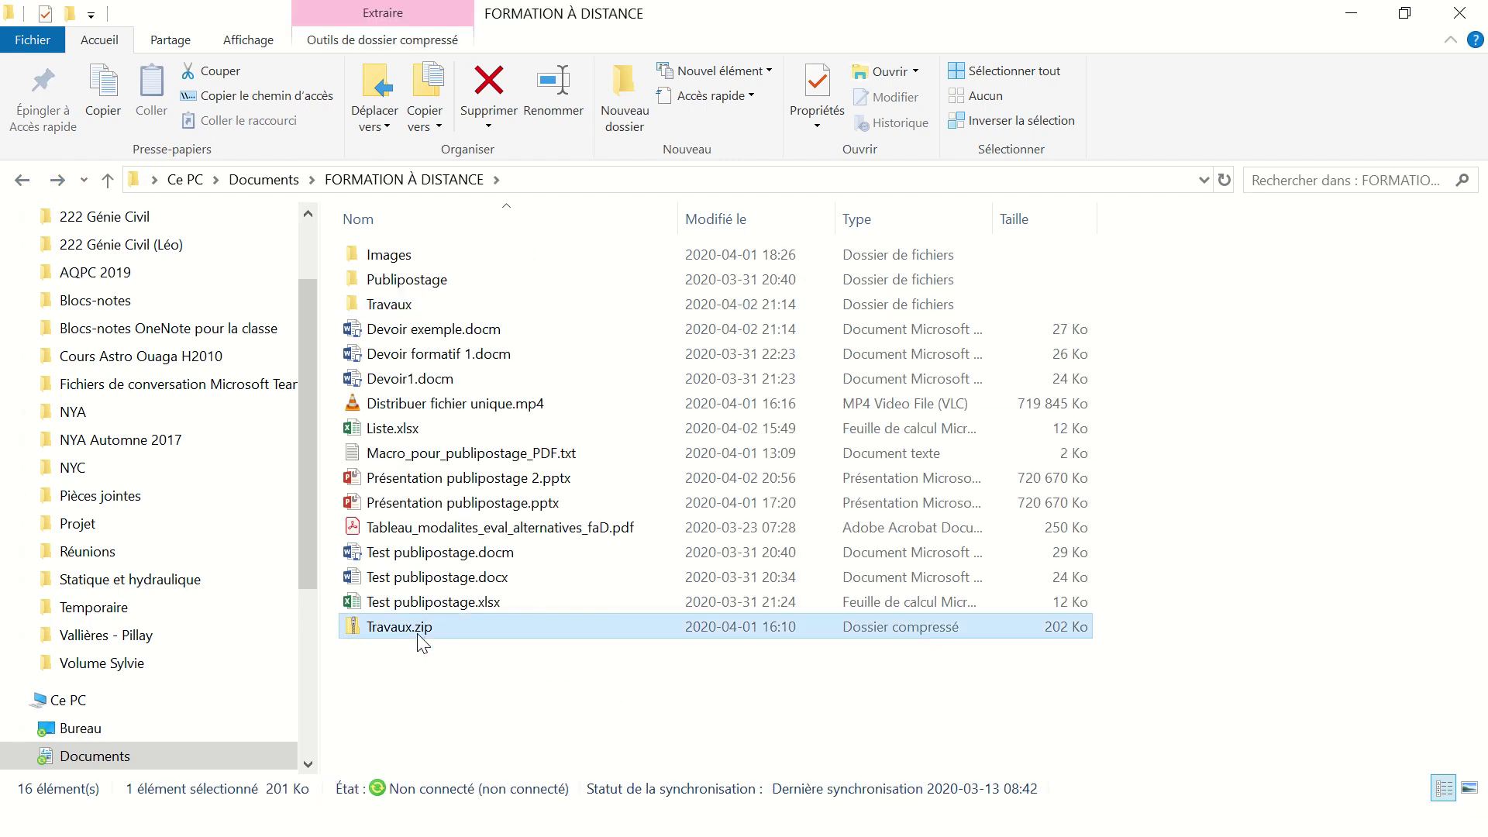
pyautogui.press('Delete')
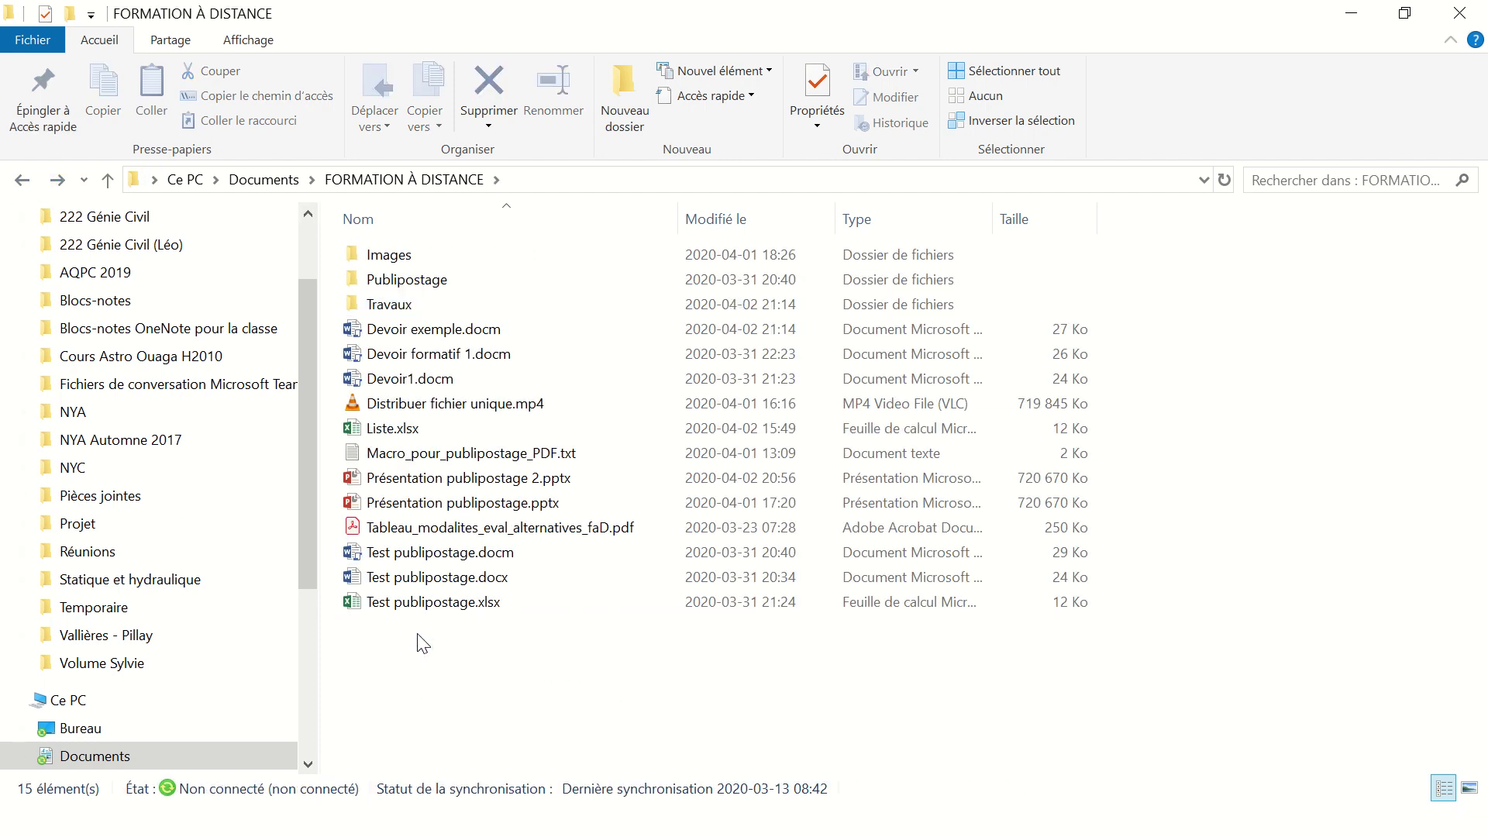
# Compress the Travaux folder into a ZIP archive, keeping the name Travaux.zip
pyautogui.click(388, 305)
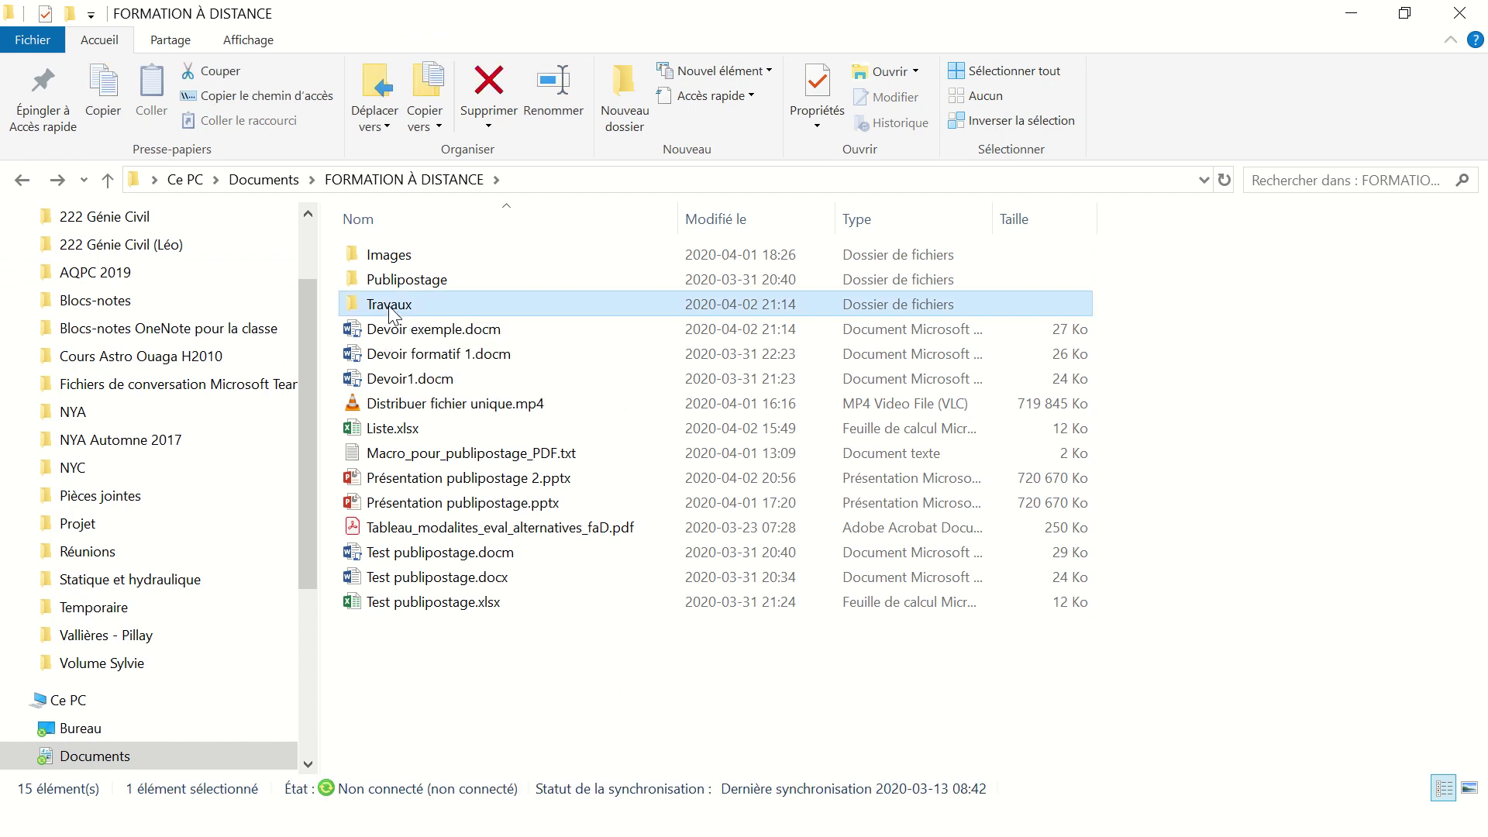
pyautogui.rightClick(389, 305)
pyautogui.moveTo(253, 591)
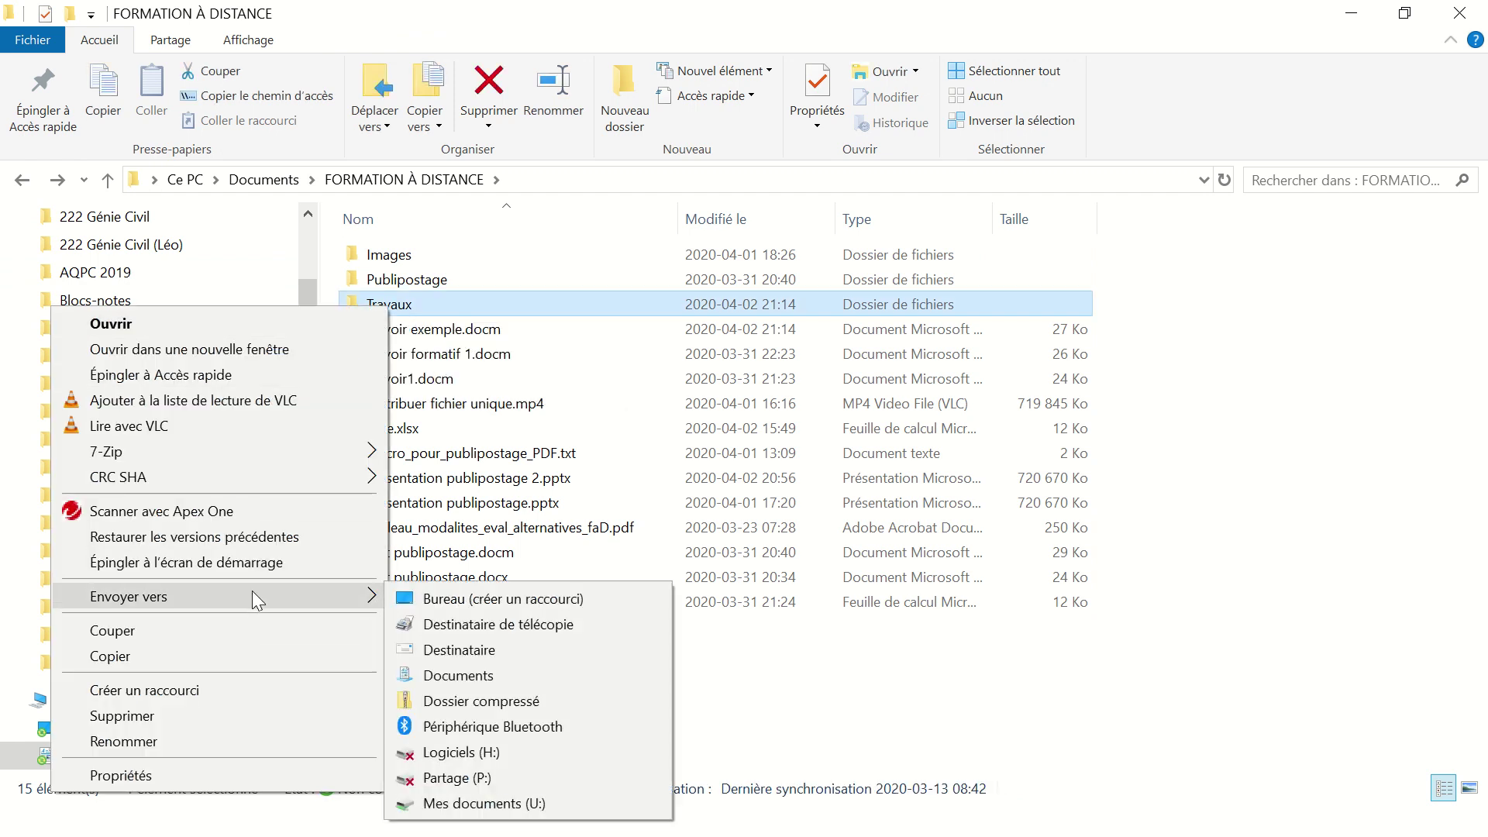
pyautogui.click(518, 700)
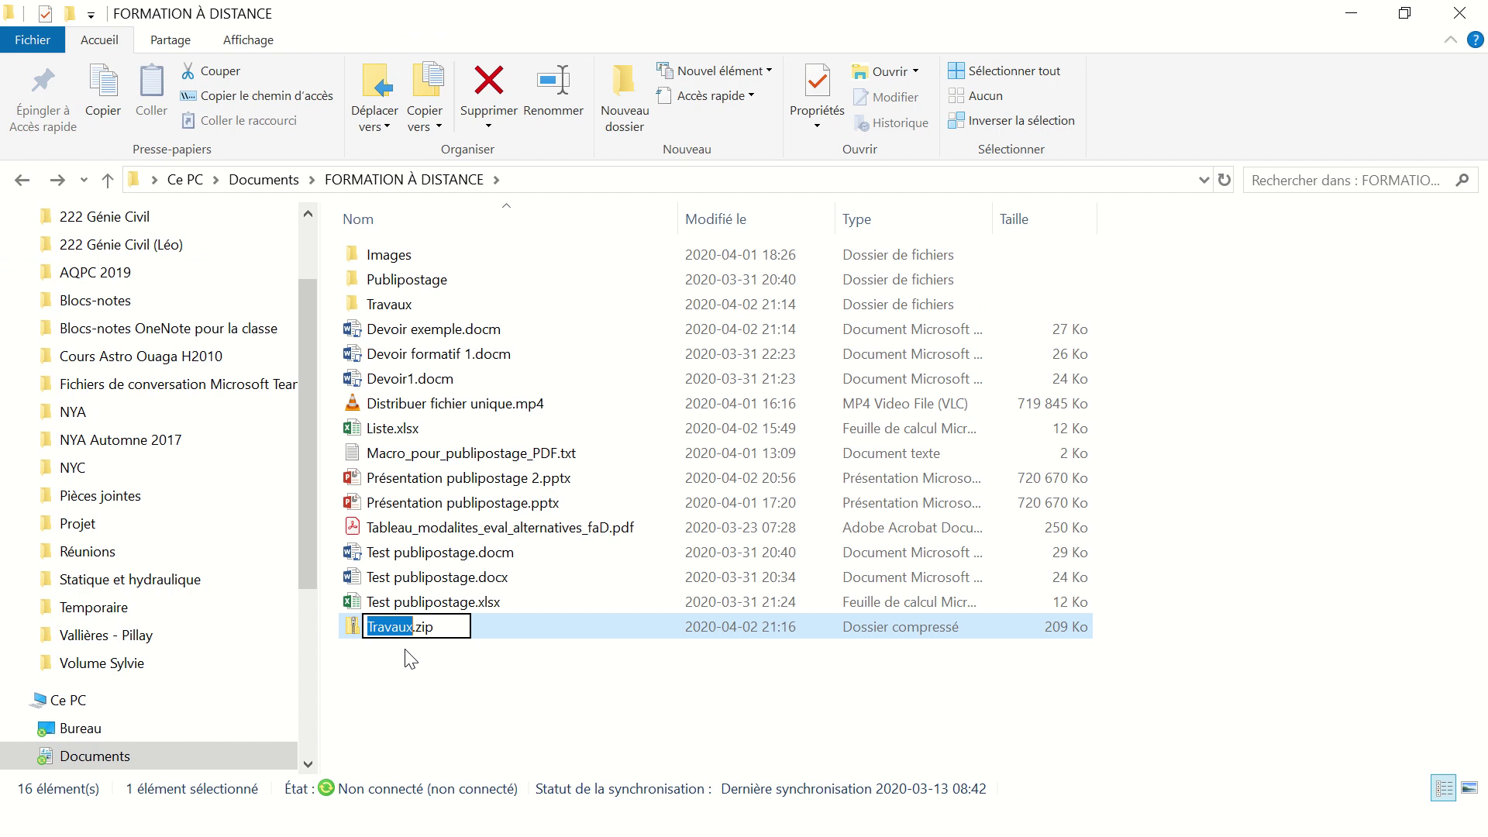
pyautogui.press('Return')
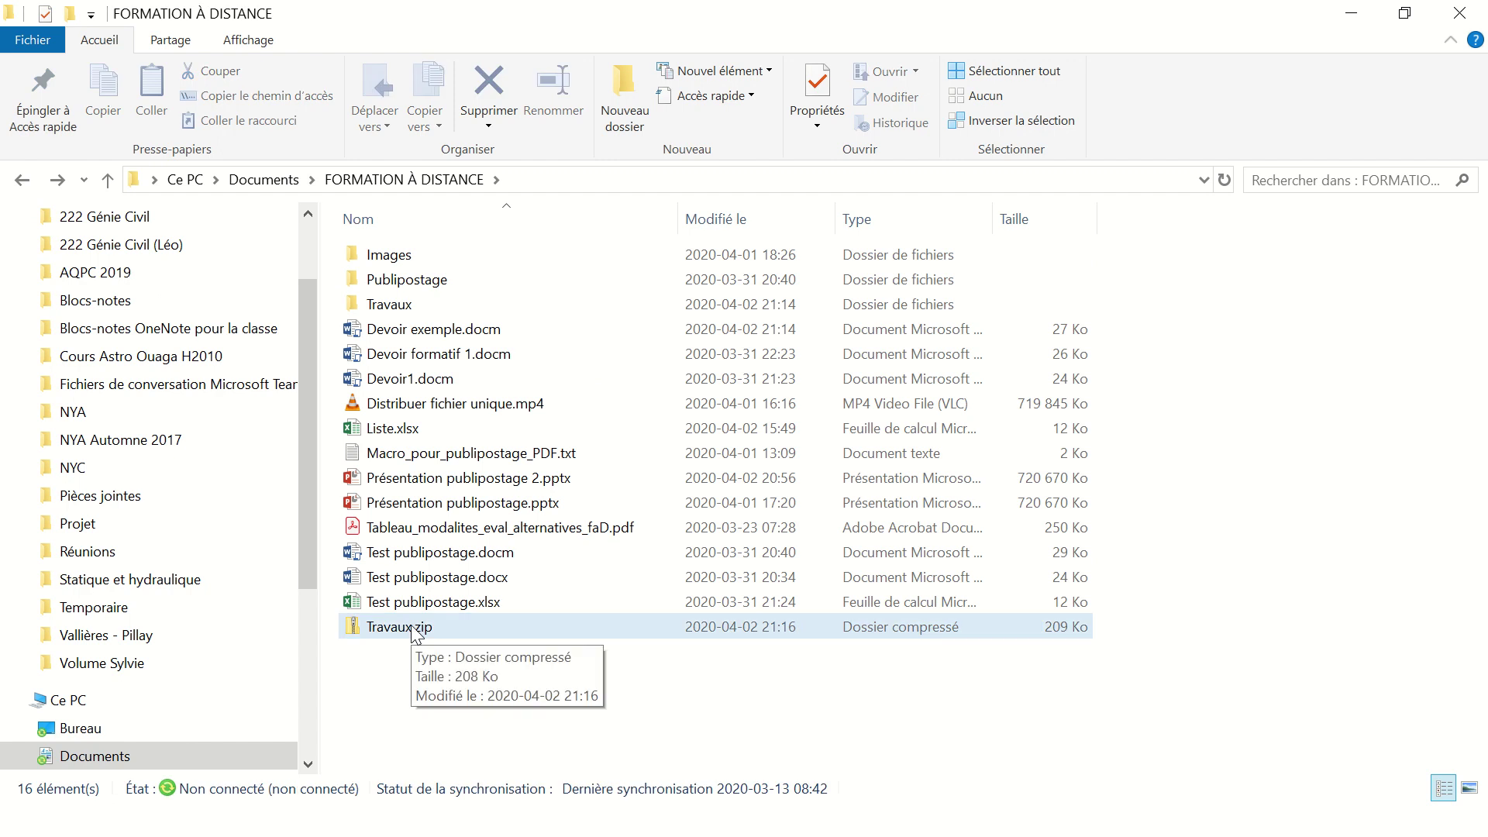
# Switch to Léa in Firefox and open the Devoir formatif assignment form for course 203-221-AL group 00002
pyautogui.hotkey('alt', 'Tab')
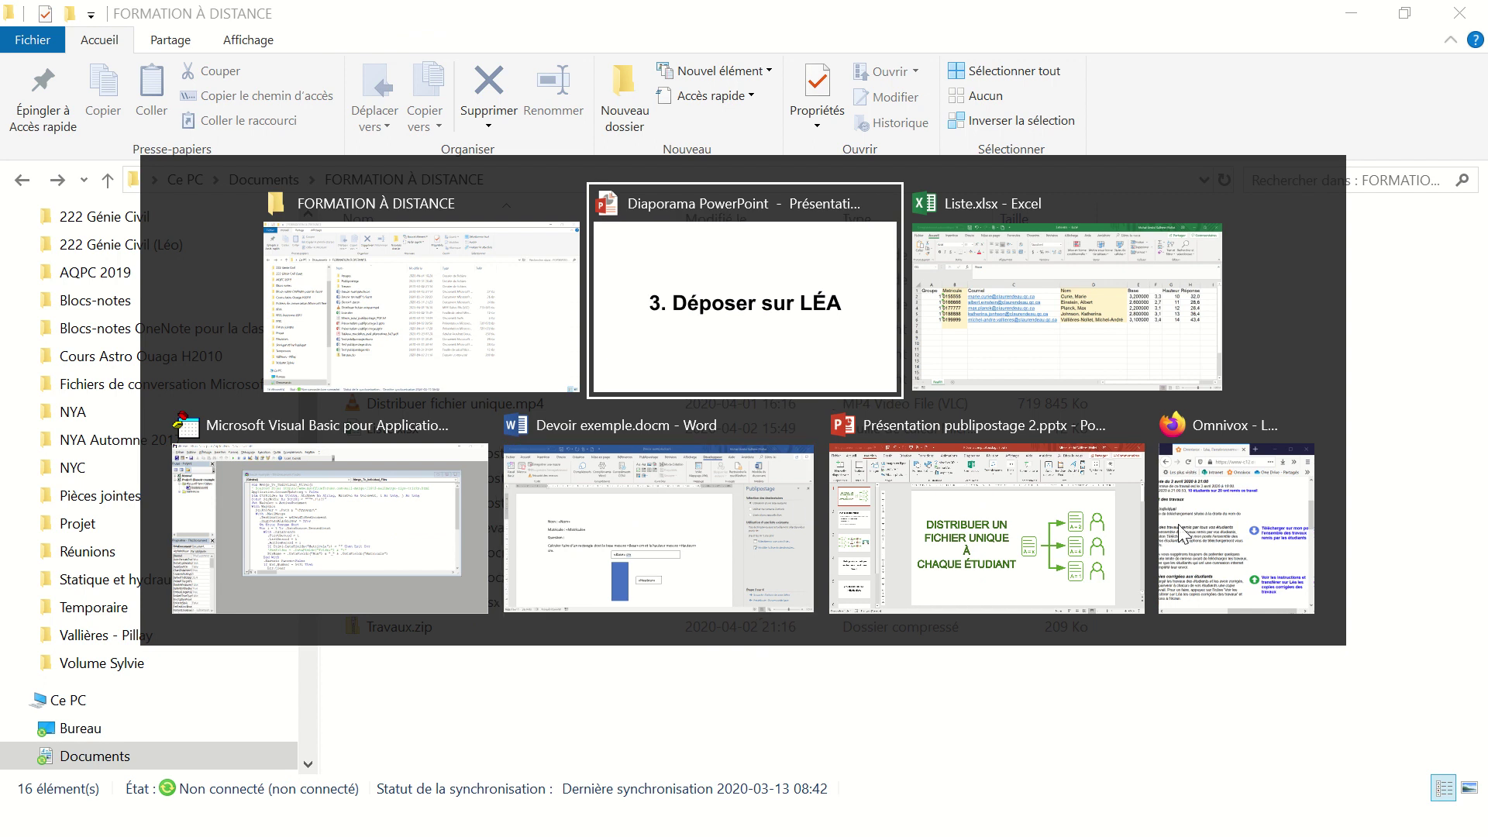
pyautogui.click(1235, 519)
pyautogui.moveTo(587, 10)
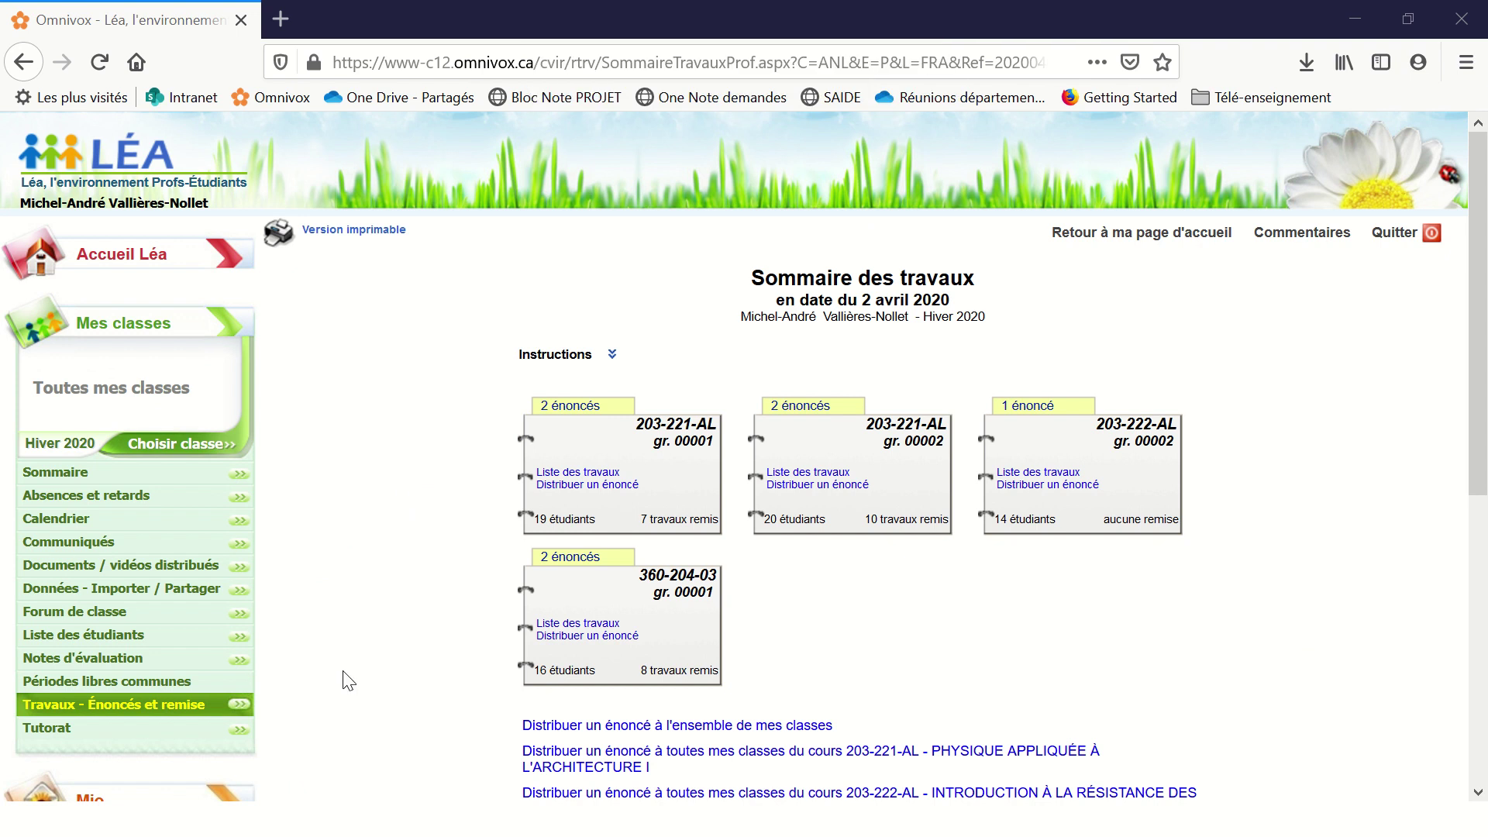
pyautogui.scroll(-3, 345, 667)
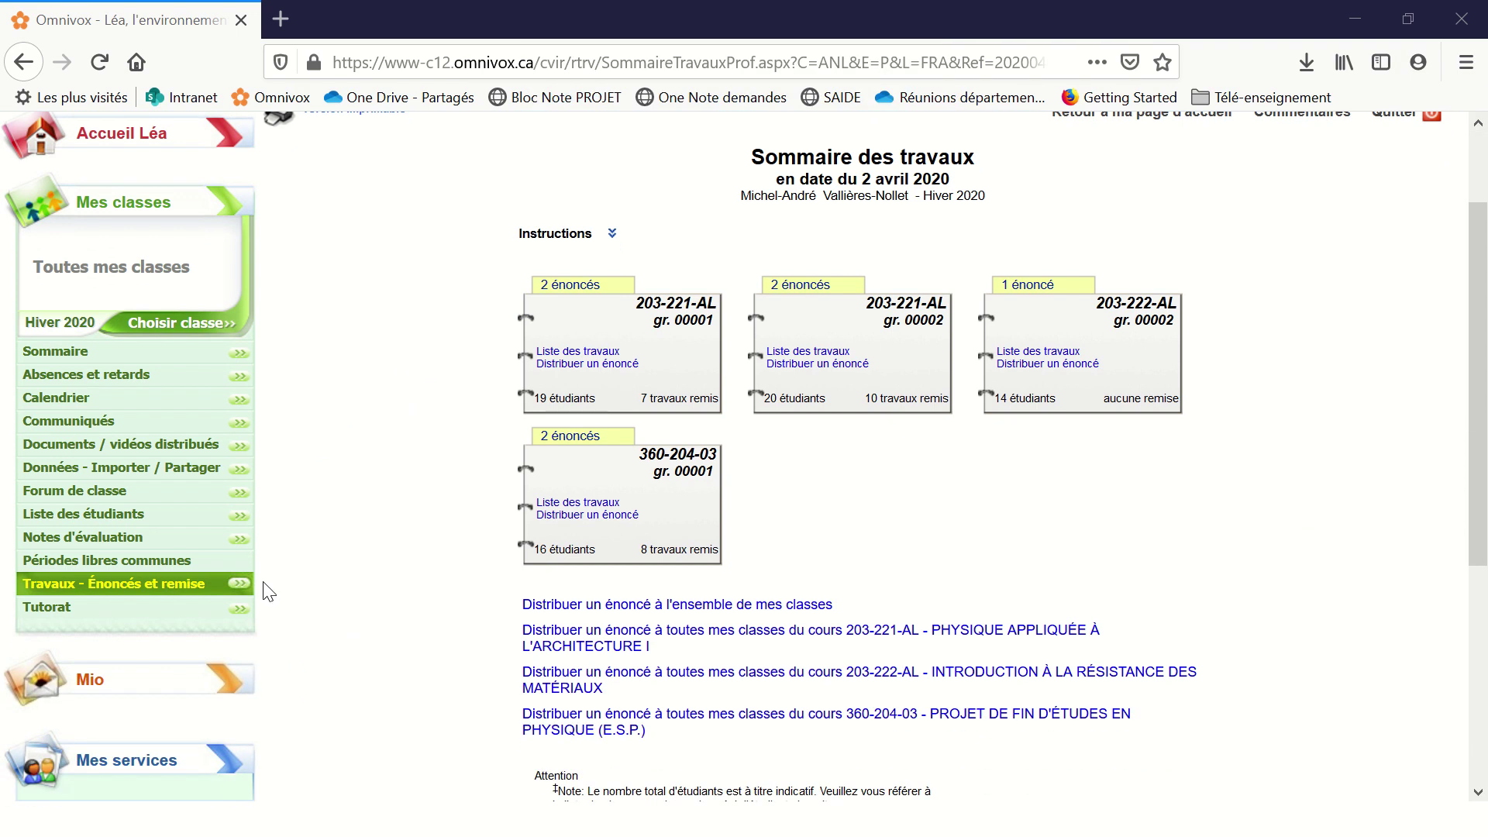
pyautogui.moveTo(227, 593)
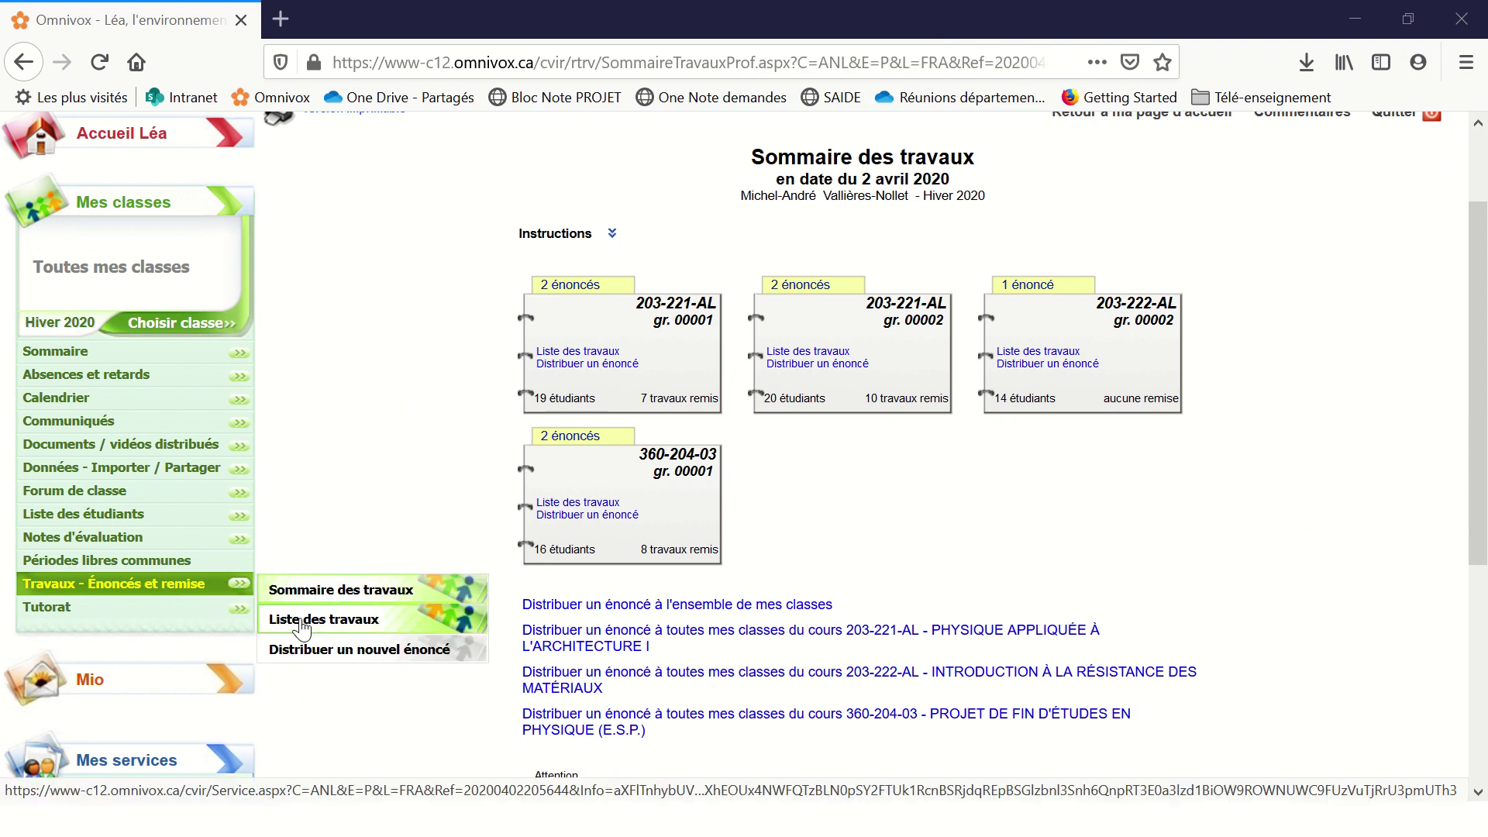
pyautogui.click(324, 658)
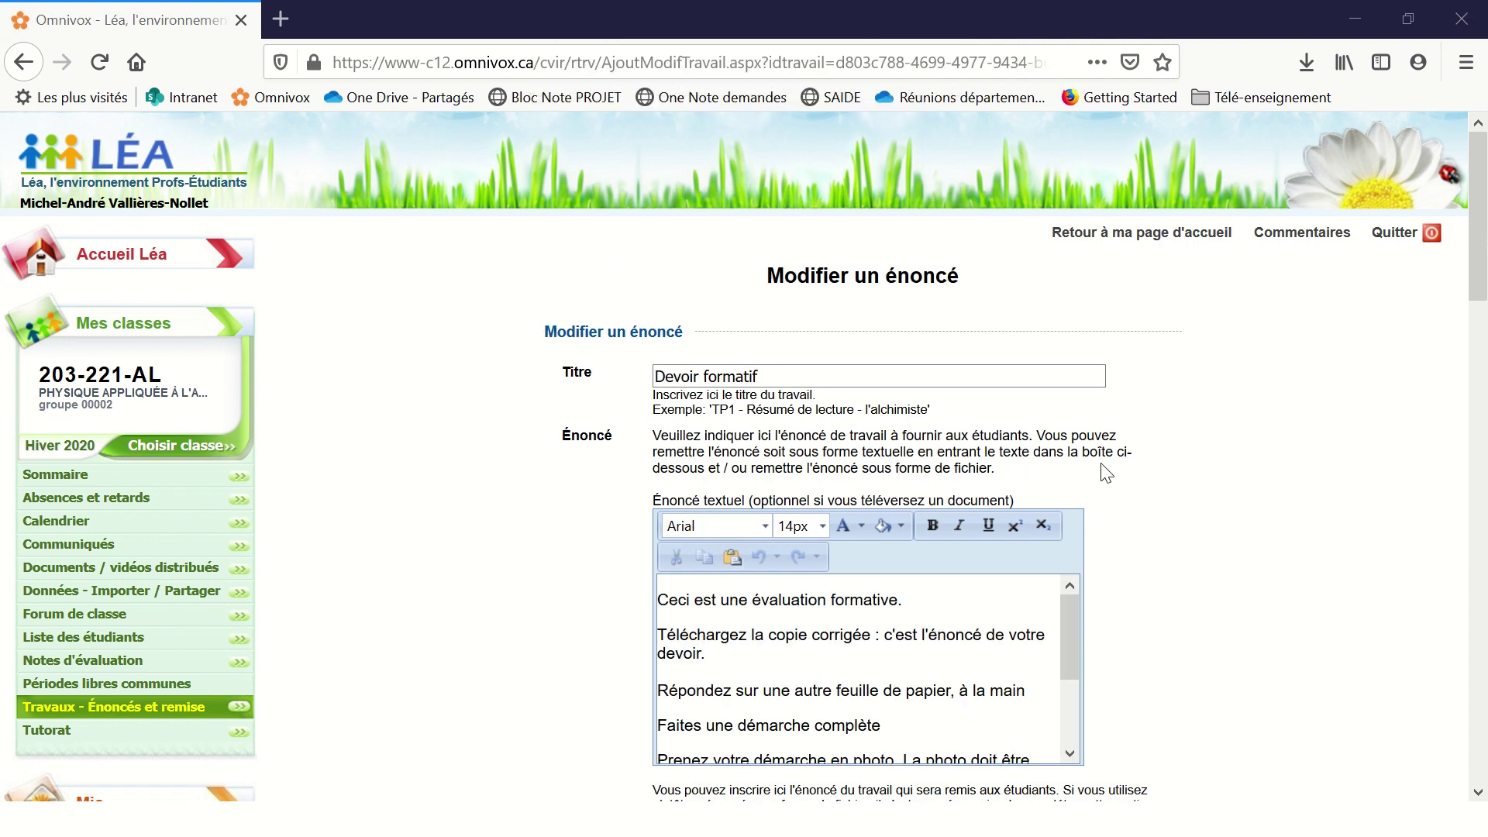
# Examine the Devoir formatif form's student instructions, file attachment, category, release date, submission mode, deadline and late-work settings
pyautogui.scroll(-3, 1074, 472)
pyautogui.click(868, 262)
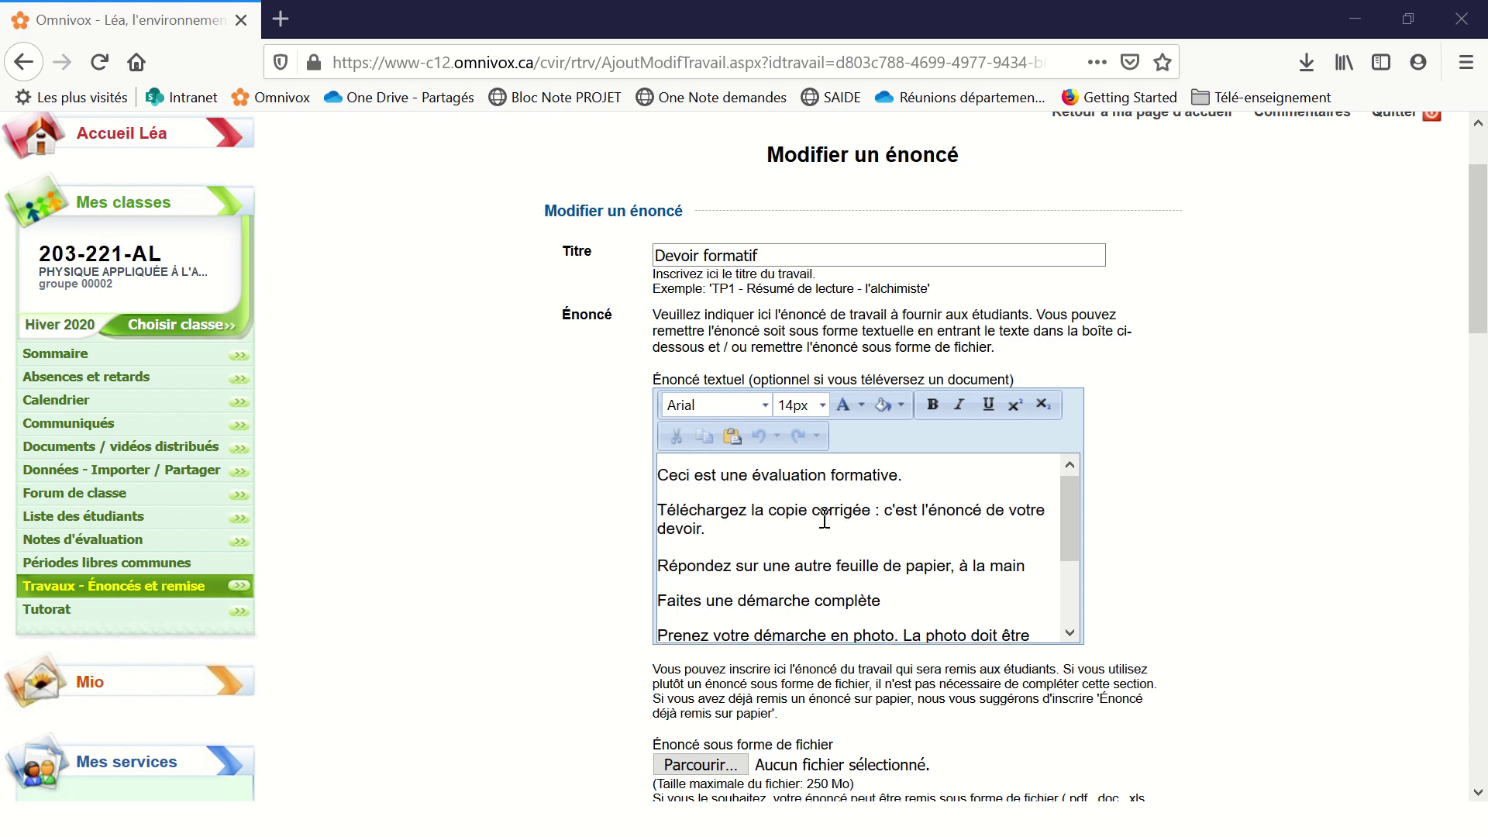
pyautogui.scroll(-3, 822, 521)
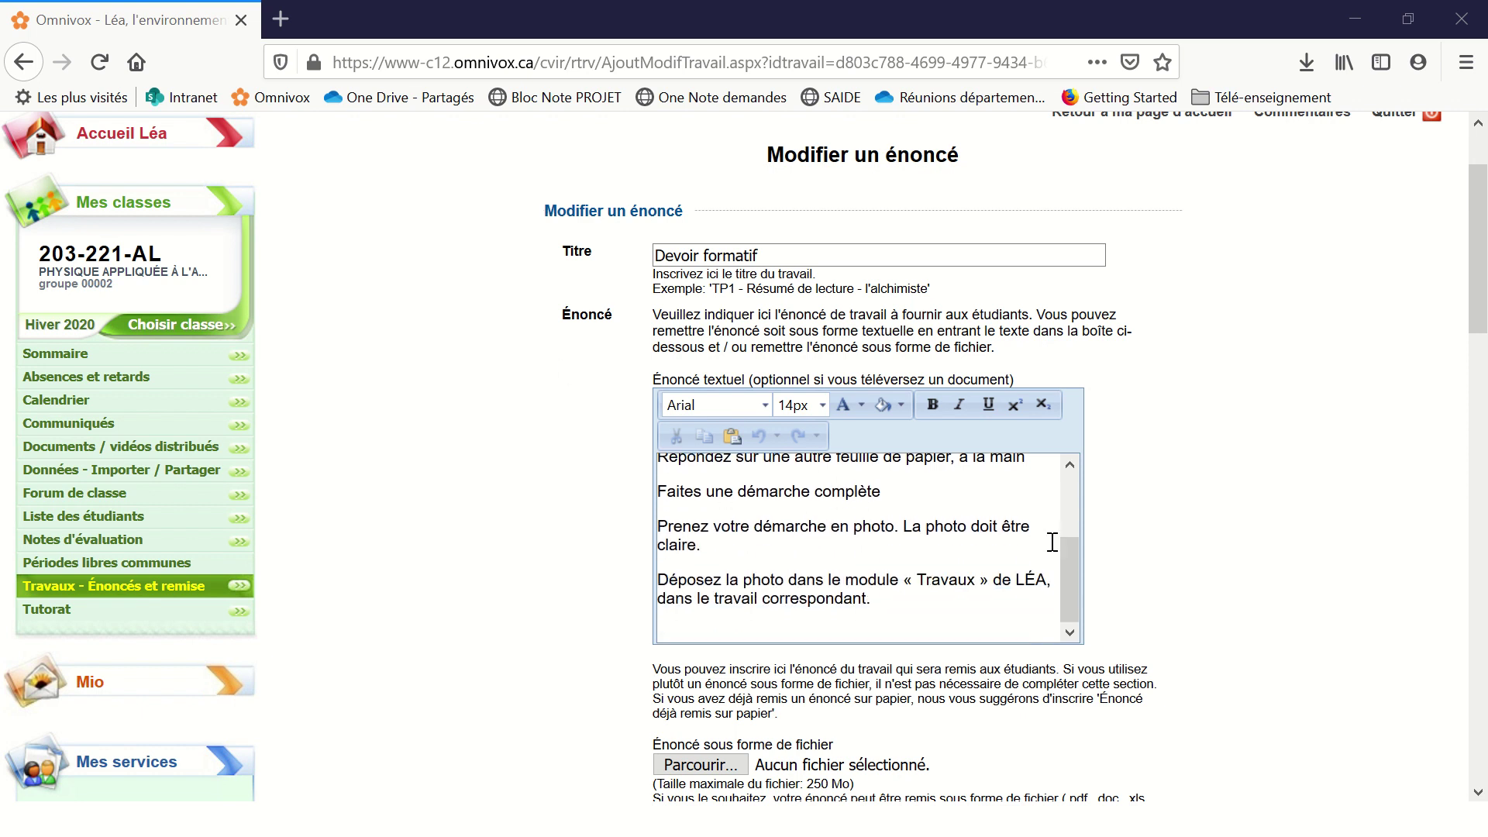
pyautogui.scroll(-3, 1189, 551)
pyautogui.scroll(-5, 1171, 513)
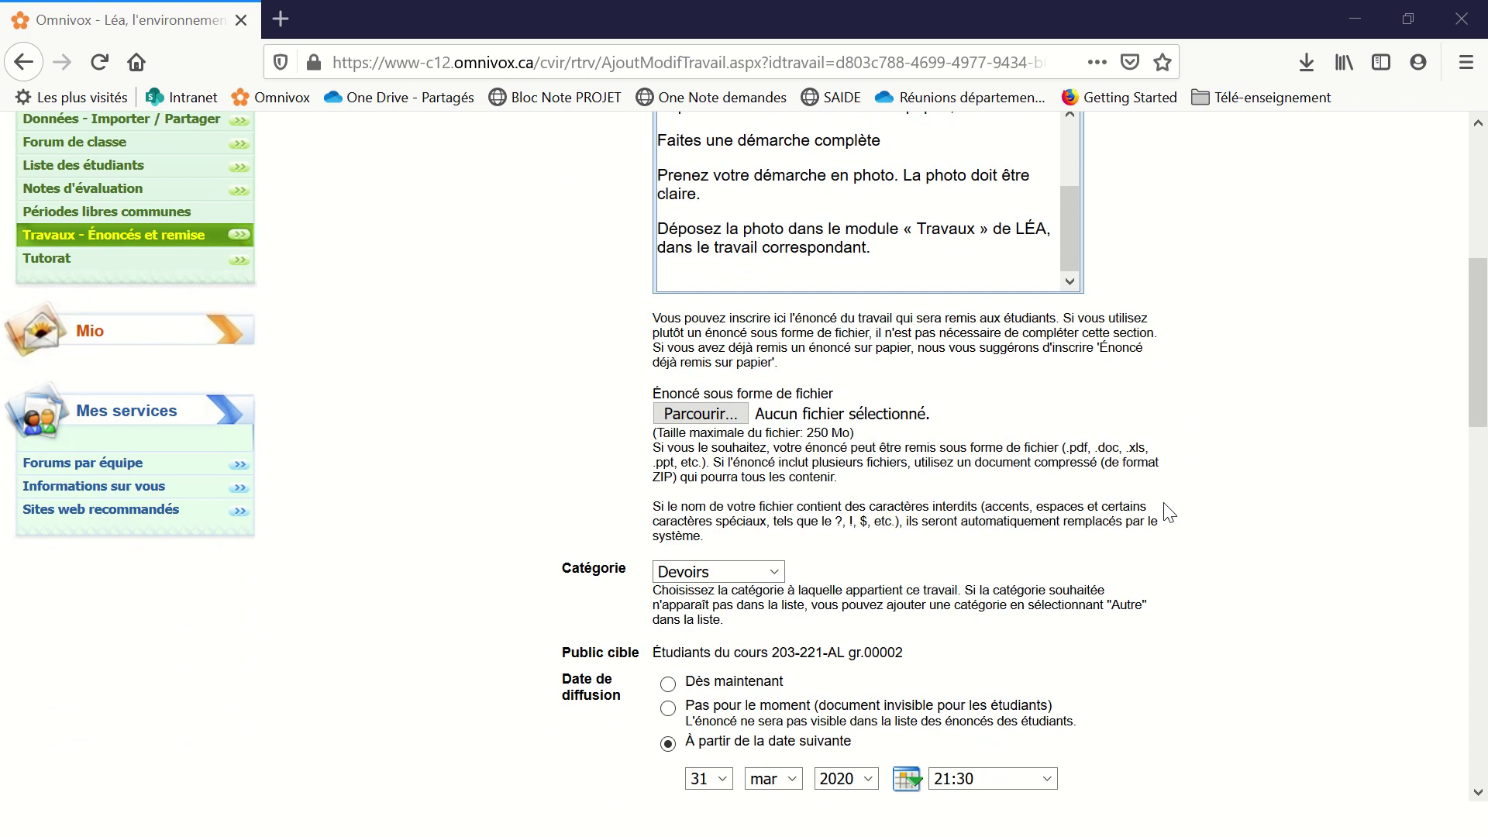
pyautogui.scroll(-2, 1160, 509)
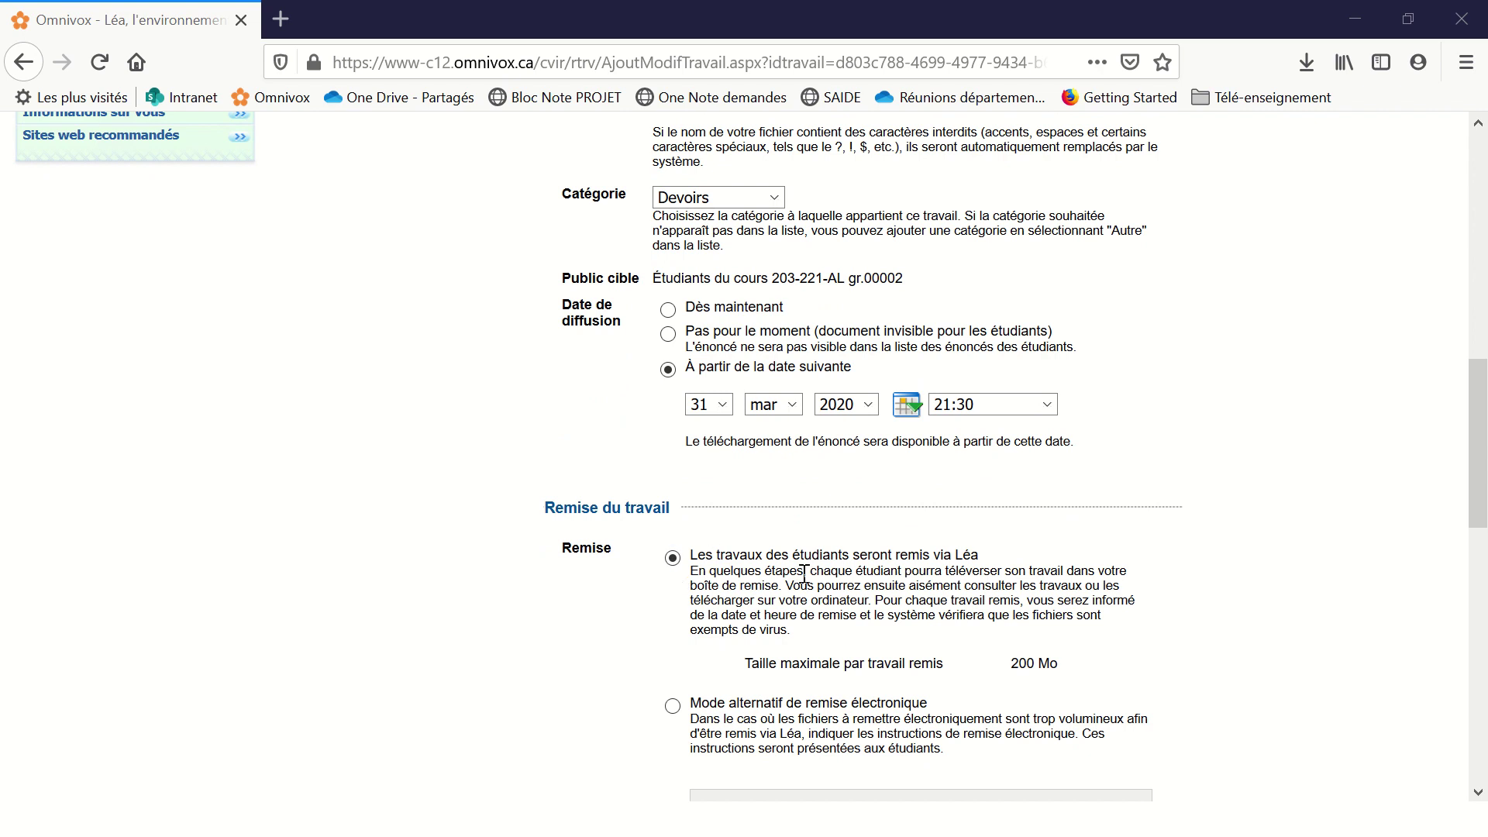
pyautogui.scroll(-5, 799, 574)
pyautogui.scroll(-5, 1172, 634)
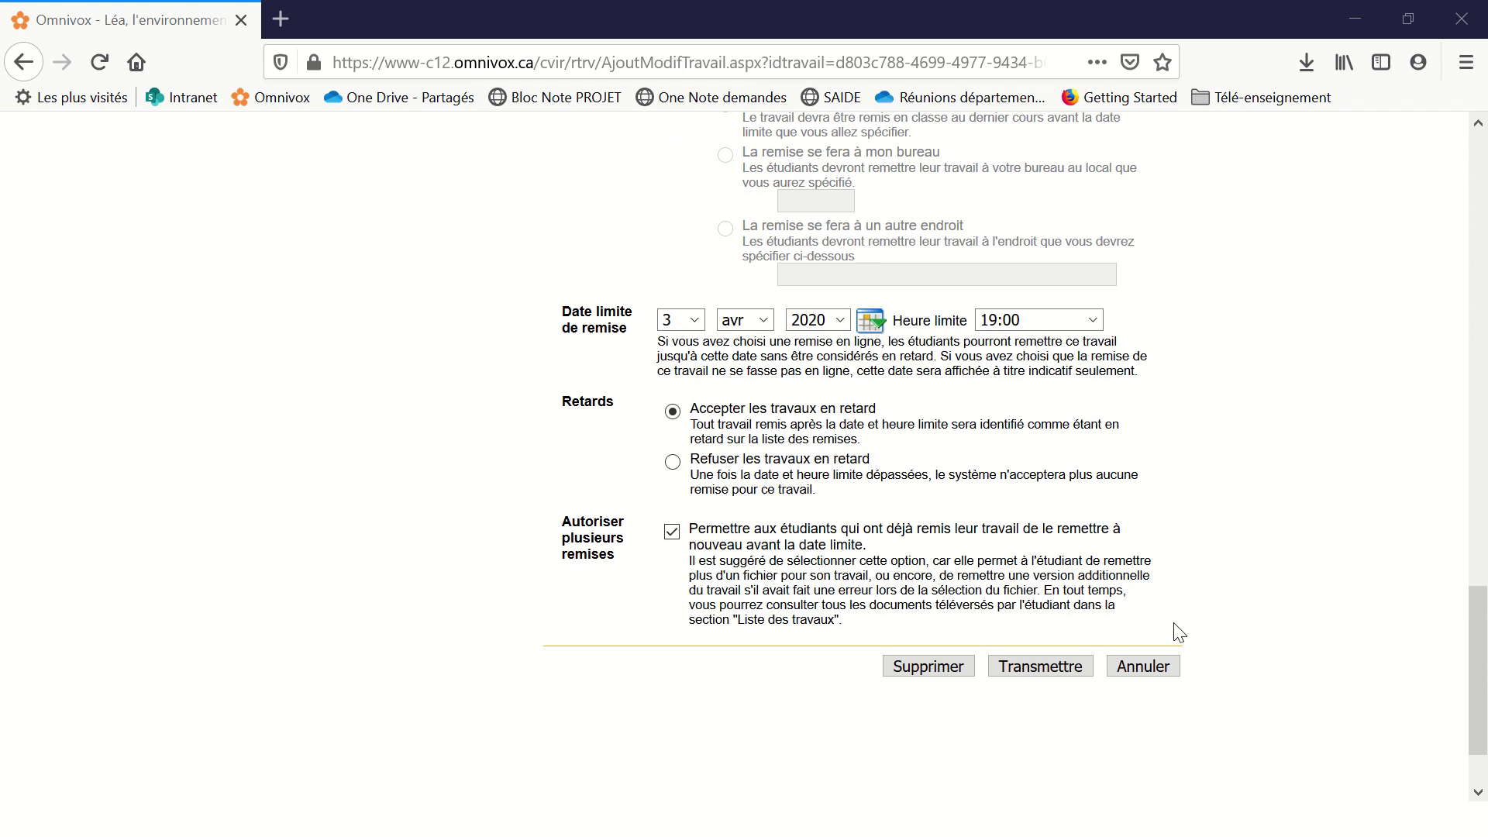
pyautogui.scroll(12, 1025, 455)
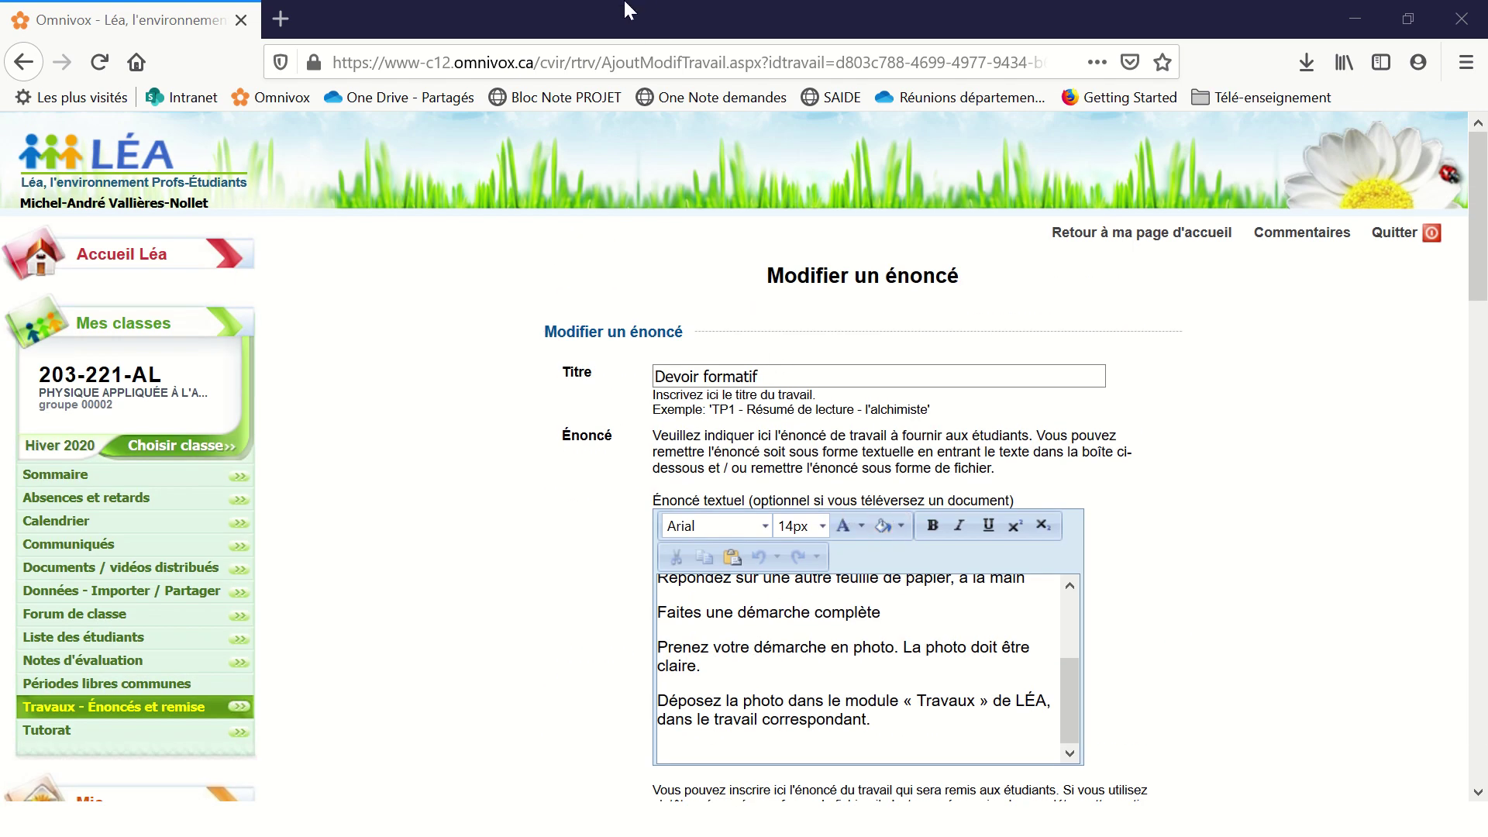
# Go to the Devoir formatif submissions page and locate the option for transferring corrected copies to Léa
pyautogui.moveTo(629, 7)
pyautogui.click(587, 64)
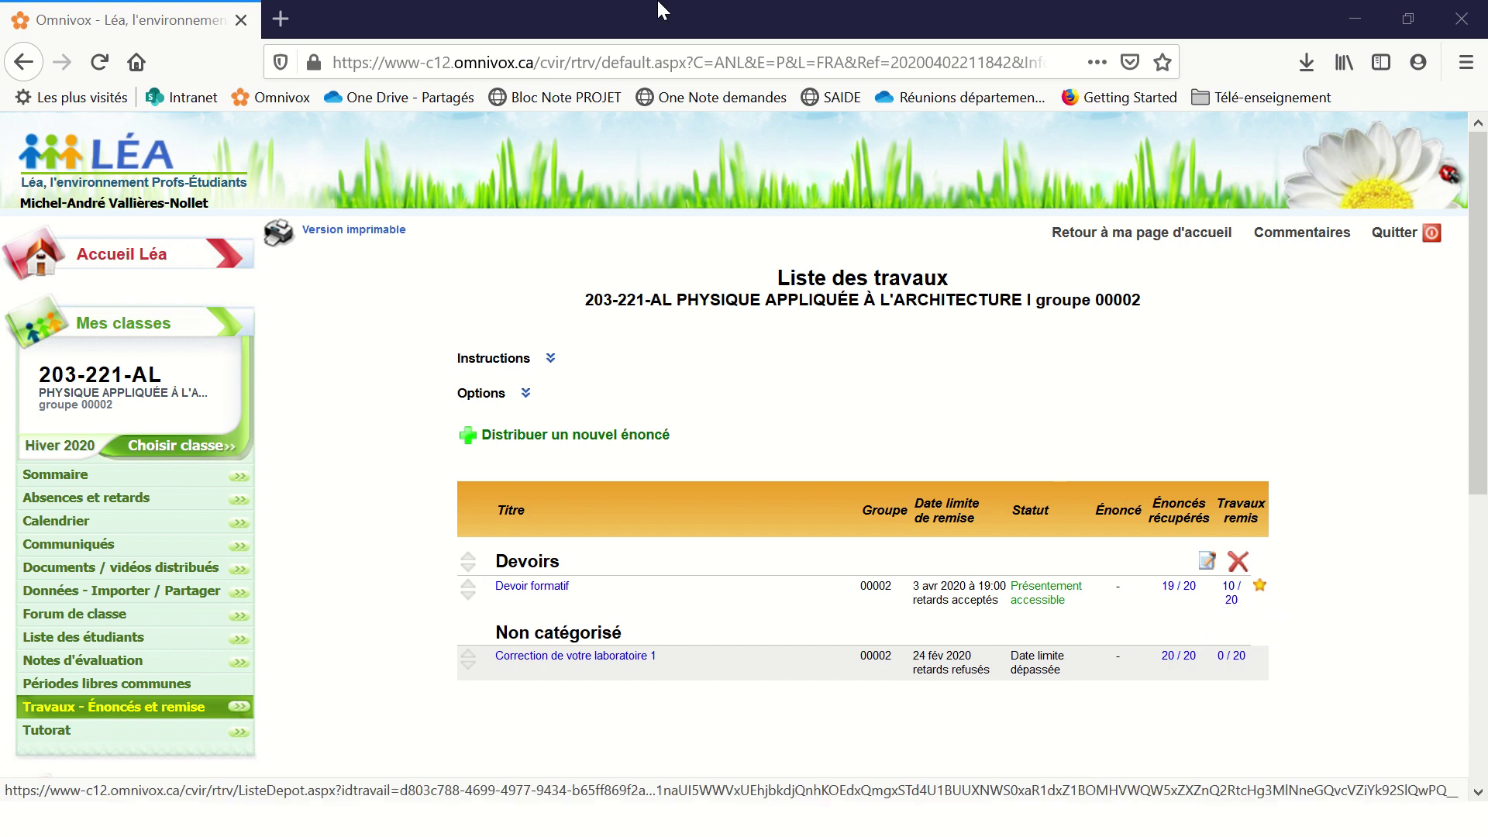
pyautogui.click(592, 35)
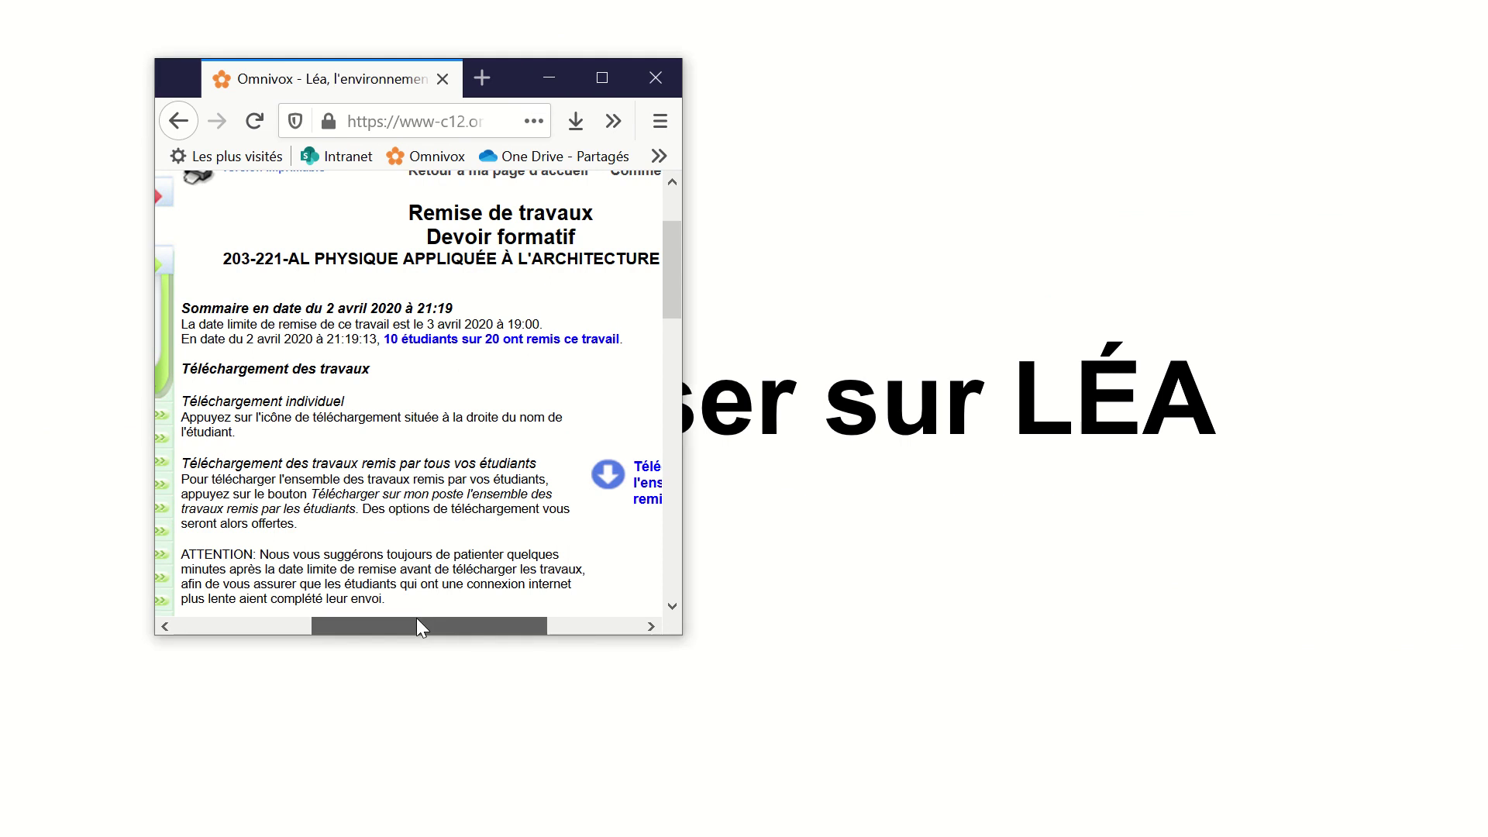
pyautogui.moveTo(419, 626); pyautogui.dragTo(552, 630)
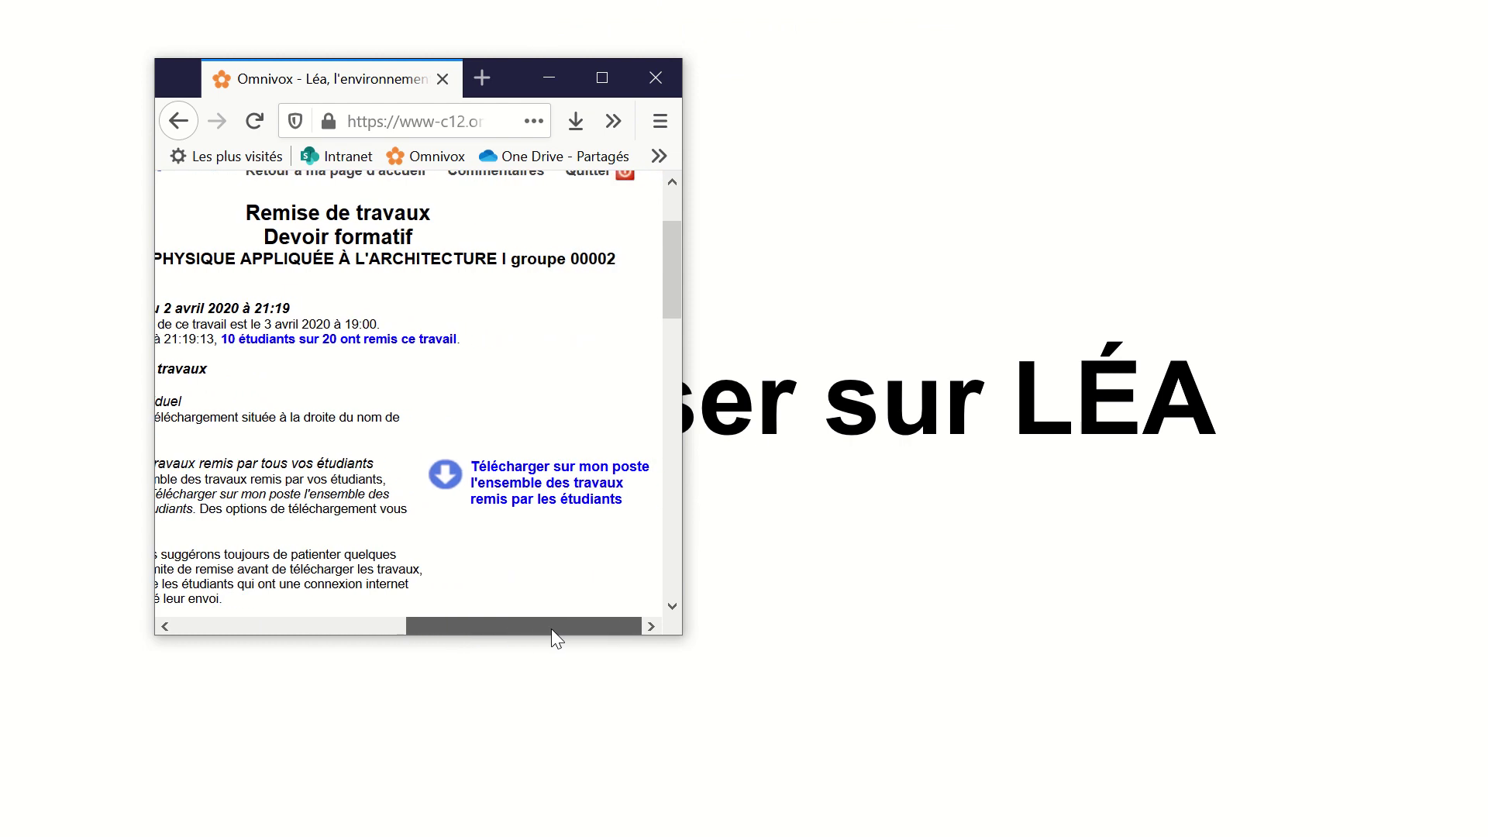
pyautogui.scroll(-5, 565, 515)
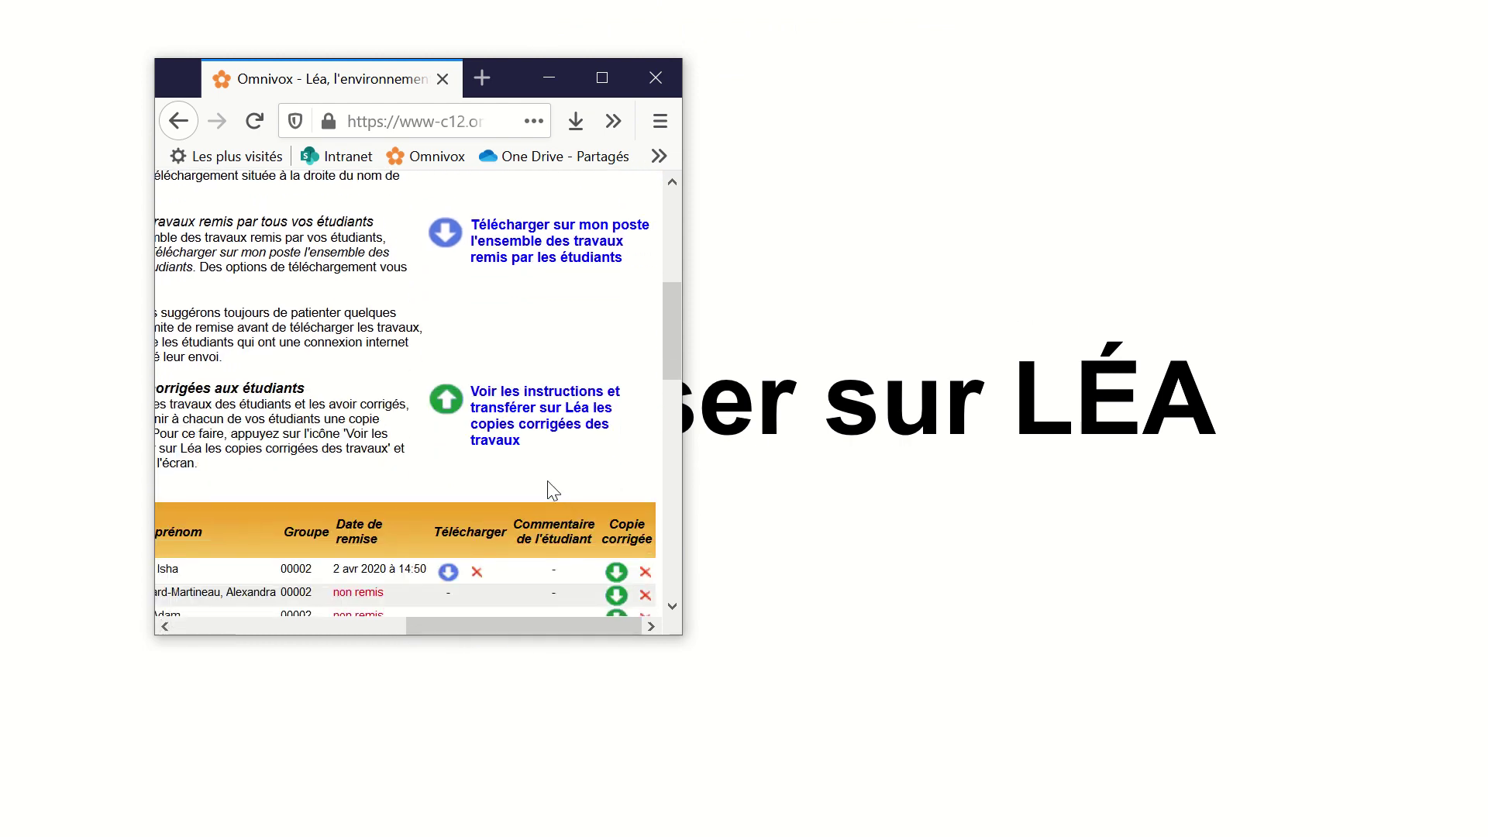
pyautogui.scroll(3, 553, 492)
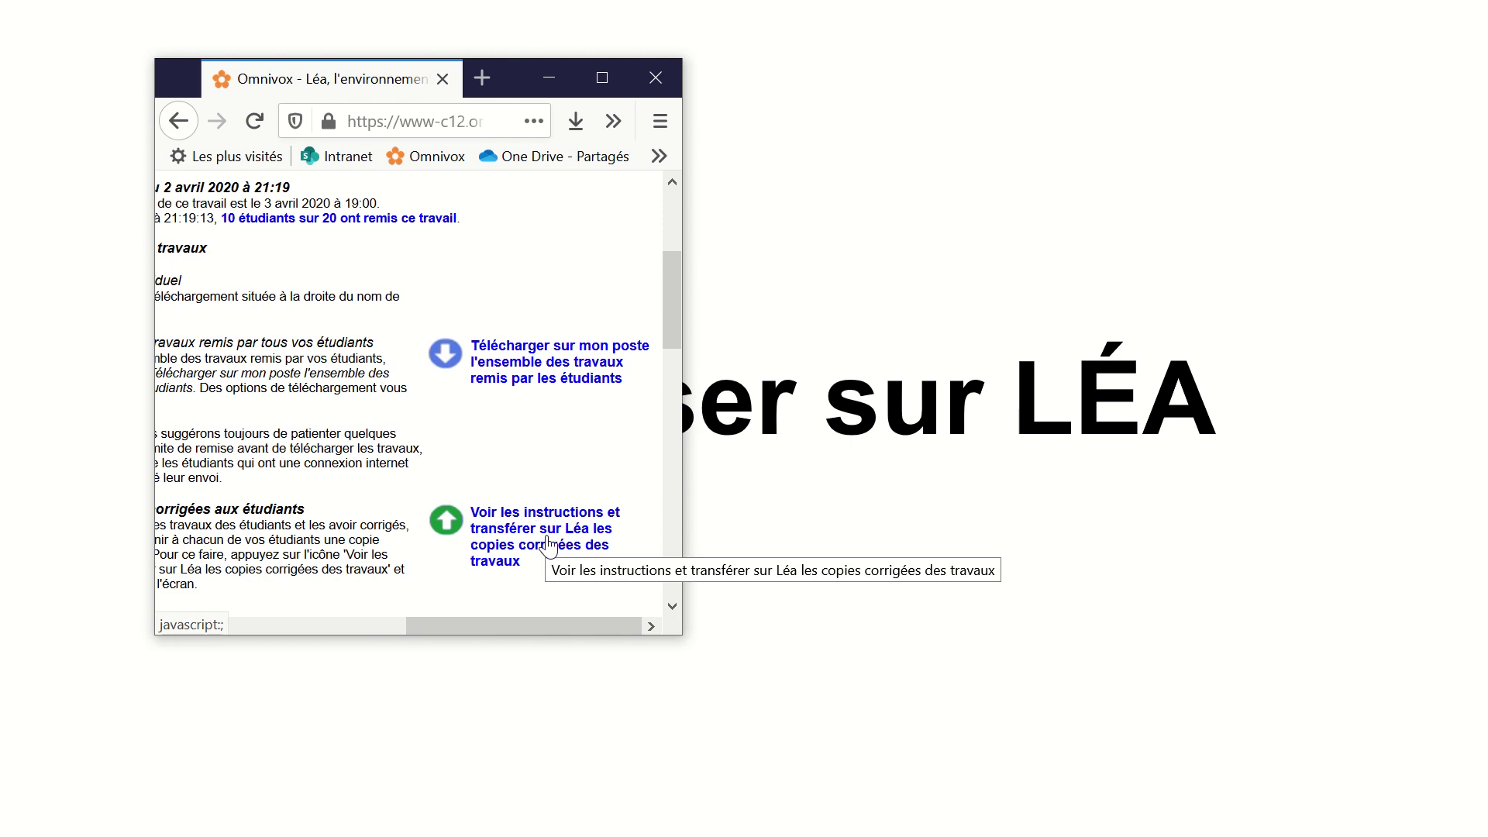
# Open the corrected-copies transfer page, highlight the multiple-copies method and choose Travaux.zip from the Publipostage folder for upload
pyautogui.click(548, 545)
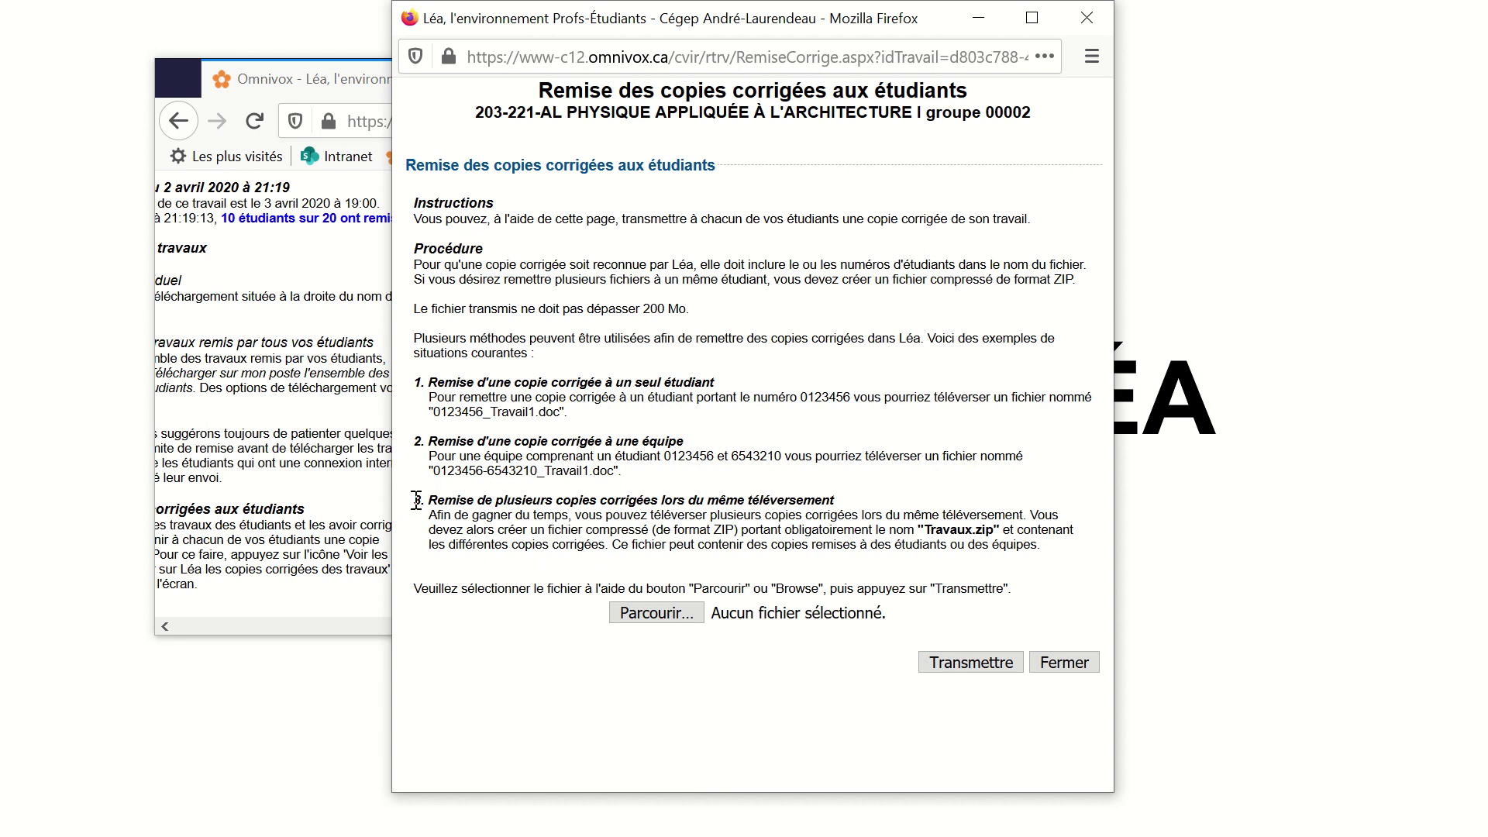
pyautogui.moveTo(416, 500); pyautogui.dragTo(829, 500)
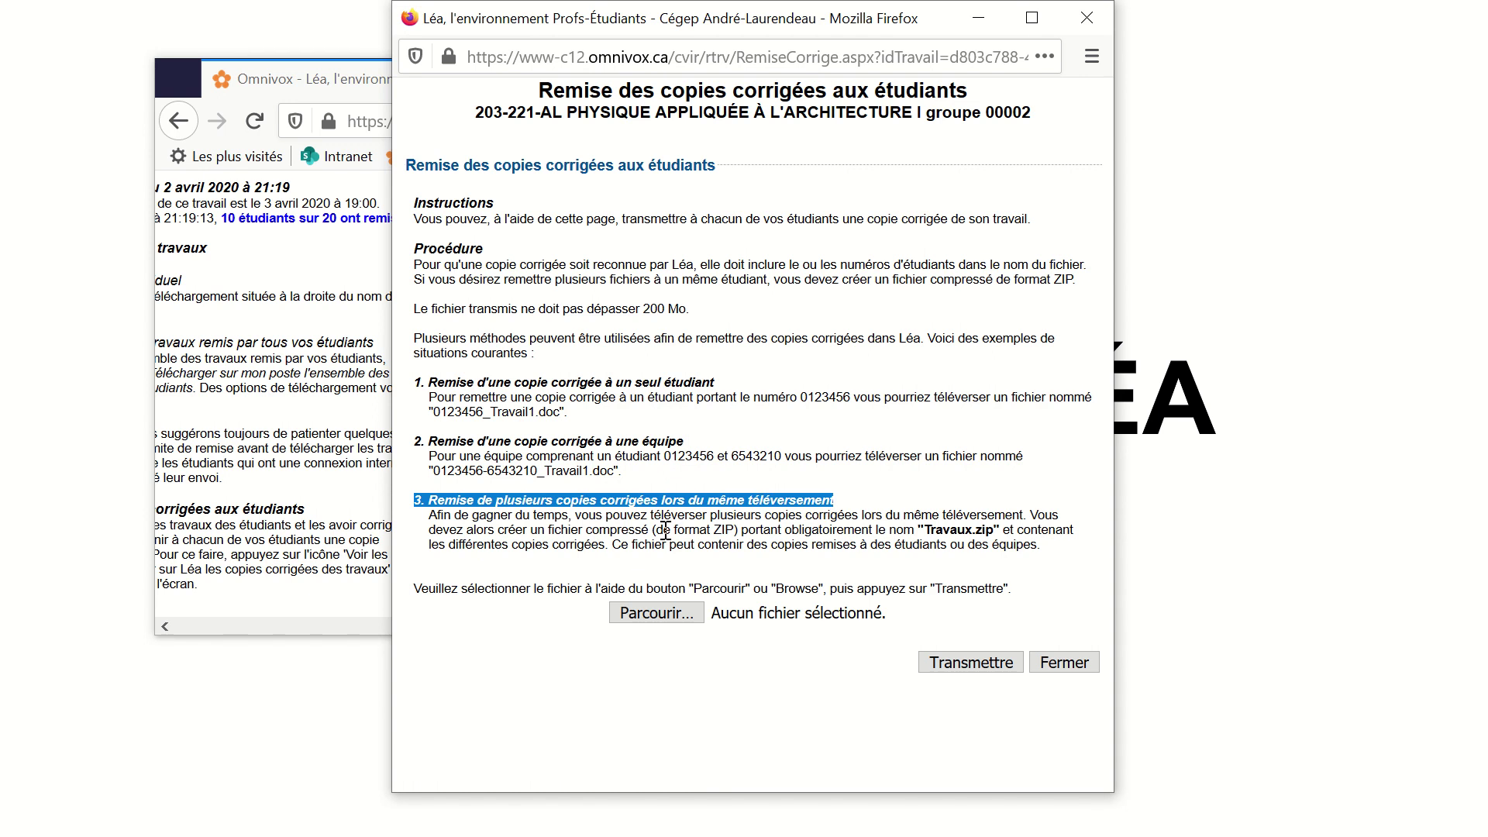
pyautogui.click(663, 615)
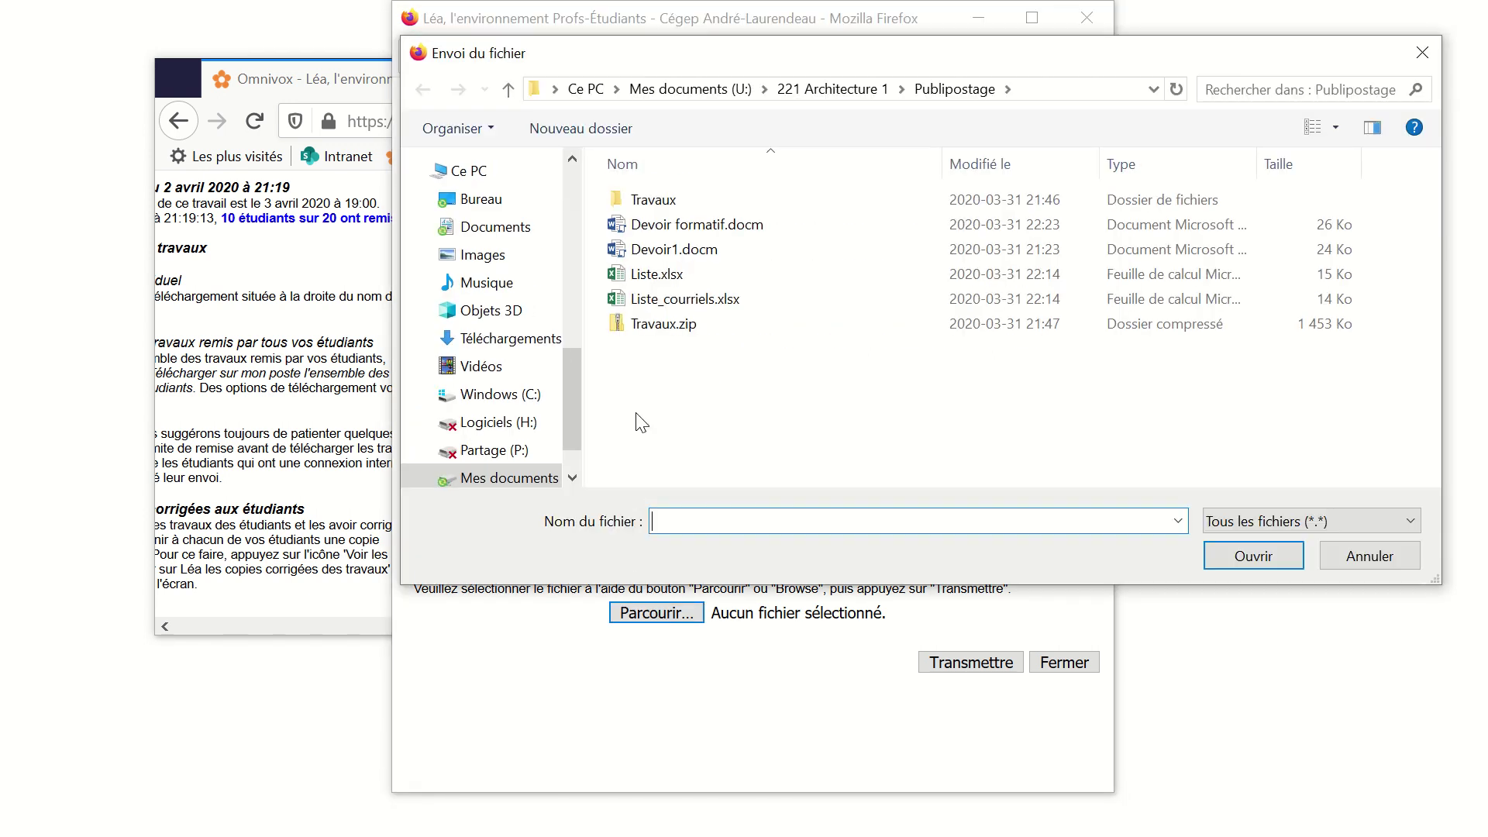
pyautogui.click(668, 327)
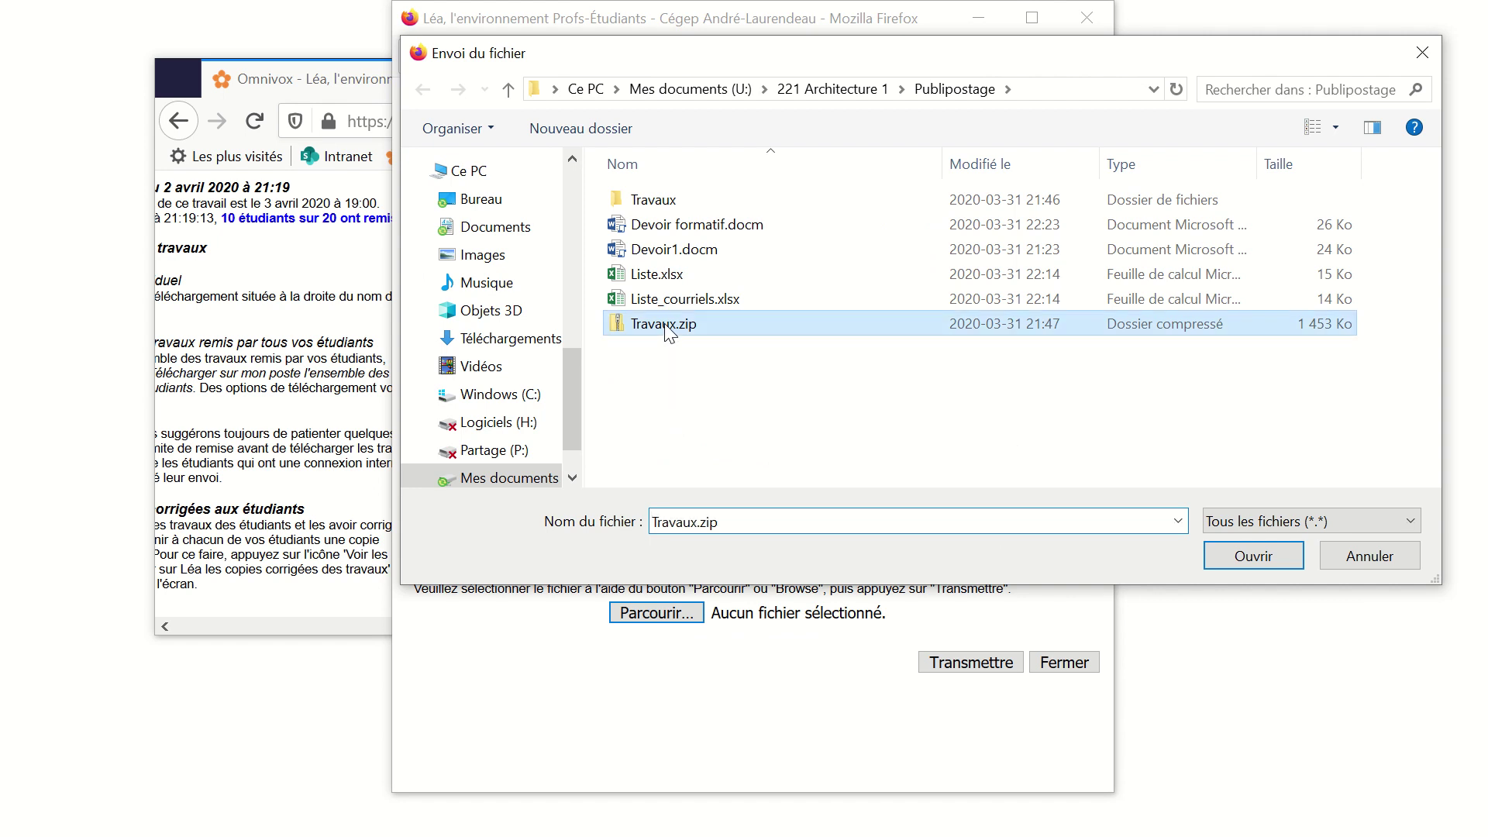
pyautogui.click(1242, 554)
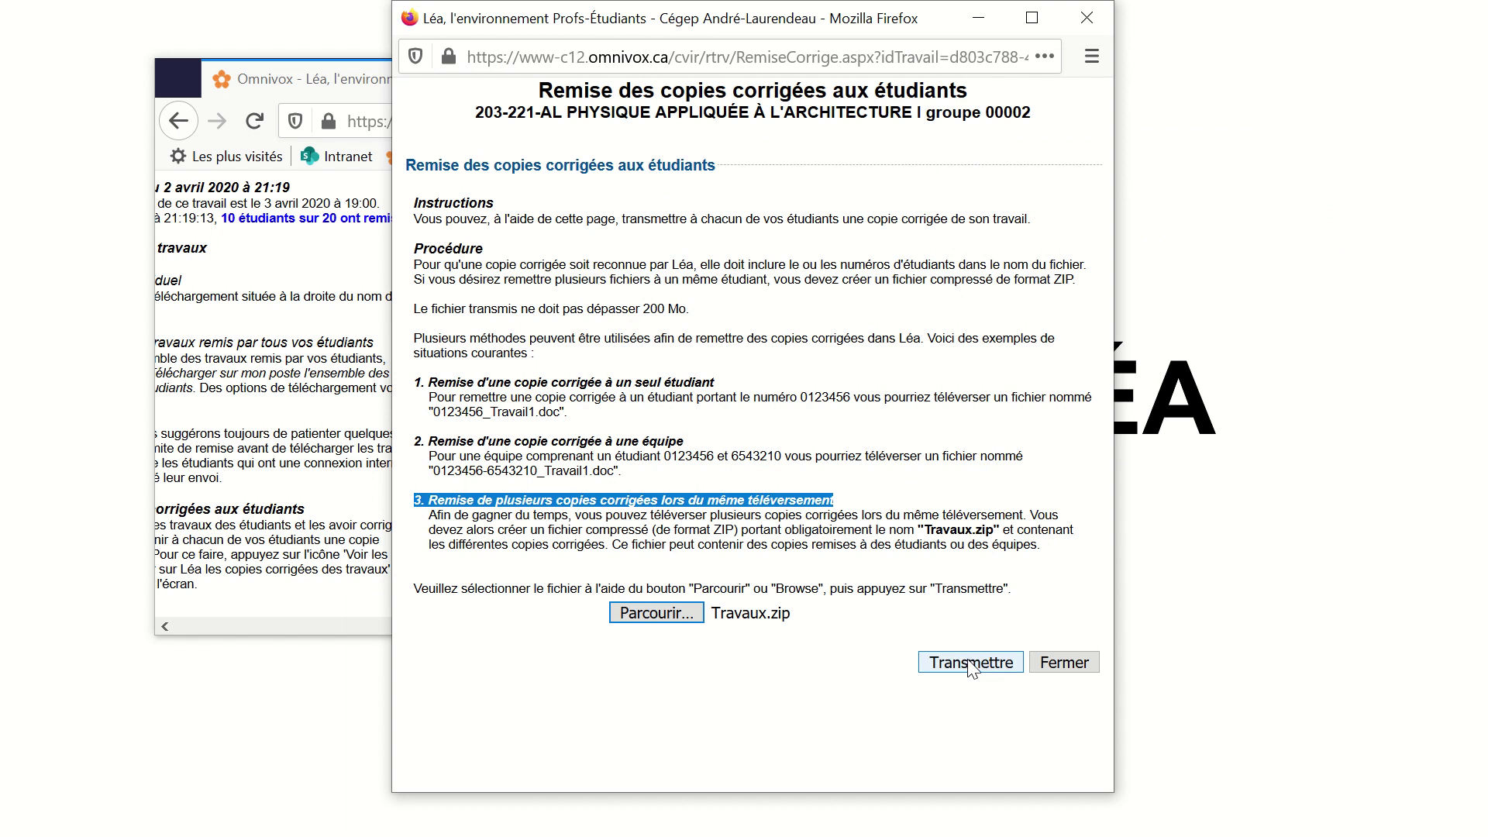
pyautogui.moveTo(704, 6)
pyautogui.click(583, 74)
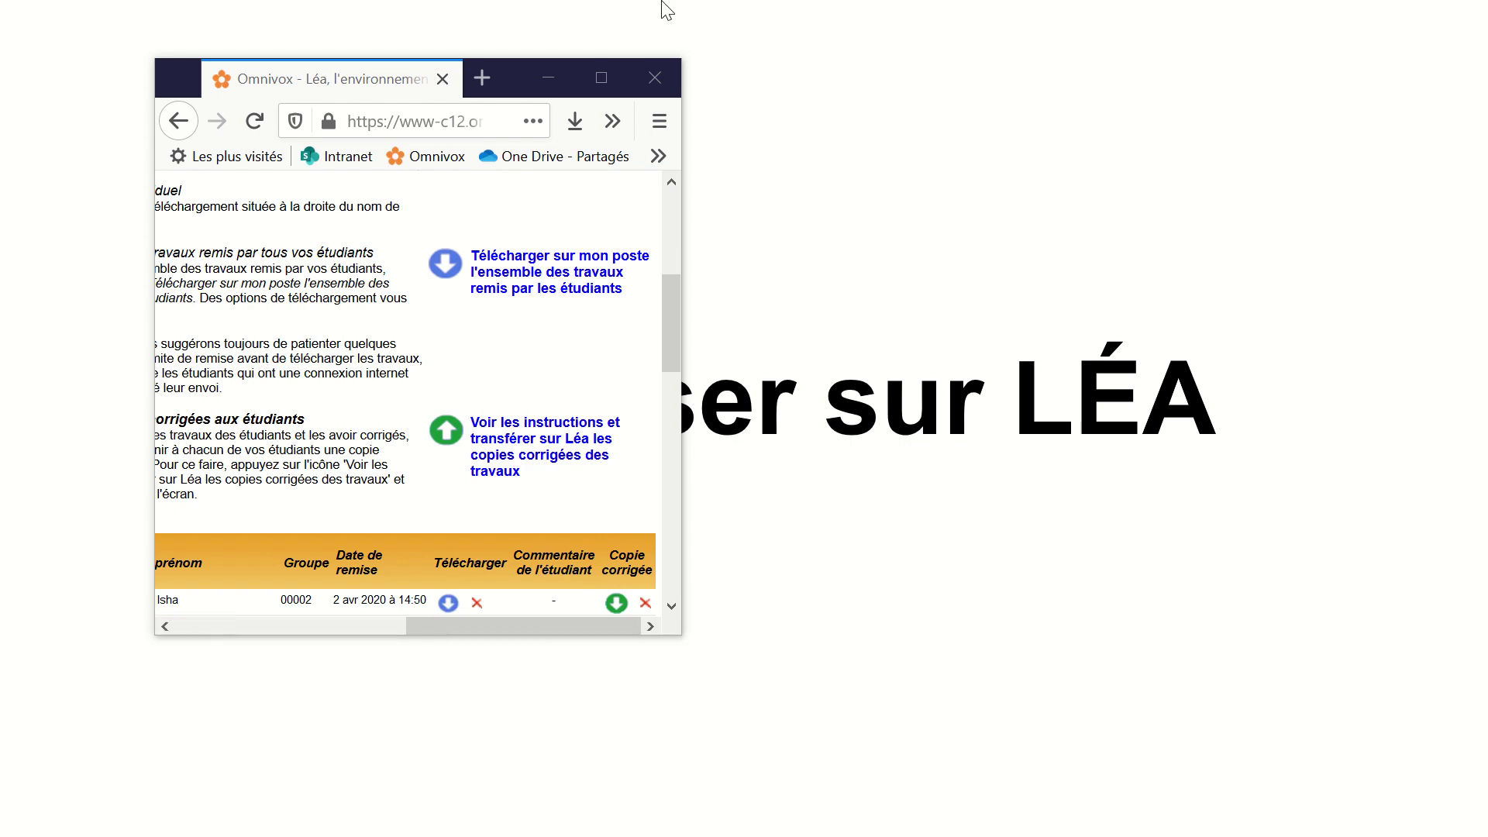
pyautogui.click(595, 26)
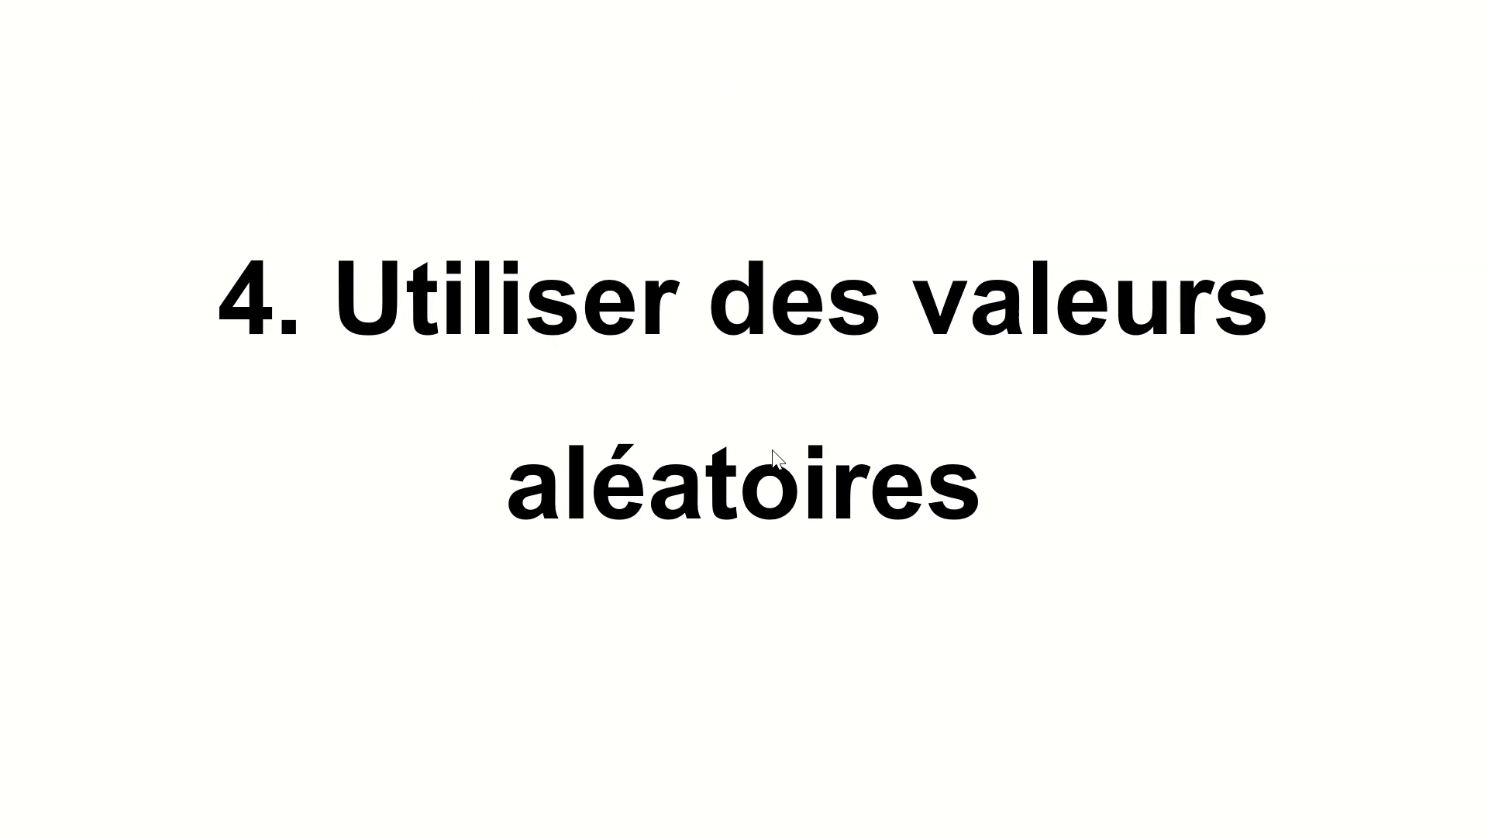
# Switch to Liste.xlsx in Excel and inspect the random-number formulas in cells F2 and F3
pyautogui.hotkey('alt', 'Tab')
pyautogui.click(1182, 365)
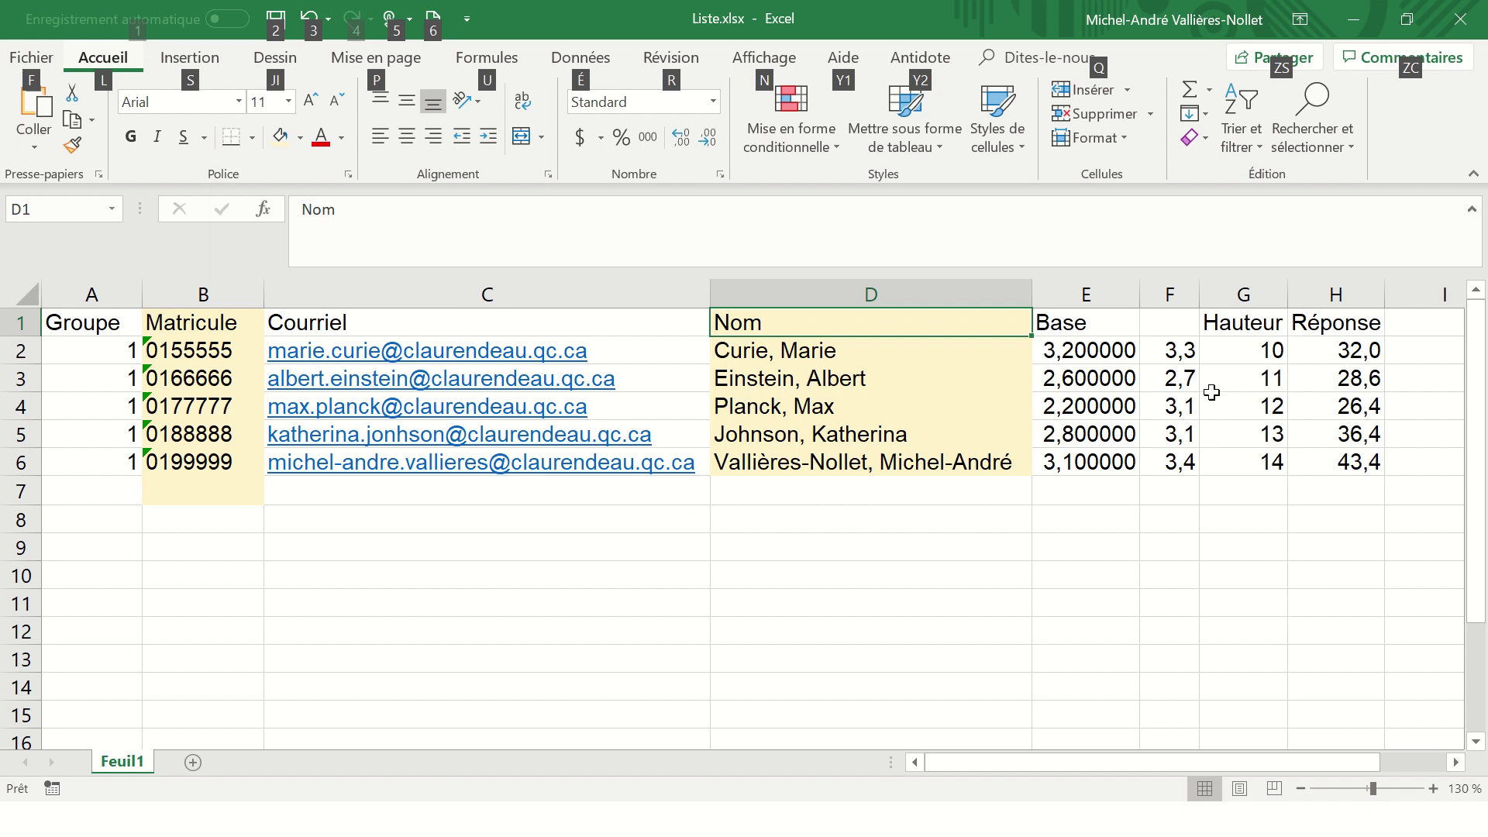
pyautogui.click(1181, 349)
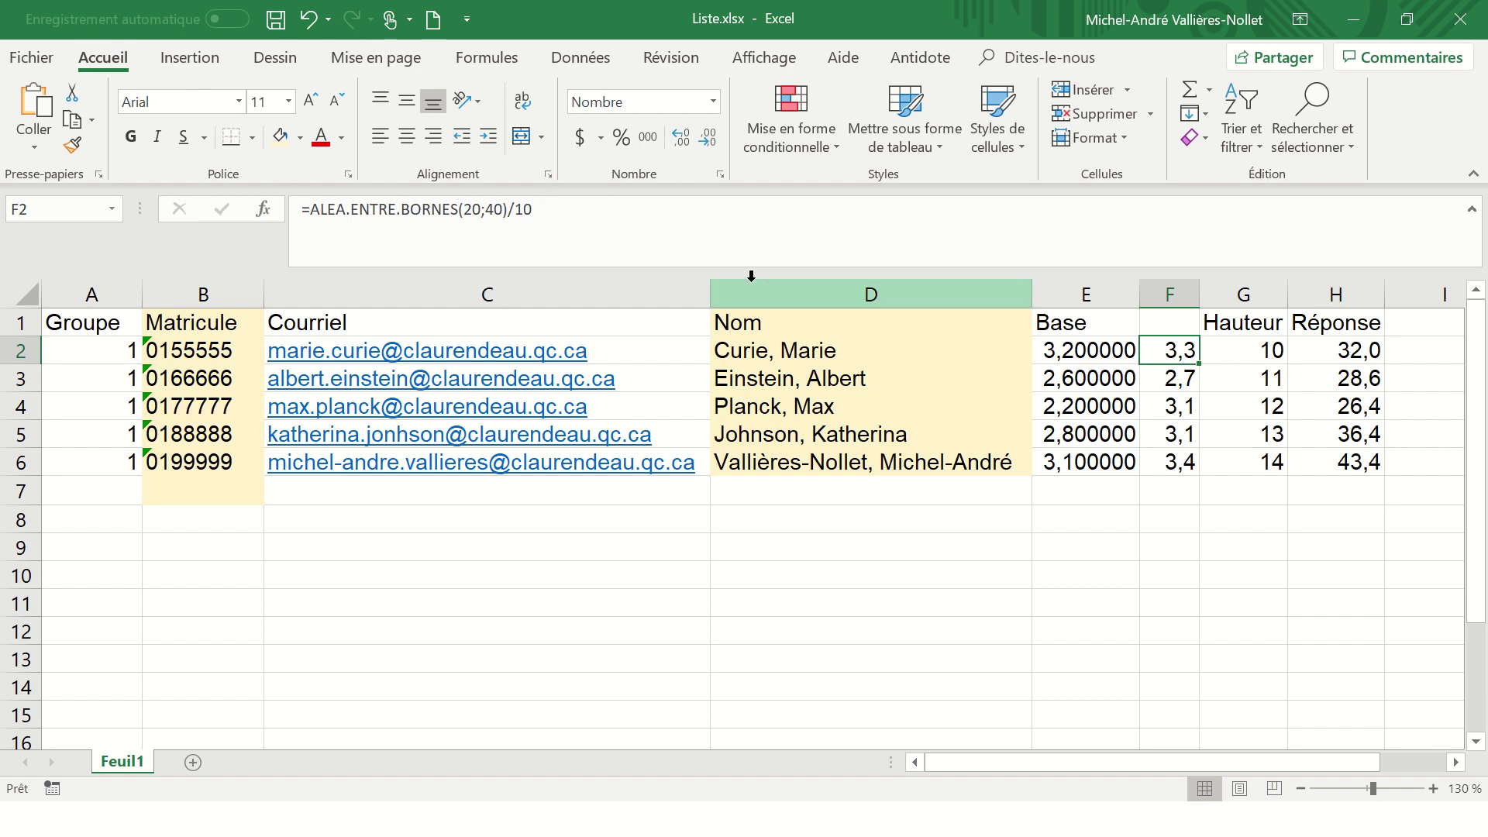
pyautogui.press('Down')
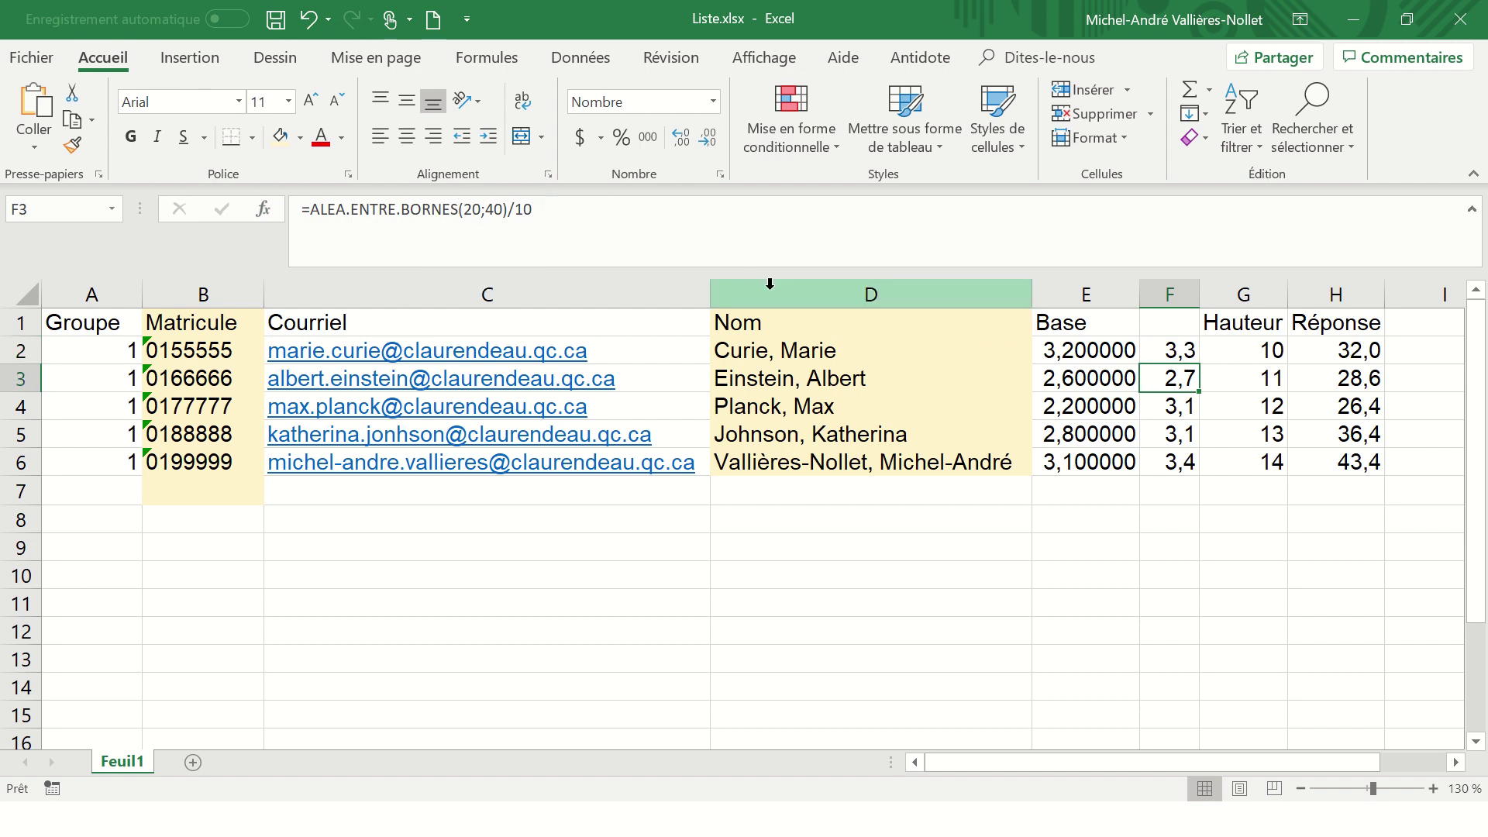
# Force the random values in column F to recalculate by entering a in cell F8, and clear that cell while adjusting the column's width
pyautogui.click(1170, 522)
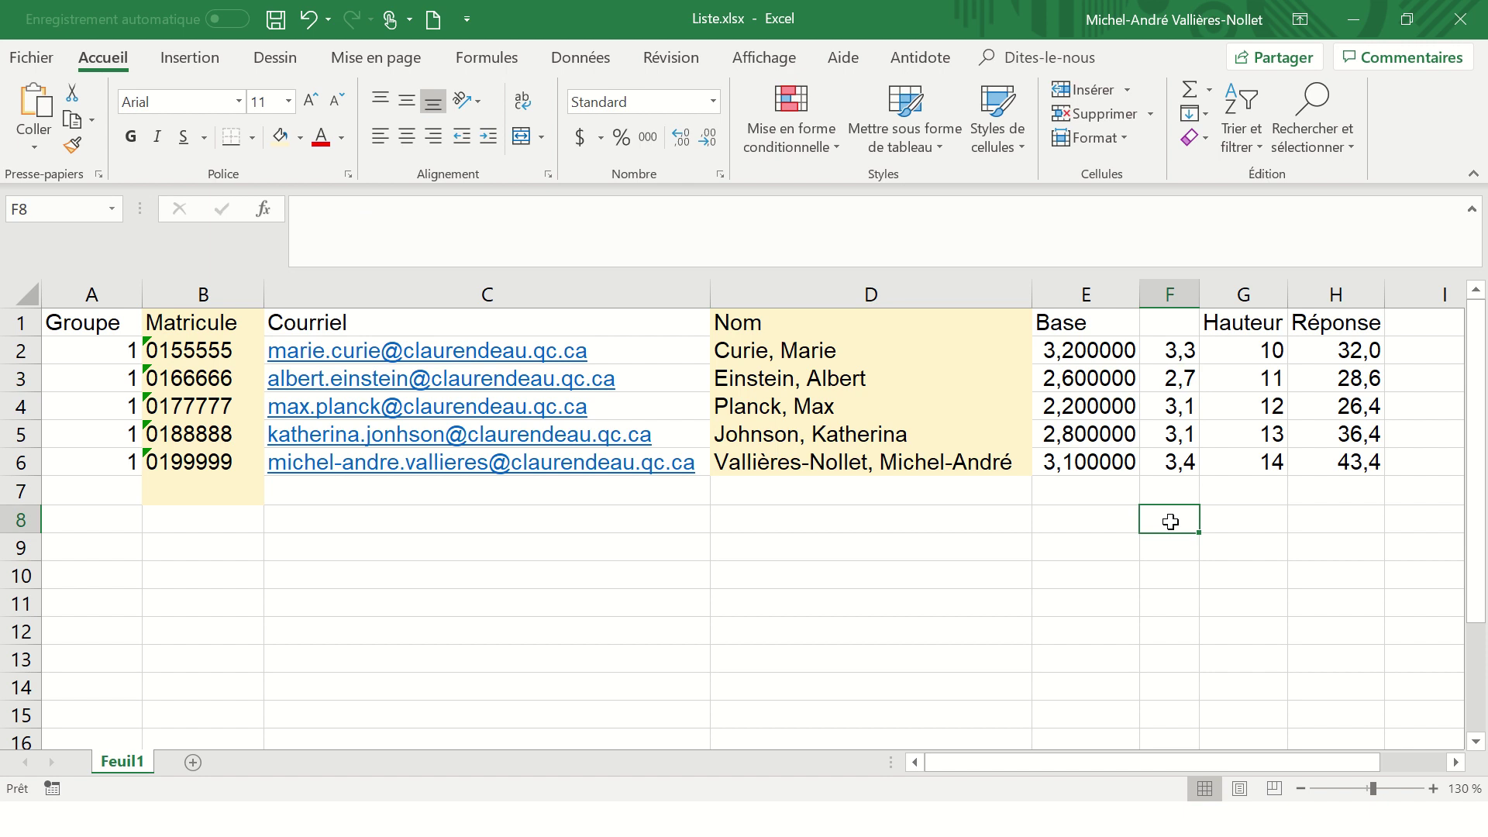
pyautogui.write('a')
pyautogui.press('Return')
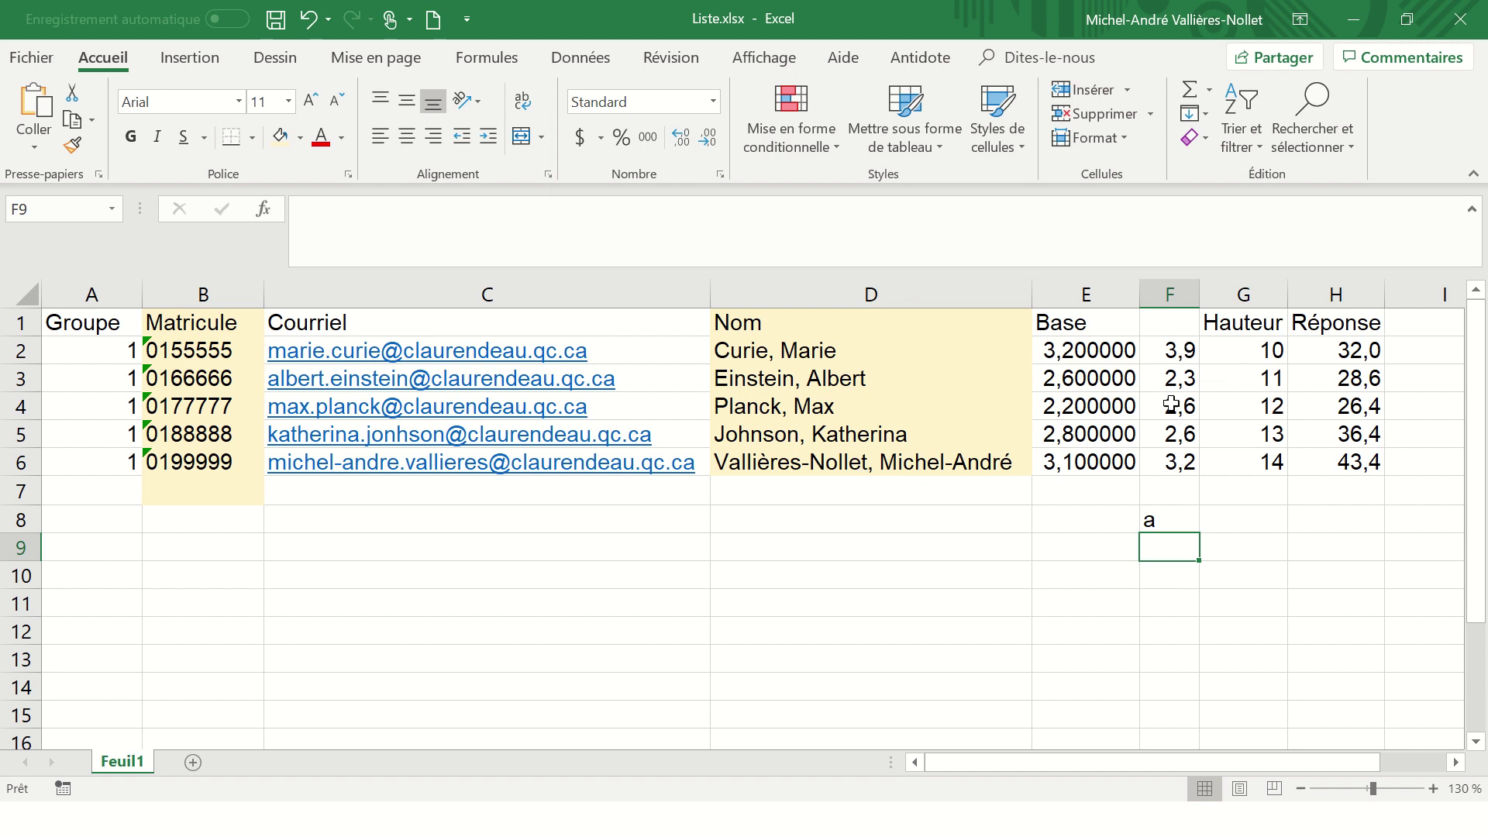
pyautogui.moveTo(1199, 295); pyautogui.dragTo(1202, 293)
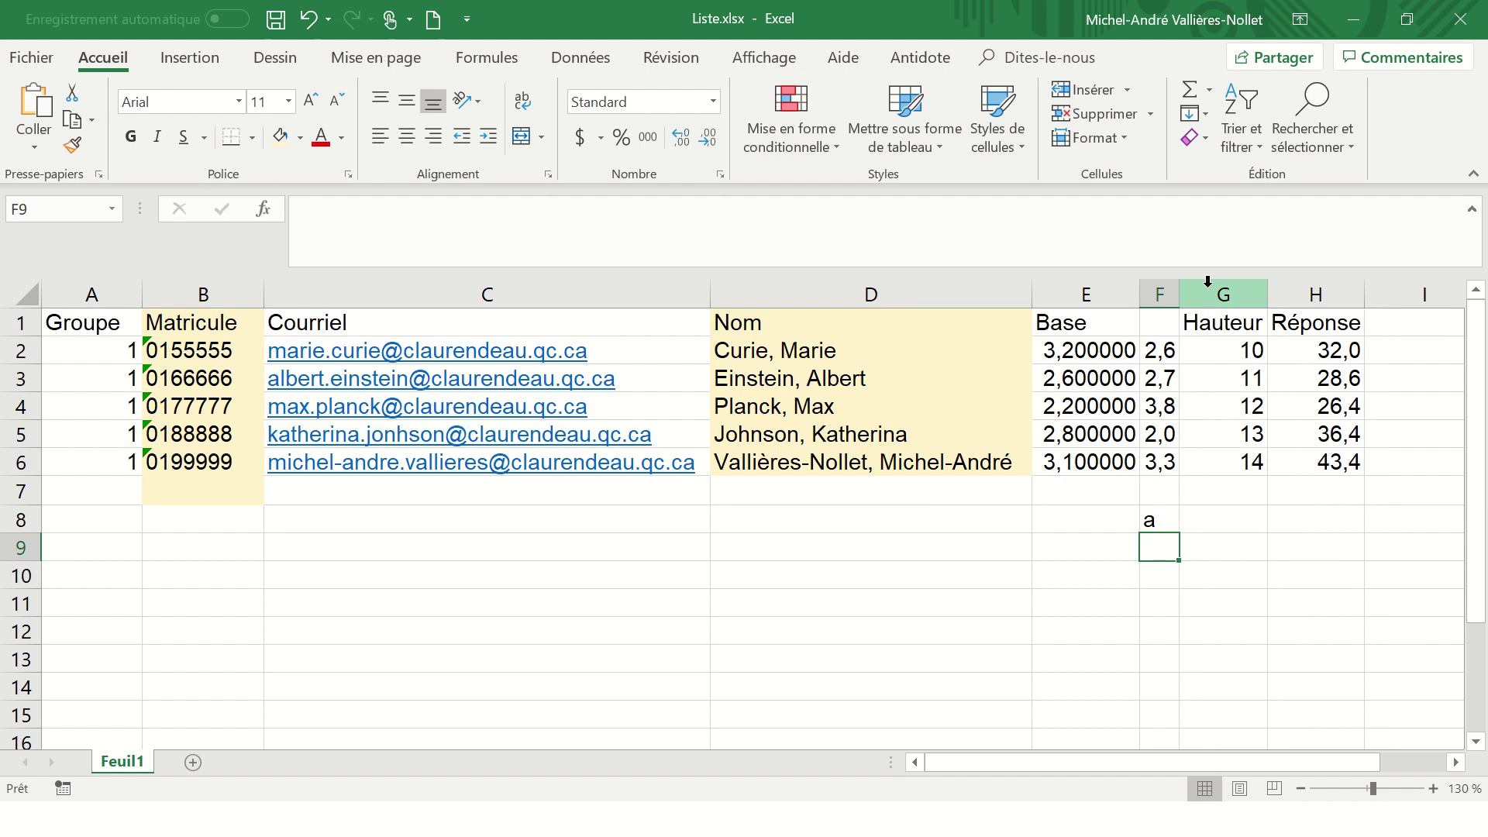
pyautogui.click(1166, 519)
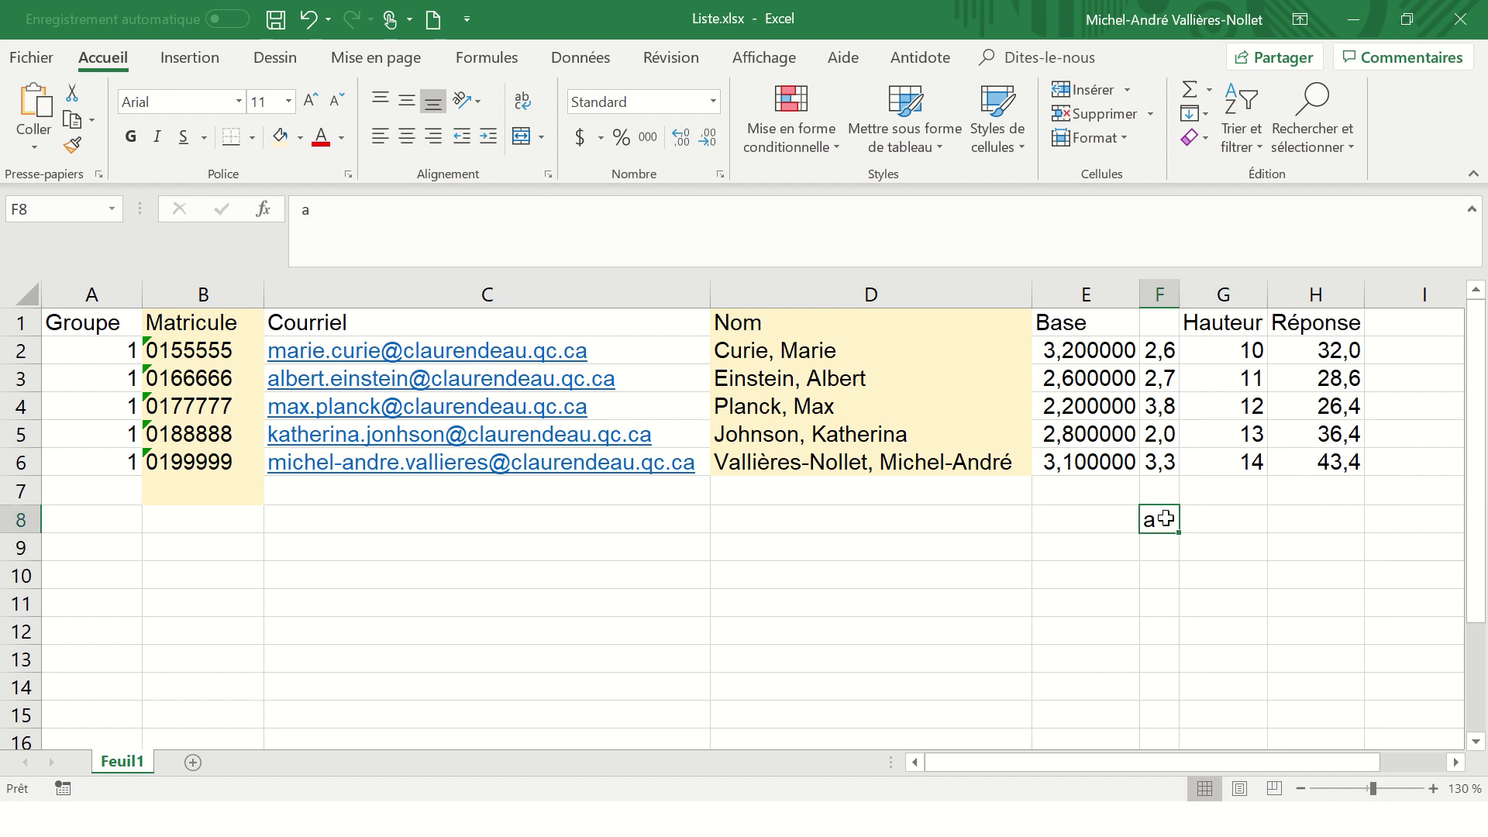
pyautogui.press('Delete')
pyautogui.moveTo(1181, 286); pyautogui.dragTo(1198, 288)
# Copy the random values in F2:F6 and paste them as values only starting at cell E8
pyautogui.moveTo(1176, 349); pyautogui.dragTo(1174, 464)
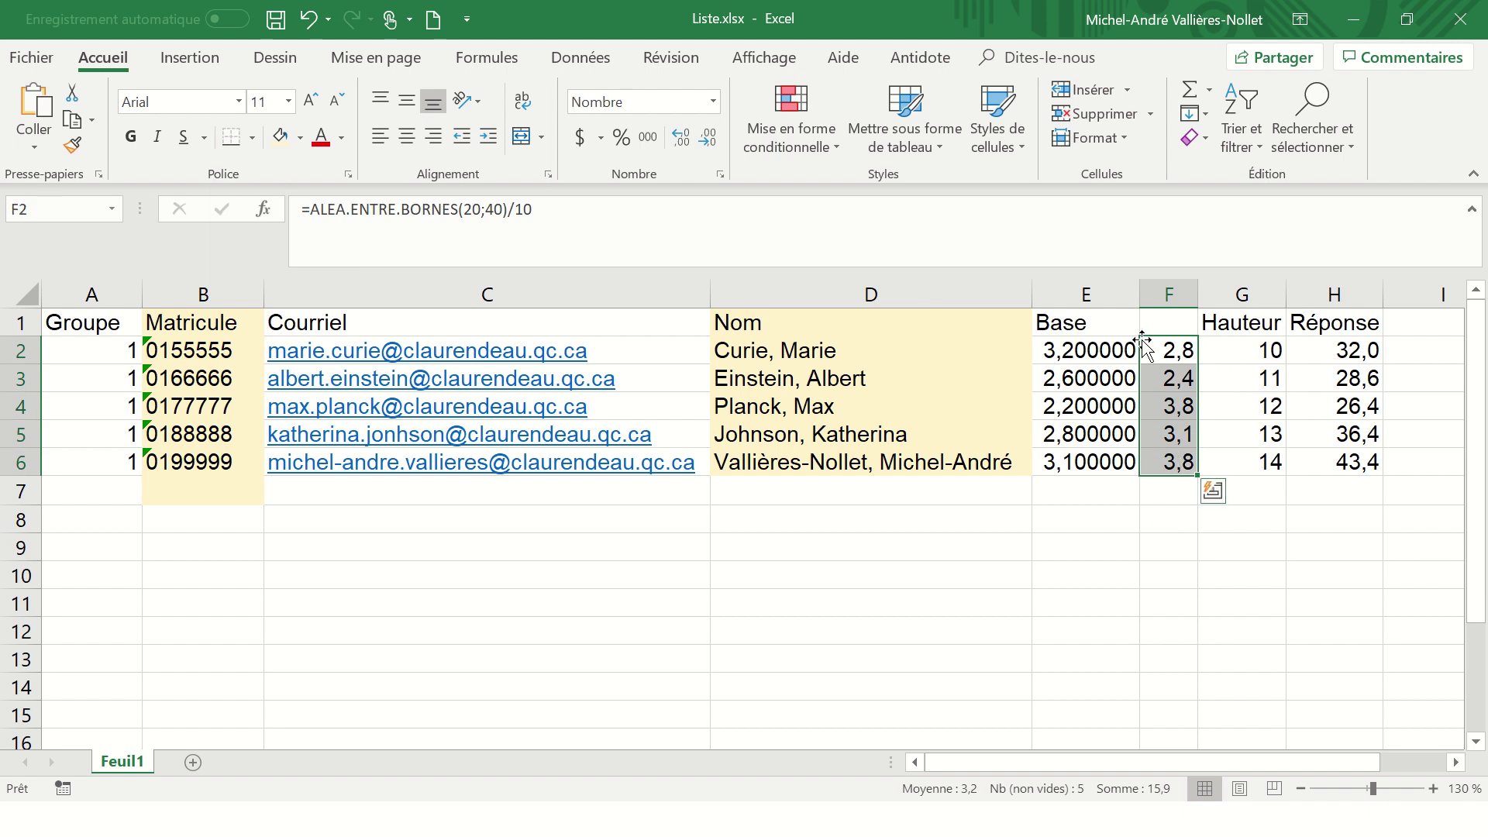
pyautogui.click(34, 148)
pyautogui.click(37, 141)
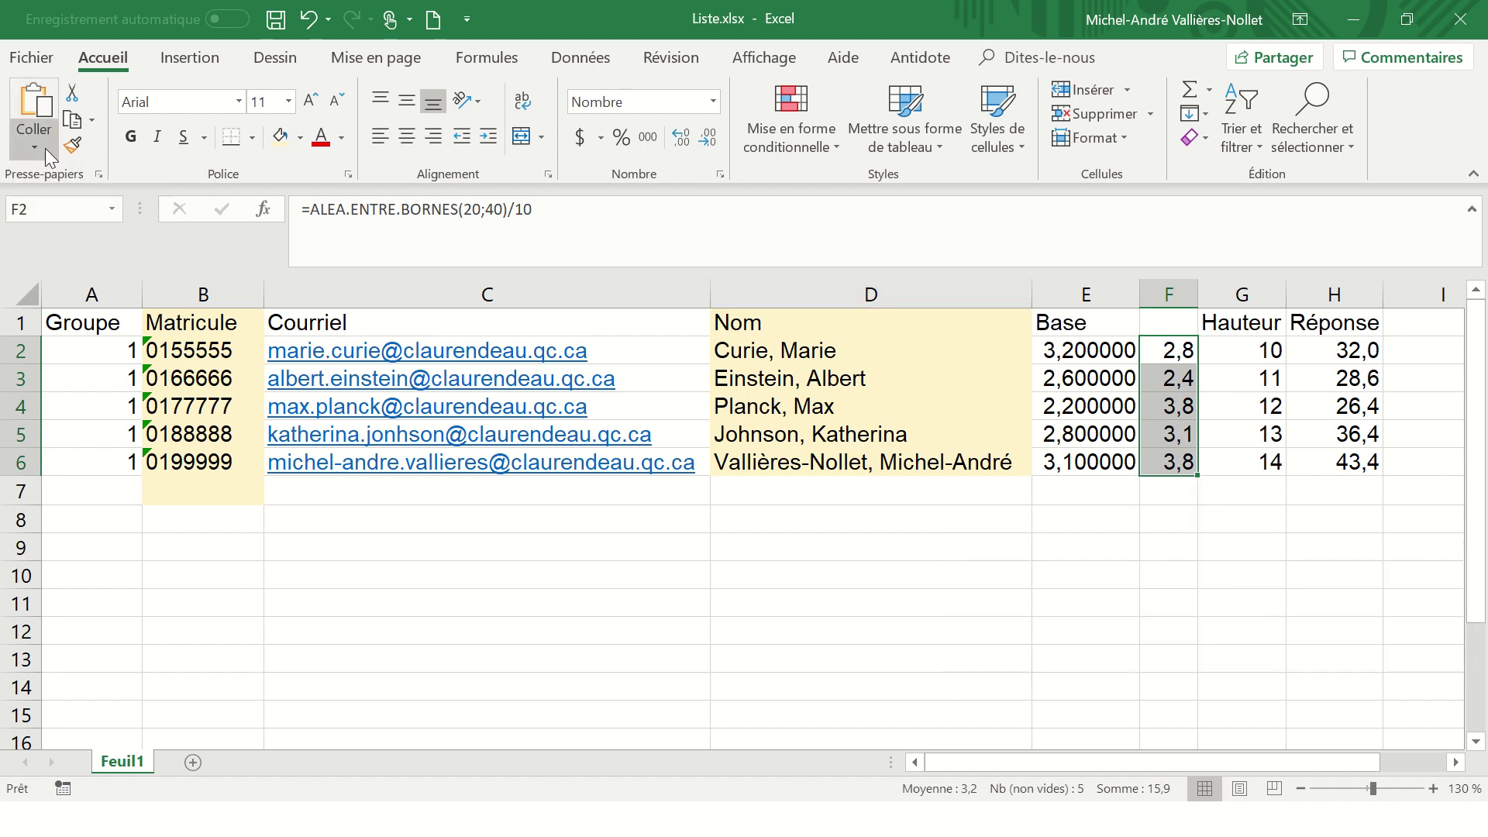
pyautogui.hotkey('ctrl', 'c')
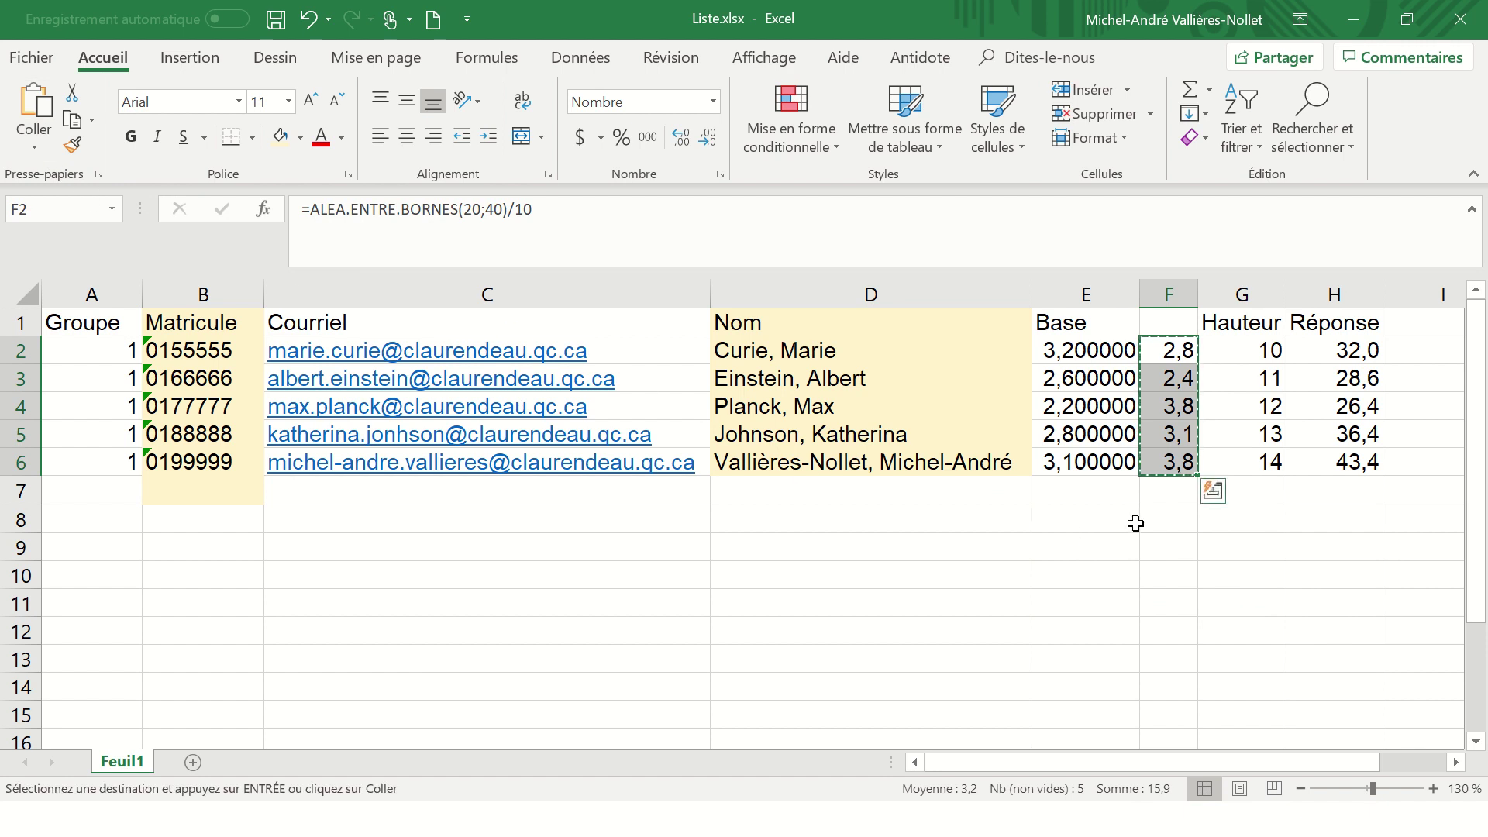
pyautogui.click(1100, 521)
pyautogui.click(34, 147)
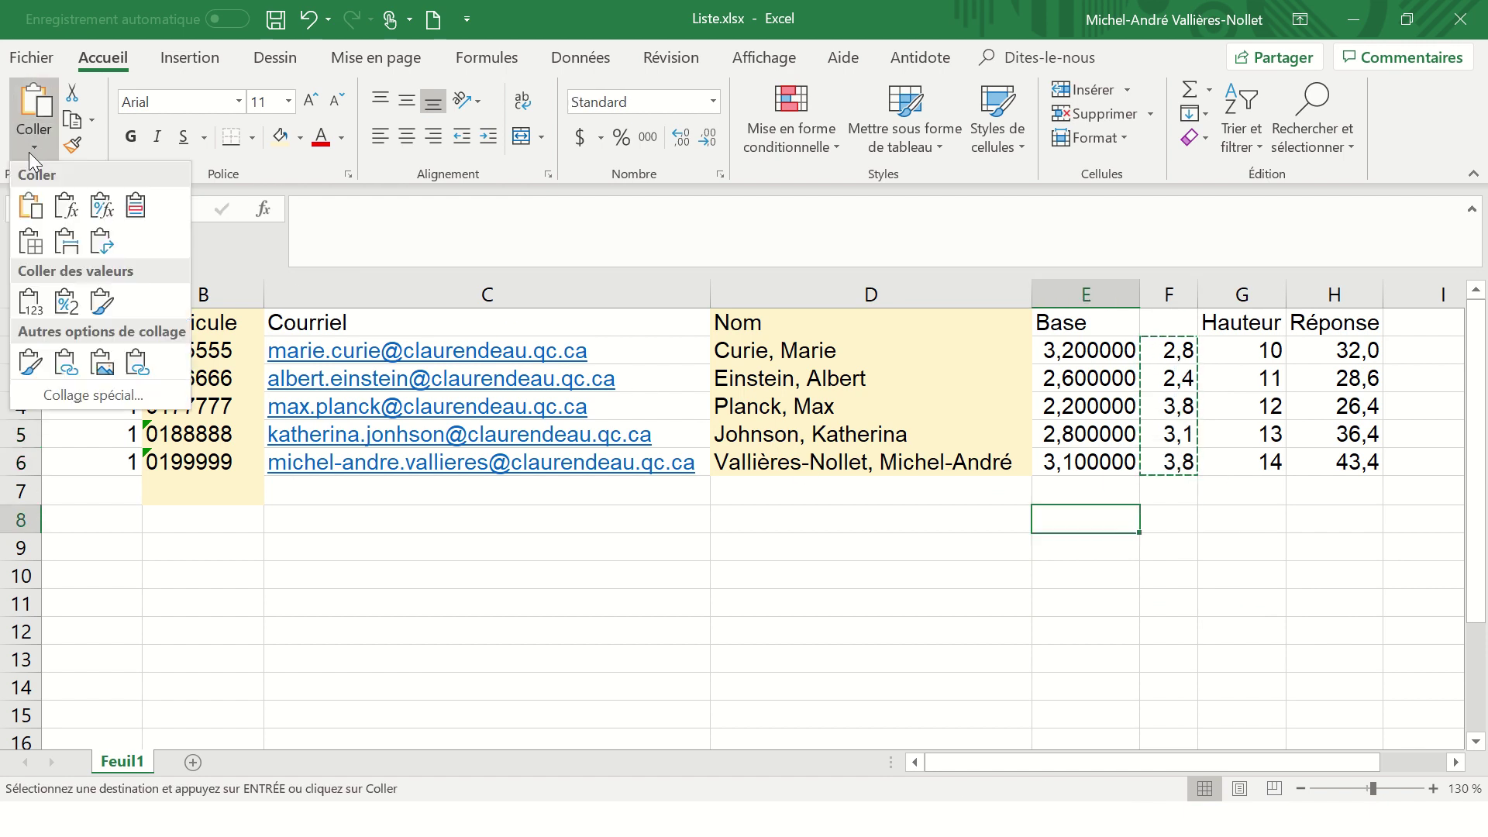
pyautogui.click(29, 309)
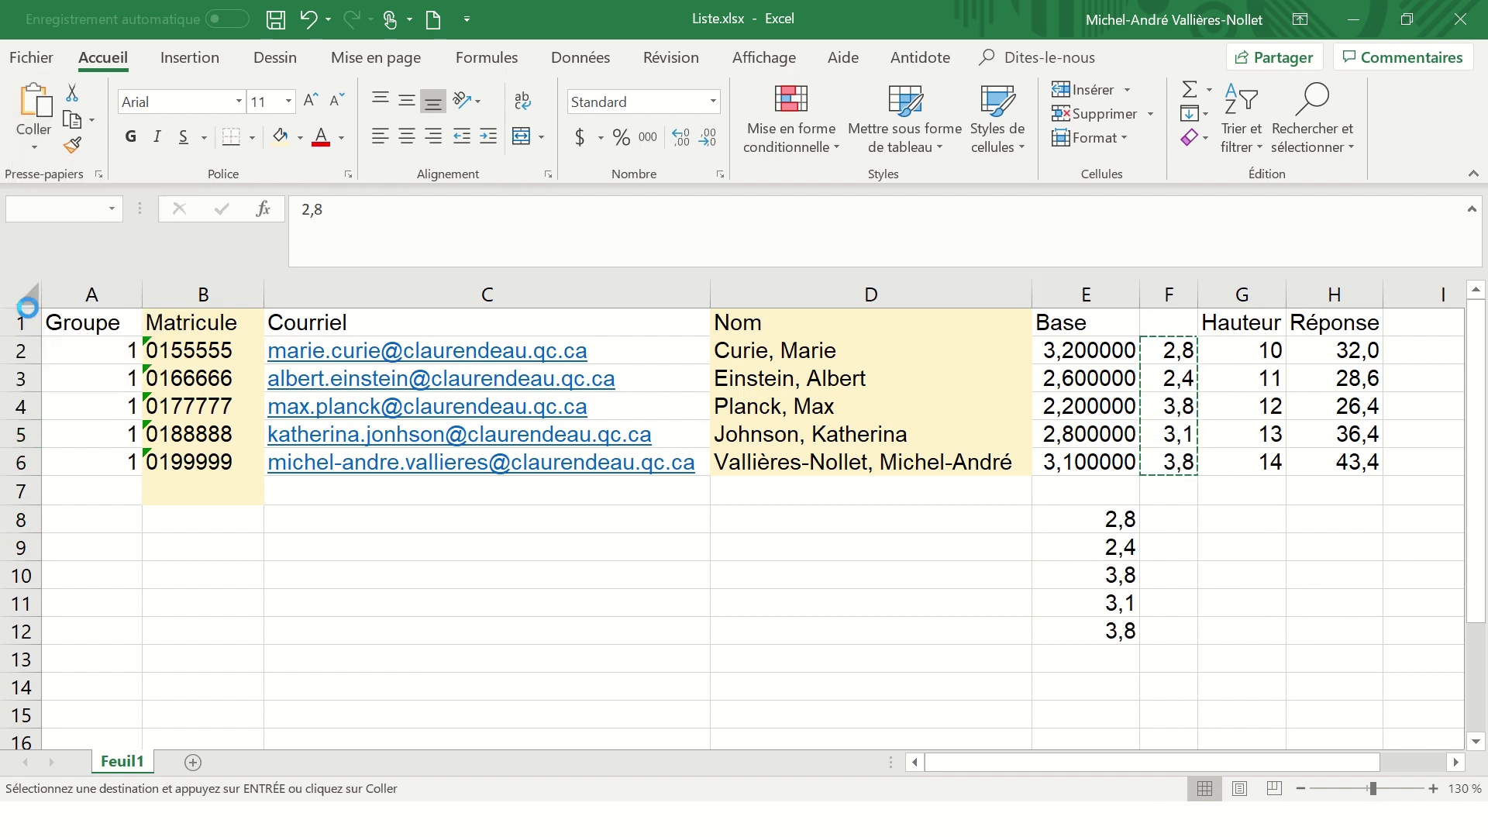
# Check that the pasted cells E8:E12 and the Base cells E2:E6 contain fixed values instead of formulas
pyautogui.click(1105, 526)
pyautogui.moveTo(1112, 538); pyautogui.dragTo(1116, 631)
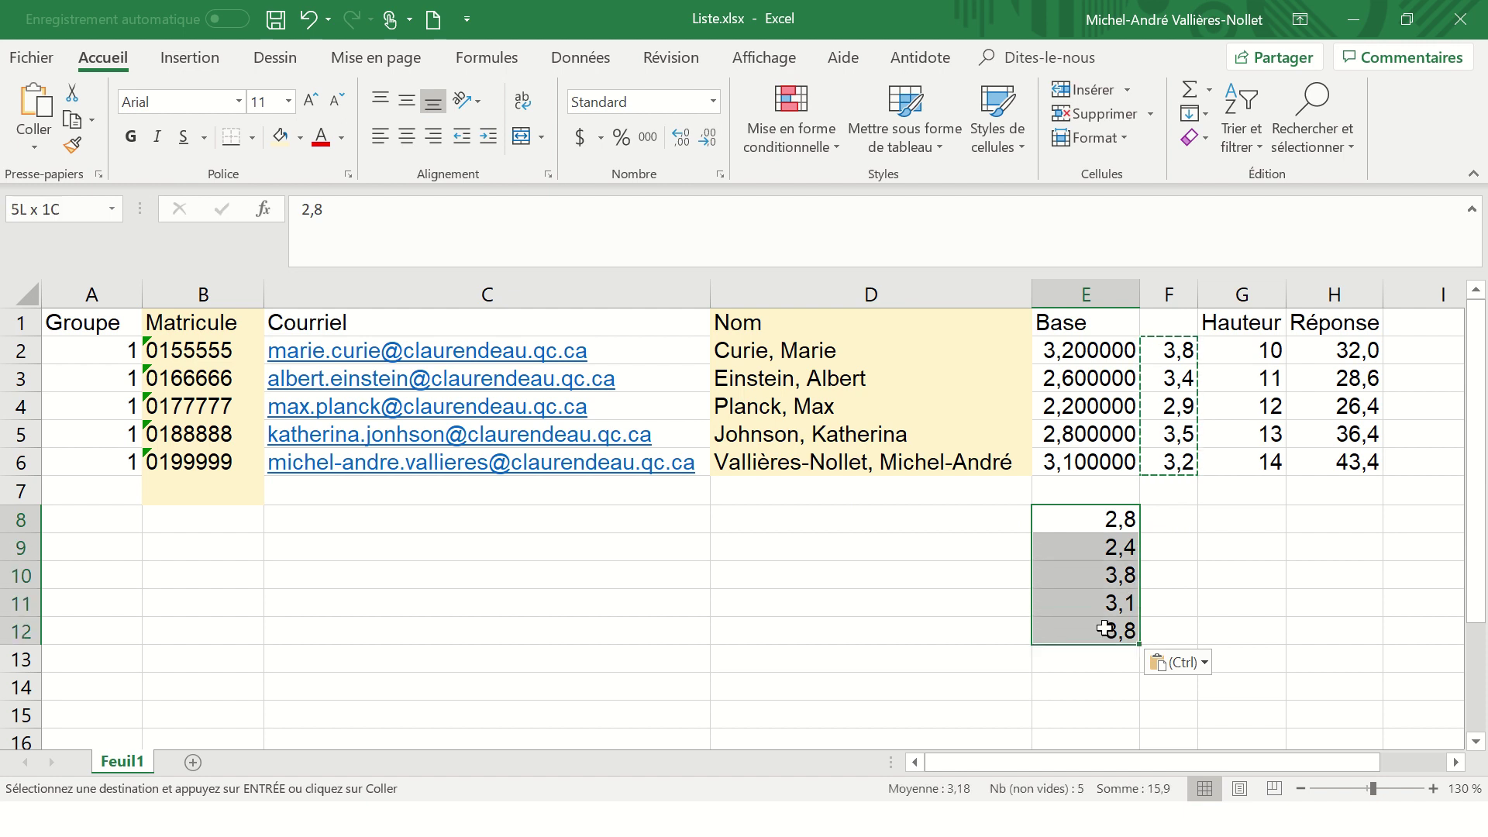
pyautogui.click(1114, 519)
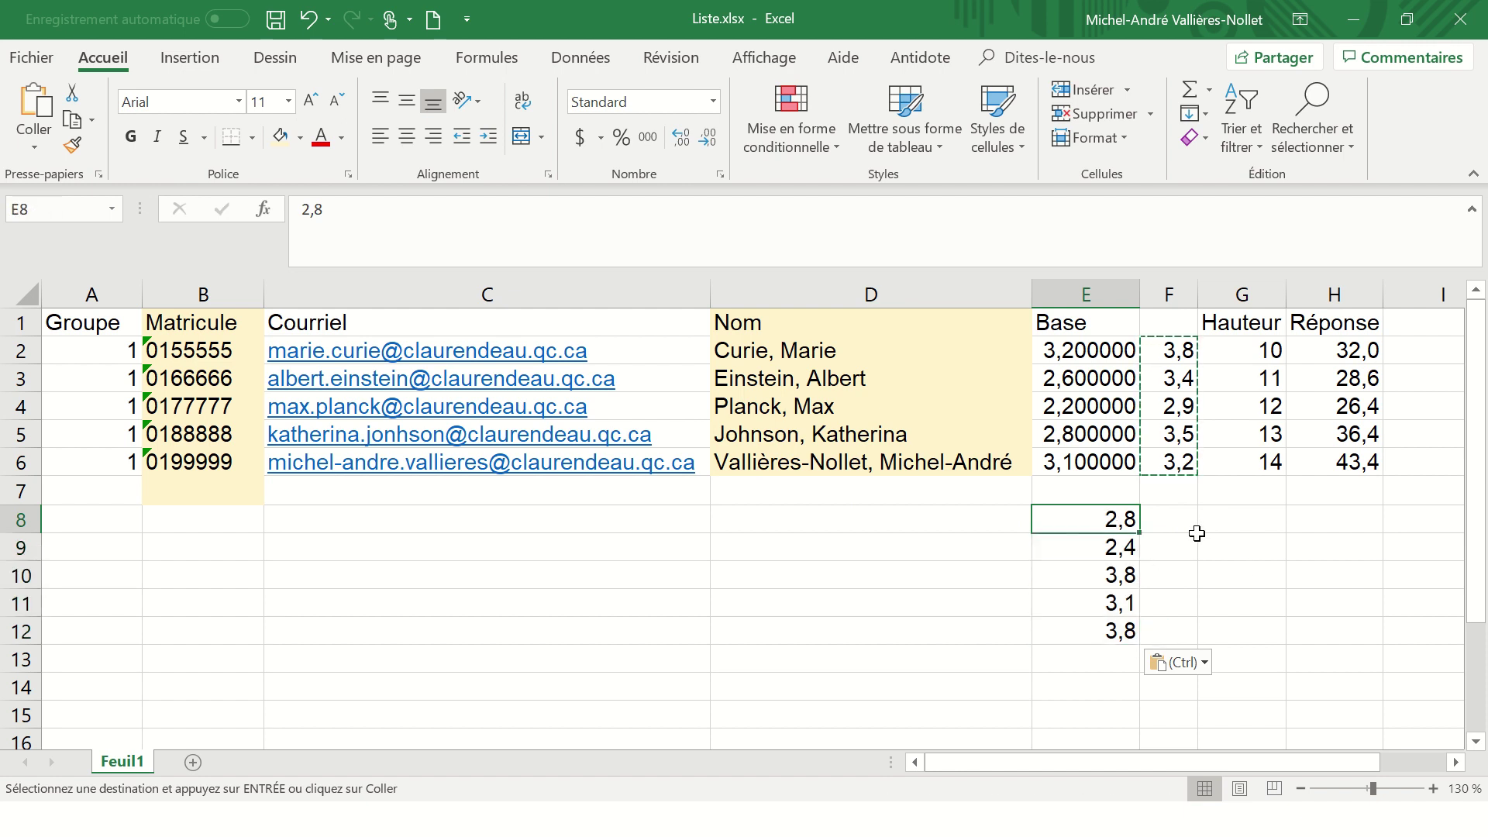
pyautogui.click(1079, 351)
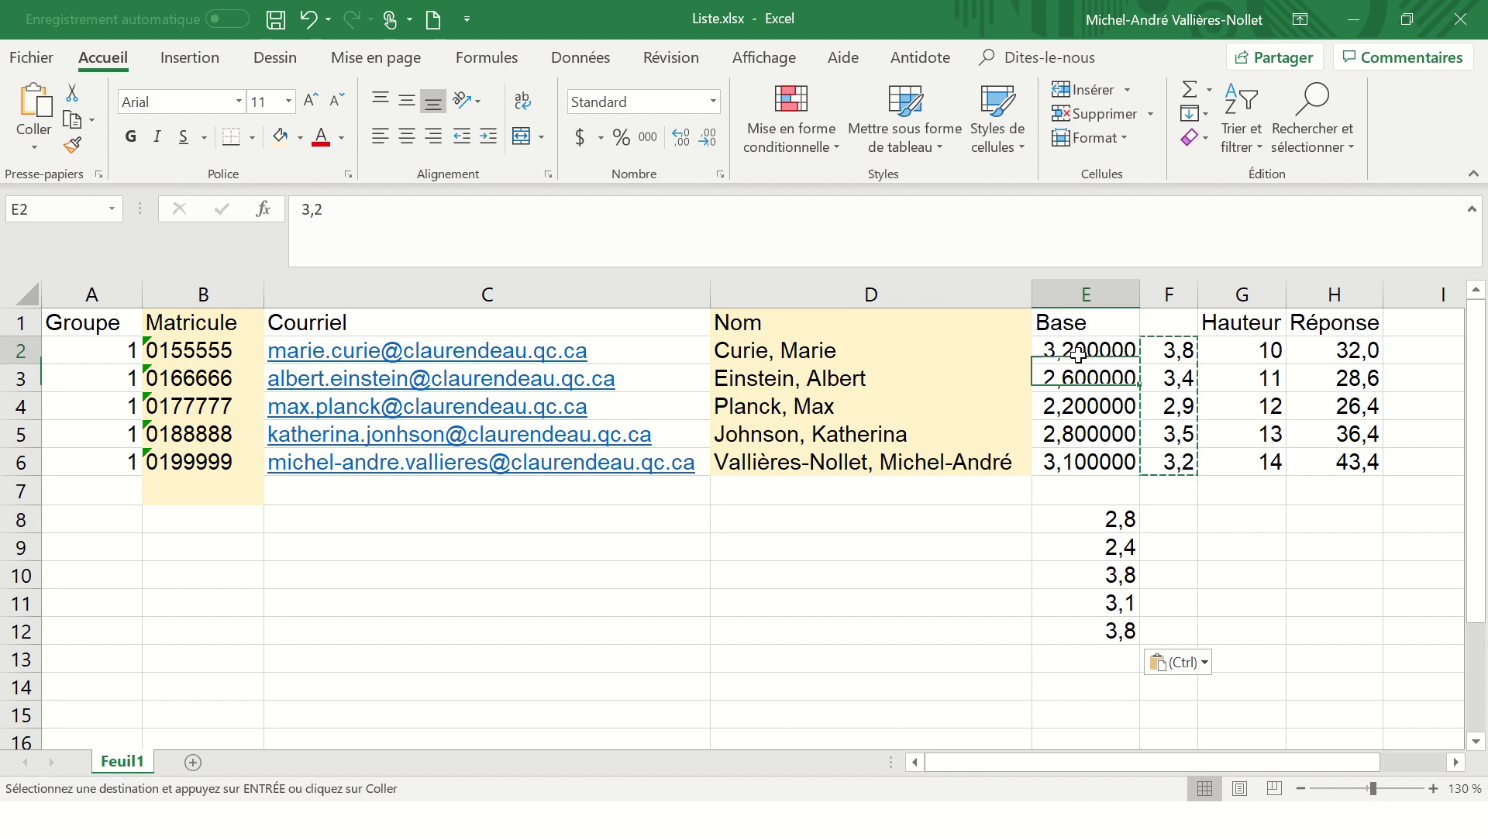
pyautogui.click(1079, 378)
pyautogui.click(1079, 405)
pyautogui.click(1079, 434)
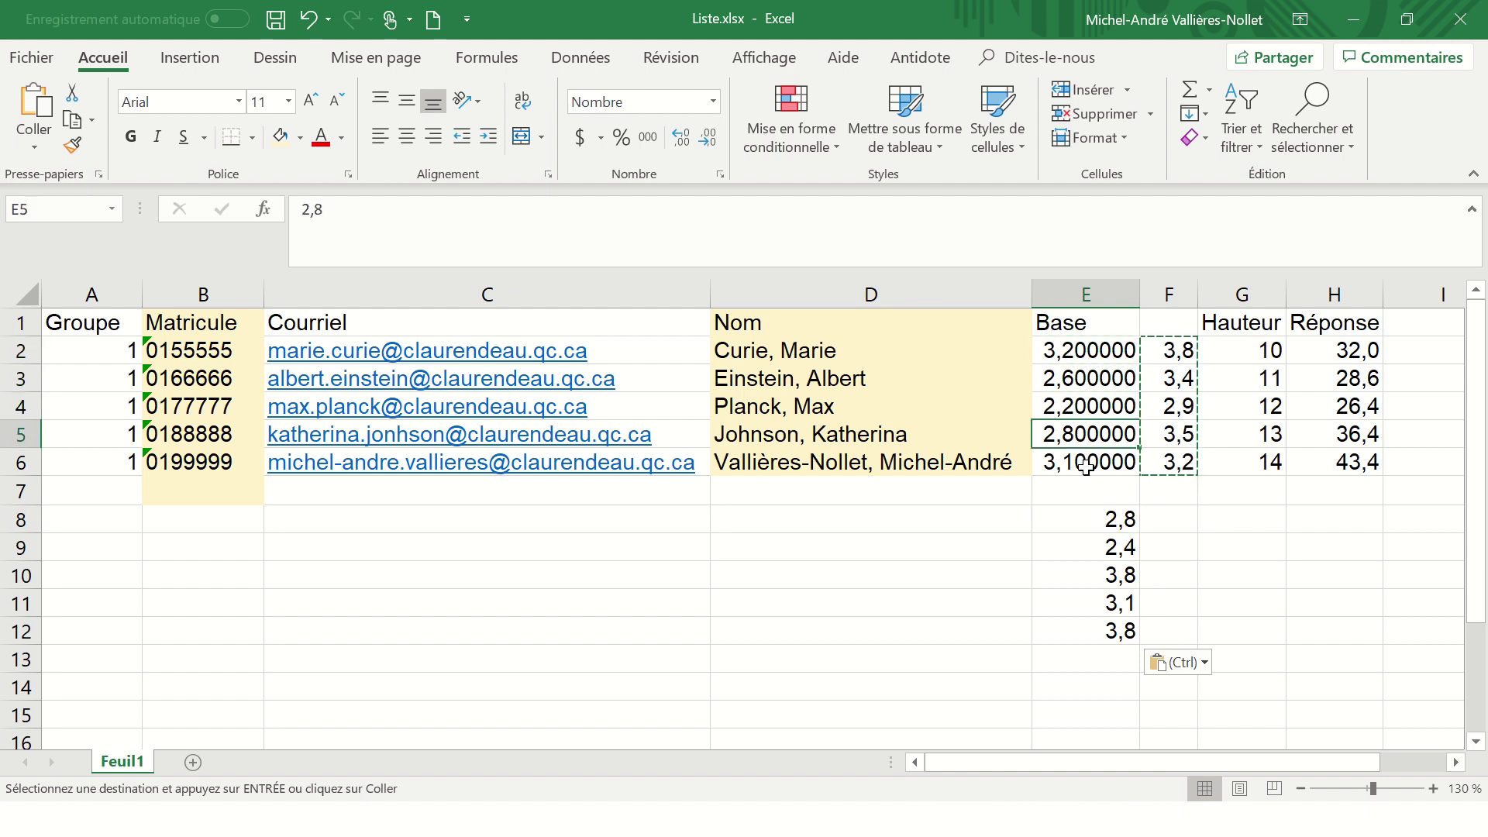
pyautogui.click(1089, 462)
pyautogui.moveTo(610, 12)
pyautogui.click(576, 43)
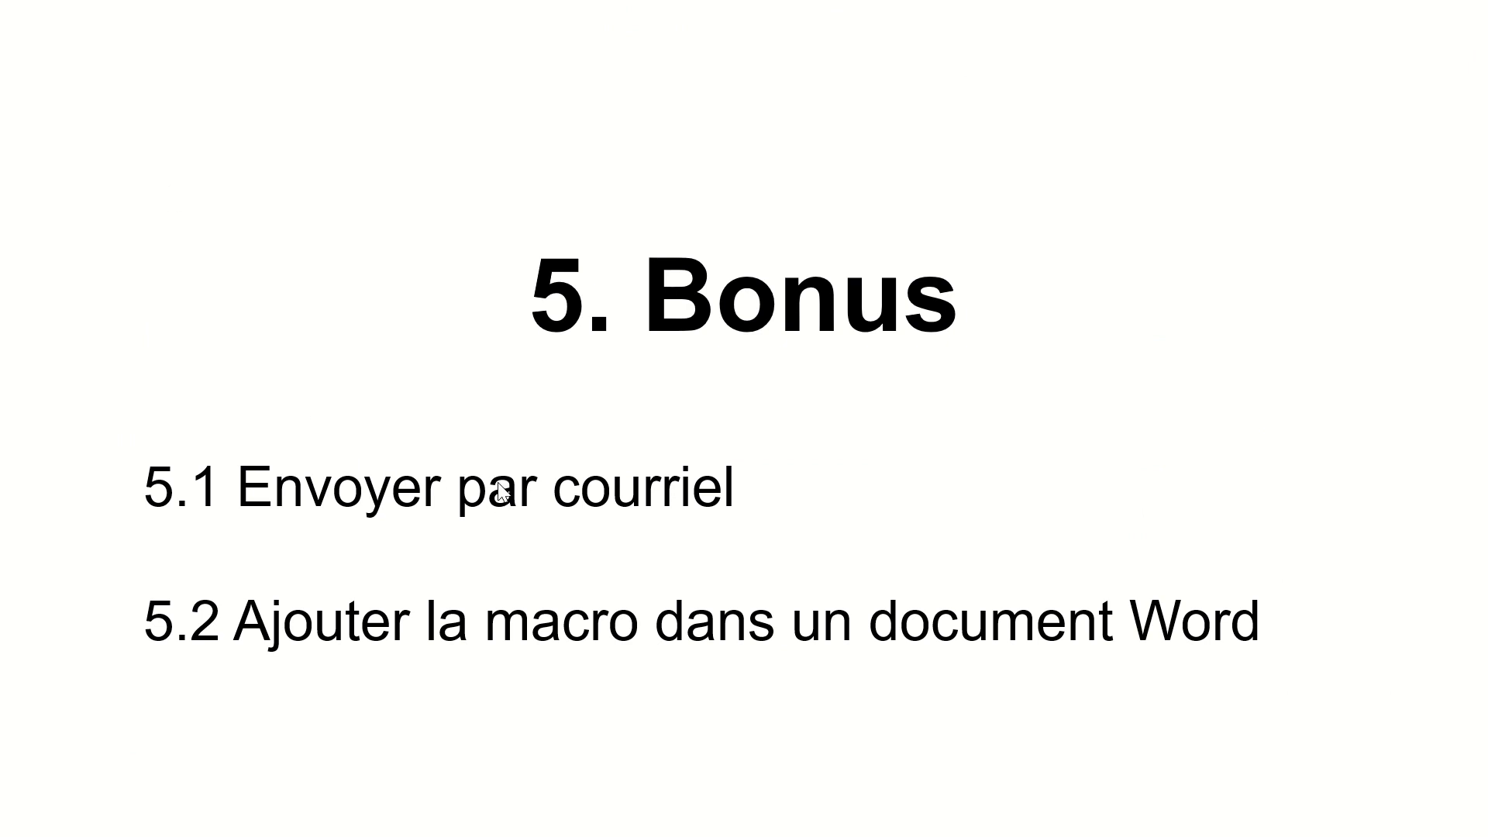
# Check the Courriel column in Liste.xlsx, and open the e-mail merge dialog for Devoir exemple.docm in Word
pyautogui.hotkey('alt', 'Tab')
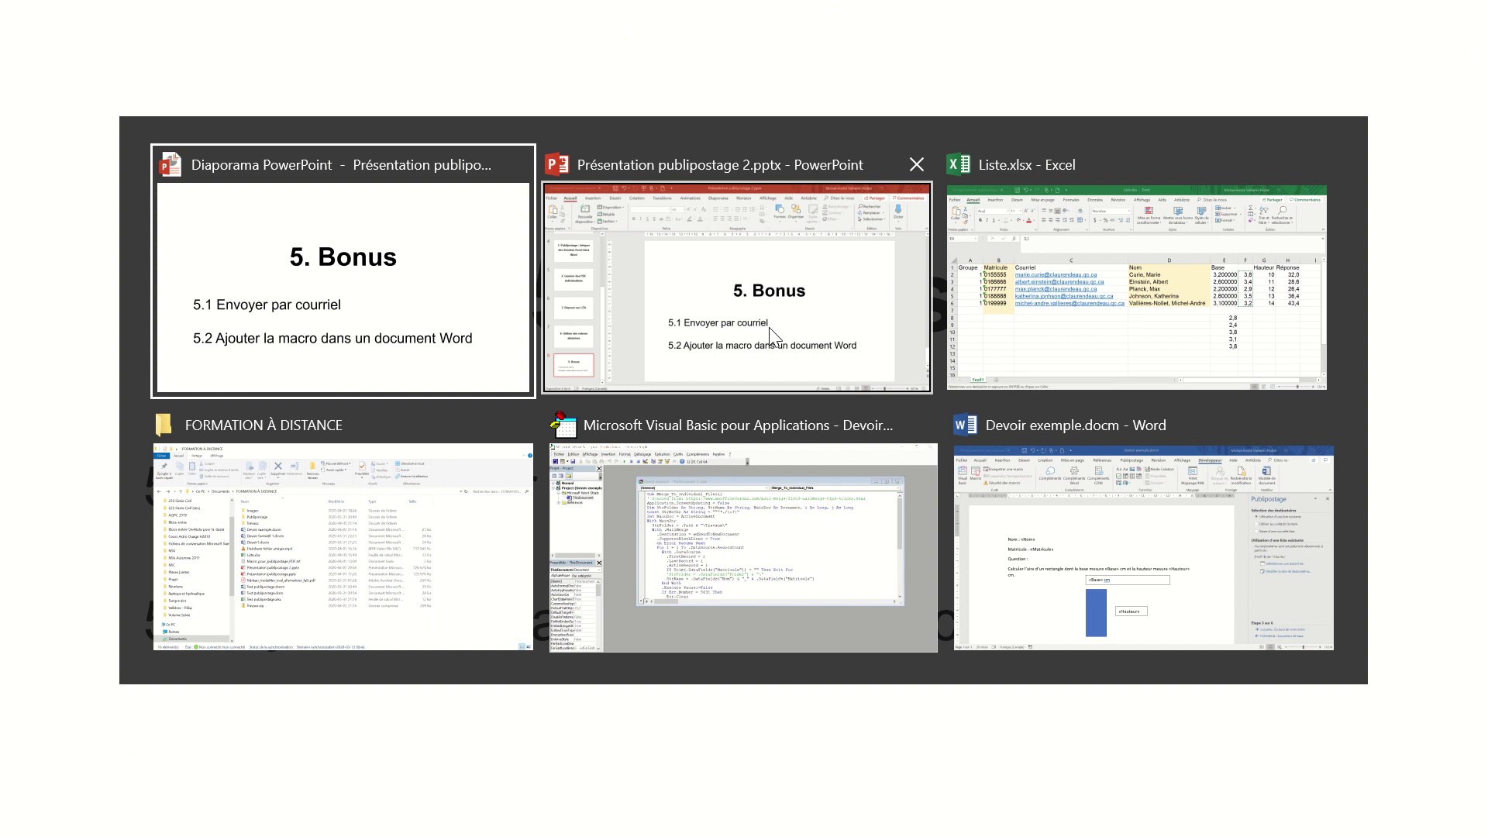
pyautogui.click(1043, 352)
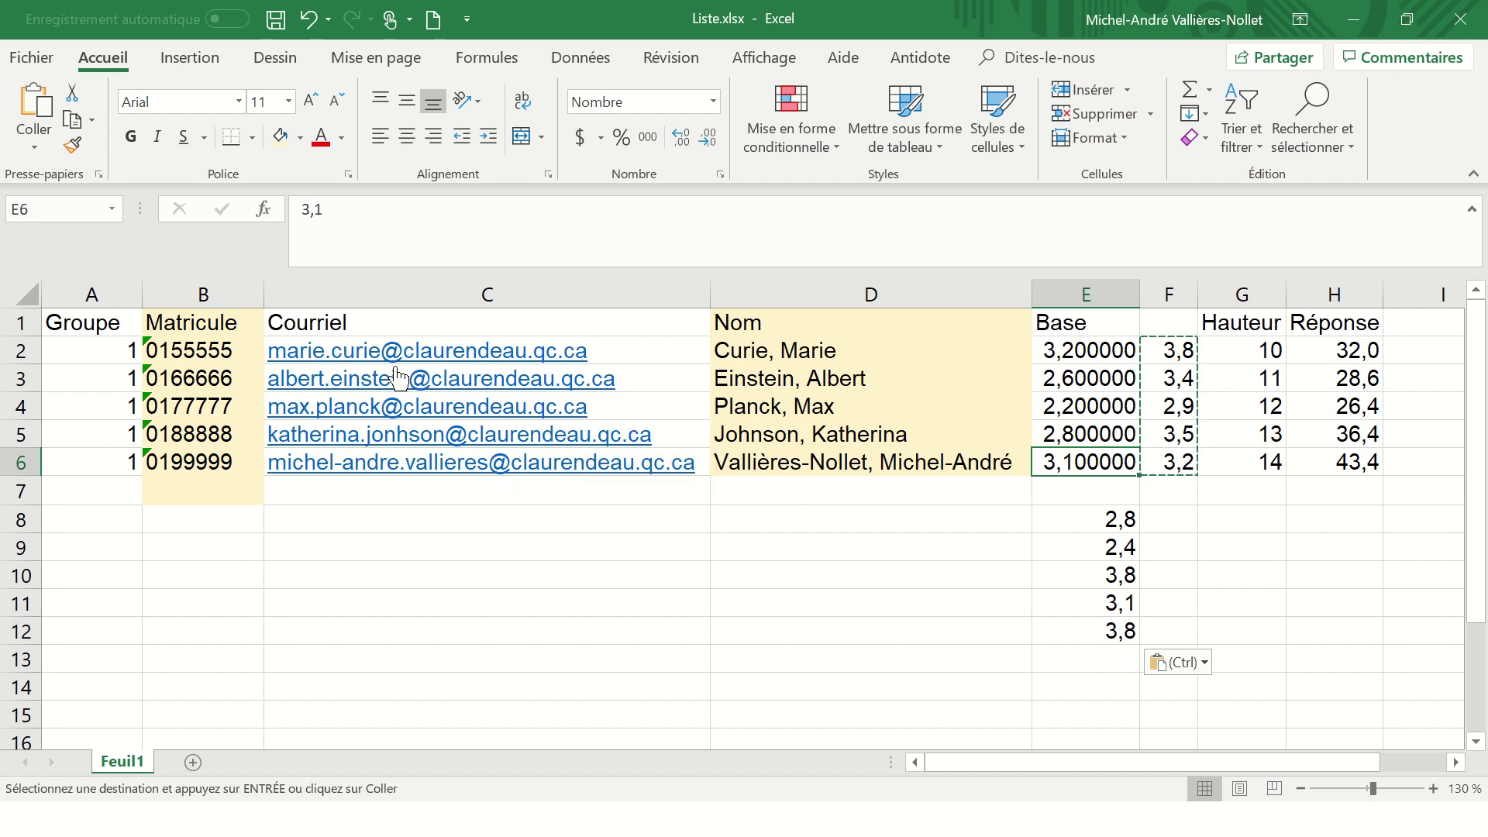
pyautogui.hotkey('alt', 'Tab')
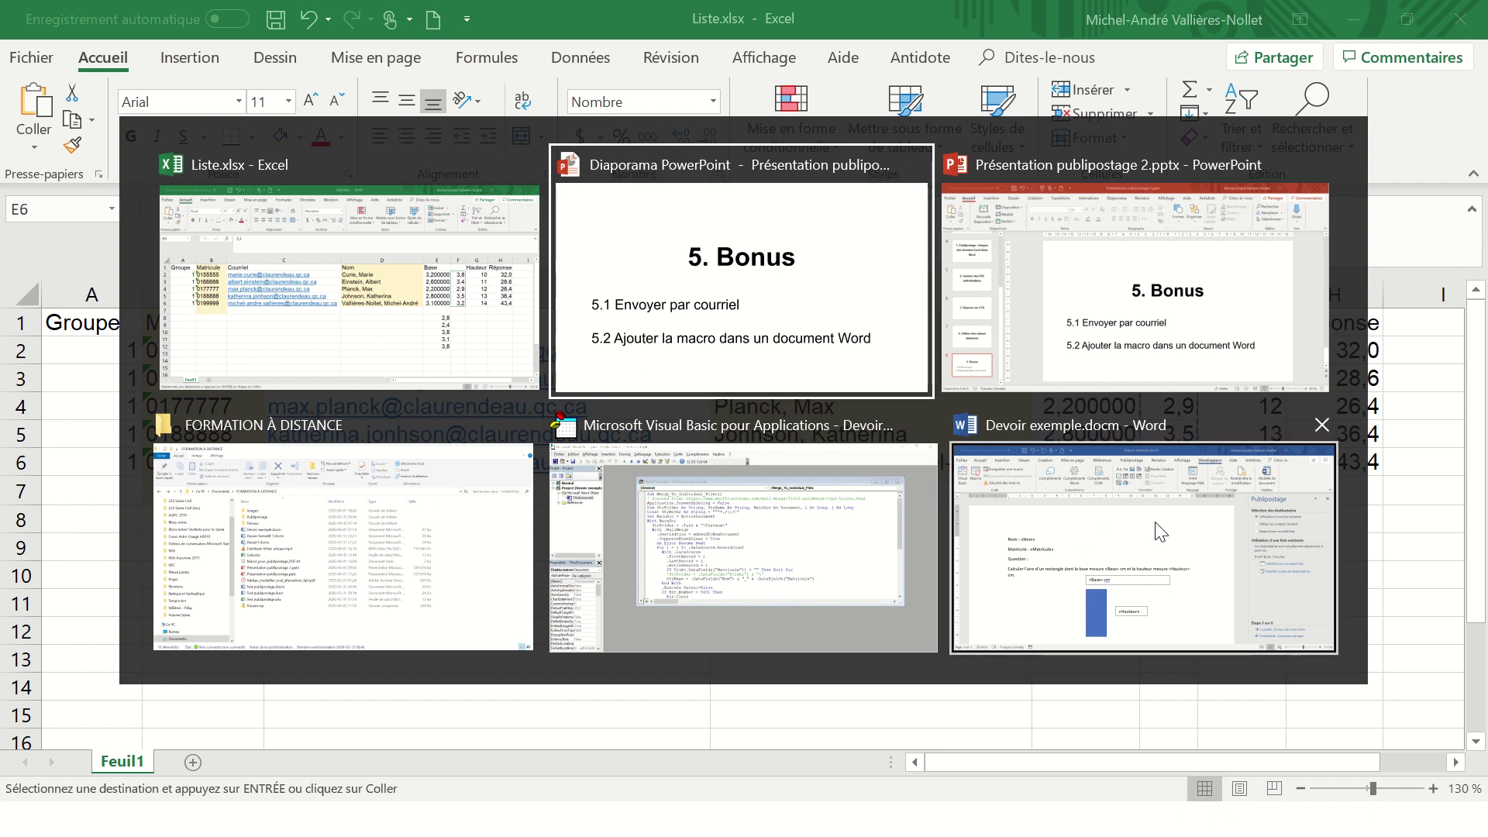
pyautogui.click(956, 483)
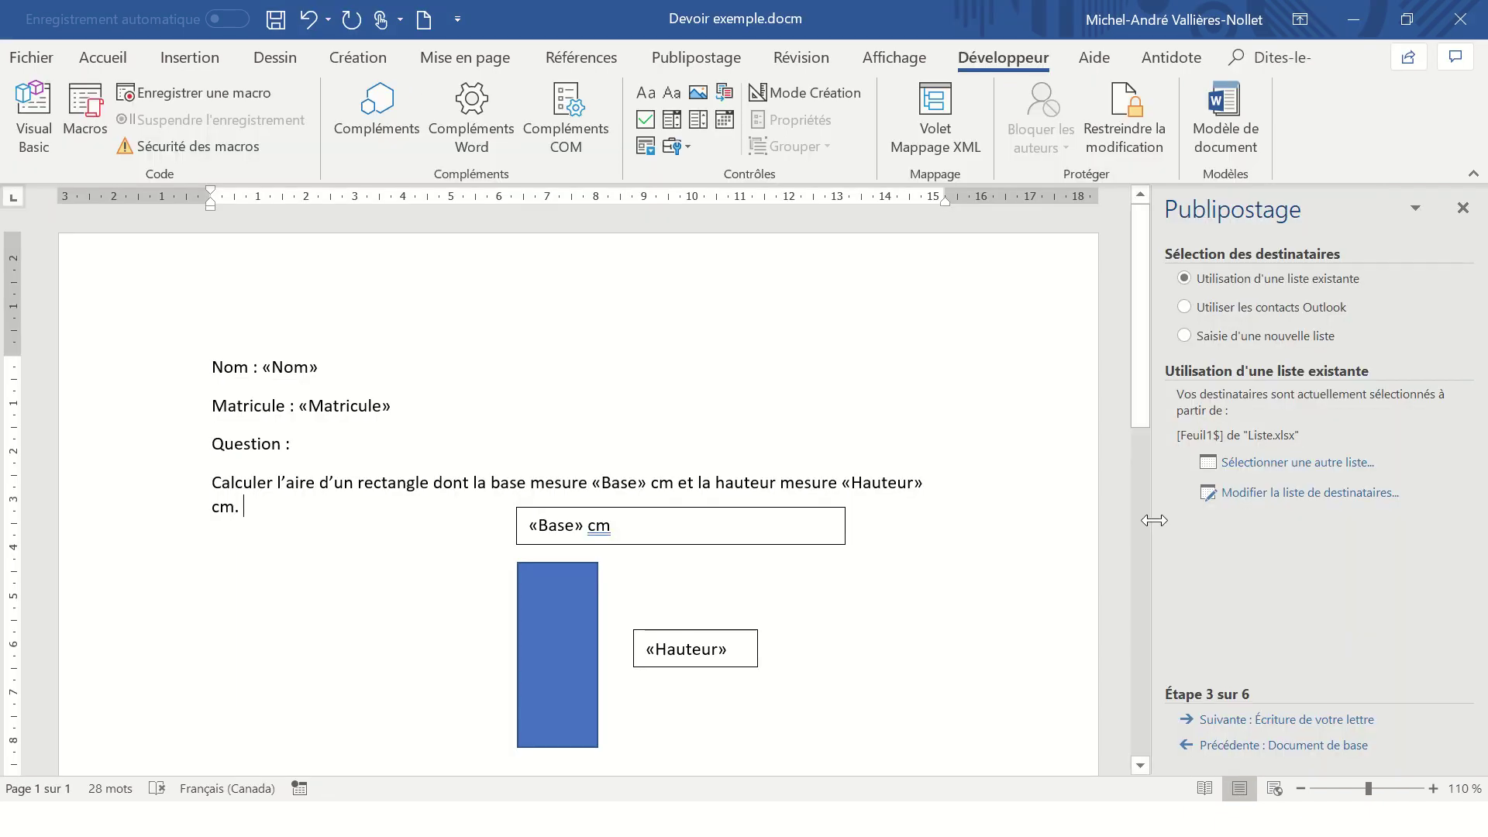
pyautogui.click(665, 62)
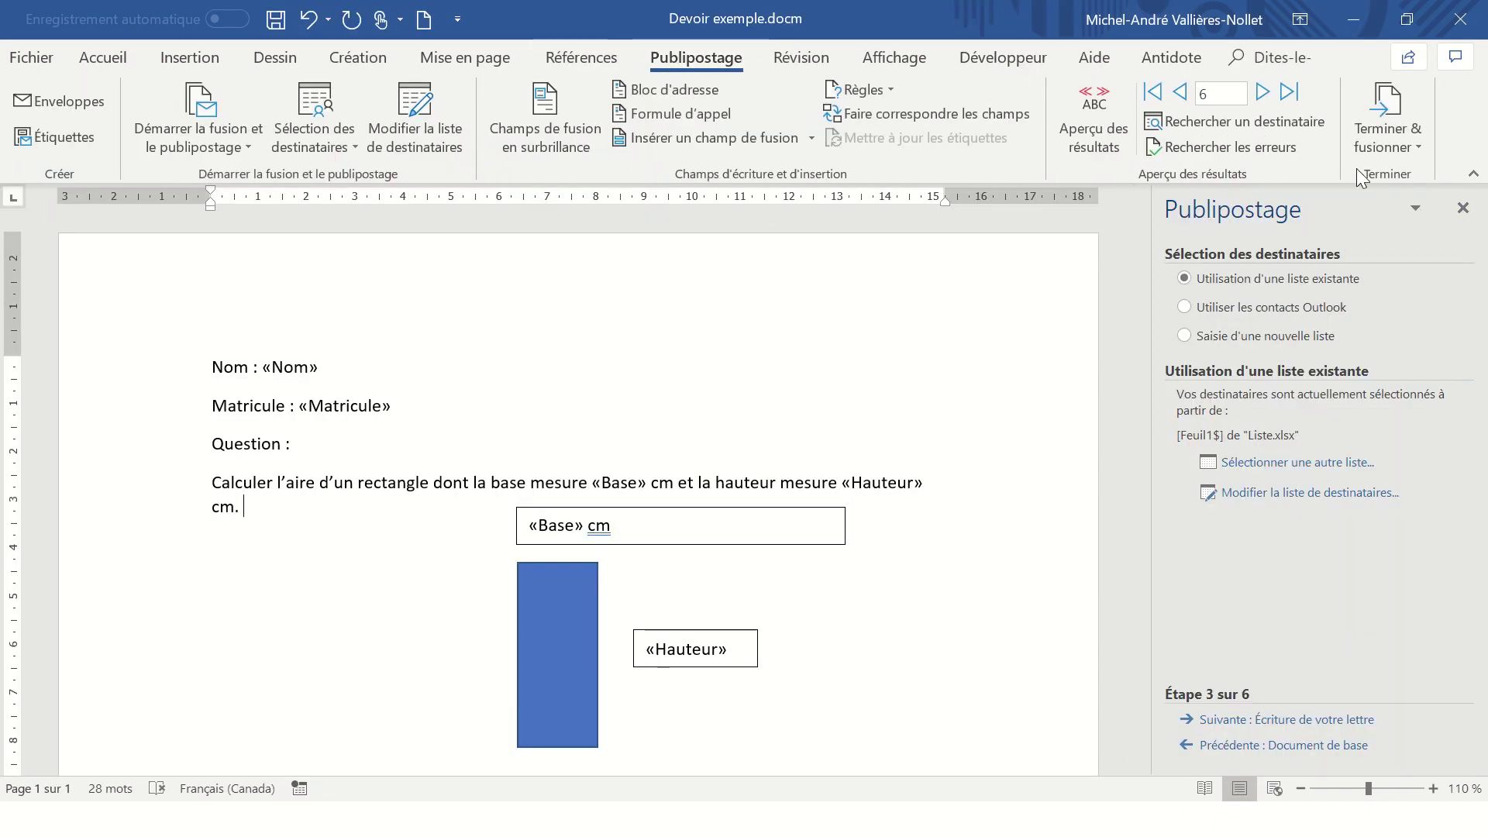
pyautogui.click(1407, 147)
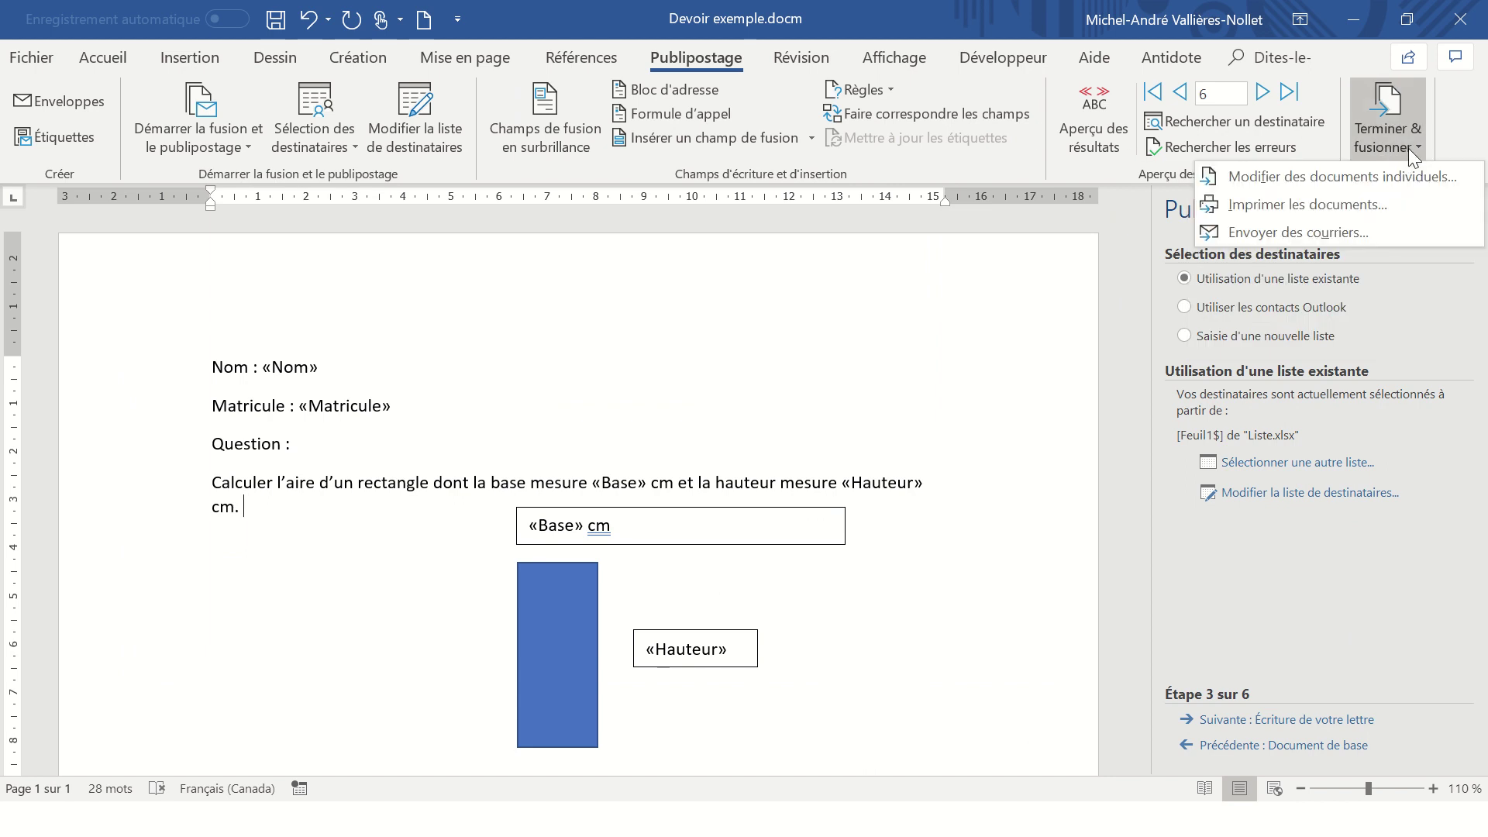
pyautogui.click(1258, 235)
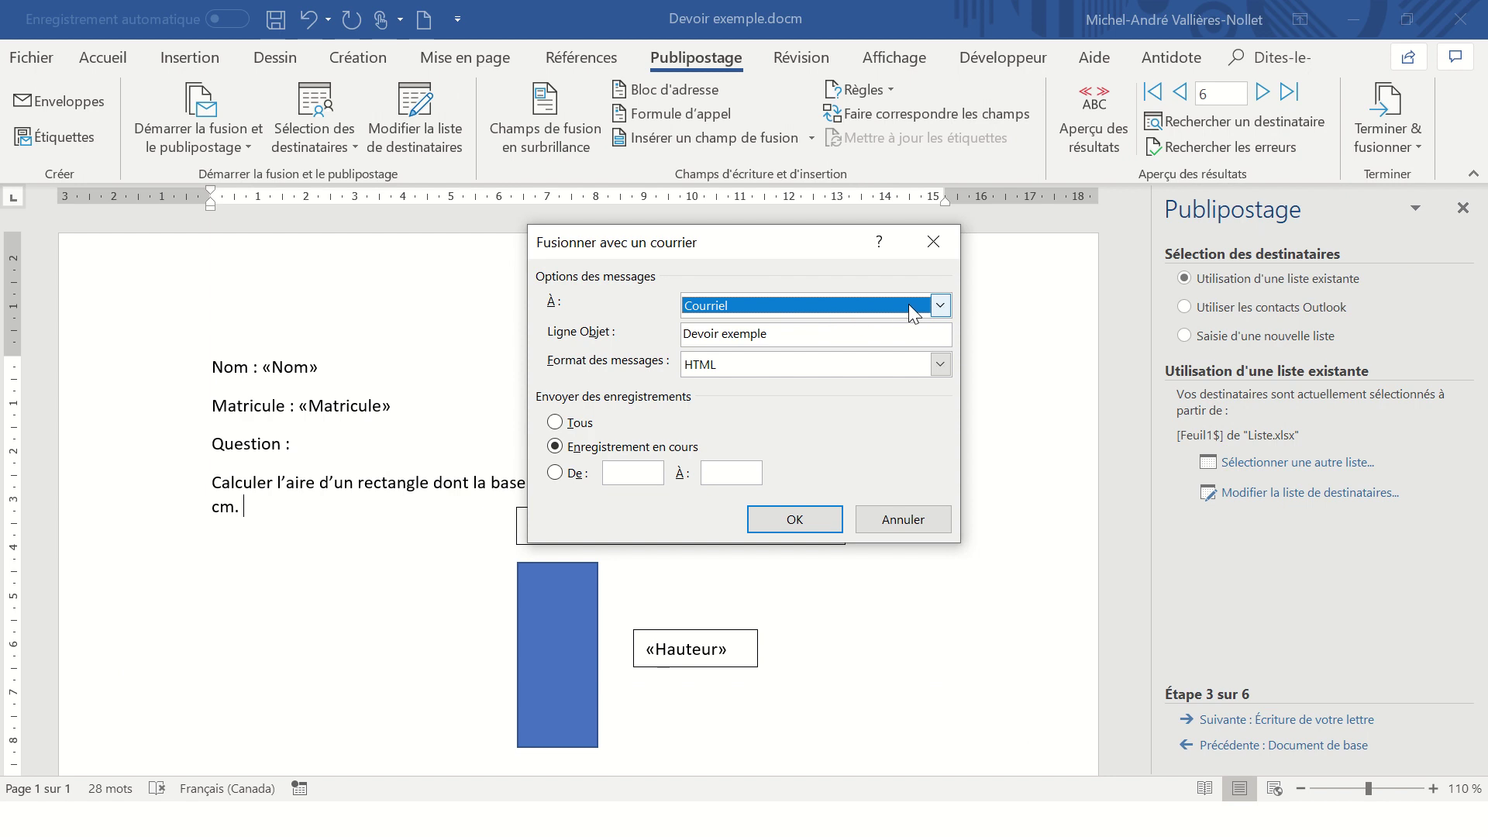
# Set the e-mail merge to the Courriel field, subject Test and all records, and close the dialog without sending
pyautogui.click(940, 307)
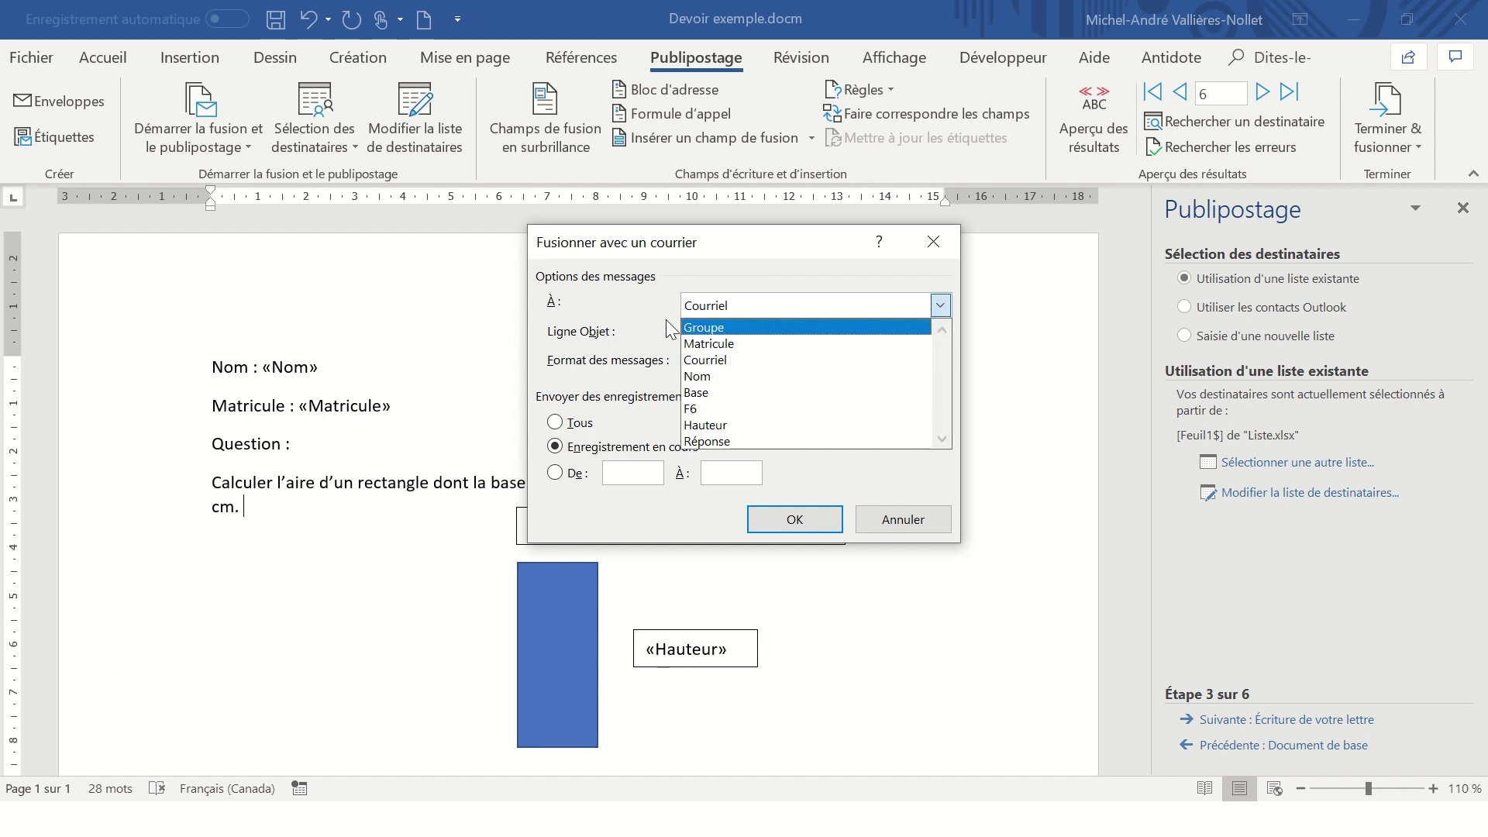
pyautogui.click(728, 360)
pyautogui.click(778, 339)
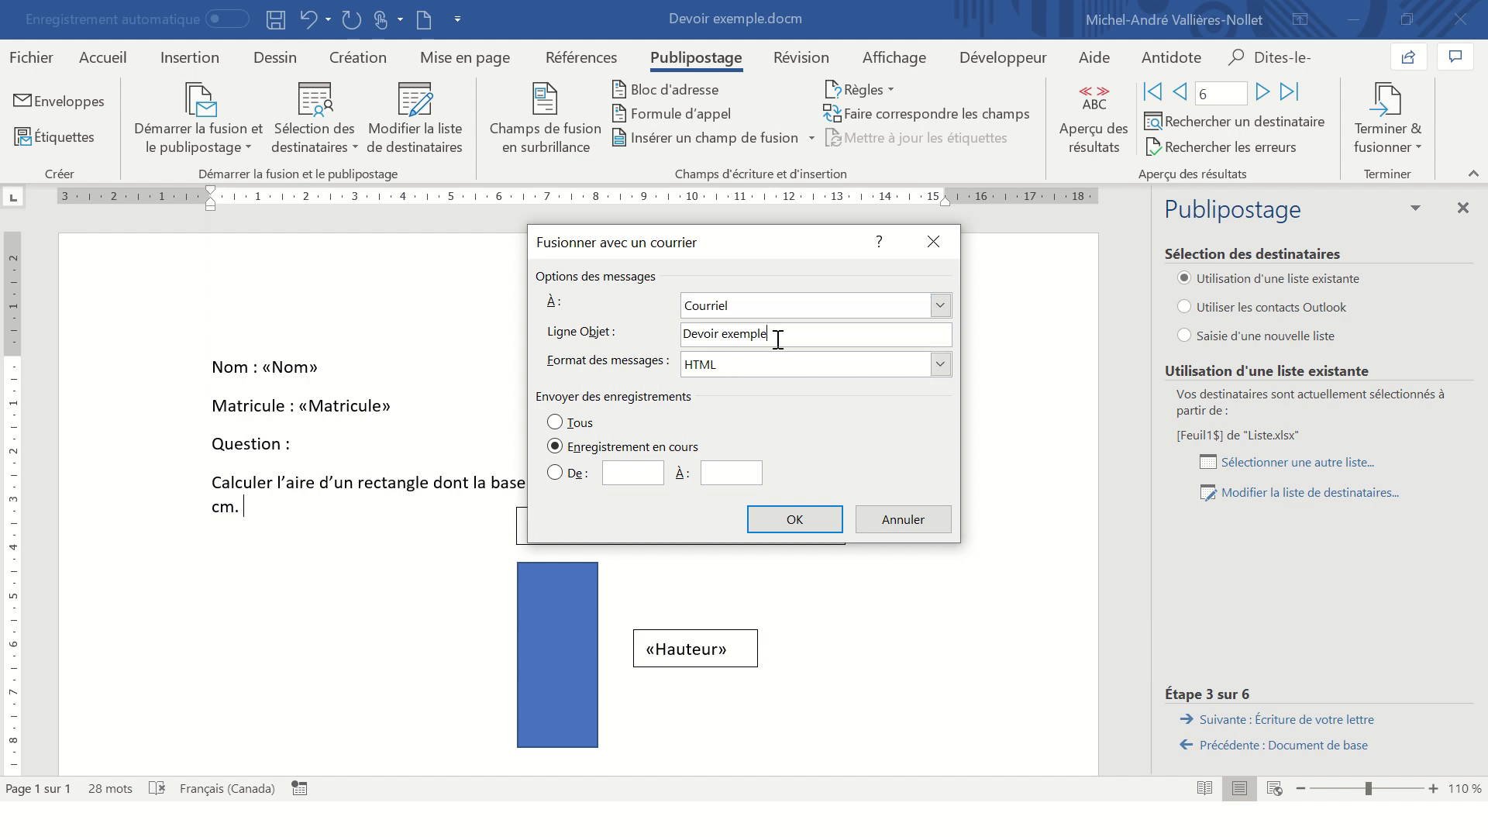
pyautogui.moveTo(791, 335); pyautogui.dragTo(687, 335)
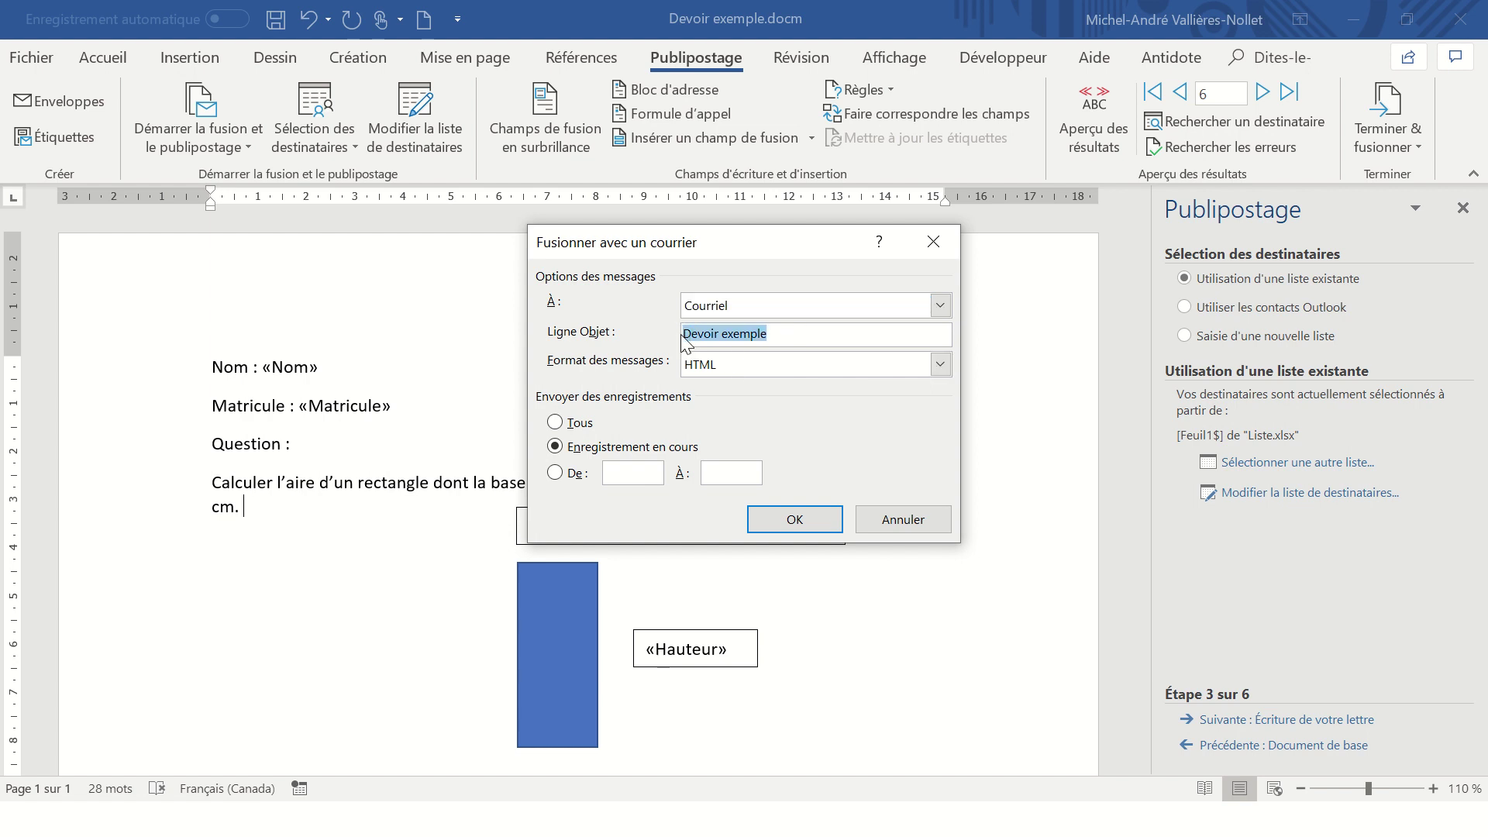
pyautogui.write('Test')
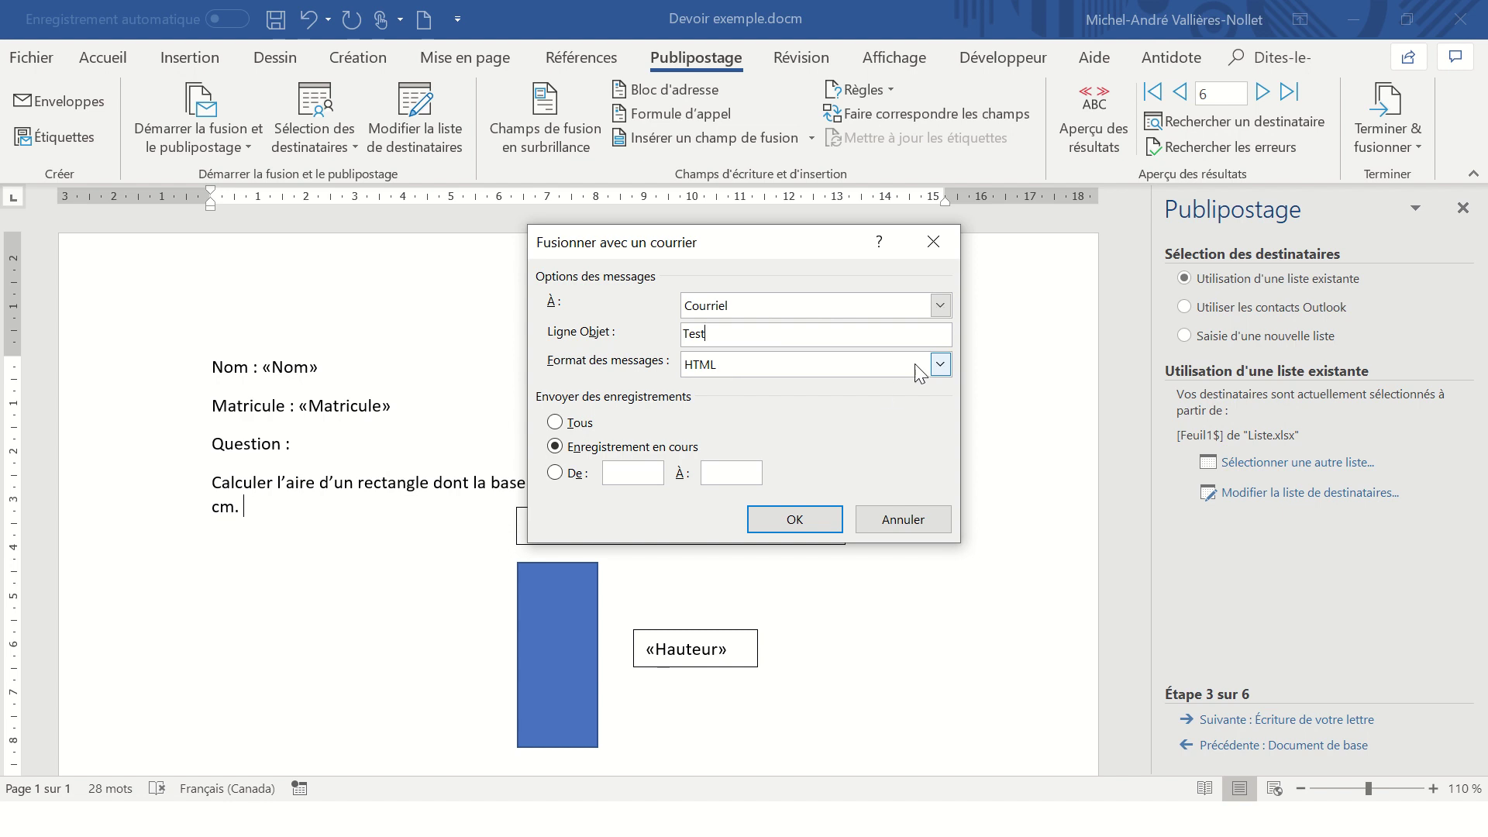
pyautogui.click(560, 424)
pyautogui.click(555, 475)
pyautogui.click(555, 423)
pyautogui.click(933, 242)
# Preview the merge results in Devoir exemple.docm and display record 5
pyautogui.scroll(-2, 655, 422)
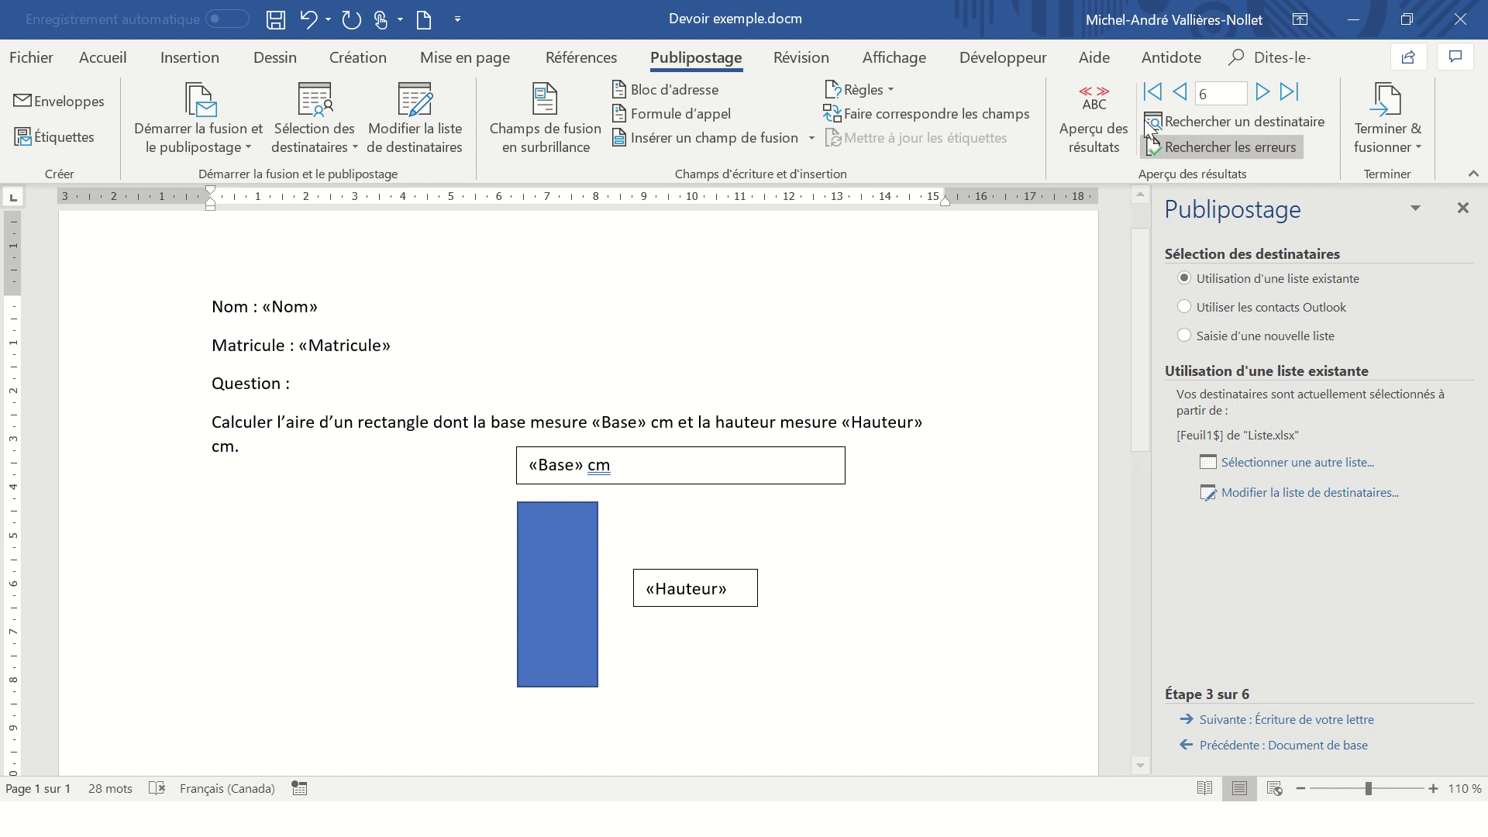
pyautogui.click(1092, 143)
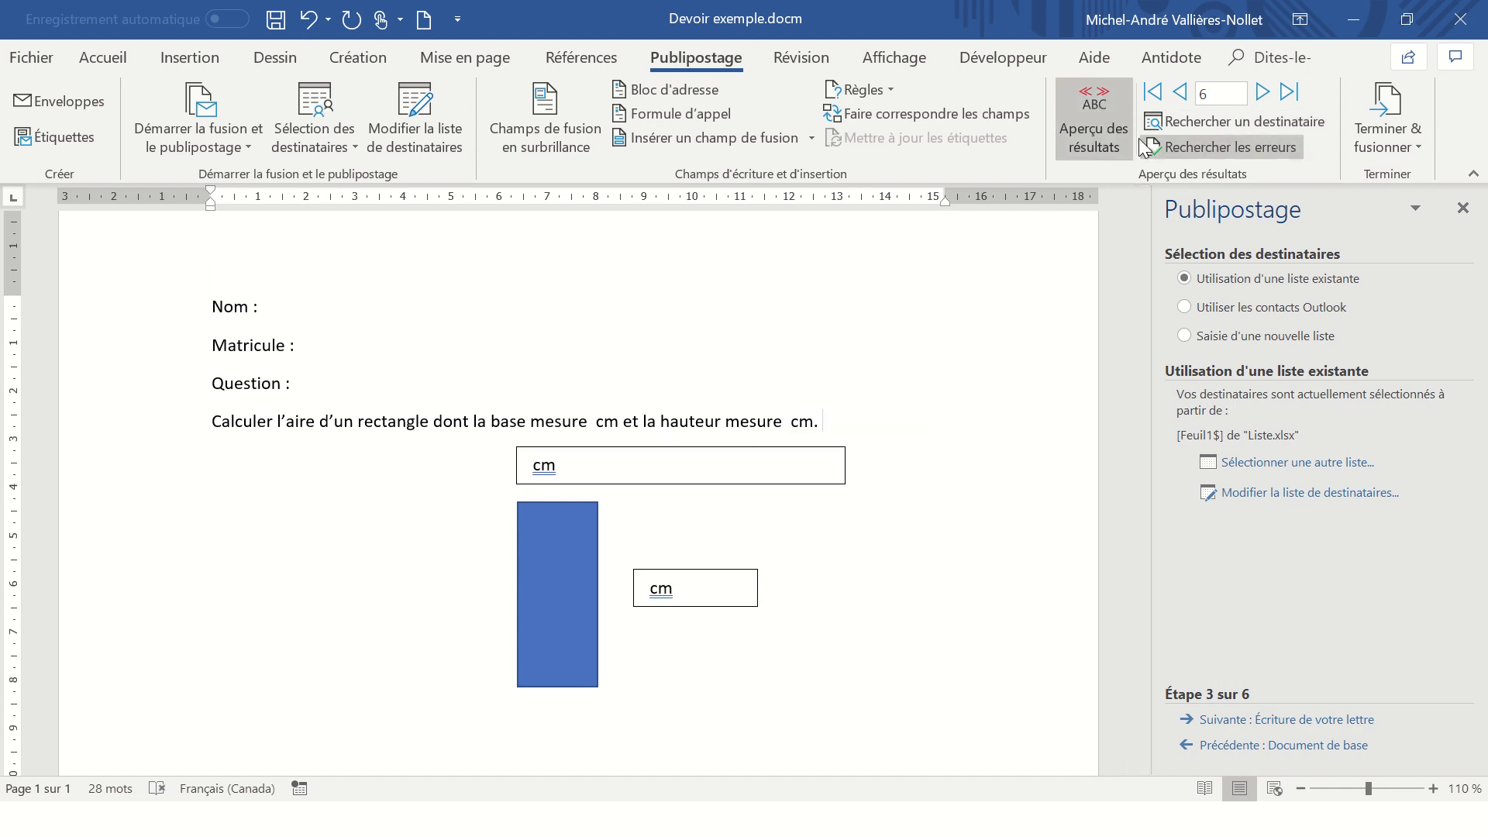
pyautogui.click(1179, 92)
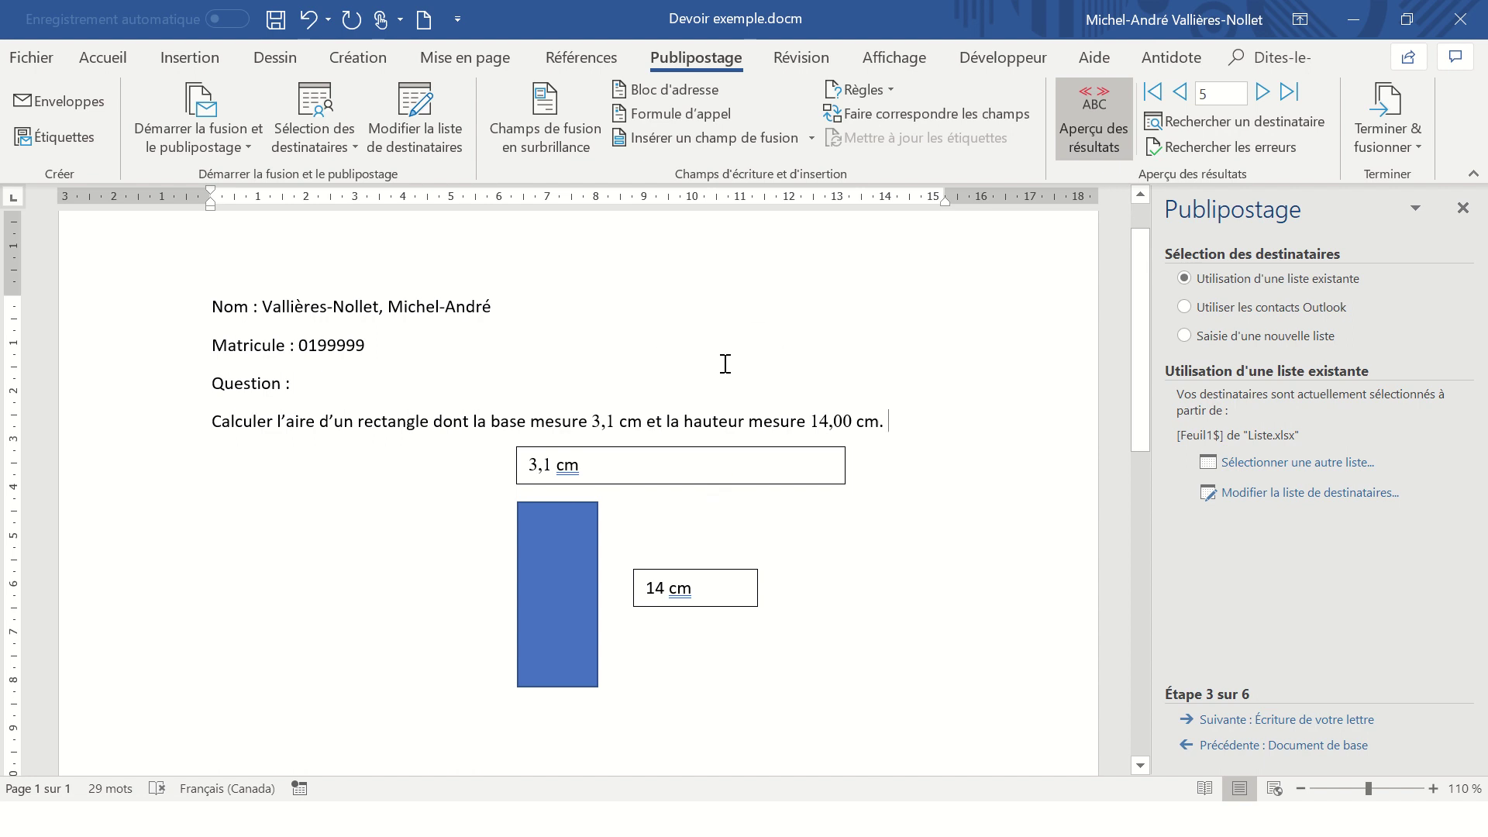
pyautogui.hotkey('alt', 'Tab')
pyautogui.hotkey('alt', 'Tab')
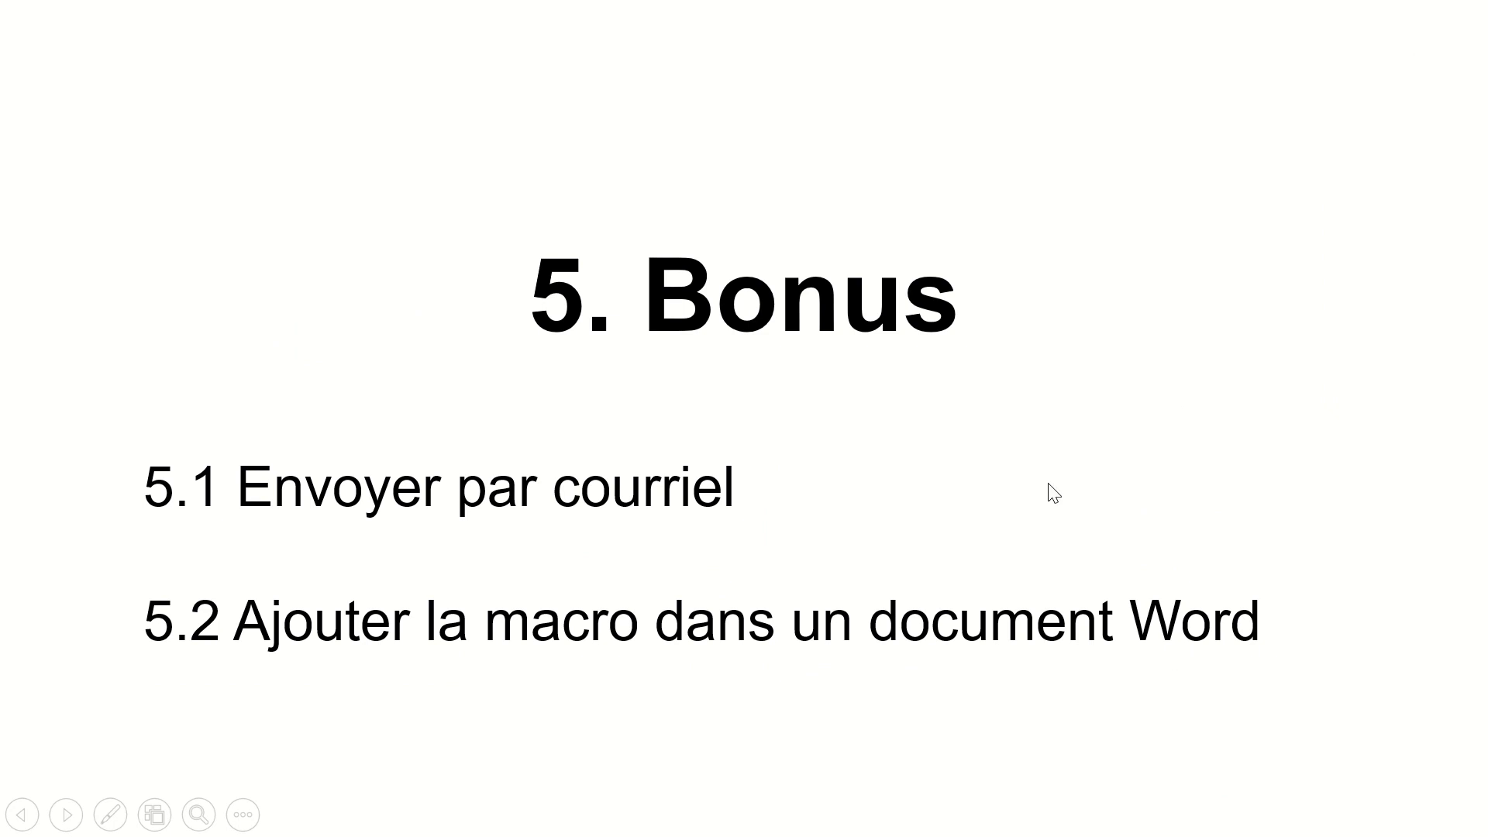
pyautogui.hotkey('alt', 'Tab')
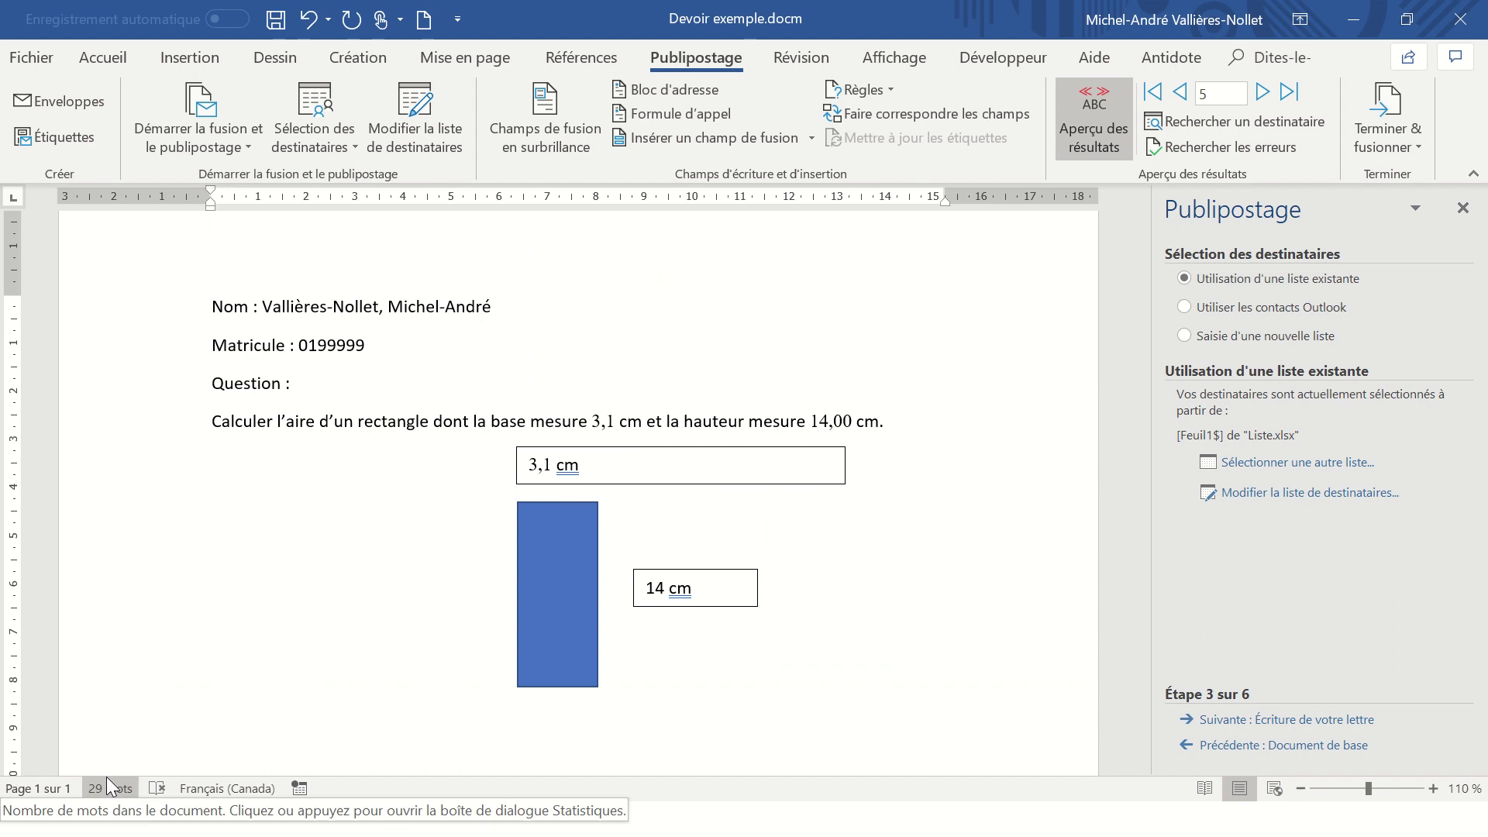
# Leave the Bonus slideshow and create a new blank document in Word
pyautogui.hotkey('alt', 'Tab')
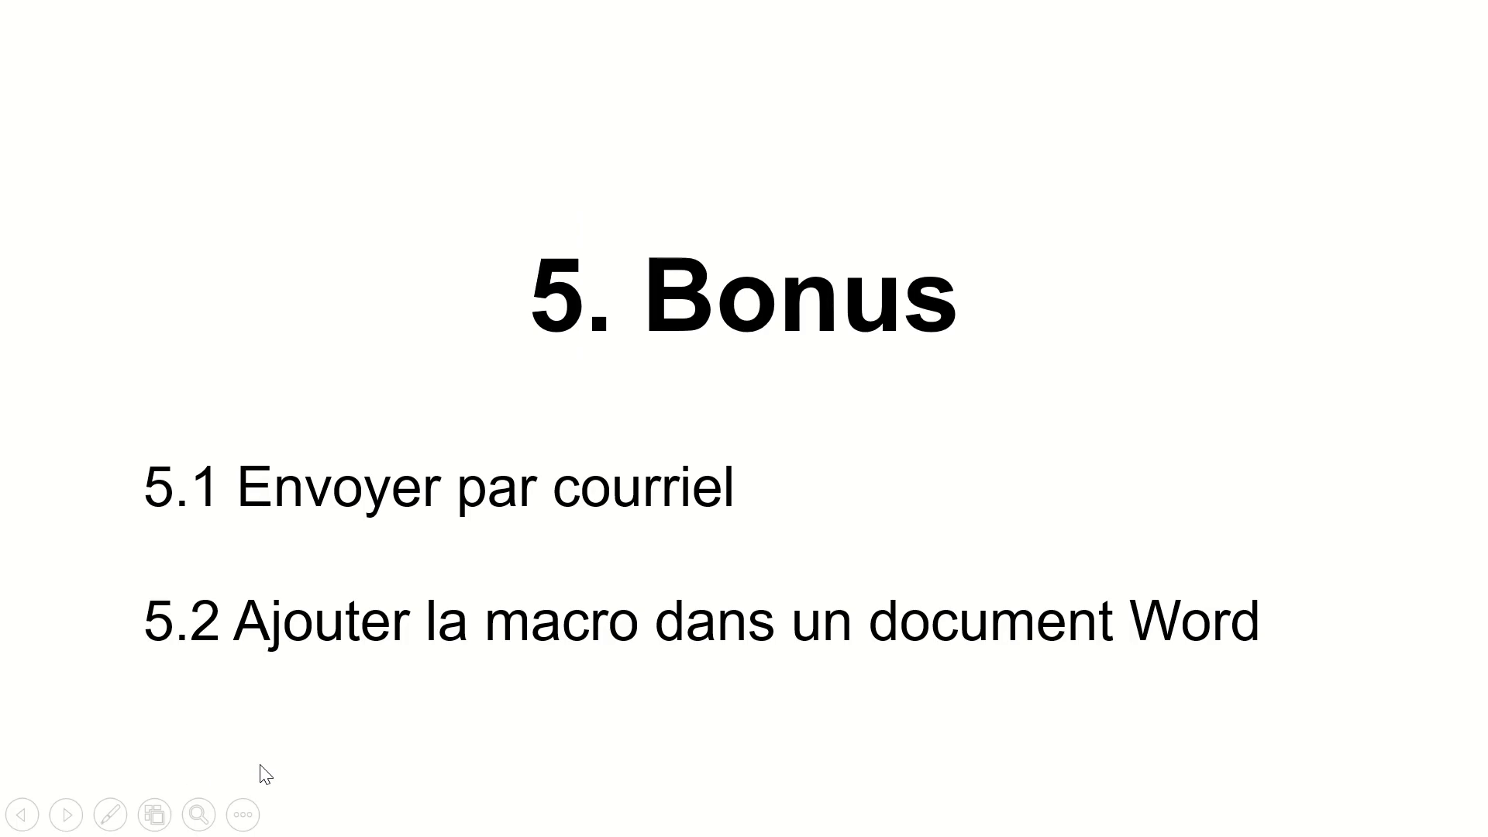
pyautogui.press('Escape')
pyautogui.click(22, 819)
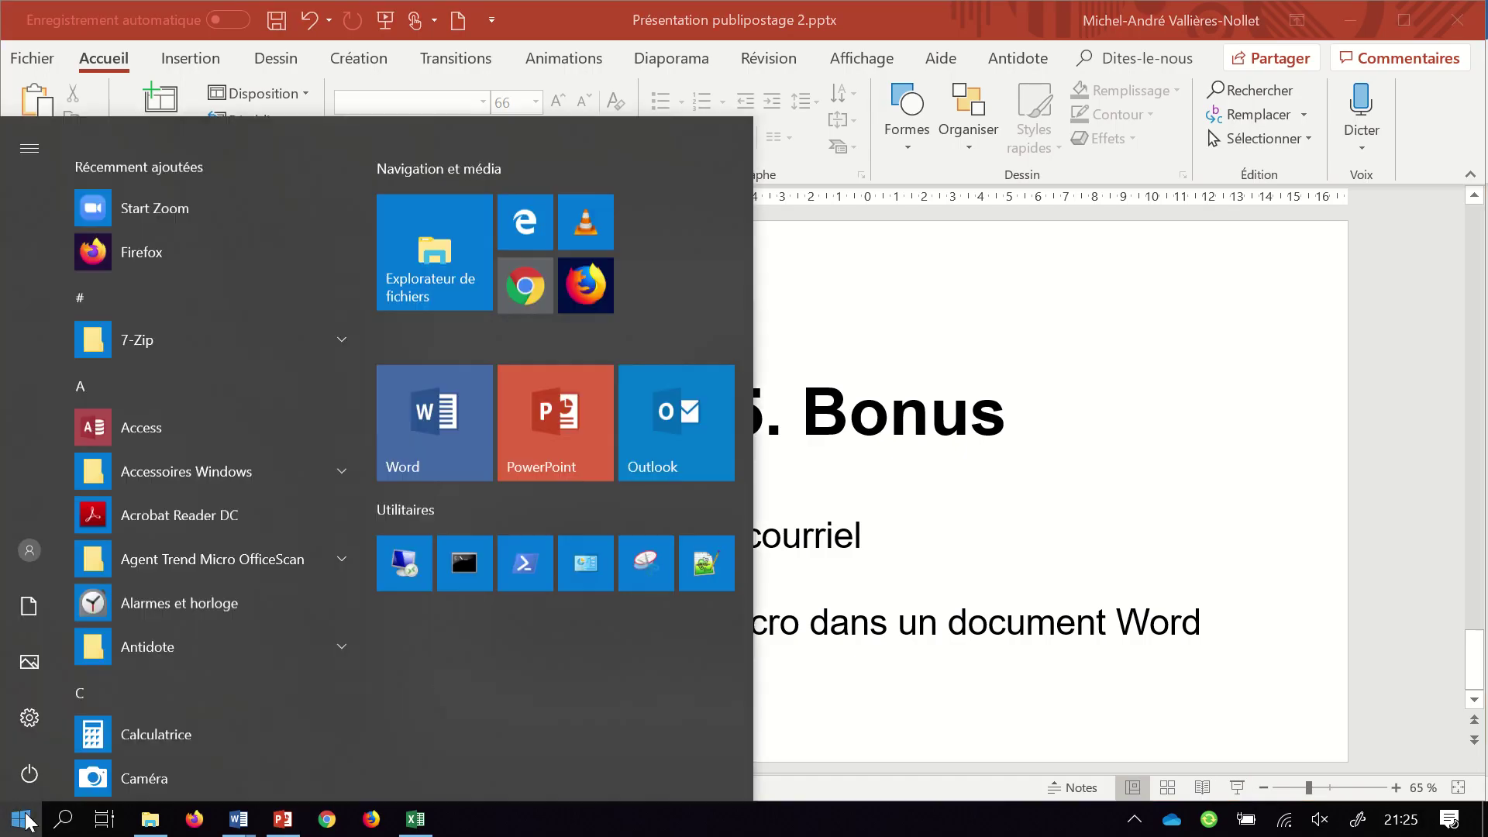
pyautogui.write('word')
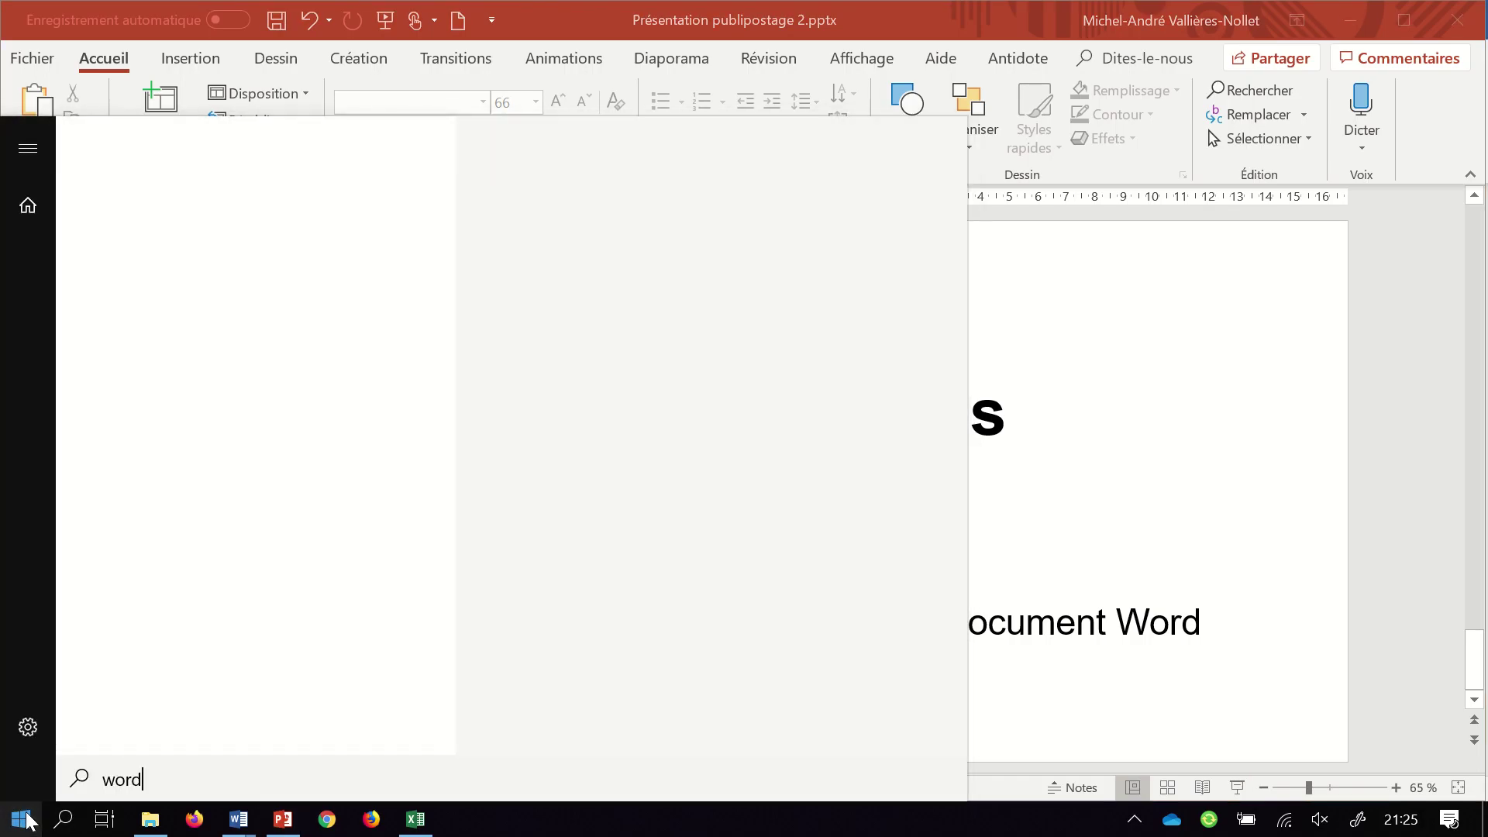
pyautogui.click(161, 272)
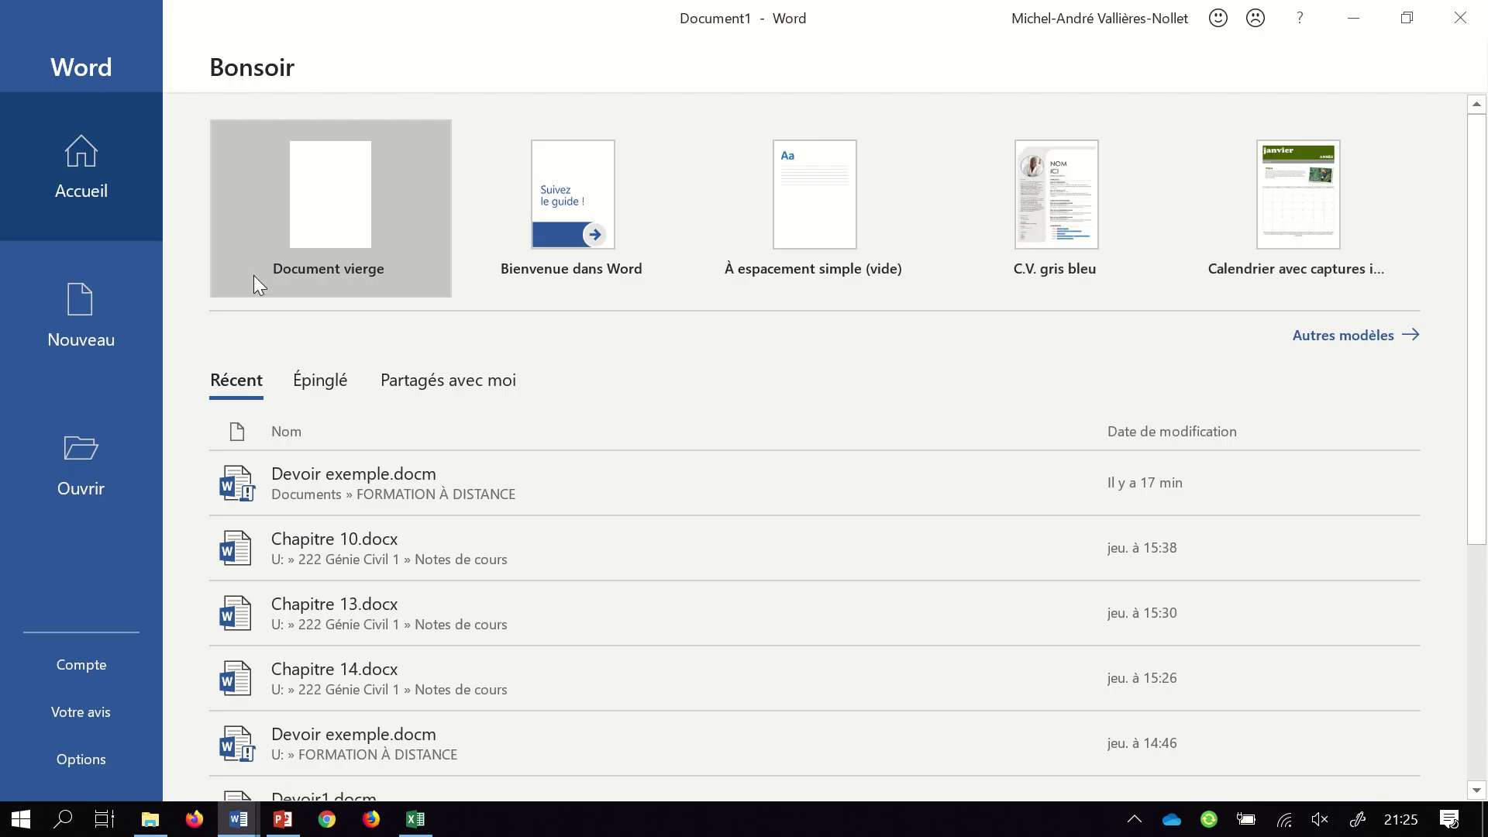
pyautogui.click(317, 198)
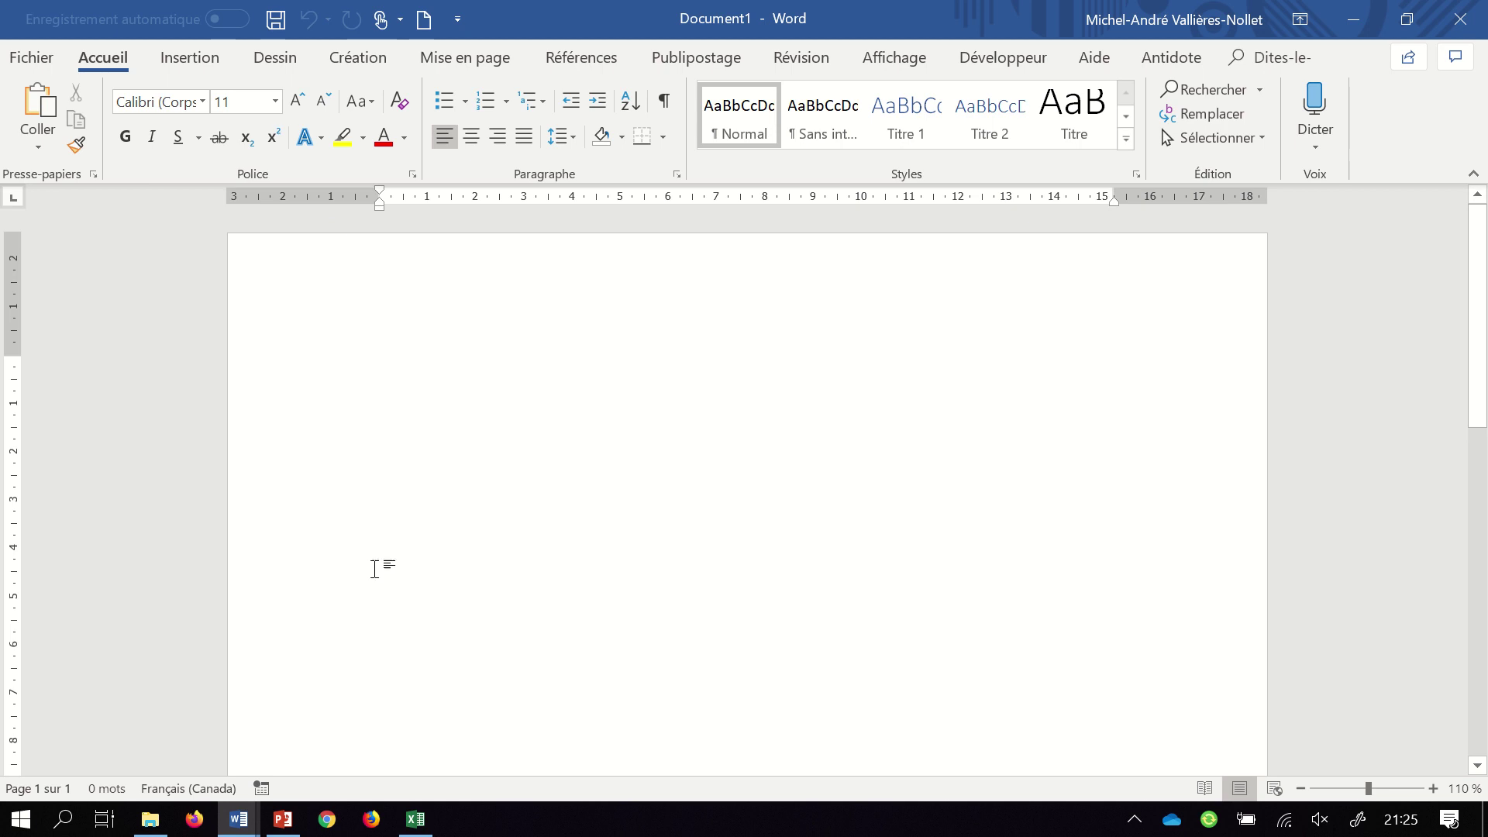
# Open Macro_pour_publipostage_PDF.txt from the FORMATION À DISTANCE folder, copy its code from Sub Merge_To_Individual_Files() through Application.ScreenUpdating = True, and return to Document1
pyautogui.click(591, 70)
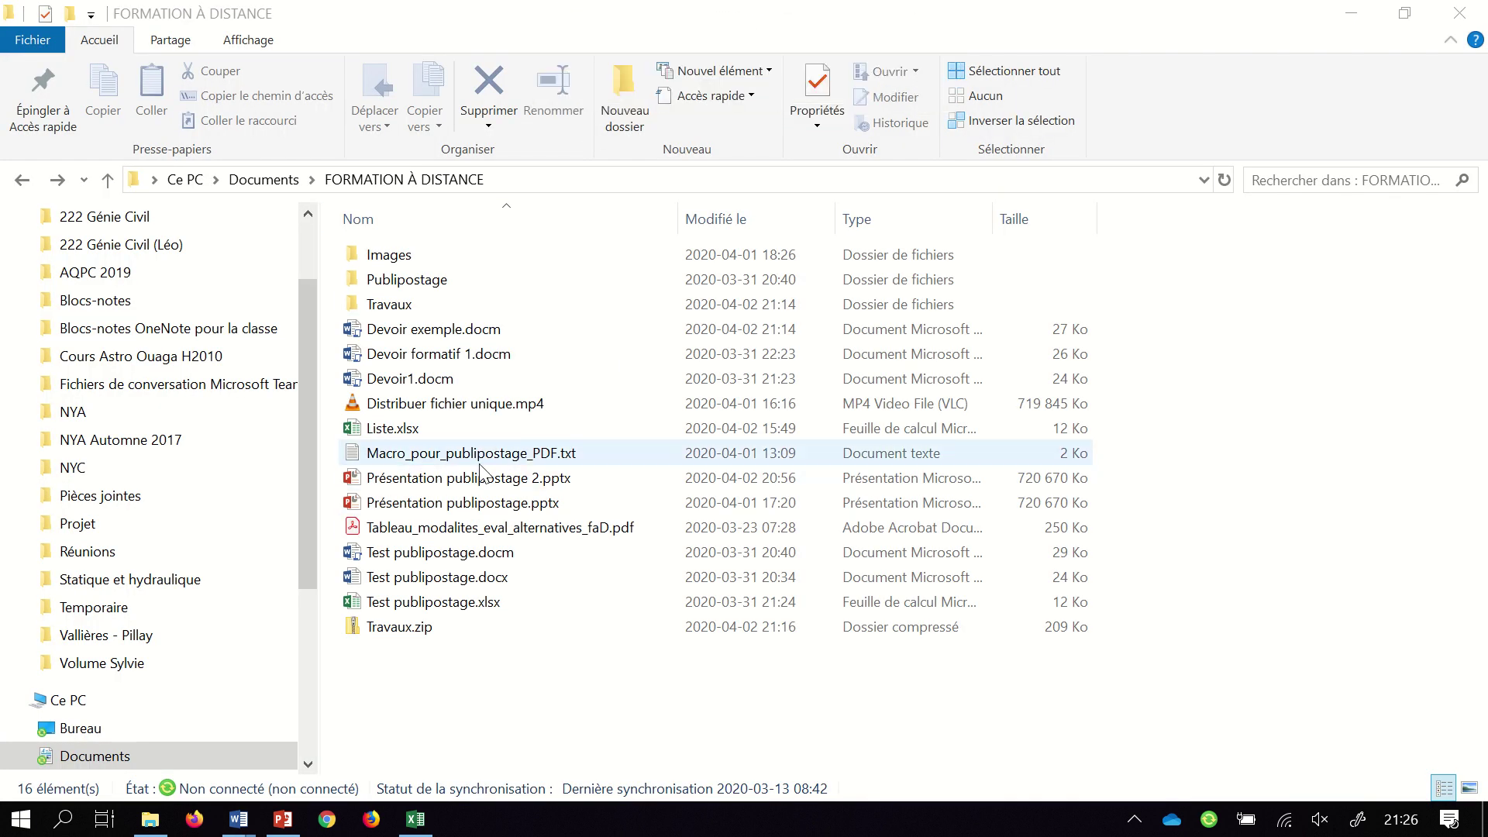
pyautogui.doubleClick(534, 457)
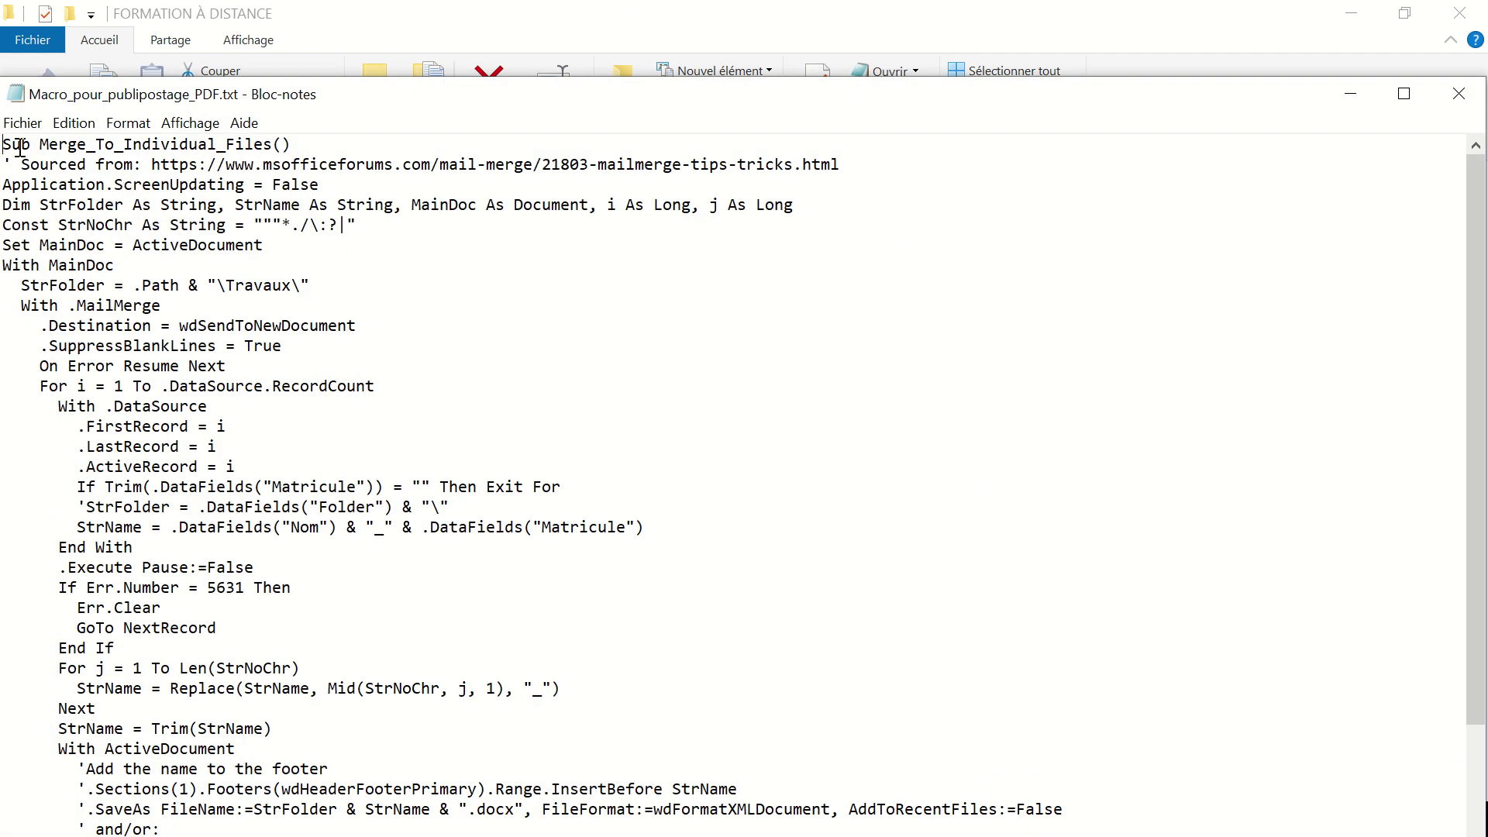
pyautogui.moveTo(5, 145); pyautogui.dragTo(324, 830)
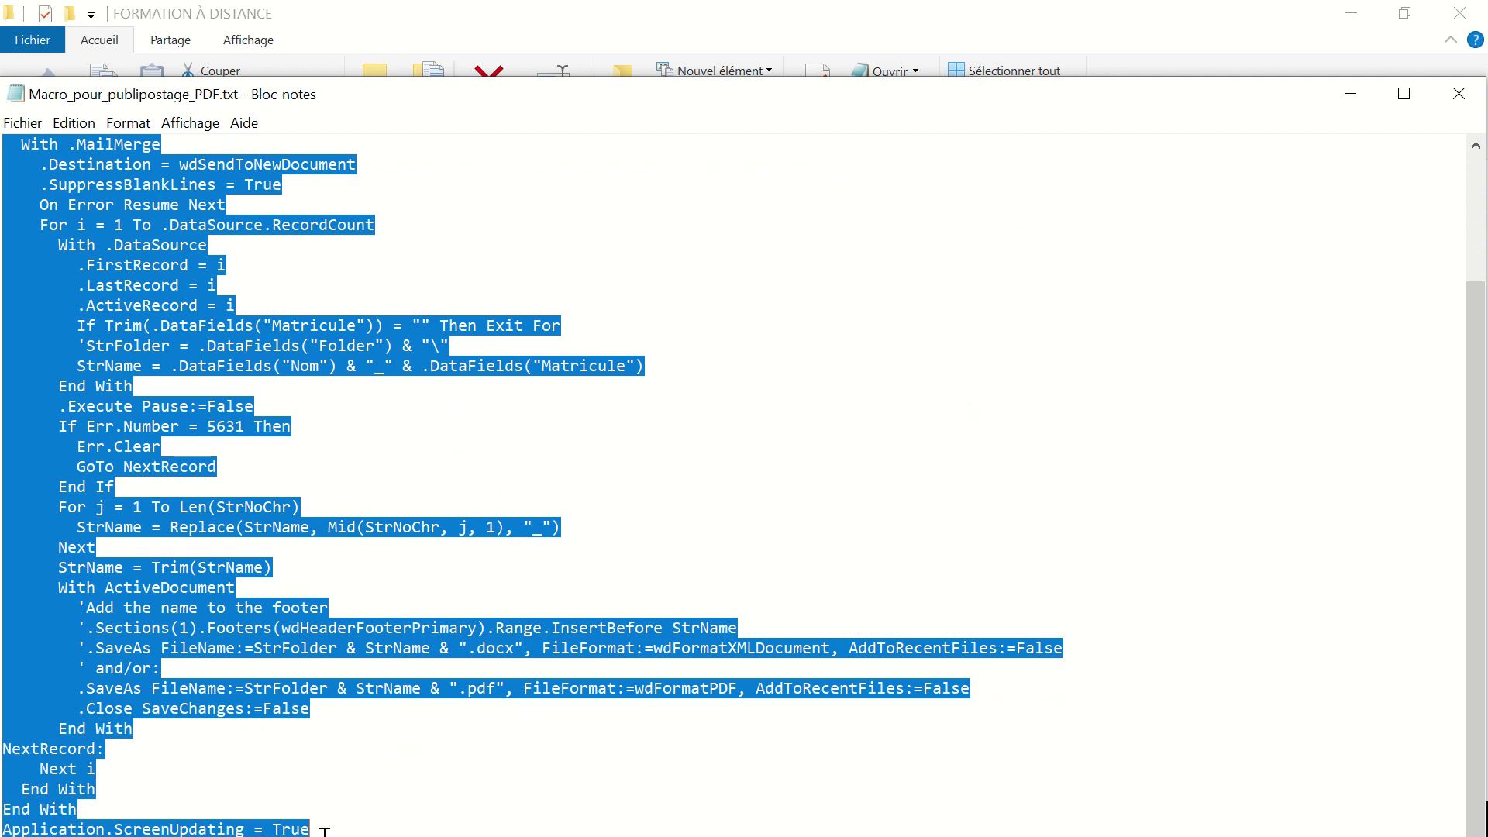
pyautogui.hotkey('alt', 'Tab')
pyautogui.hotkey('alt', 'Tab')
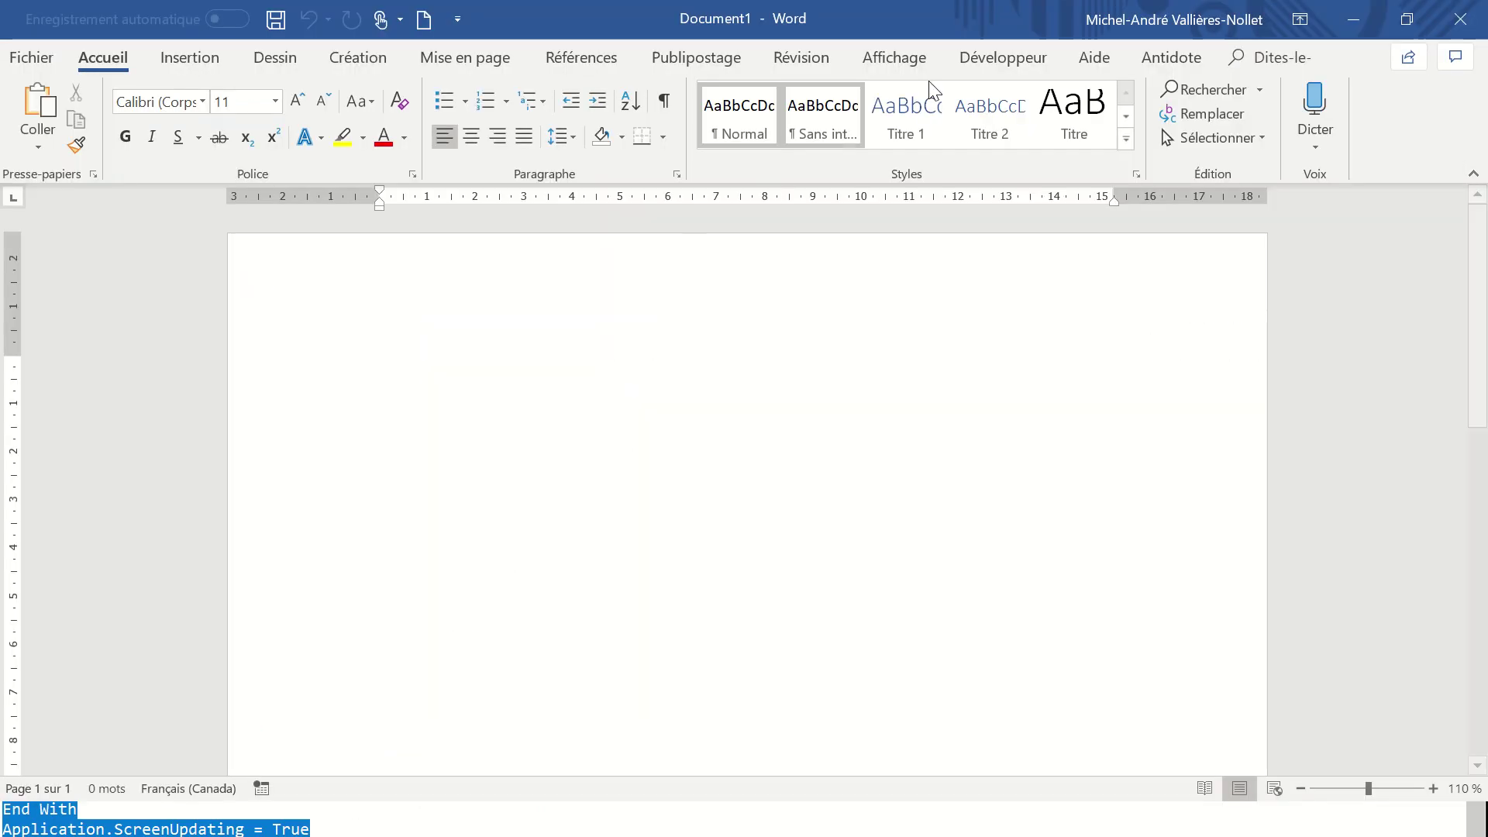
# Open the Visual Basic editor from Document1, close the Devoir exemple code window and leave the editor
pyautogui.click(1008, 58)
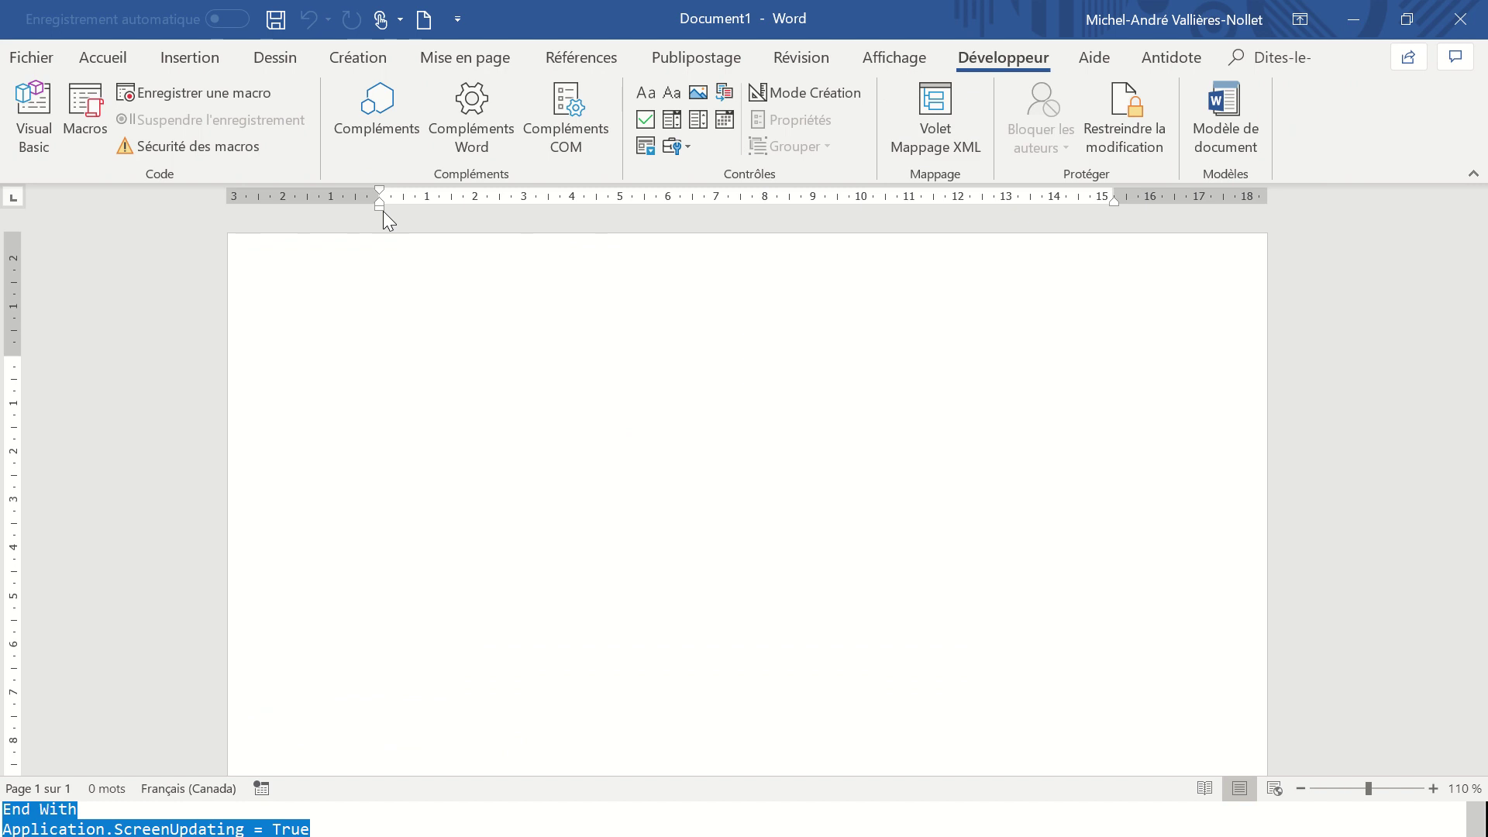
pyautogui.click(40, 124)
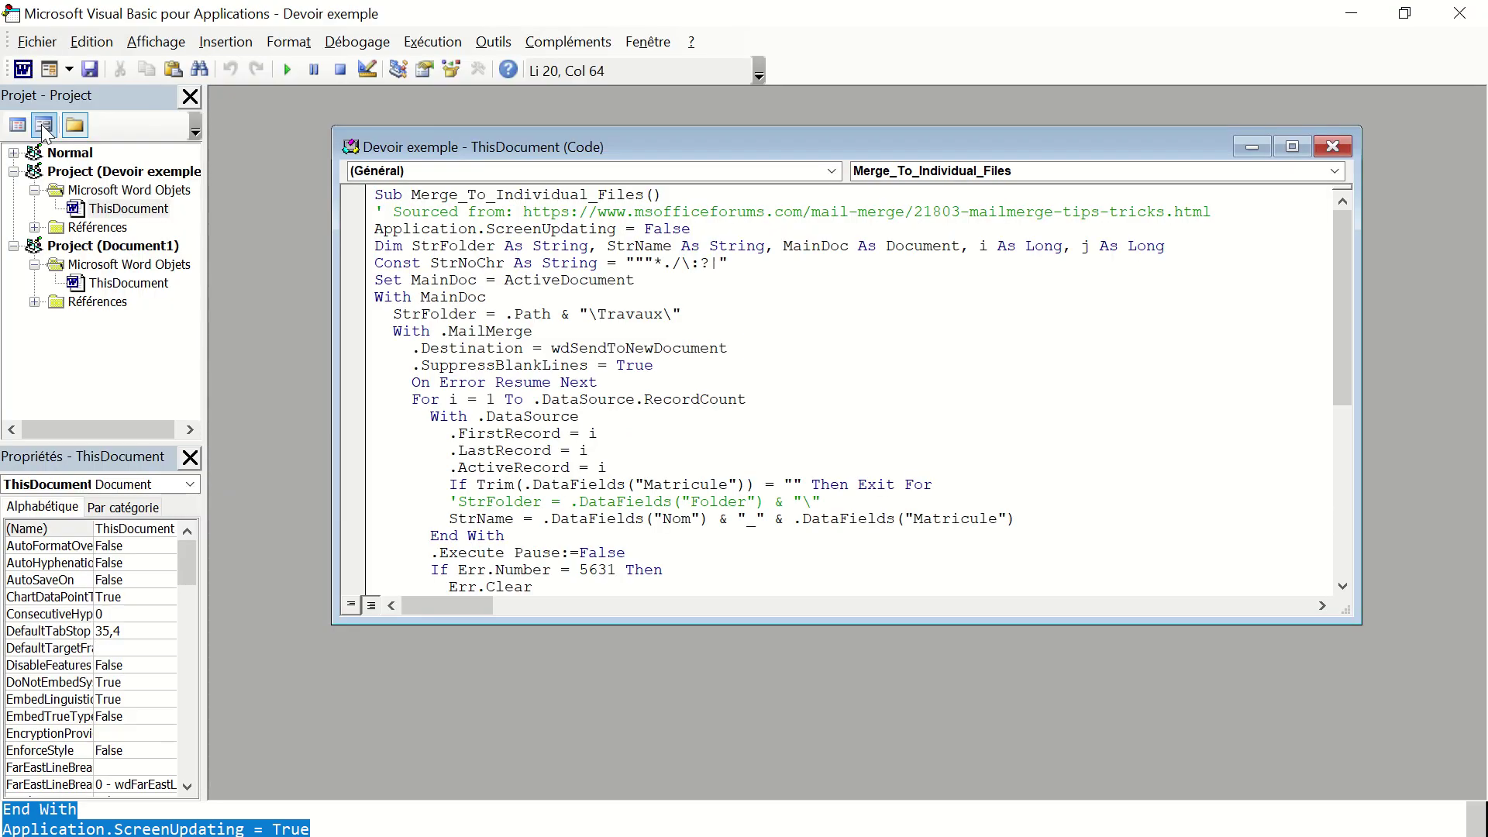
pyautogui.click(1332, 147)
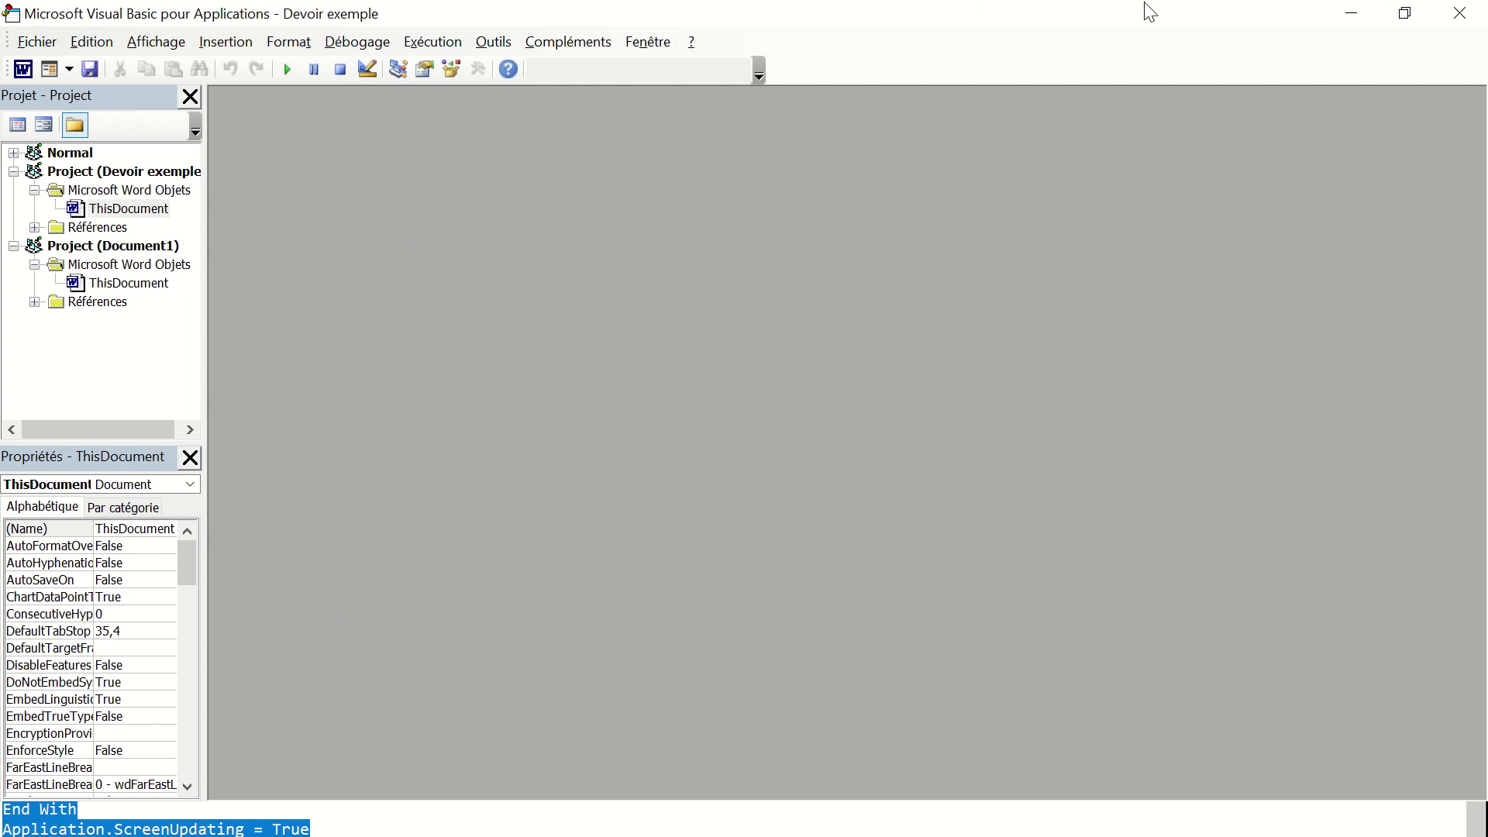
pyautogui.click(1459, 12)
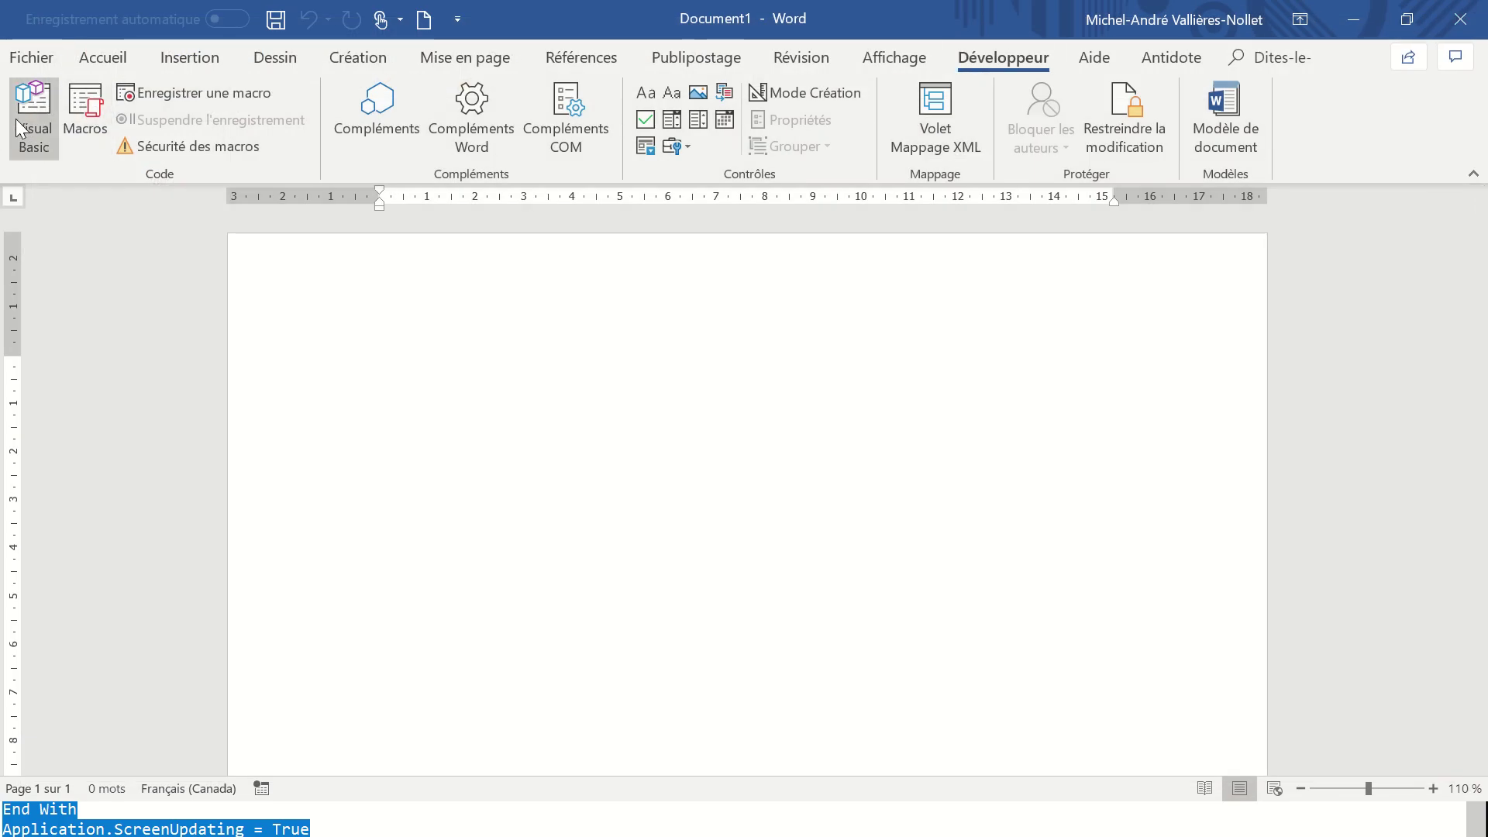
# Paste the copied Merge_To_Individual_Files macro into the ThisDocument code module of Project (Document1)
pyautogui.click(22, 120)
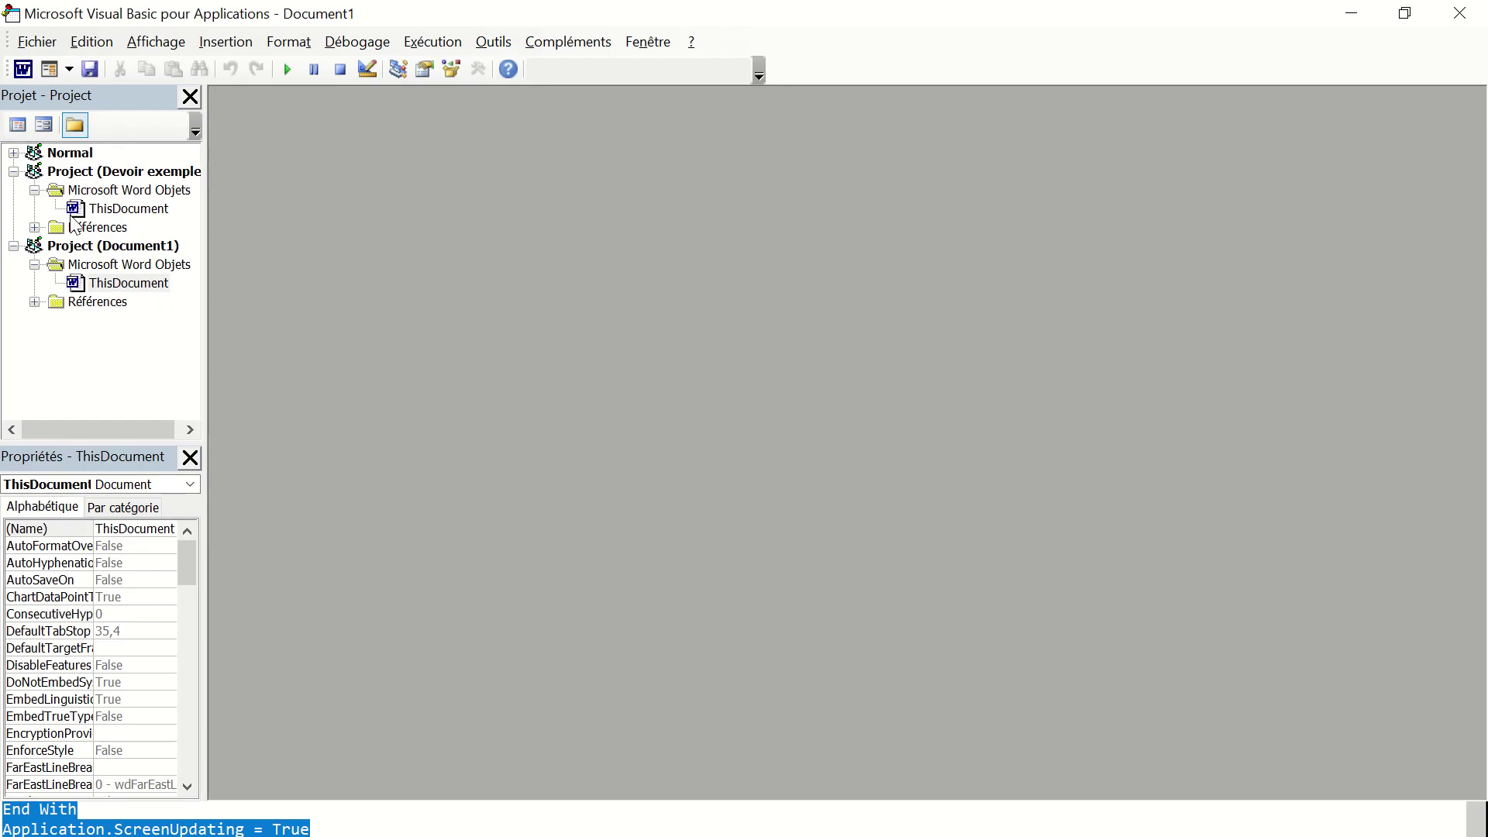
pyautogui.click(14, 171)
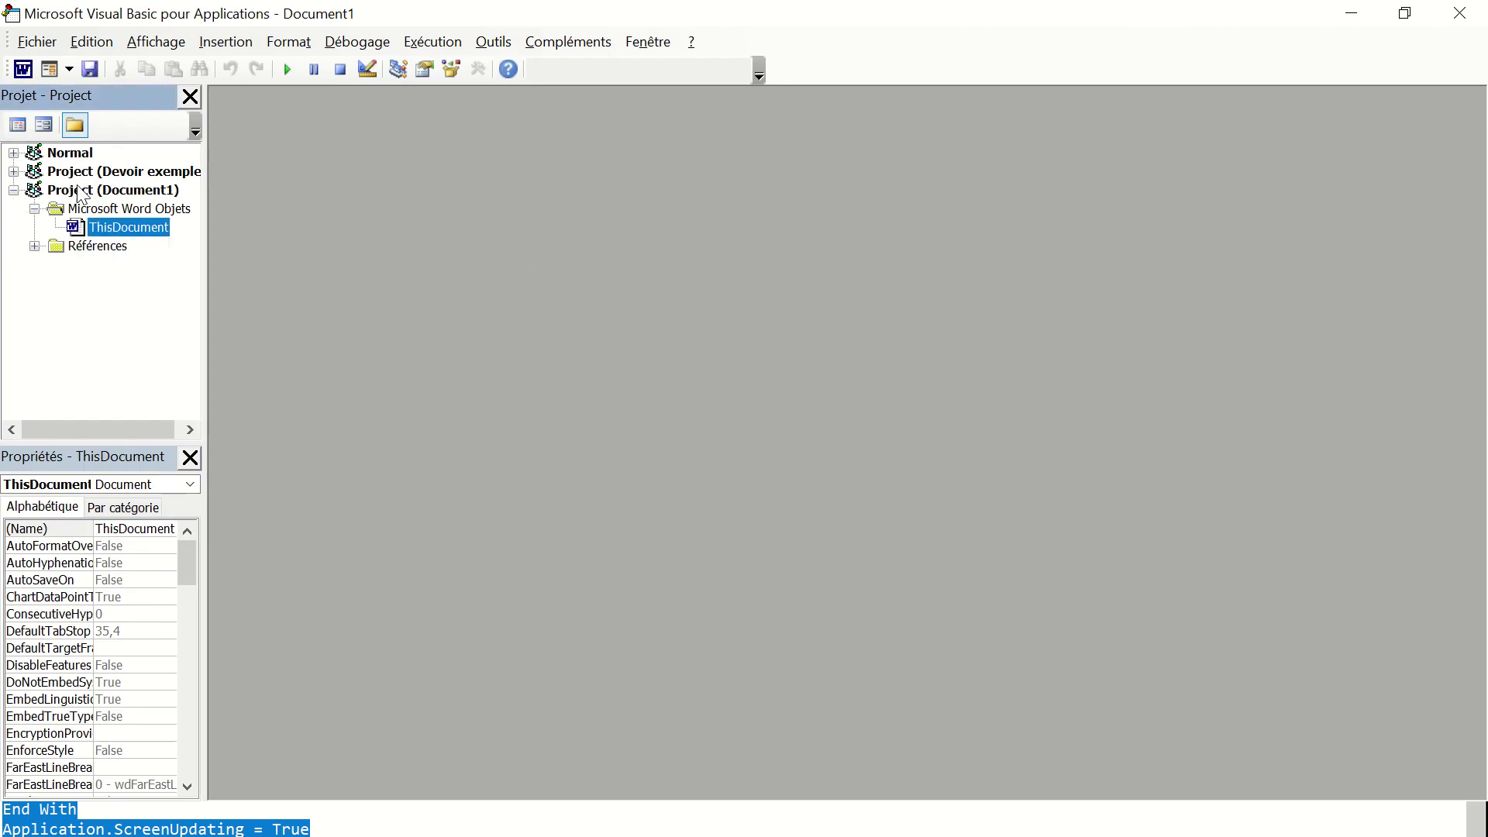
pyautogui.doubleClick(114, 227)
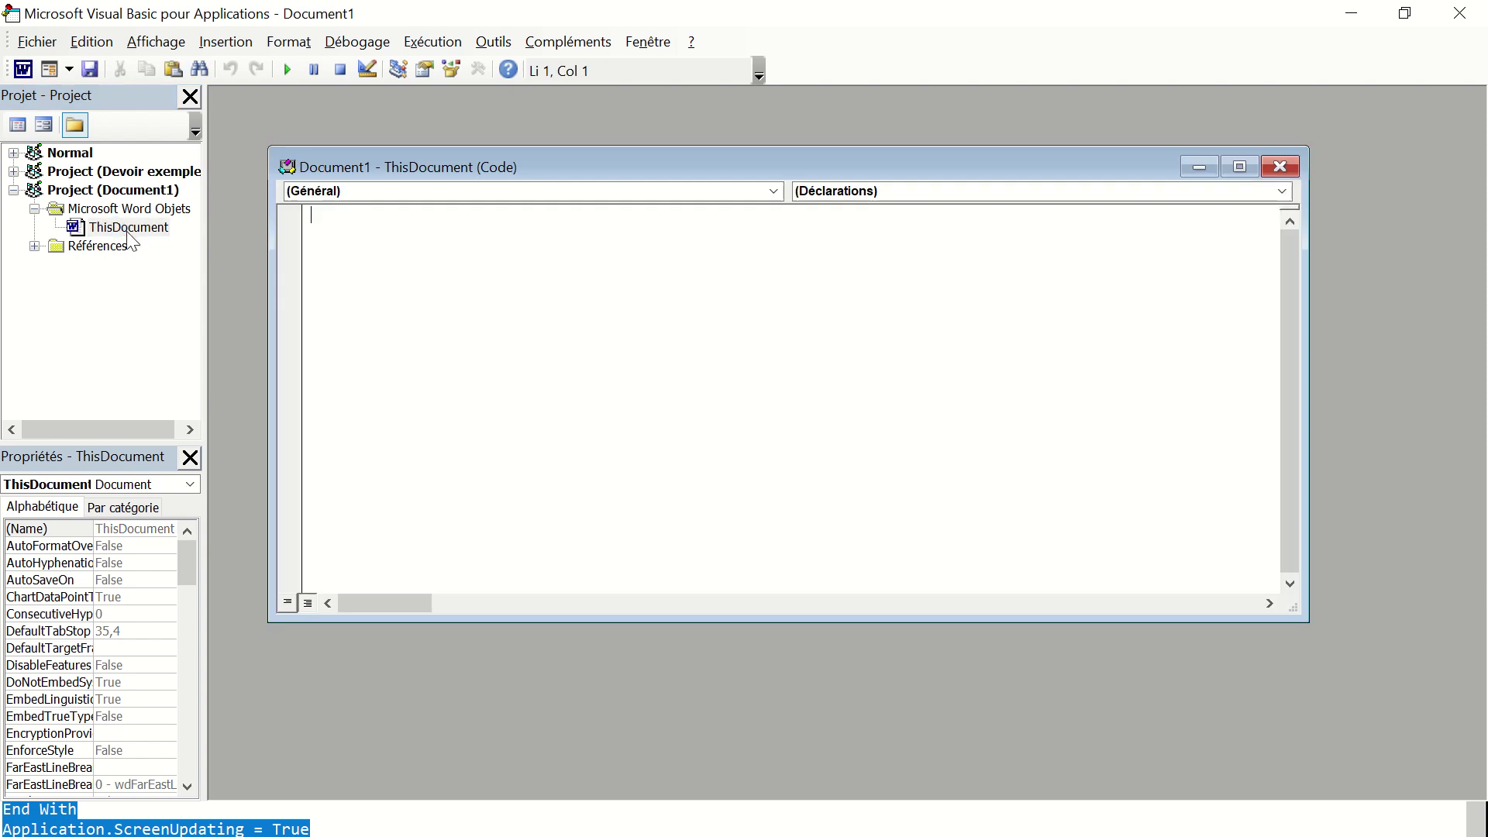
pyautogui.hotkey('ctrl', 'v')
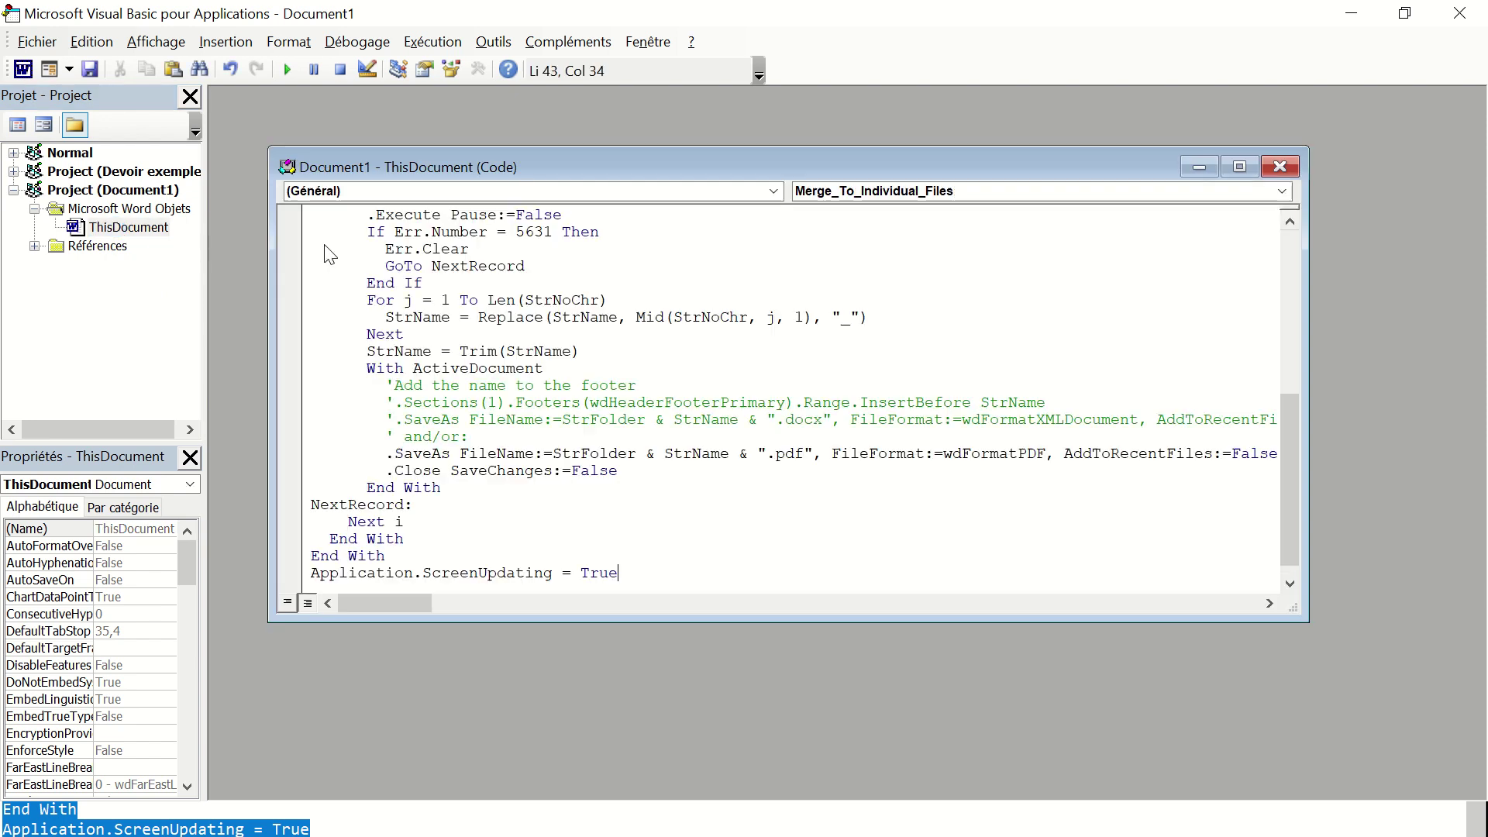
pyautogui.scroll(7, 626, 436)
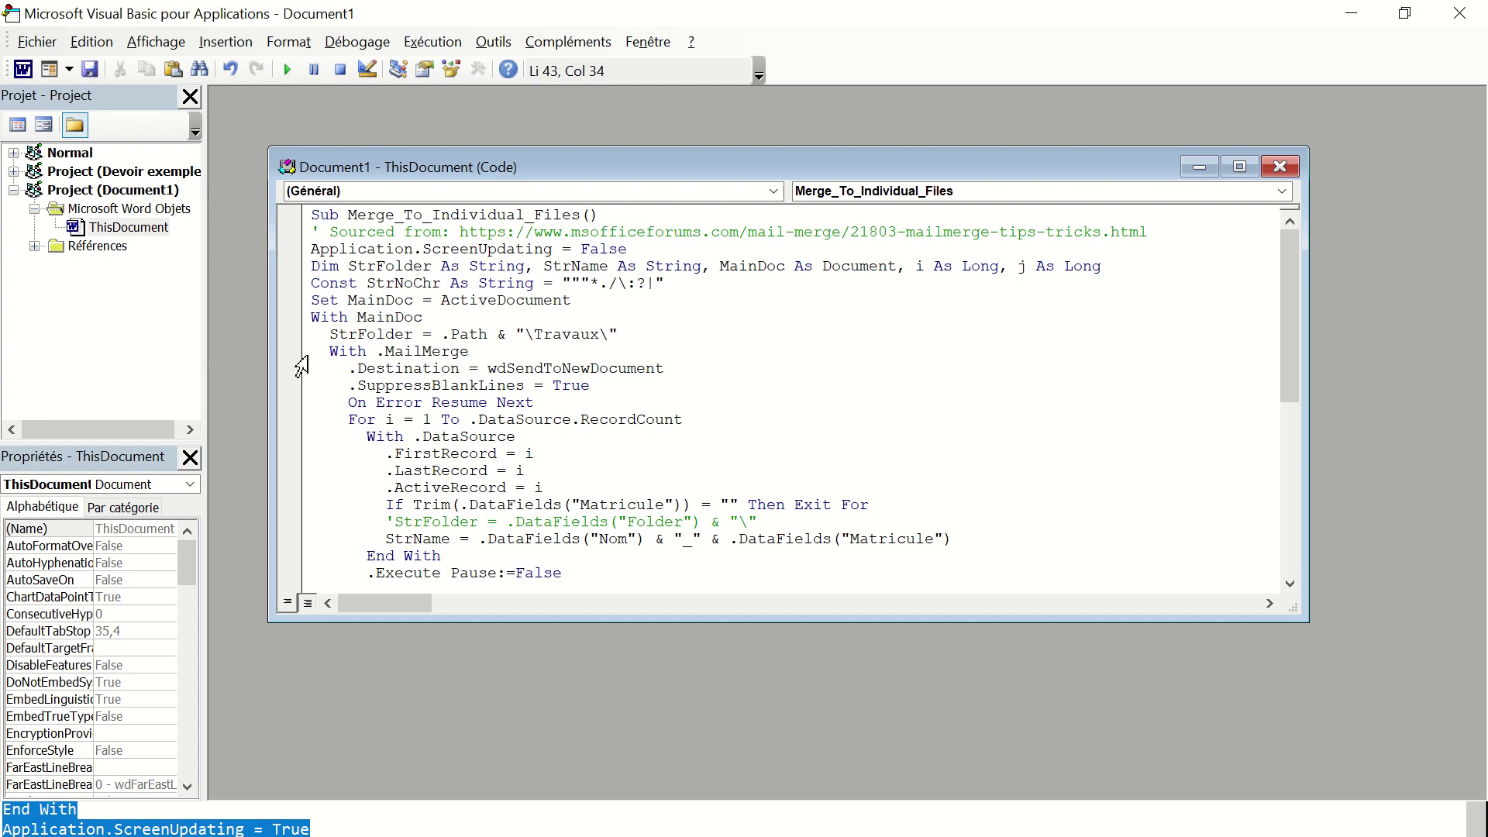
# Check the file type of Devoir exemple.docm in the FORMATION À DISTANCE folder, and return to the Visual Basic editor
pyautogui.hotkey('alt', 'Tab')
pyautogui.click(1136, 318)
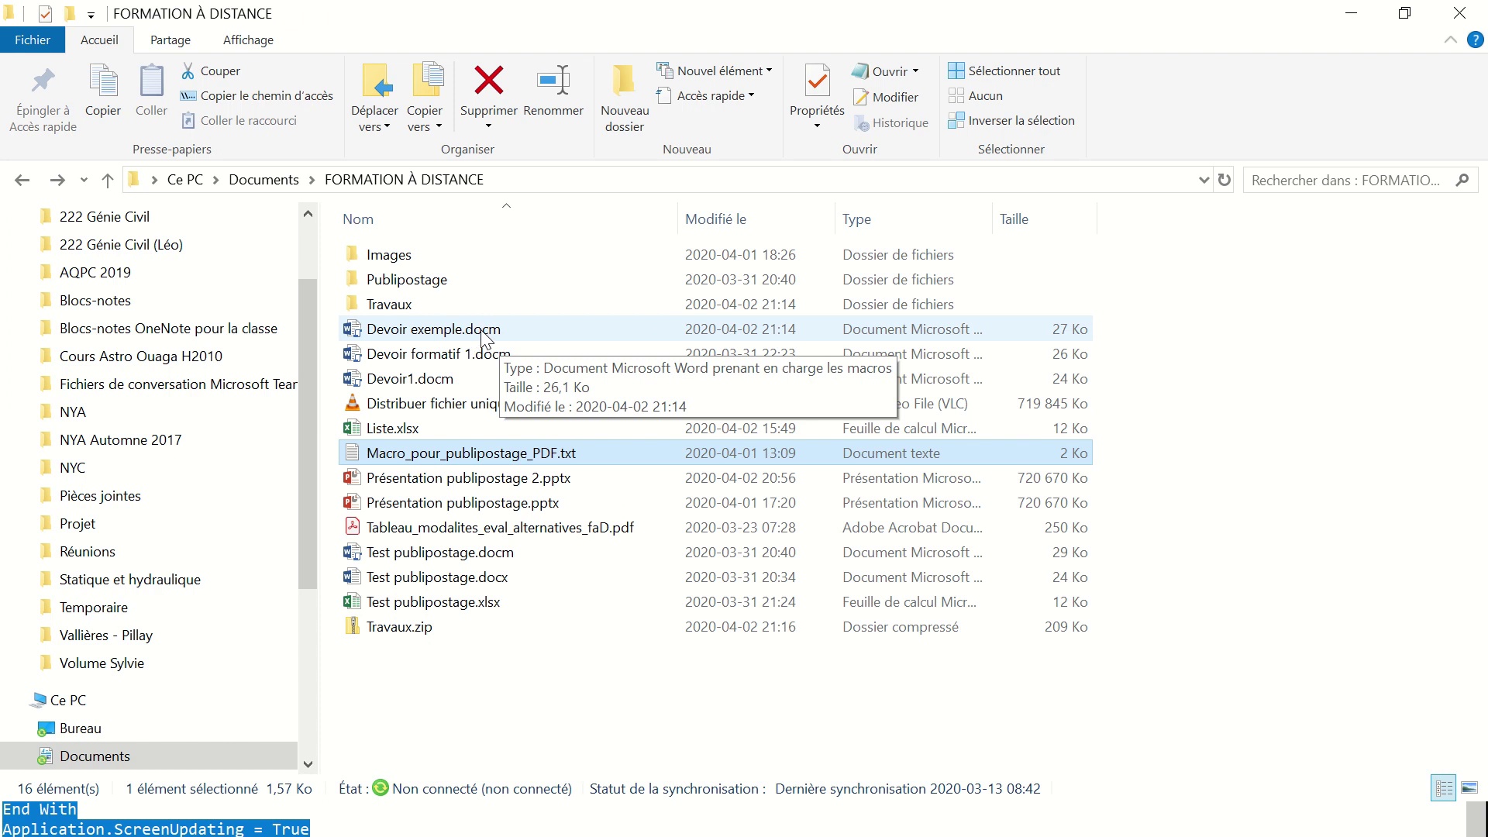
pyautogui.hotkey('alt', 'Tab')
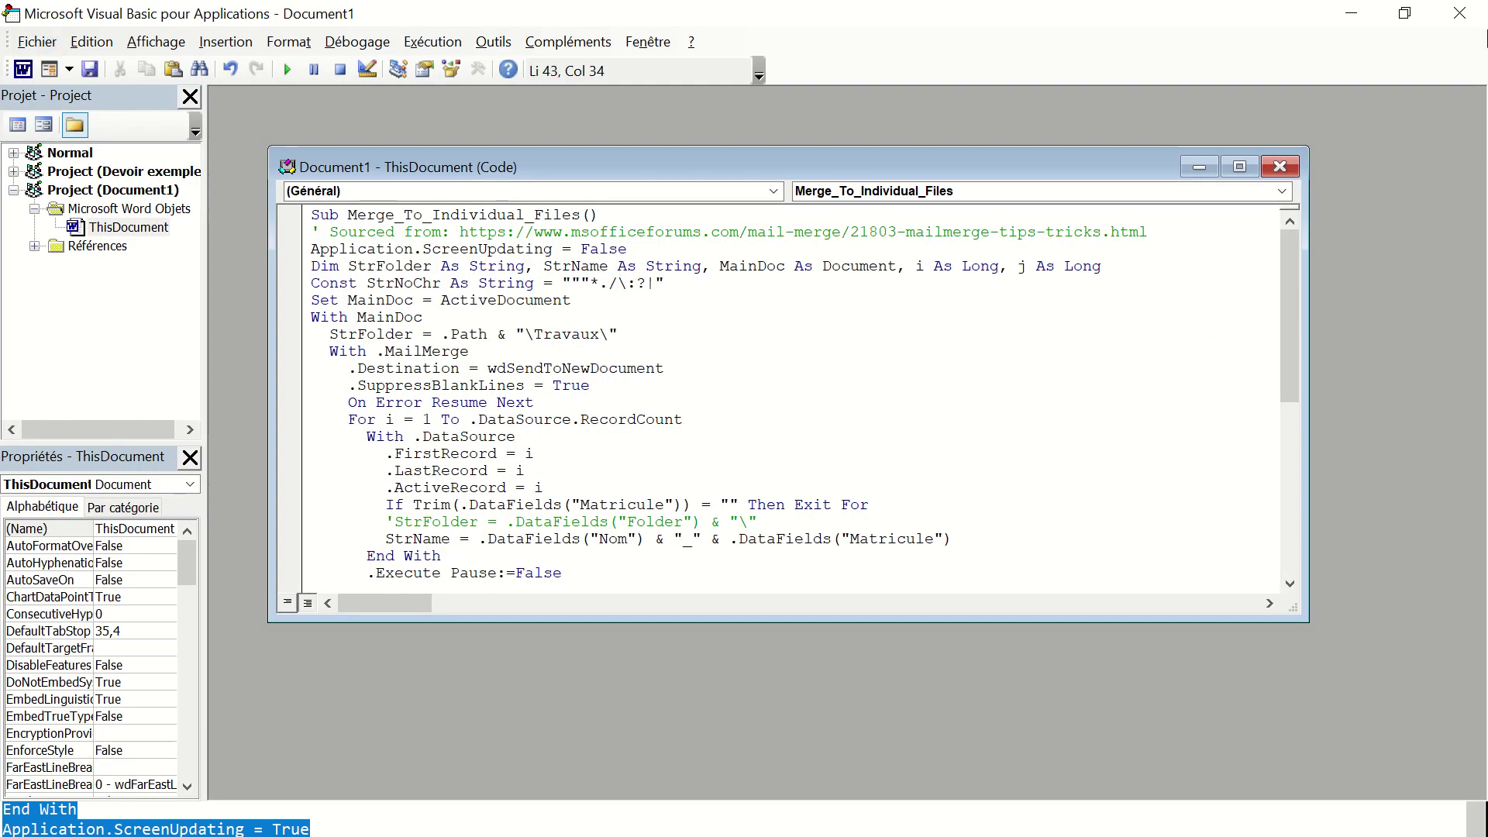
# Close the Visual Basic editor, choose the macro-enabled Word document type (*.docm) for saving Document1 in Documents, and cancel the save
pyautogui.click(1460, 13)
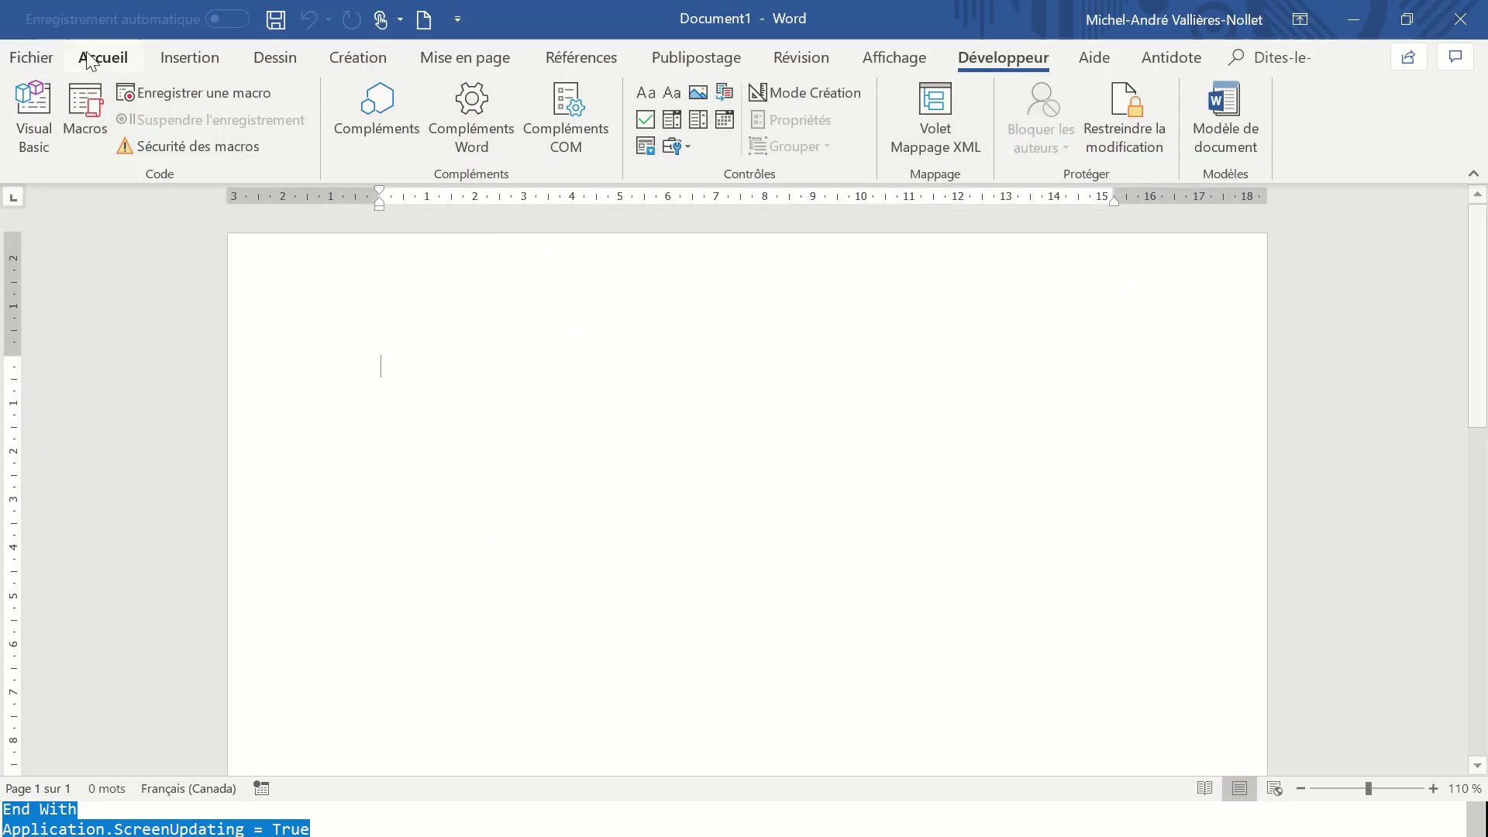
pyautogui.click(29, 52)
pyautogui.click(99, 364)
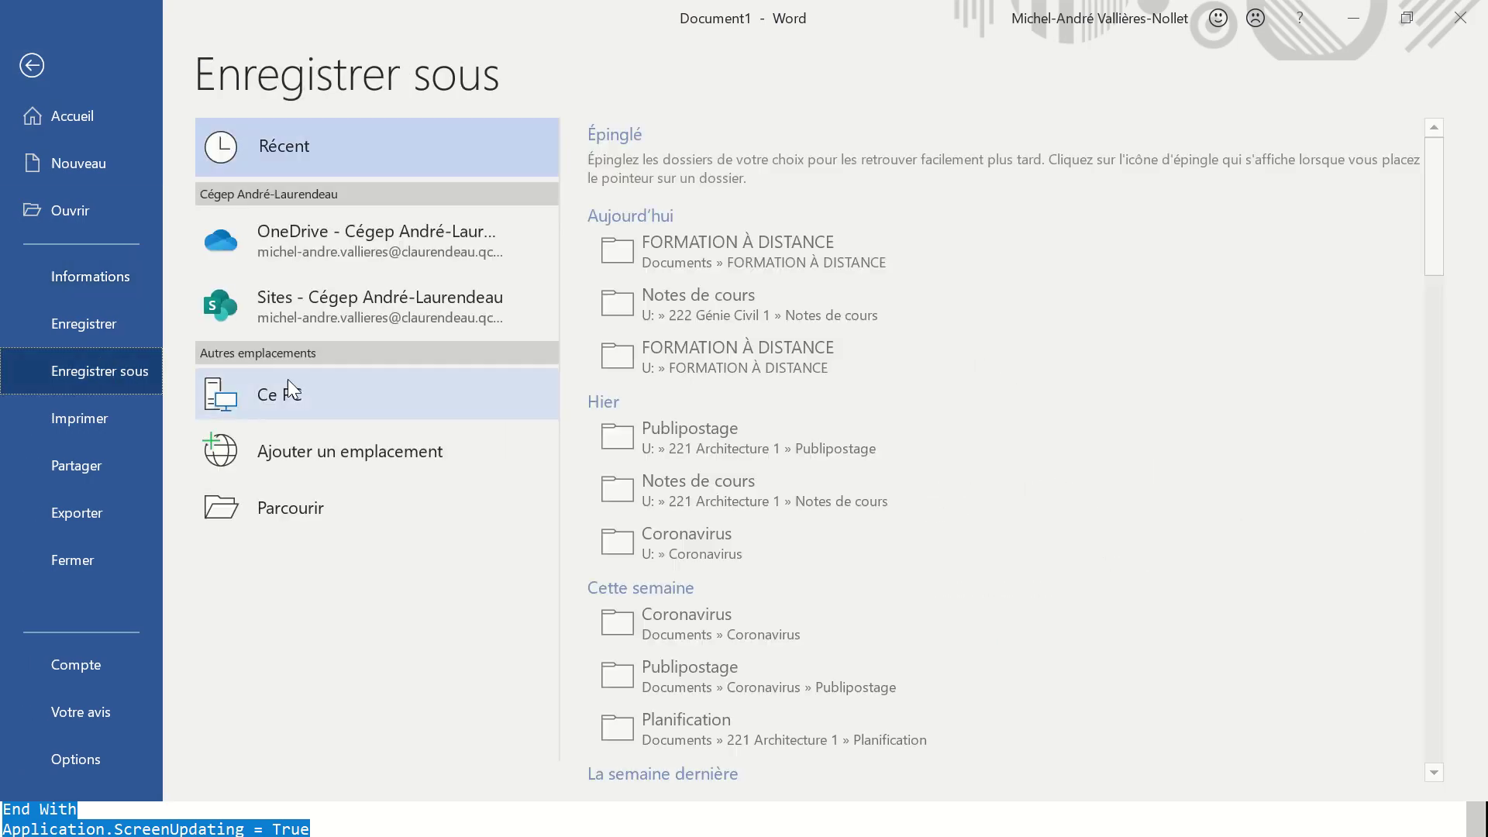
pyautogui.click(301, 508)
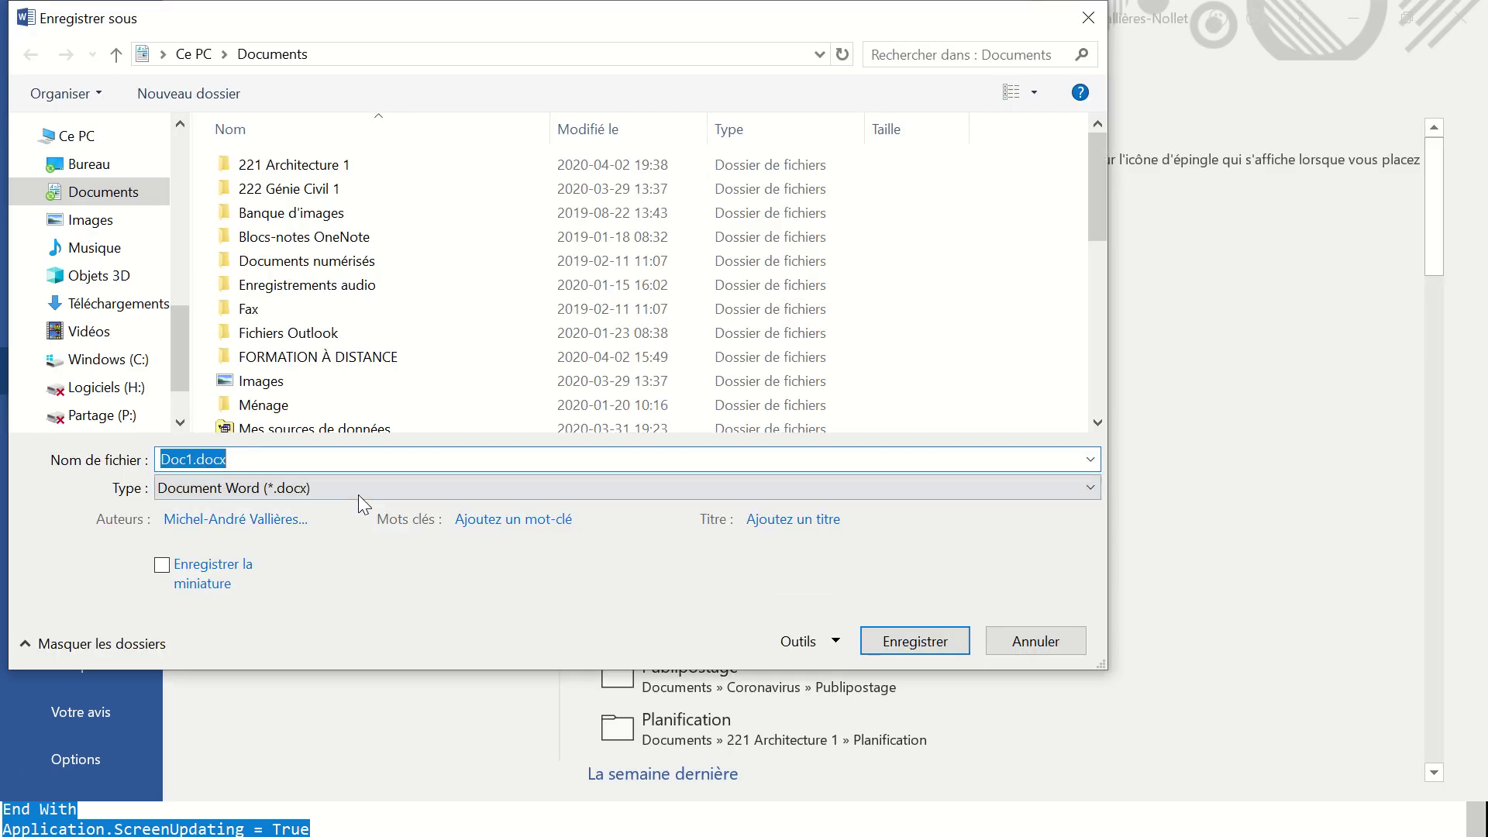
pyautogui.click(316, 493)
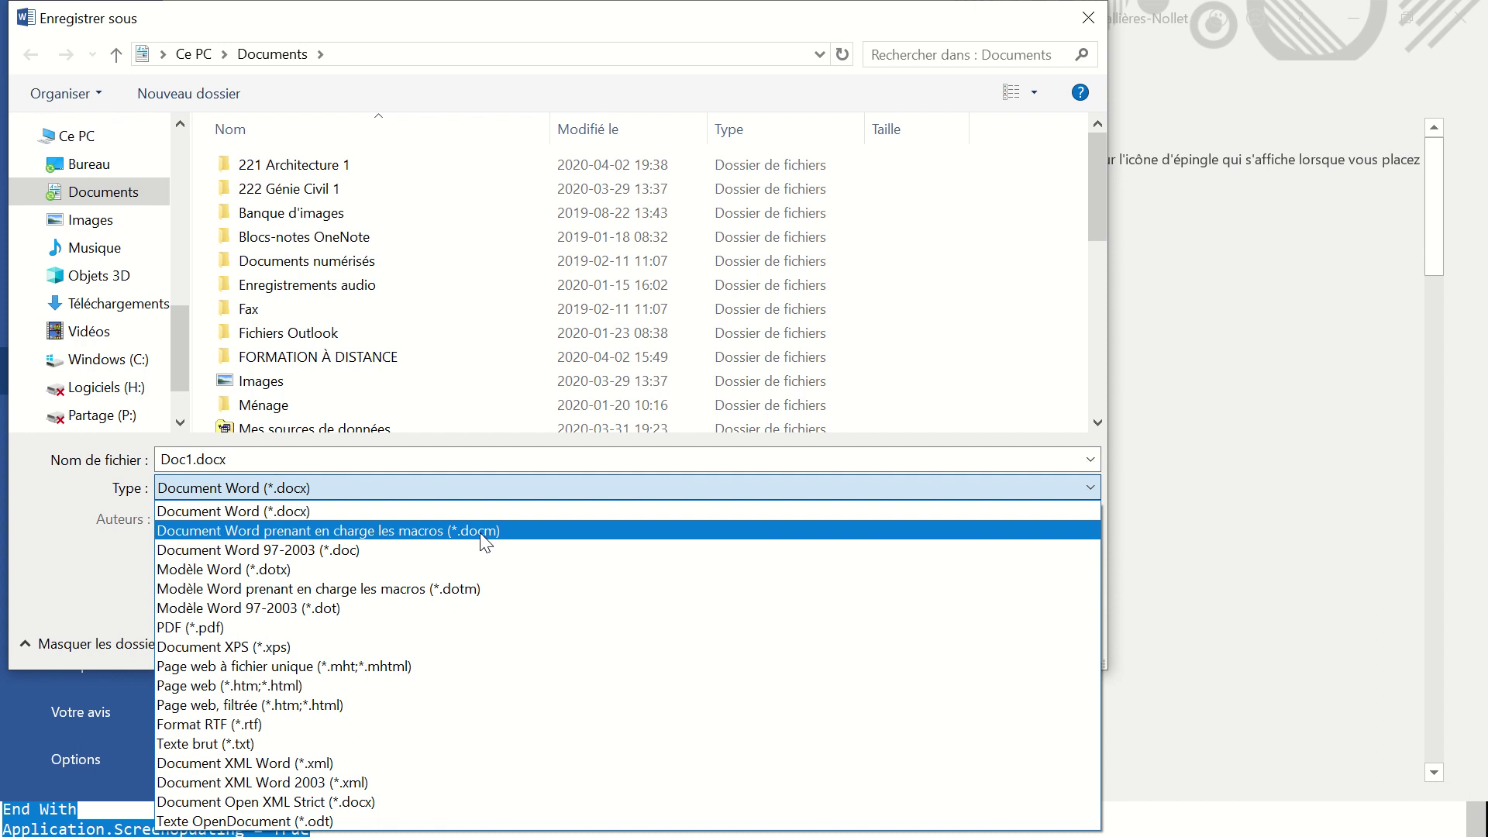
pyautogui.click(482, 533)
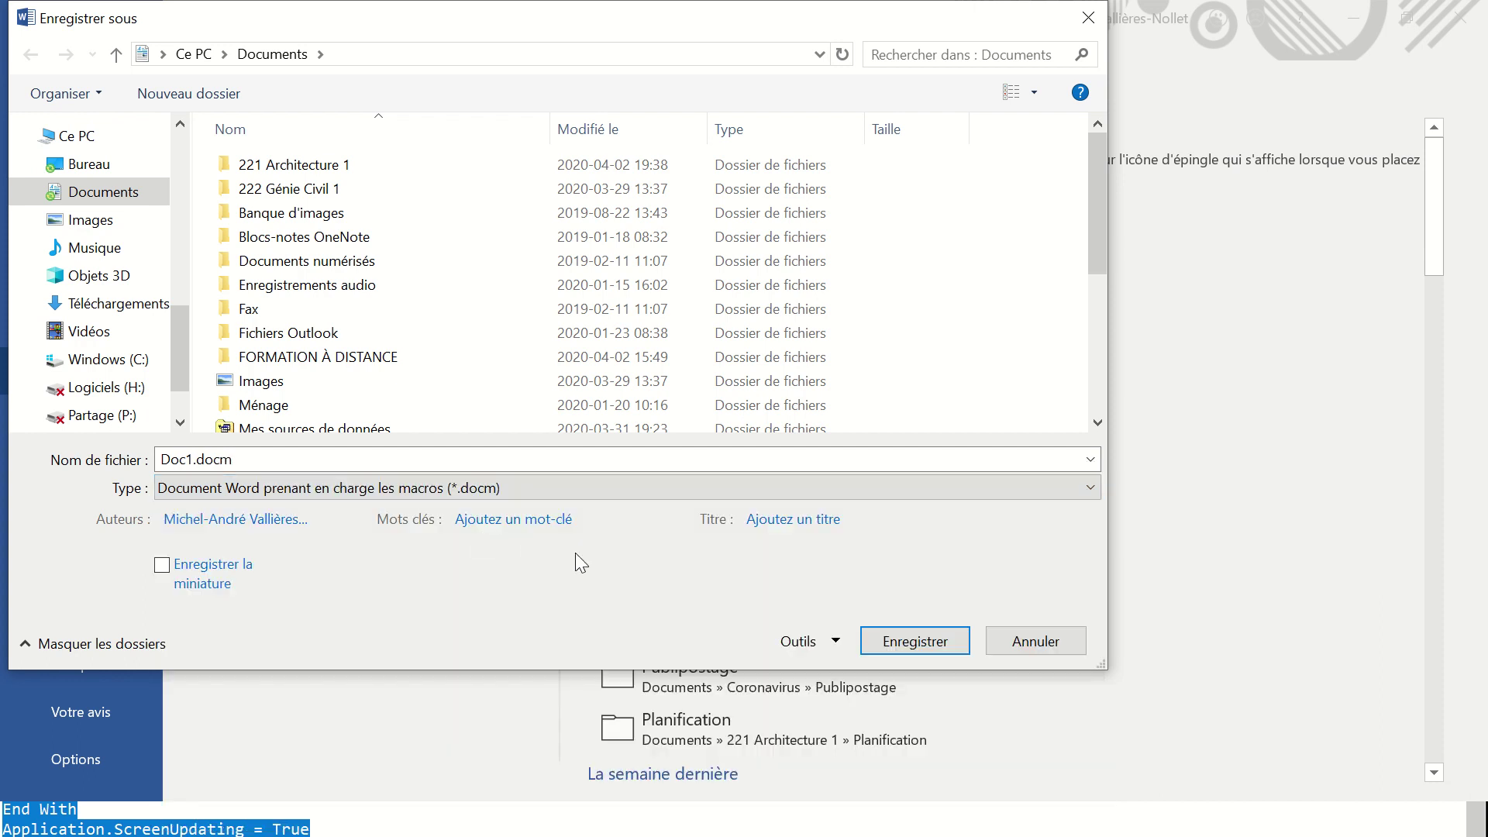
pyautogui.click(1022, 637)
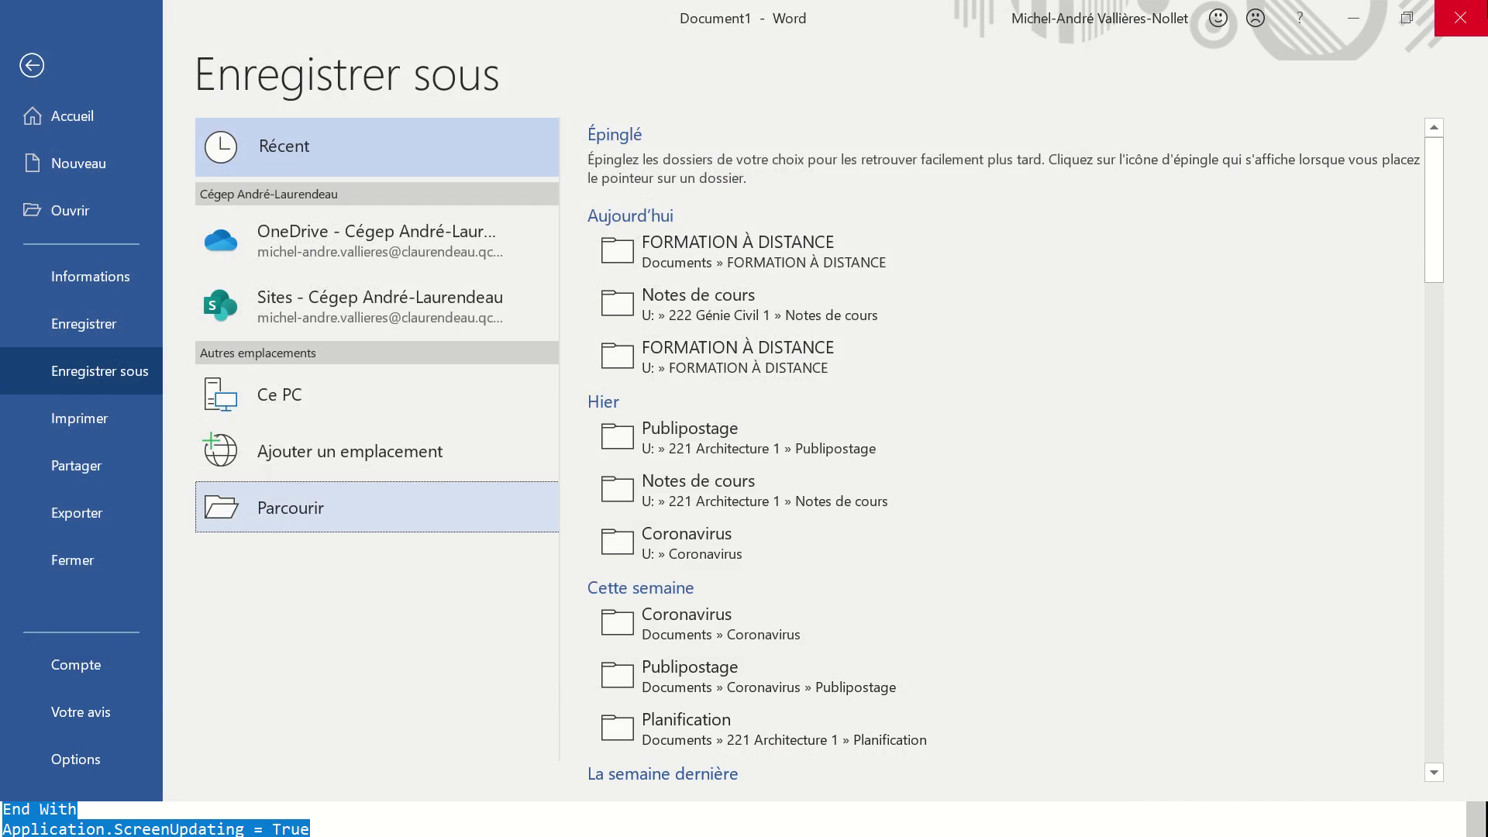
# Close Document1 without saving its changes
pyautogui.press('Escape')
pyautogui.hotkey('alt', 'F4')
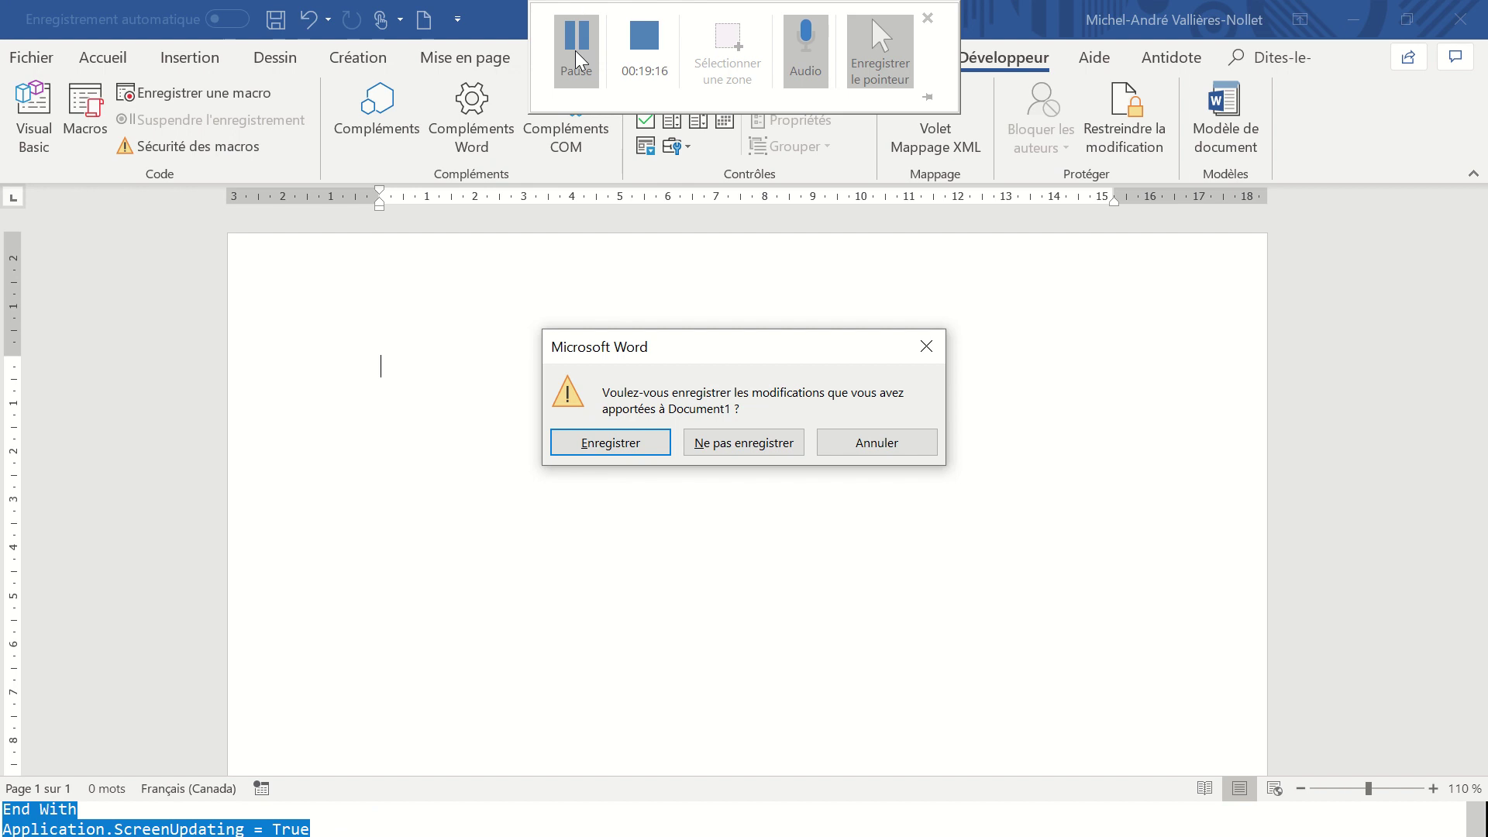
pyautogui.press('n')
# Enlarge the view of Liste.xlsx in Excel and inspect the e-mail address in cell C6
pyautogui.keyDown('ctrl'); pyautogui.scroll(4, 330, 486); pyautogui.keyUp('ctrl')
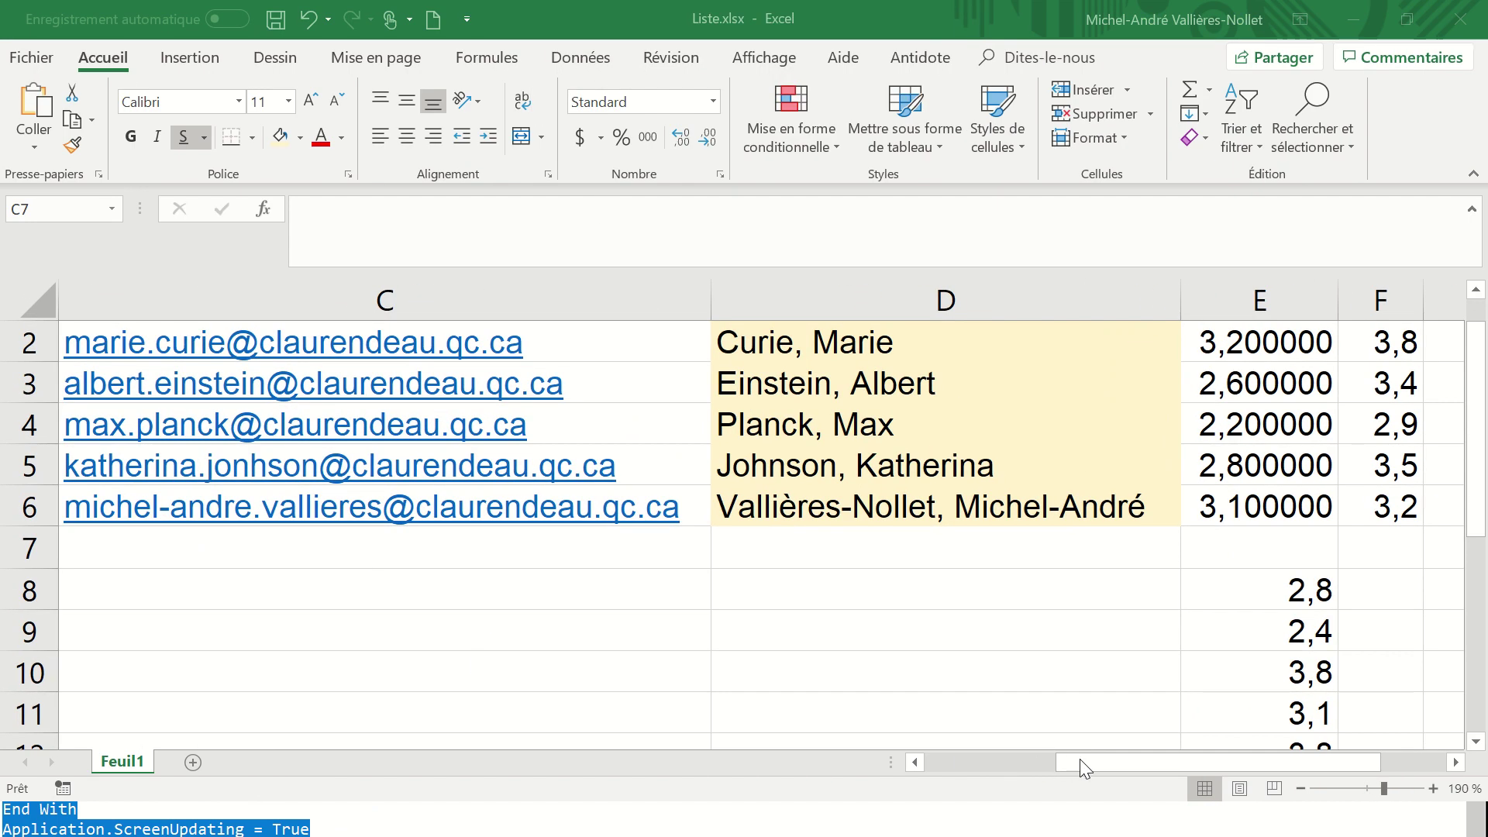
pyautogui.click(1081, 761)
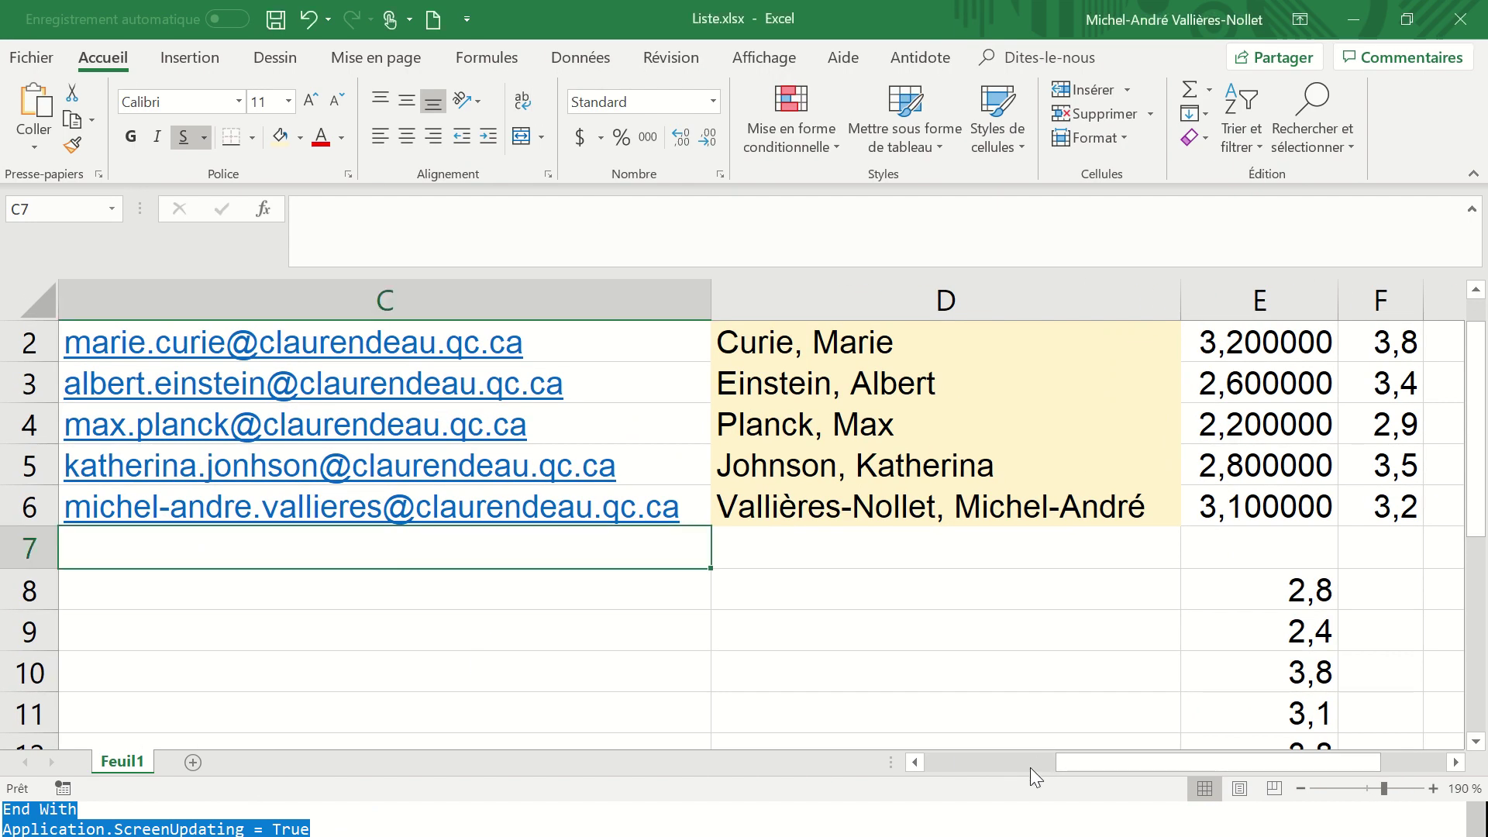
pyautogui.click(158, 518)
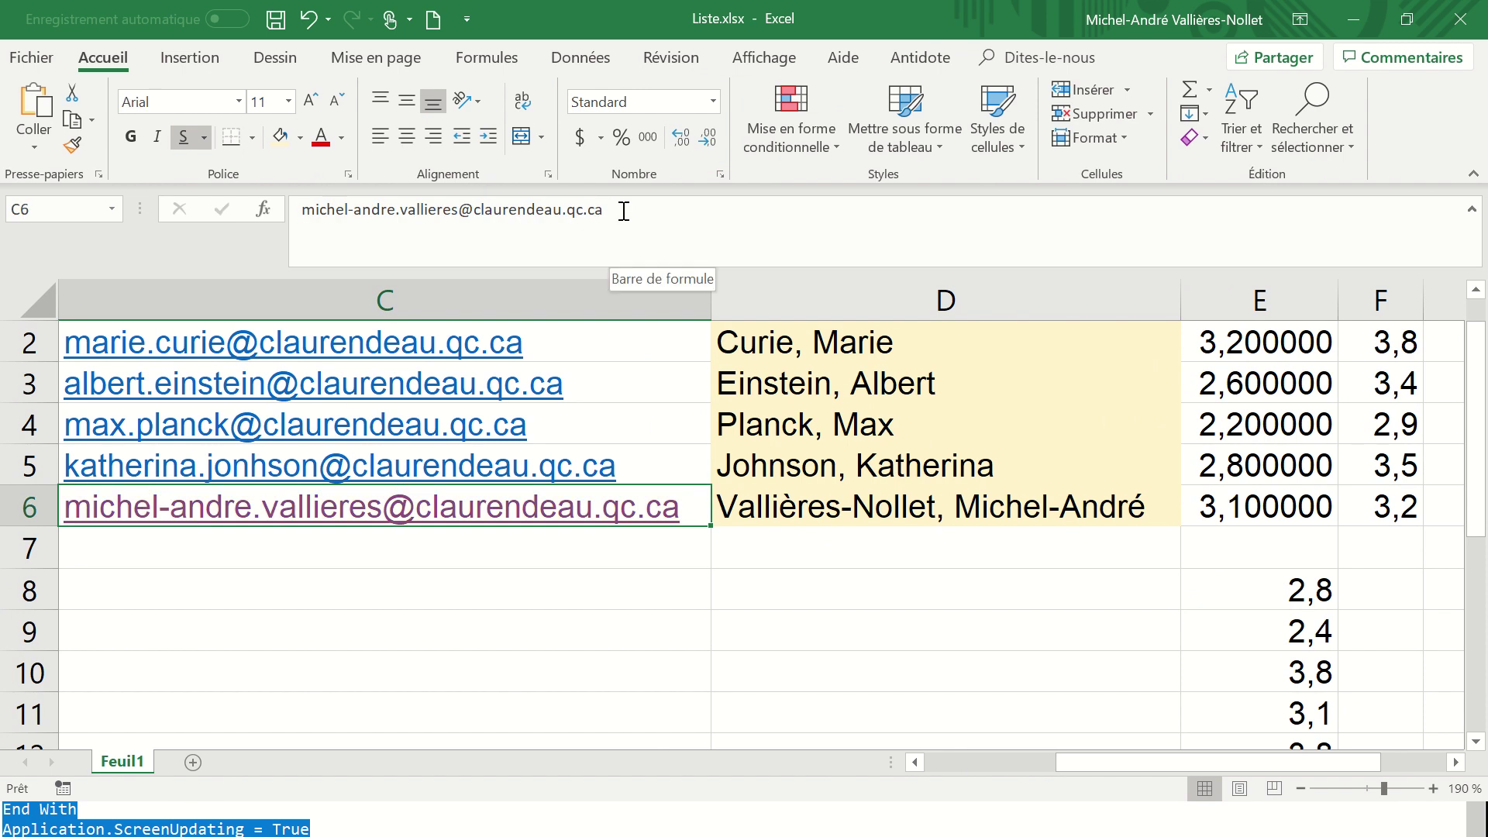